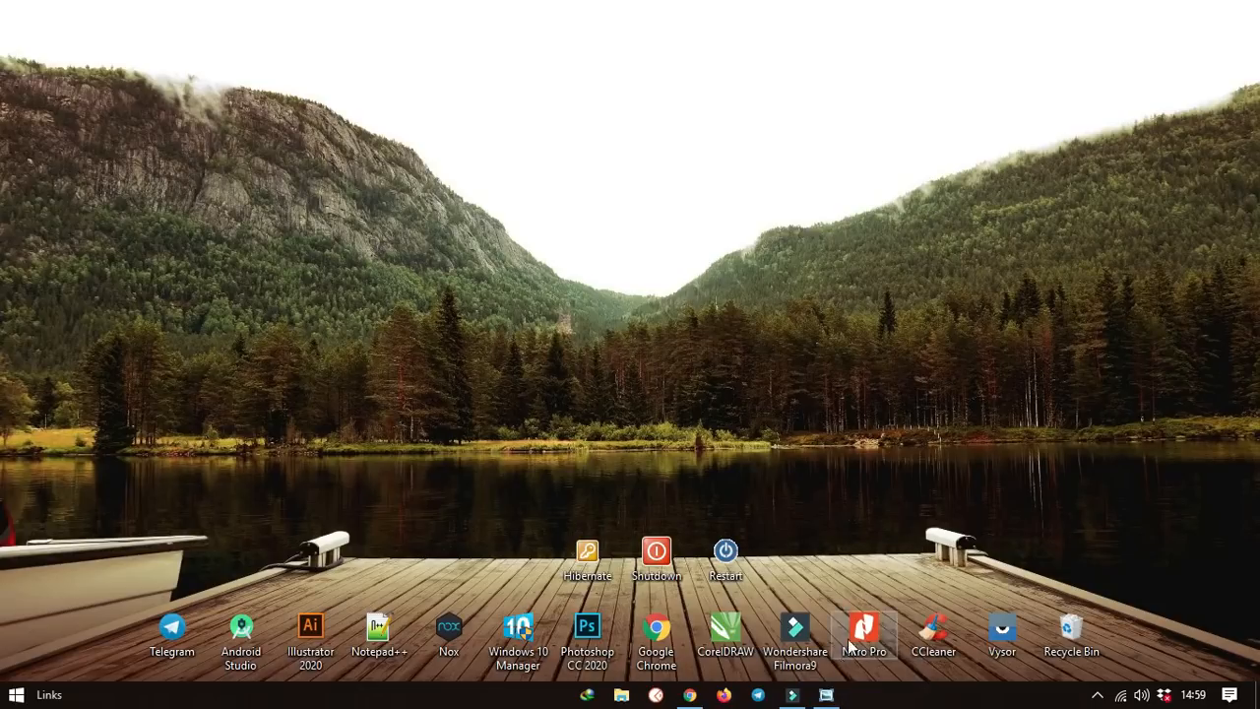
View the app wireframes in Konsep 1.png, and switch to Chrome to copy the kodular.io site address
click(825, 695)
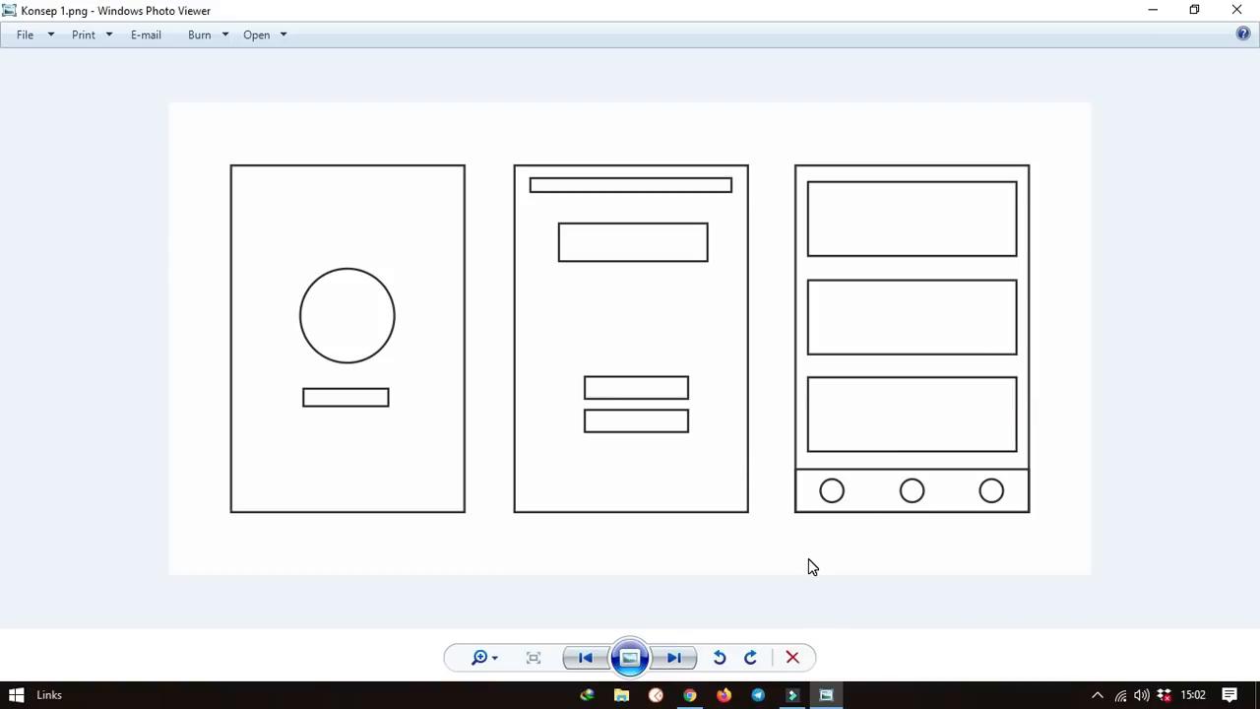
click(690, 696)
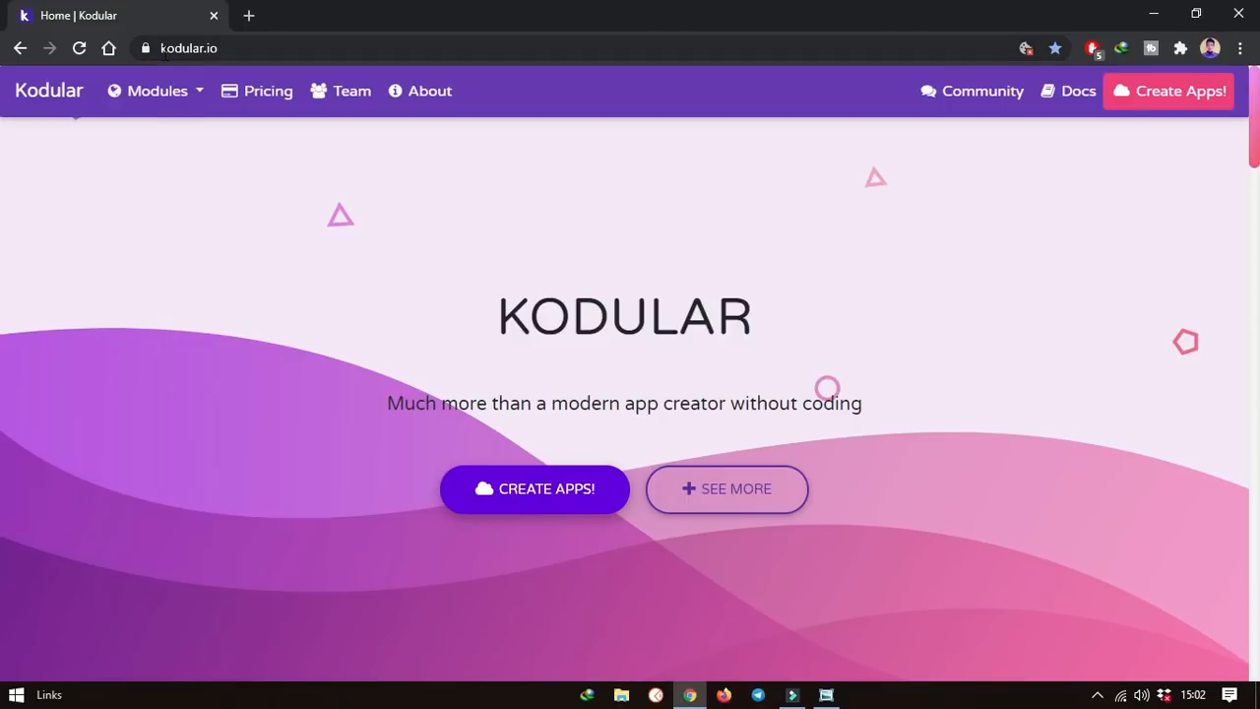
drag(239, 47, 160, 47)
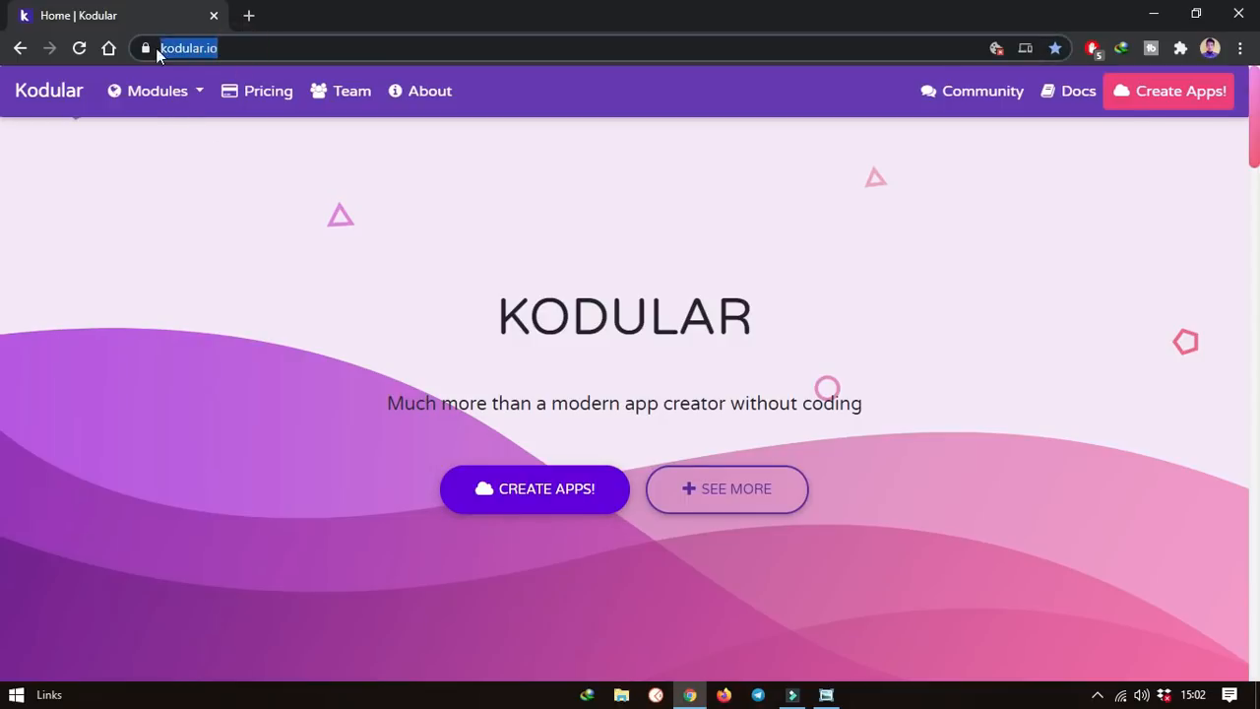
key(ctrl+c)
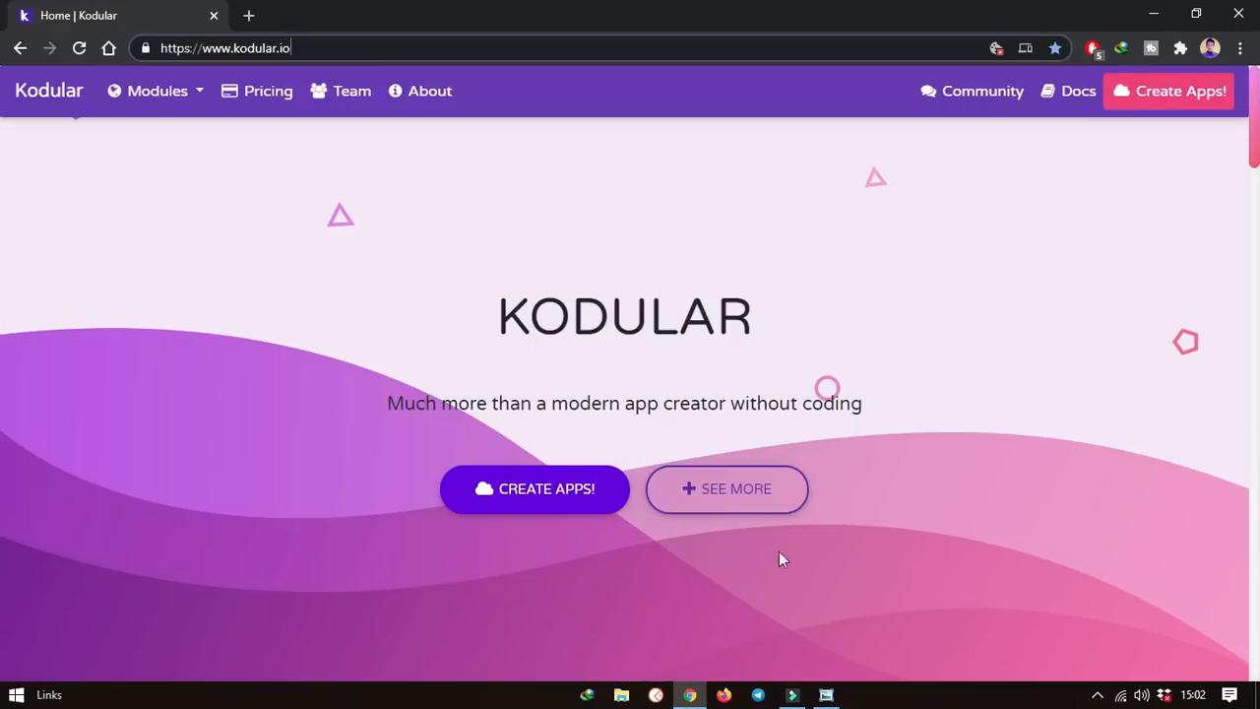
Open the Kodular app creator from the home page and sign in with an existing Google account
click(530, 492)
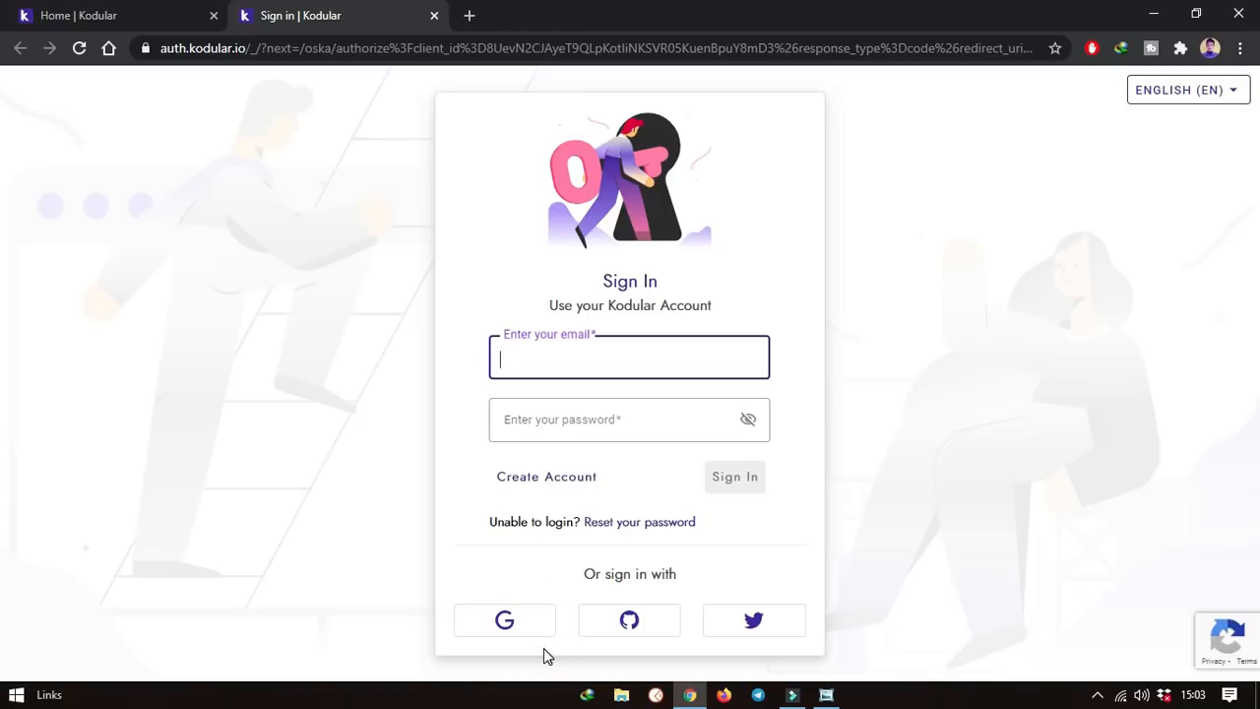
click(500, 622)
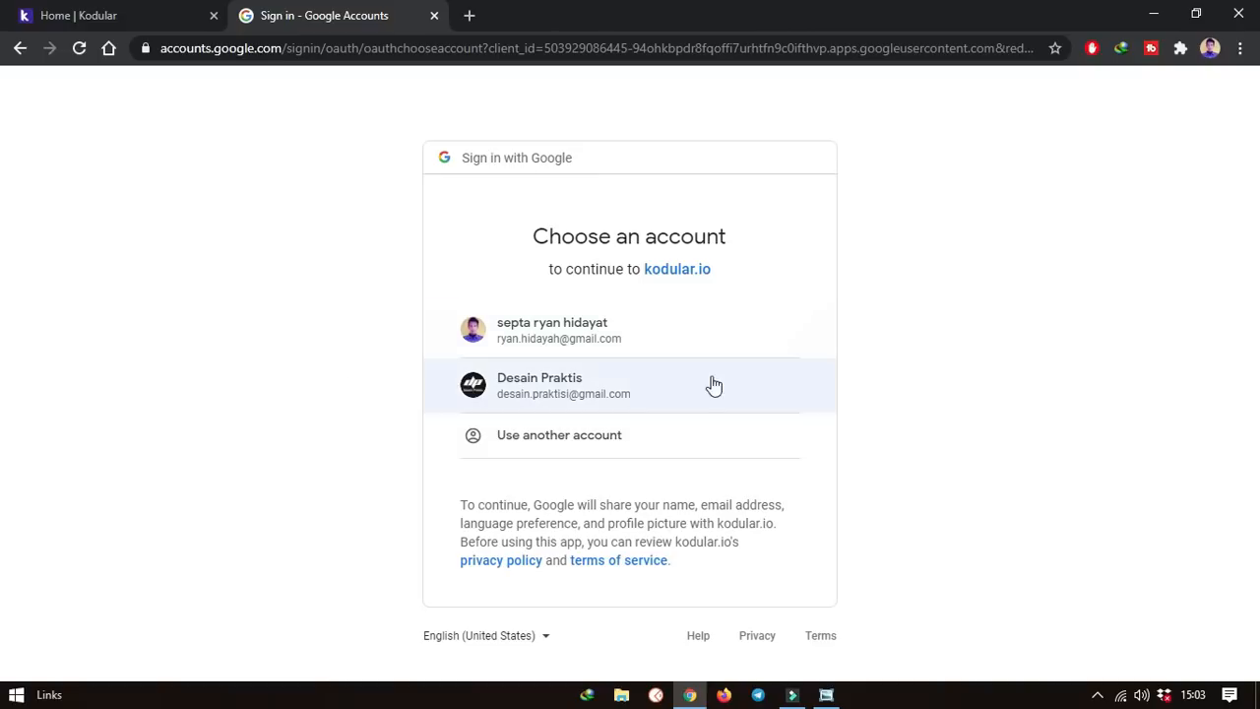
click(647, 390)
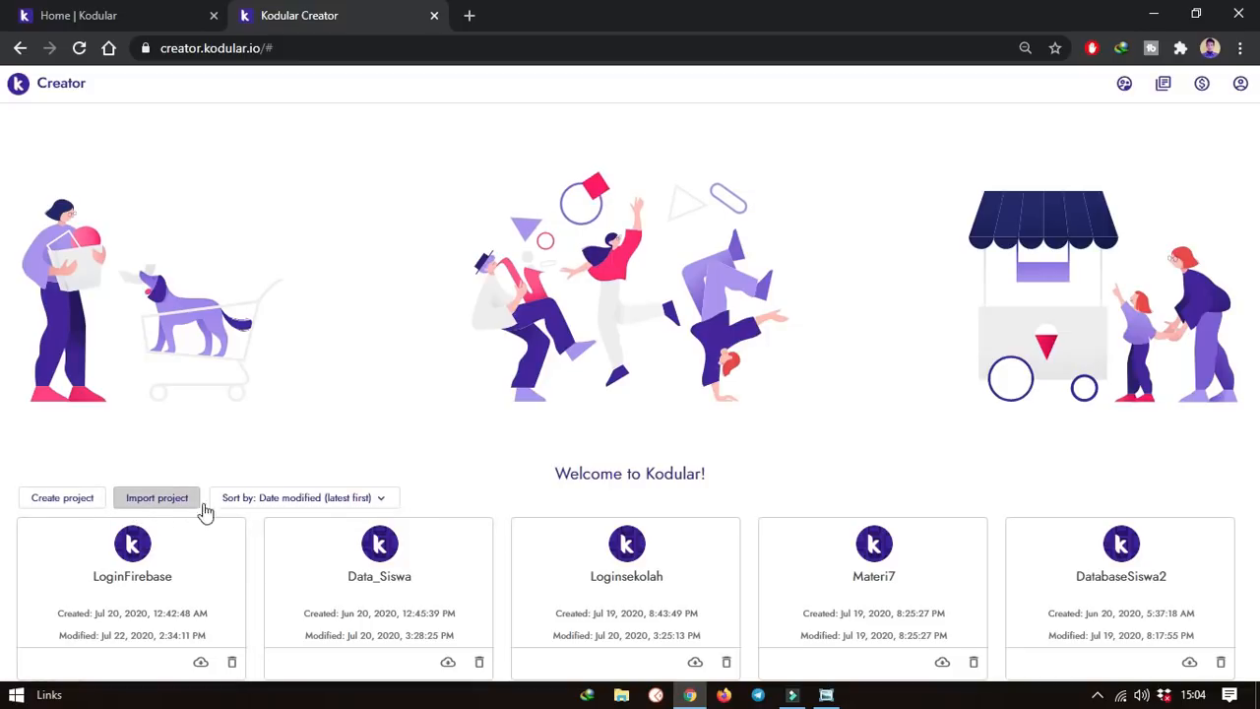
Start a new project in Kodular Creator and name it LoginApp
scroll(640, 537, down, 14)
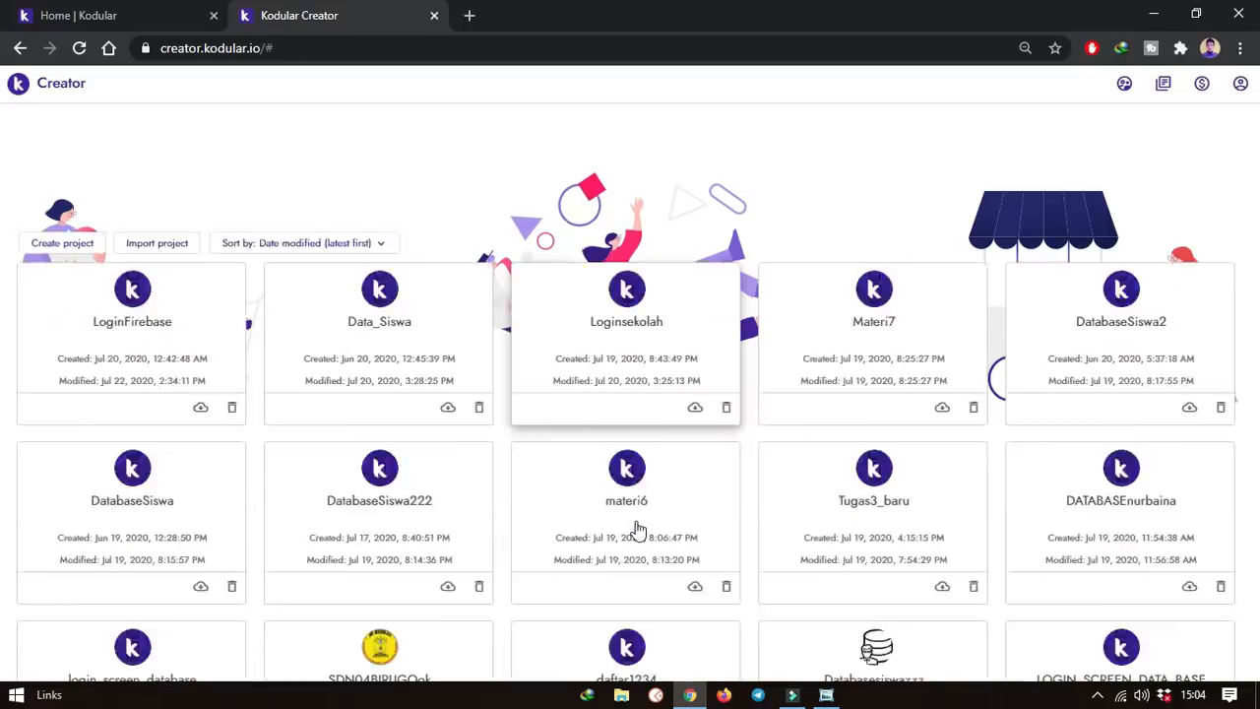
scroll(638, 530, down, 15)
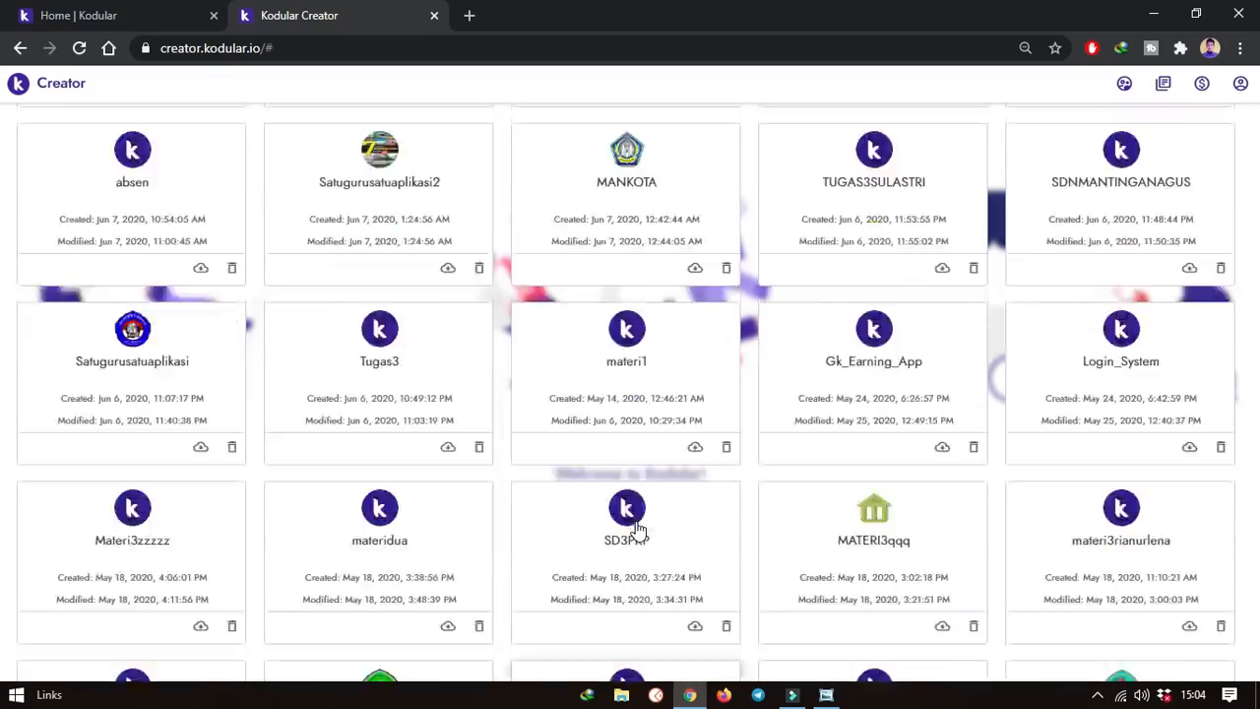
scroll(636, 529, up, 20)
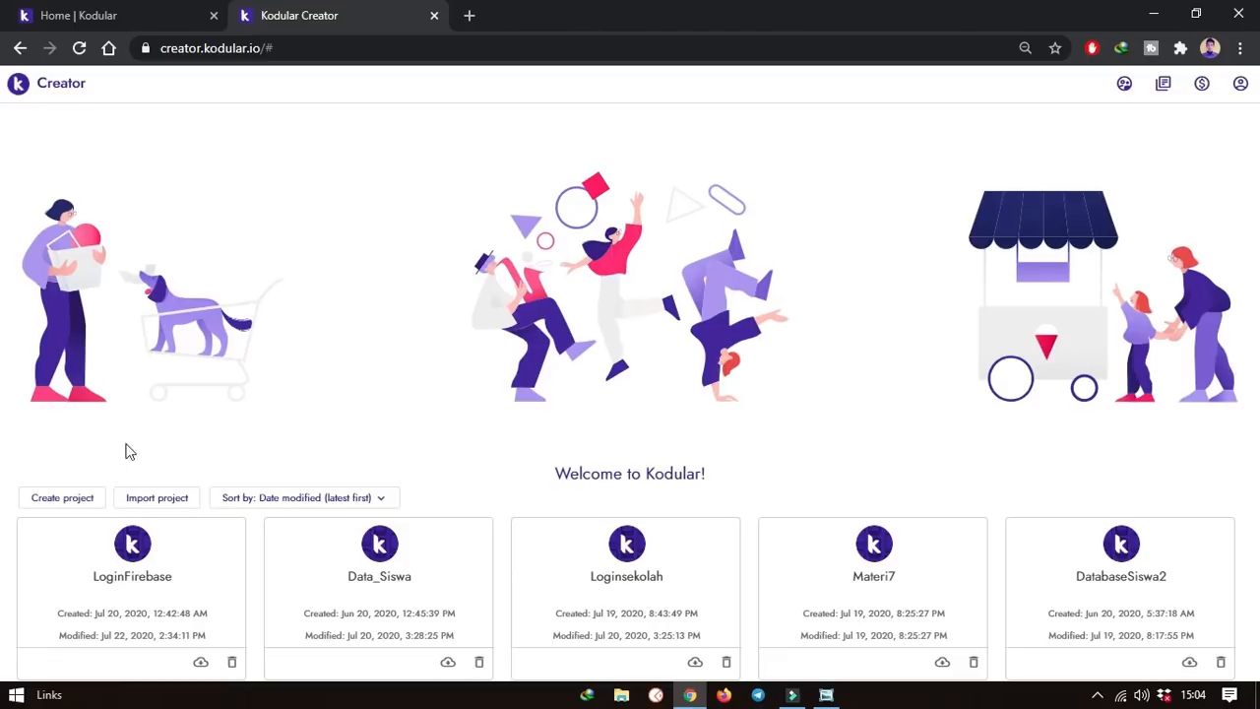
click(43, 504)
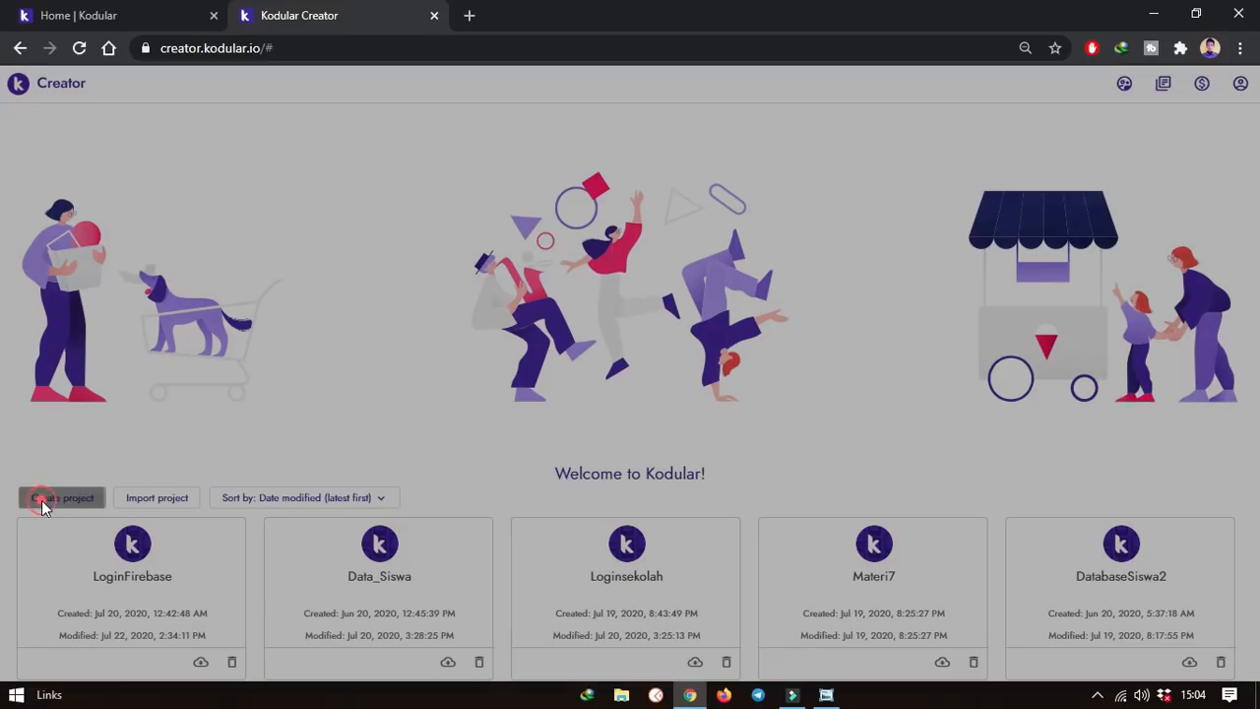
click(484, 458)
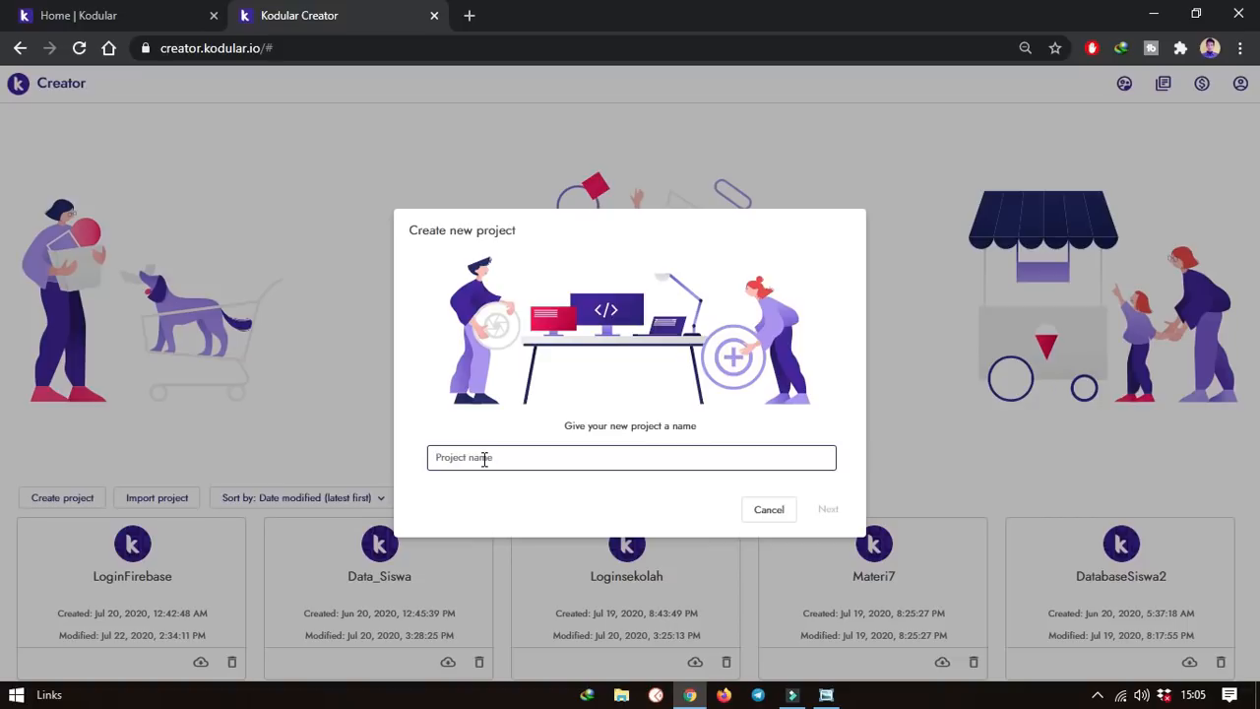
text(Login)
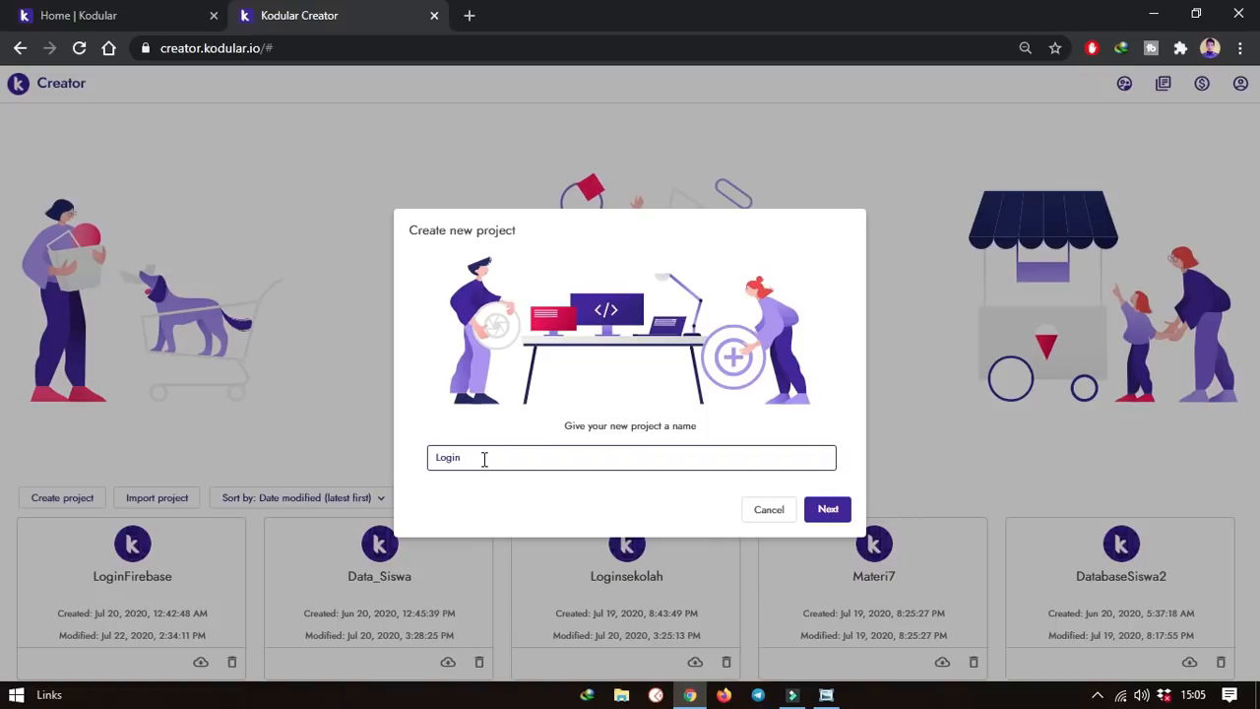
text(App)
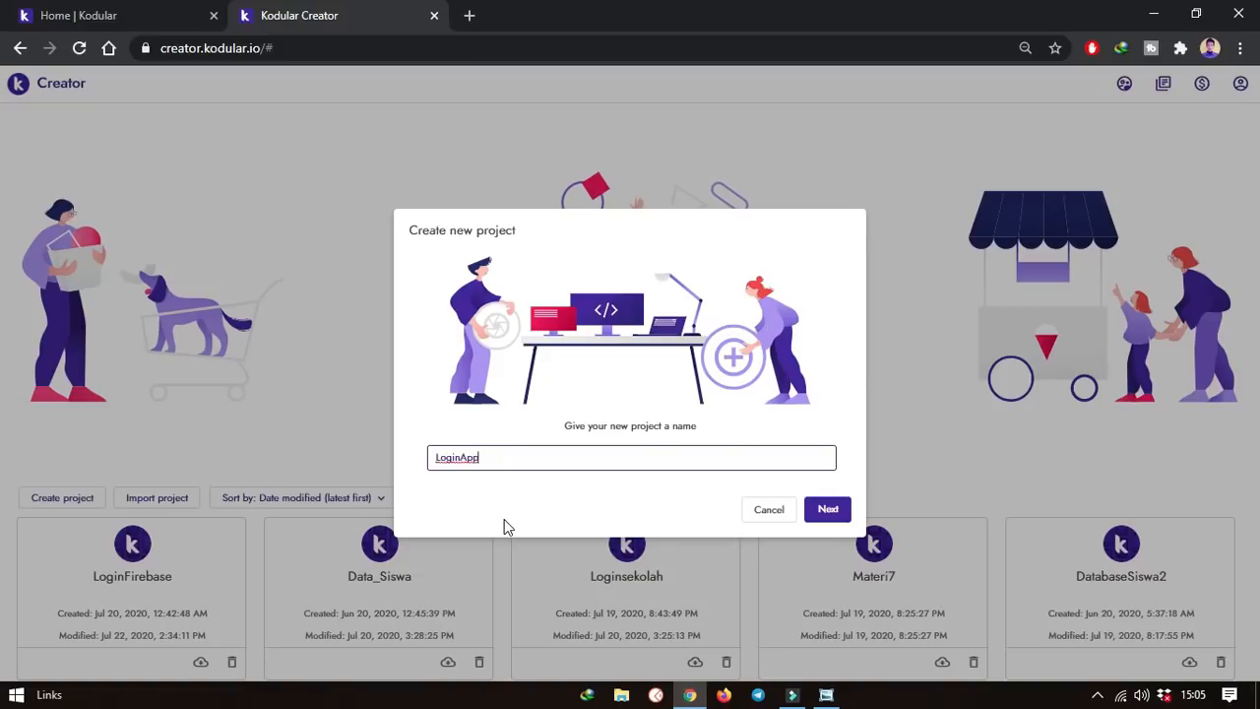
click(463, 461)
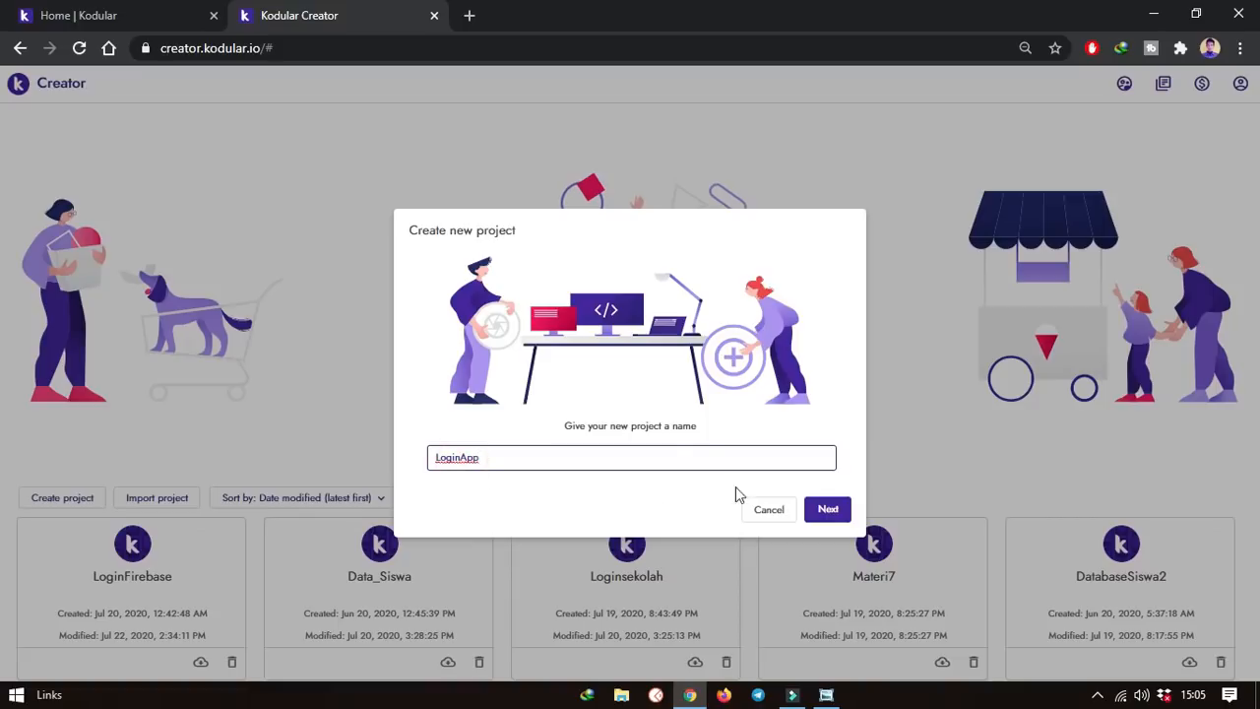
click(828, 510)
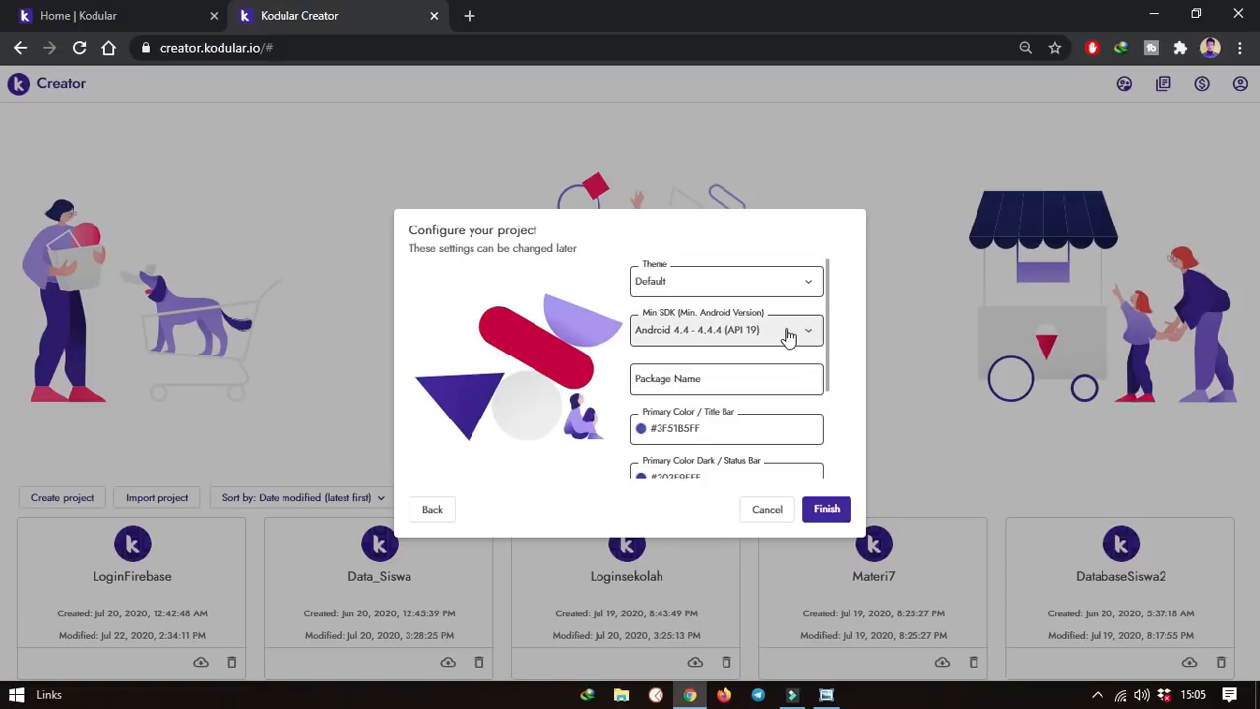
Finish creating the project with the Default theme, minimum SDK Android 4.4 - 4.4.4 (API 19) and the preset colors
scroll(817, 352, down, 2)
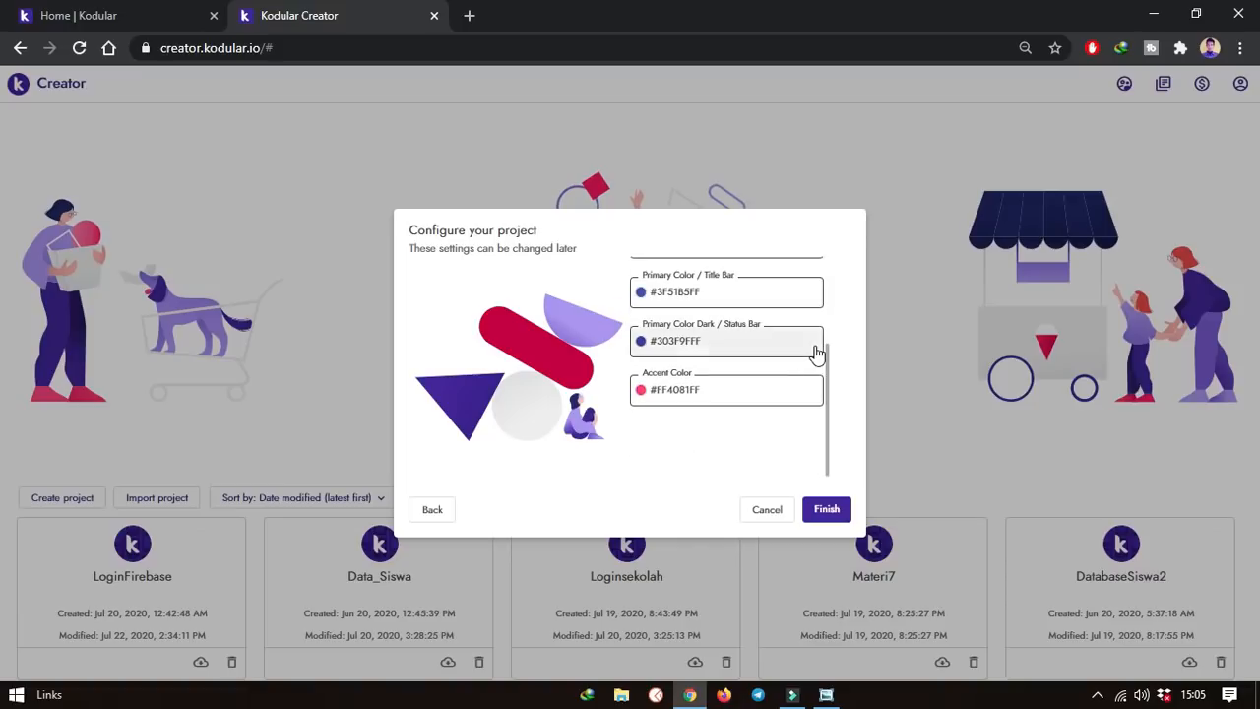
scroll(830, 362, up, 2)
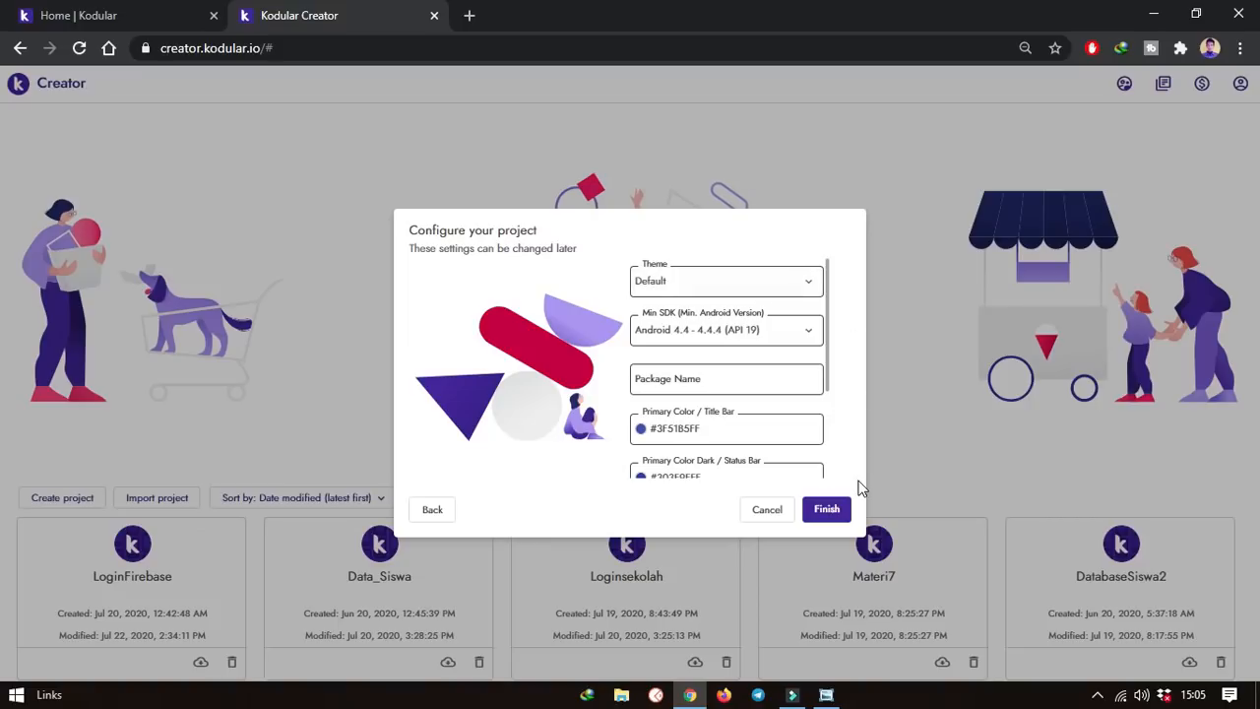
click(833, 514)
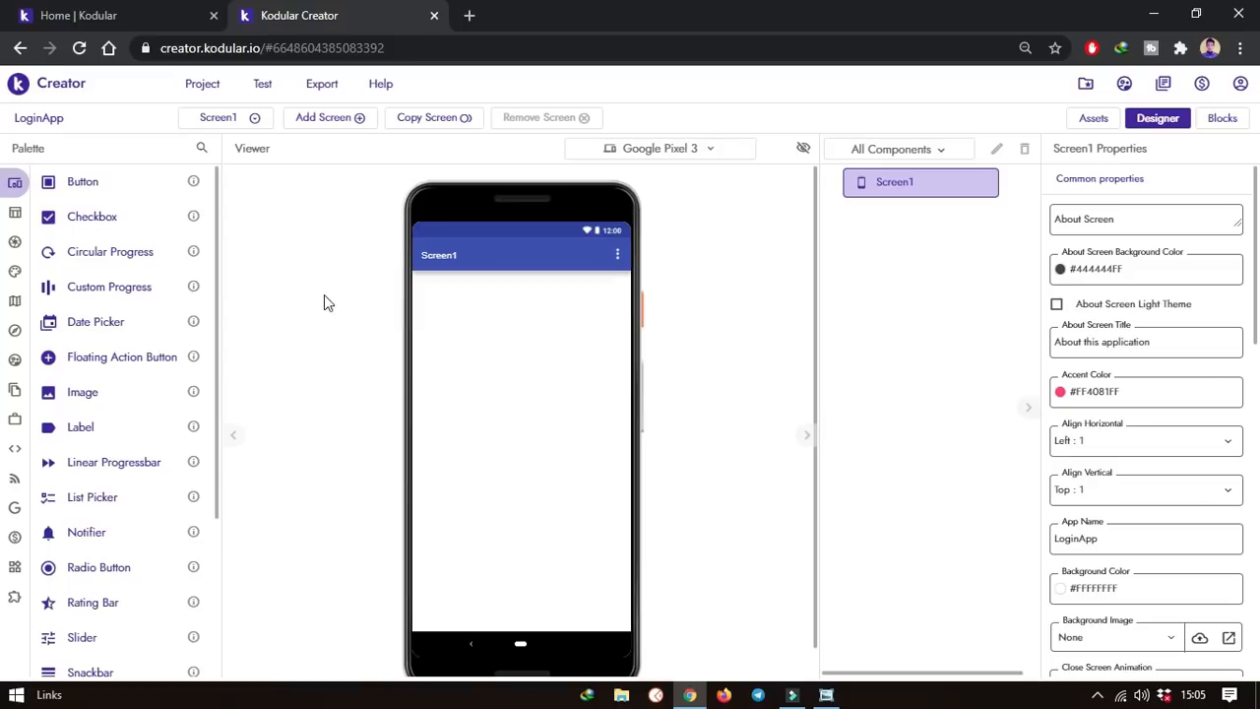
Add a Button component from the User Interface components to the empty Screen1
mouse_move(70, 197)
scroll(137, 357, down, 3)
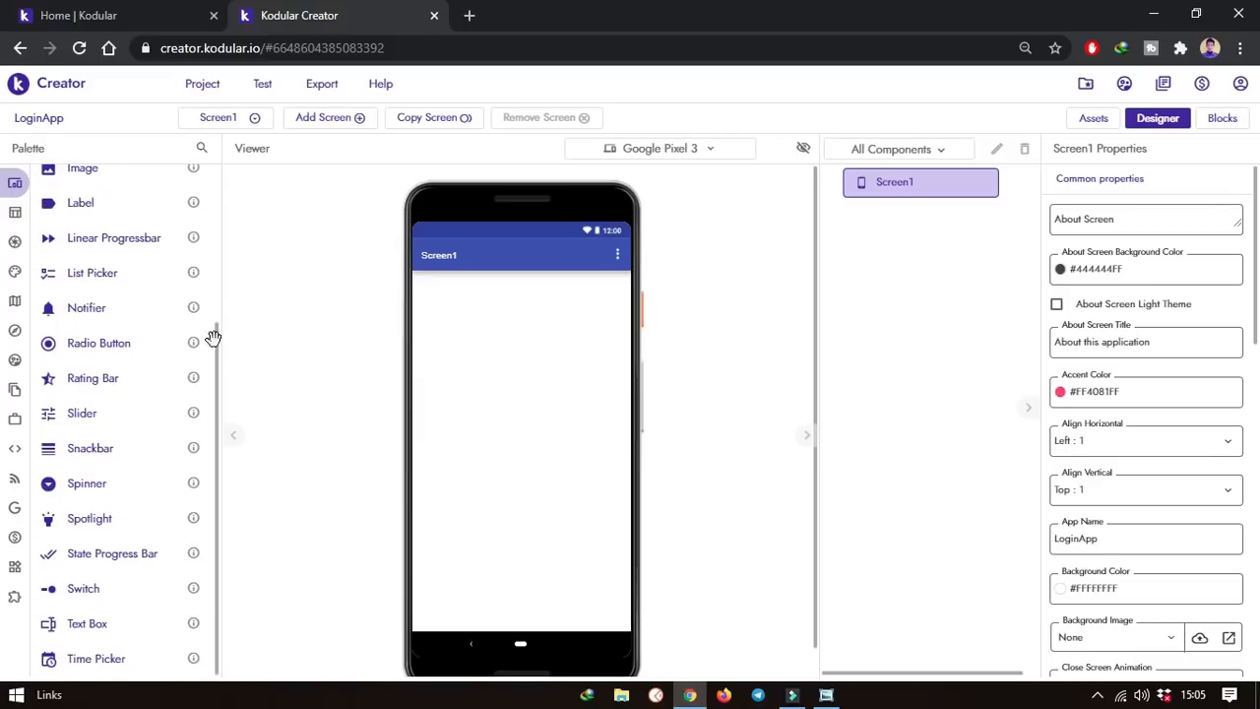
scroll(188, 324, up, 3)
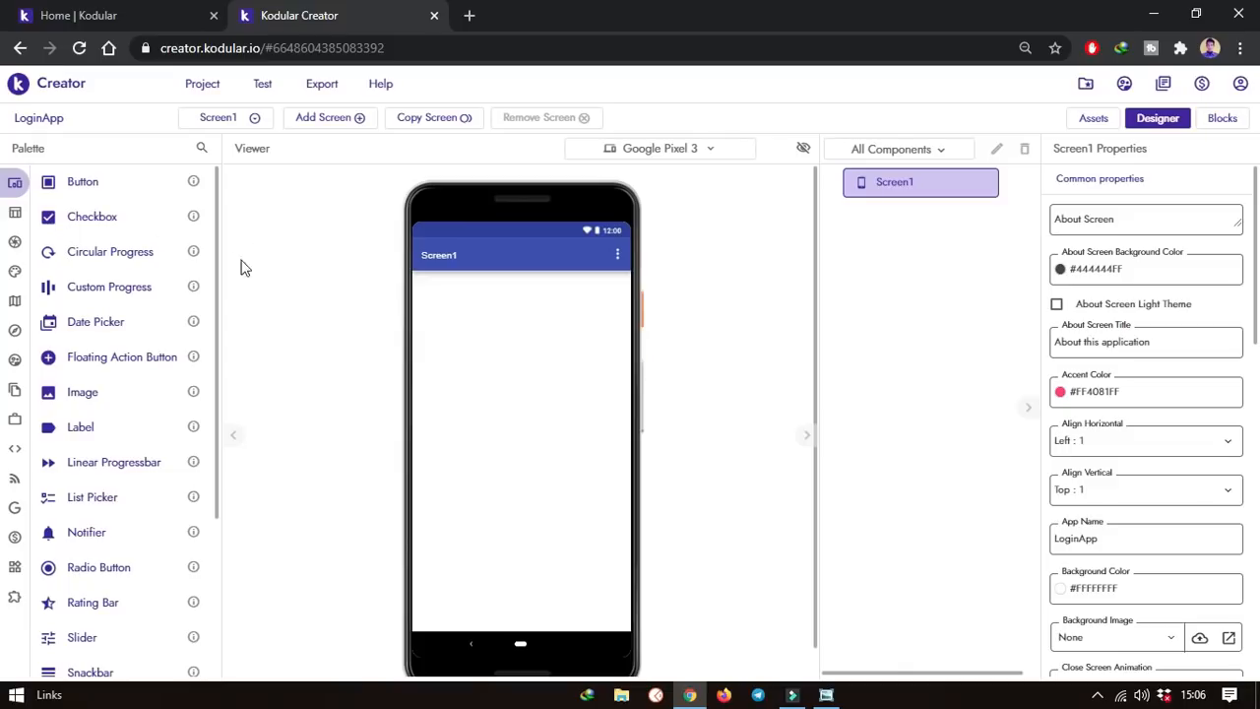
scroll(101, 303, down, 3)
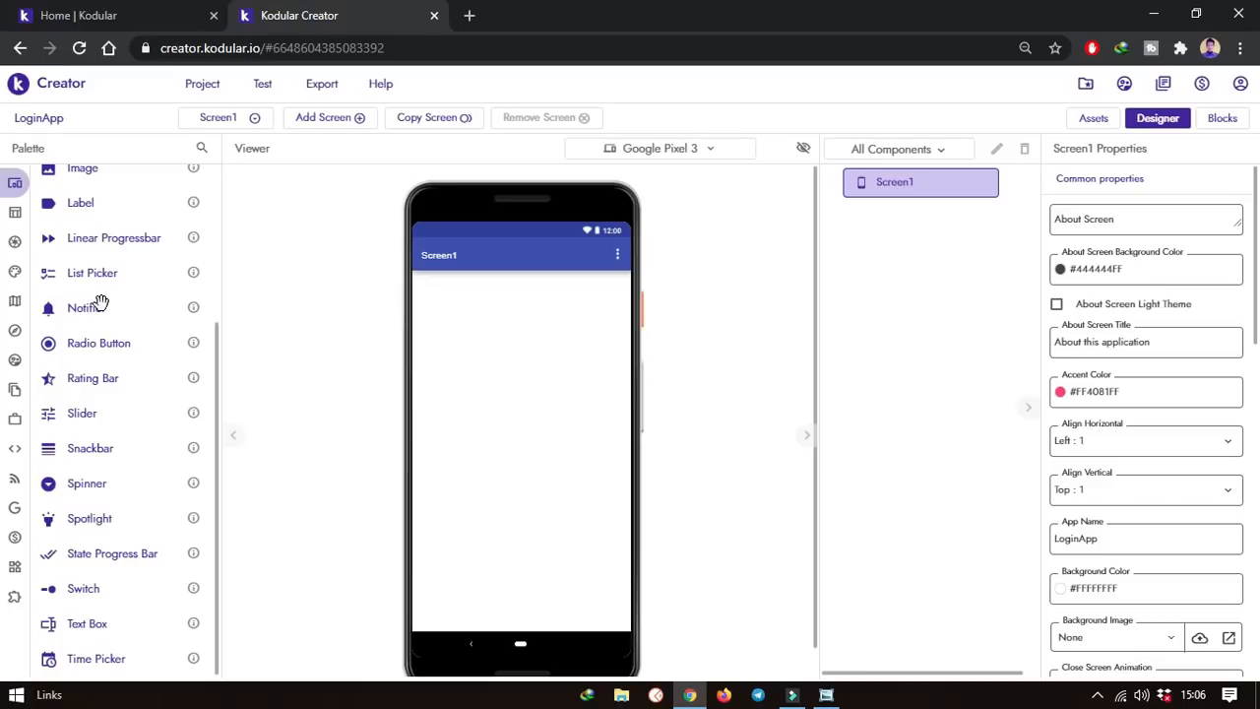
scroll(87, 273, up, 2)
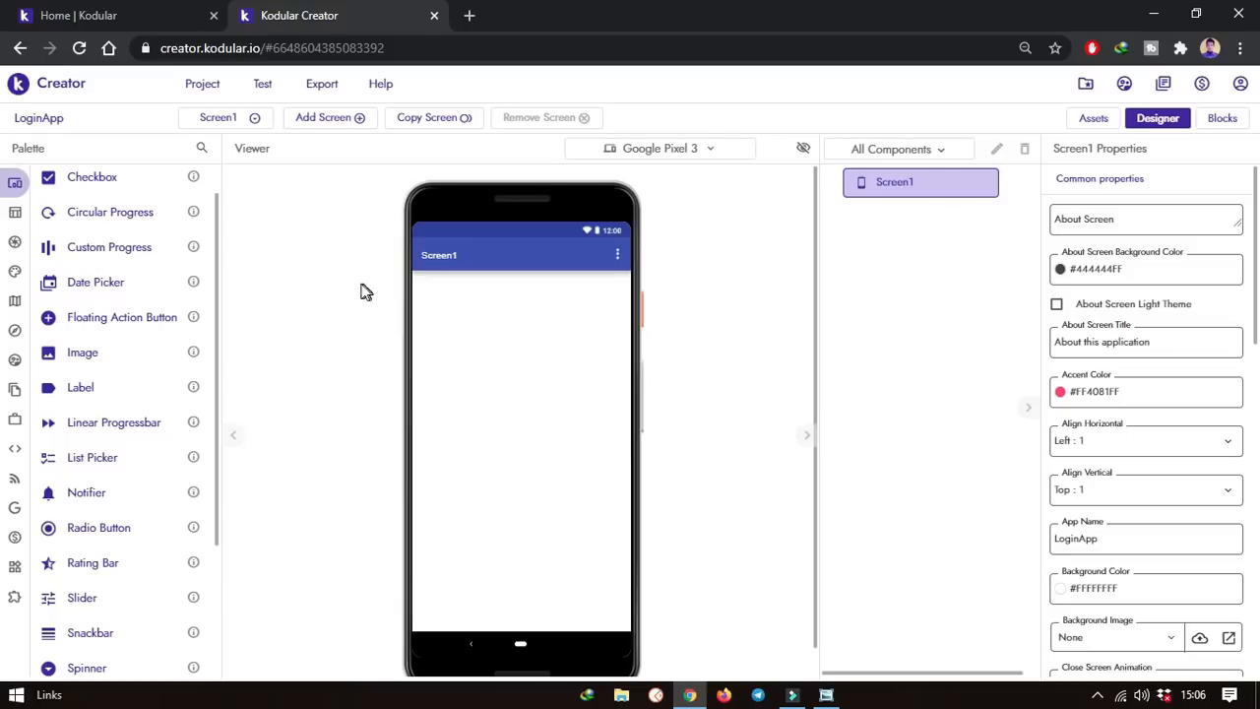
scroll(104, 278, up, 1)
drag(83, 187, 482, 364)
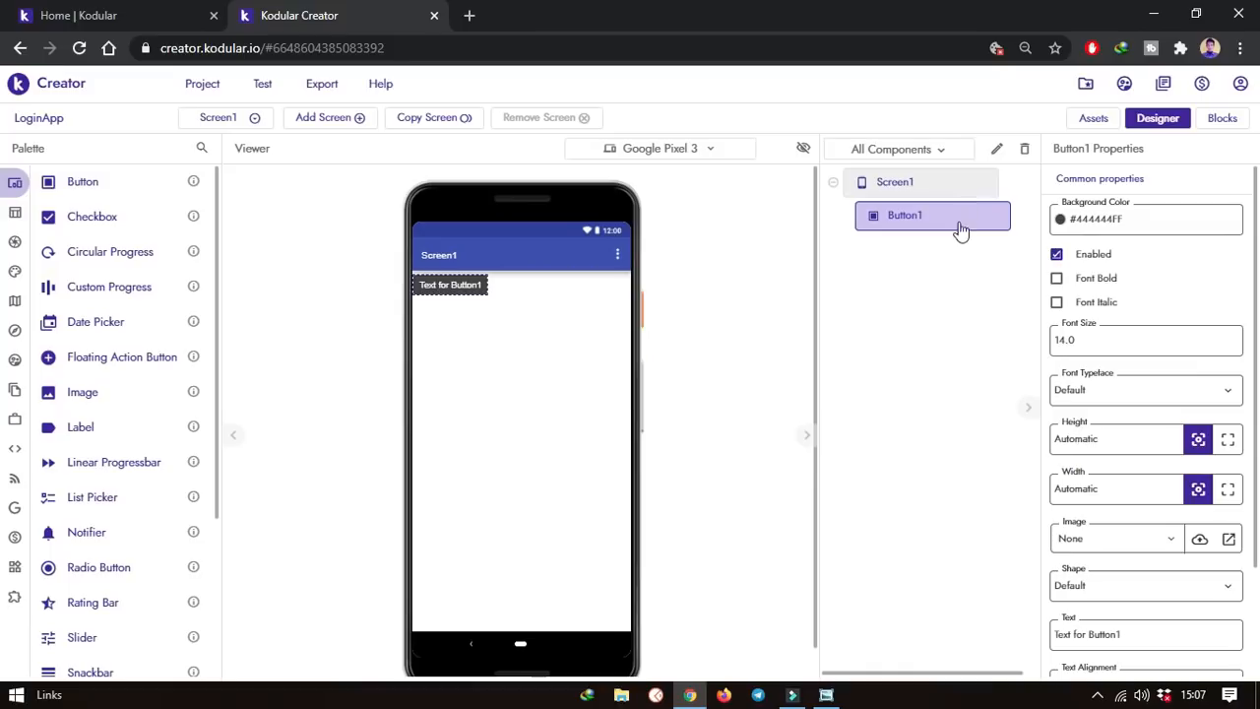
Compare the common properties of Screen1 with those of the button placed on it
click(900, 185)
click(918, 222)
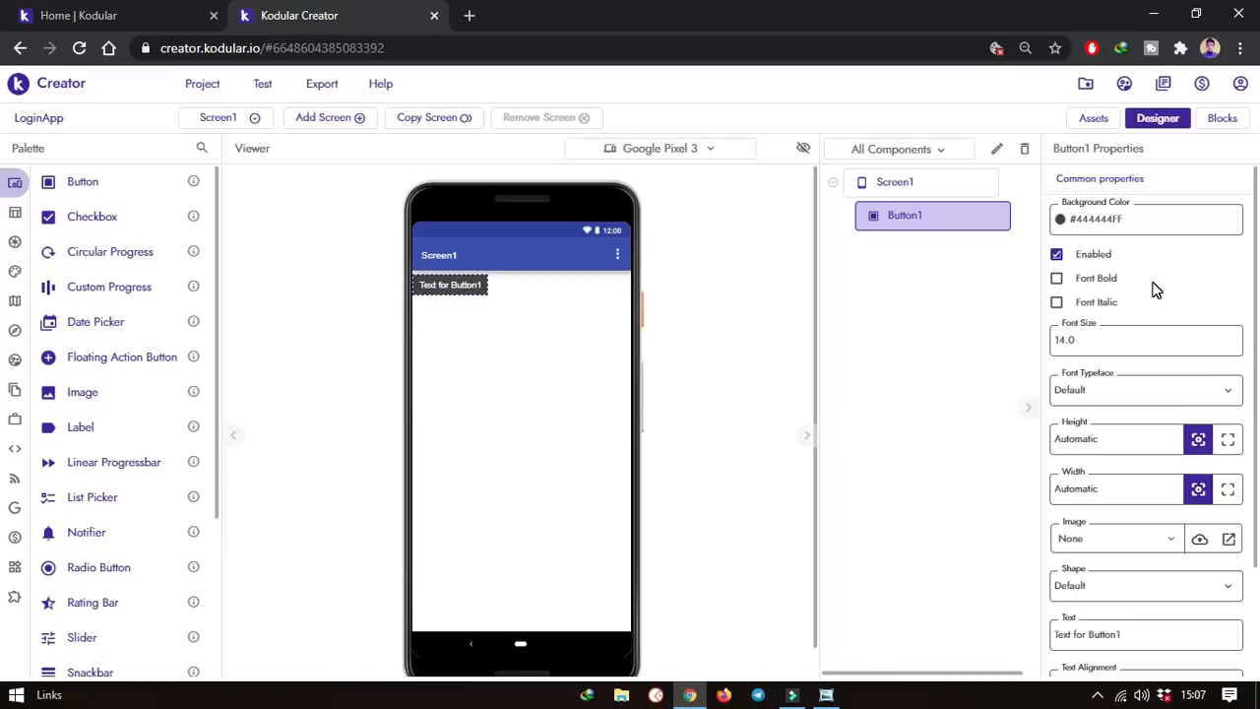
click(902, 185)
click(905, 218)
click(936, 186)
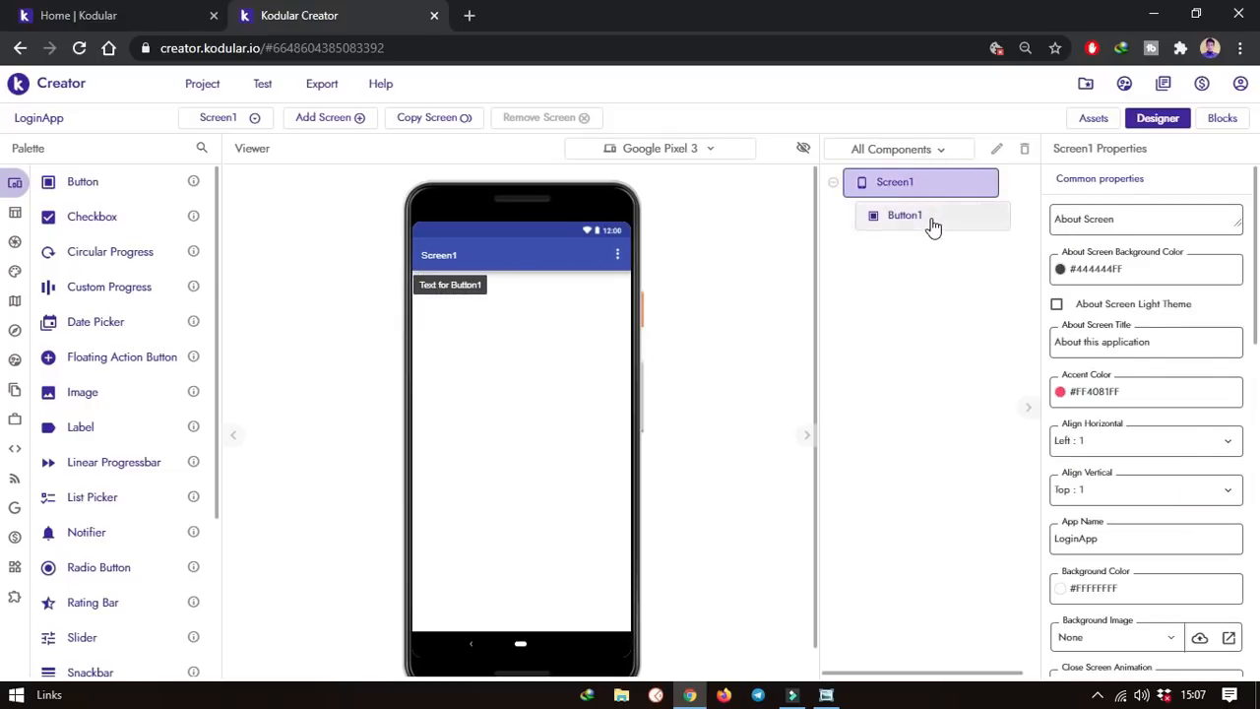
click(933, 225)
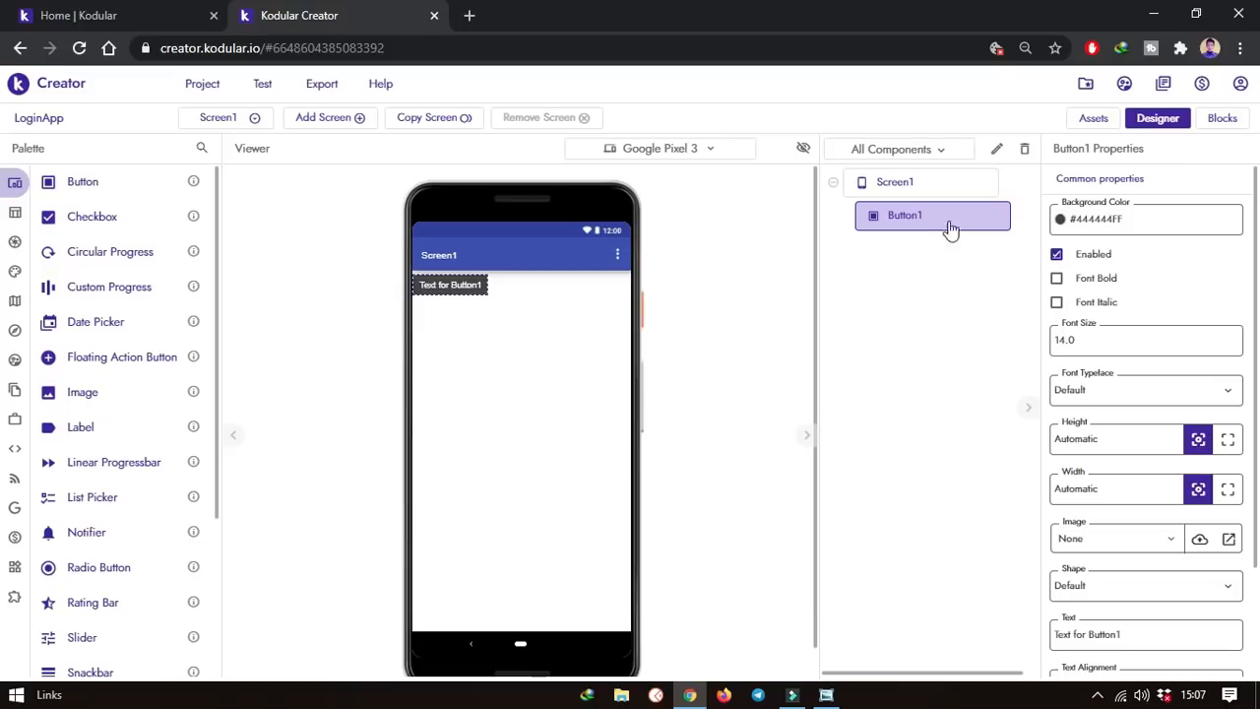
scroll(1197, 274, down, 2)
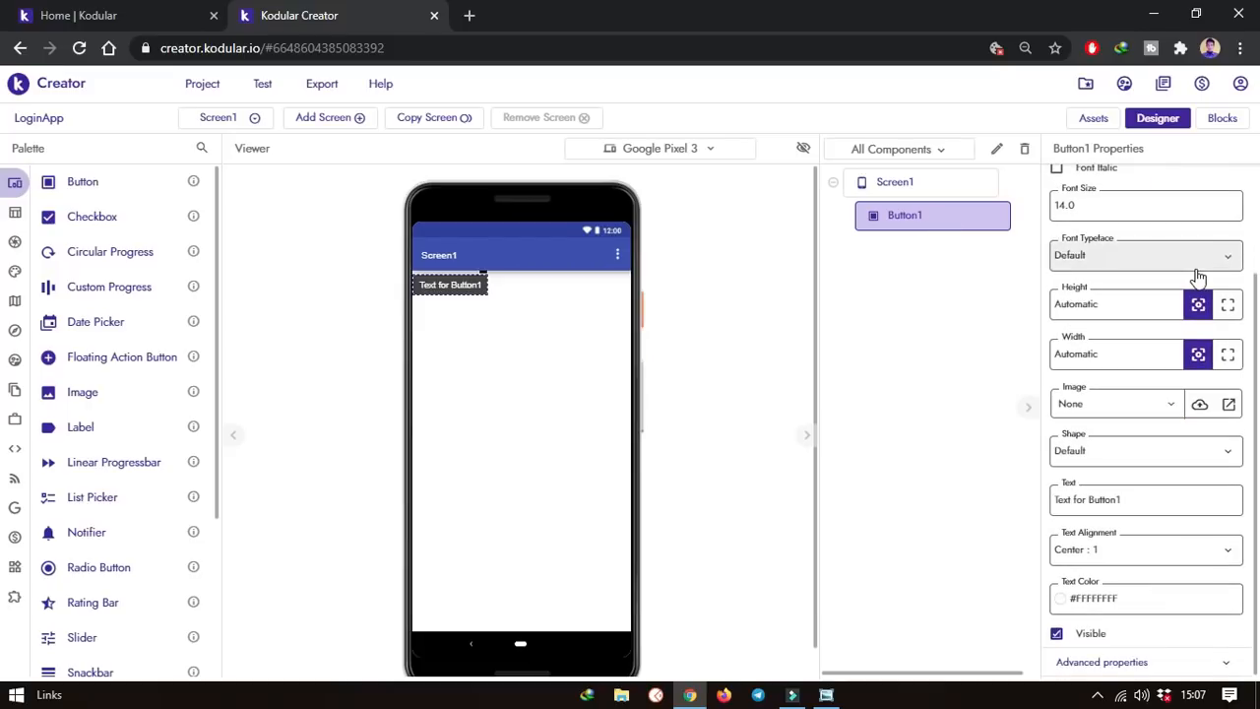
click(895, 183)
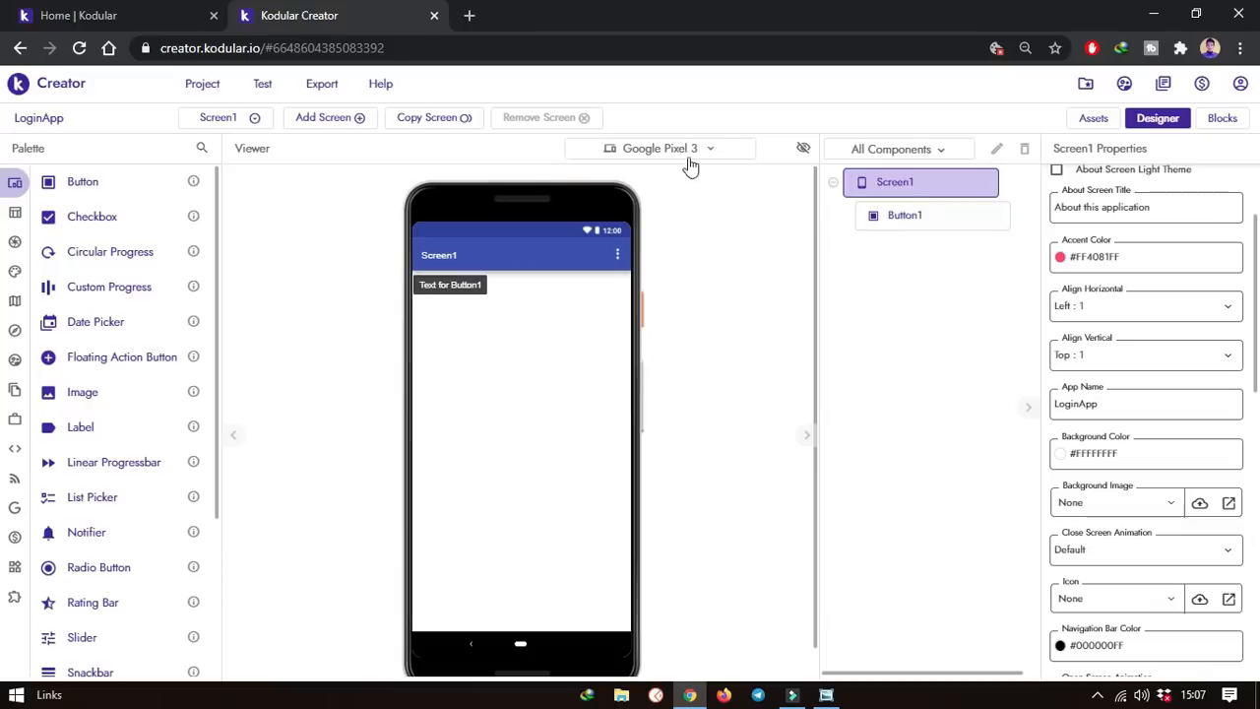
click(922, 218)
click(464, 289)
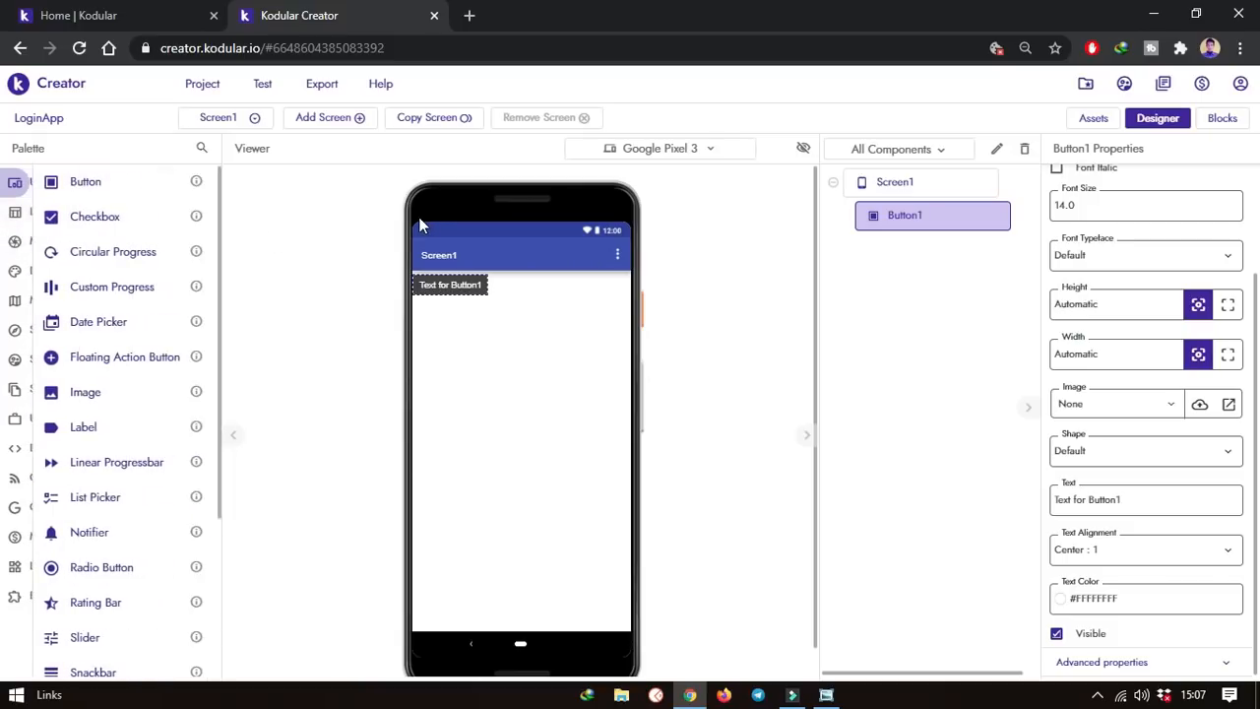
Look over the component categories, return to User Interface, and read the description of the Checkbox component
mouse_move(8, 236)
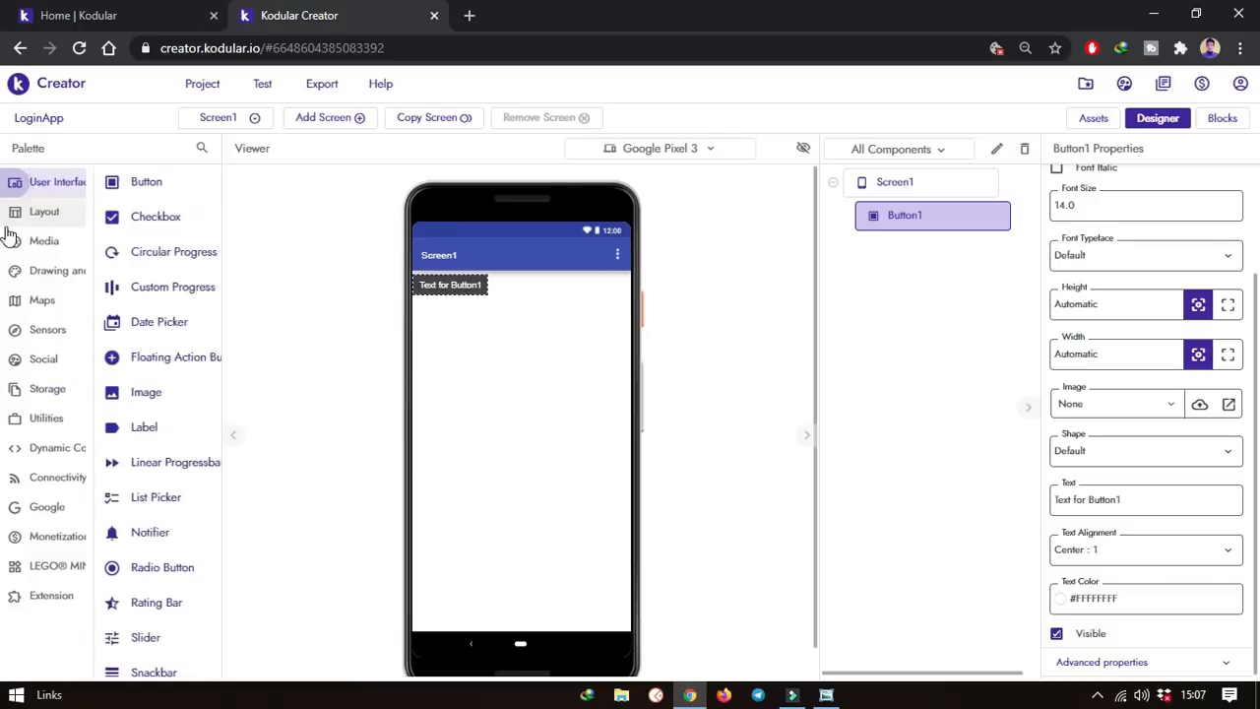
click(72, 187)
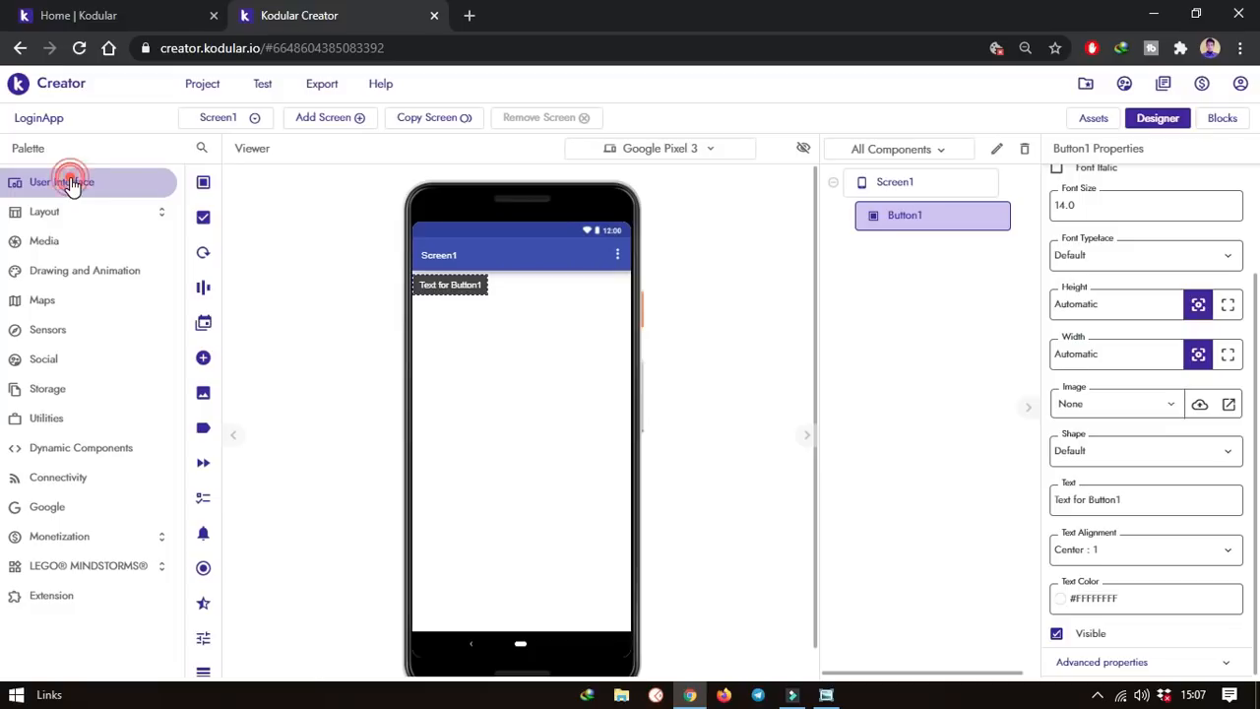
click(123, 187)
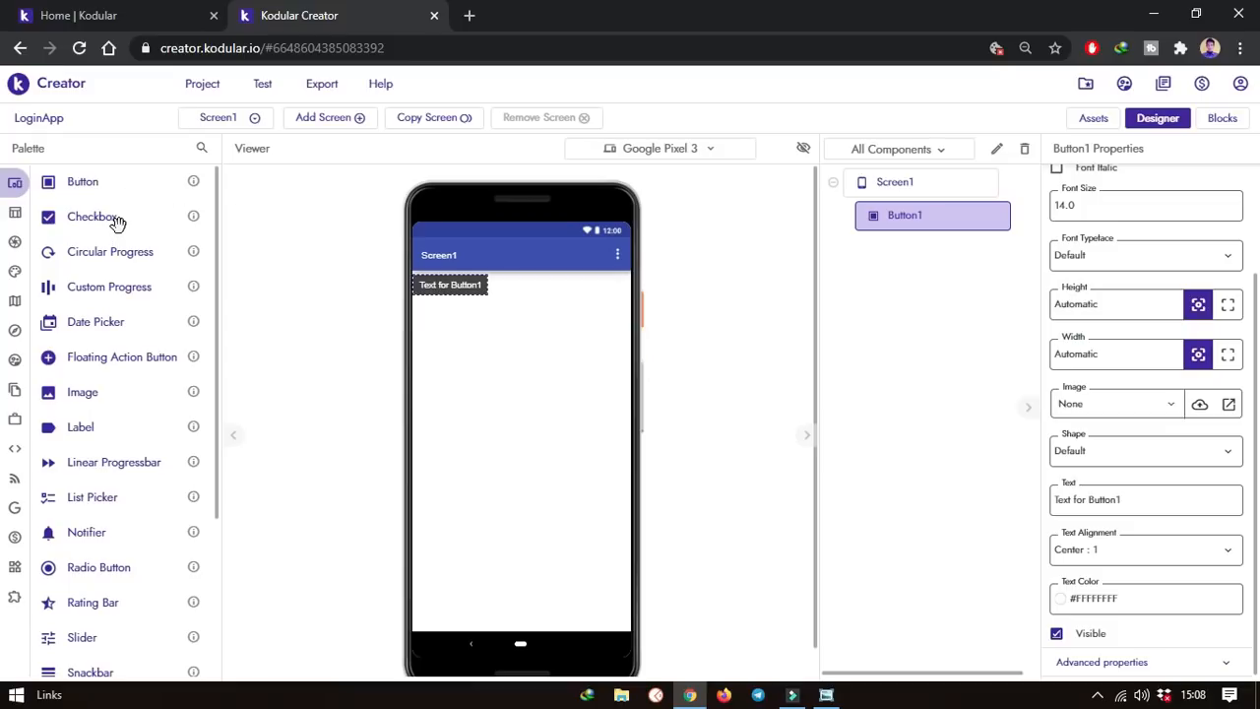
click(194, 223)
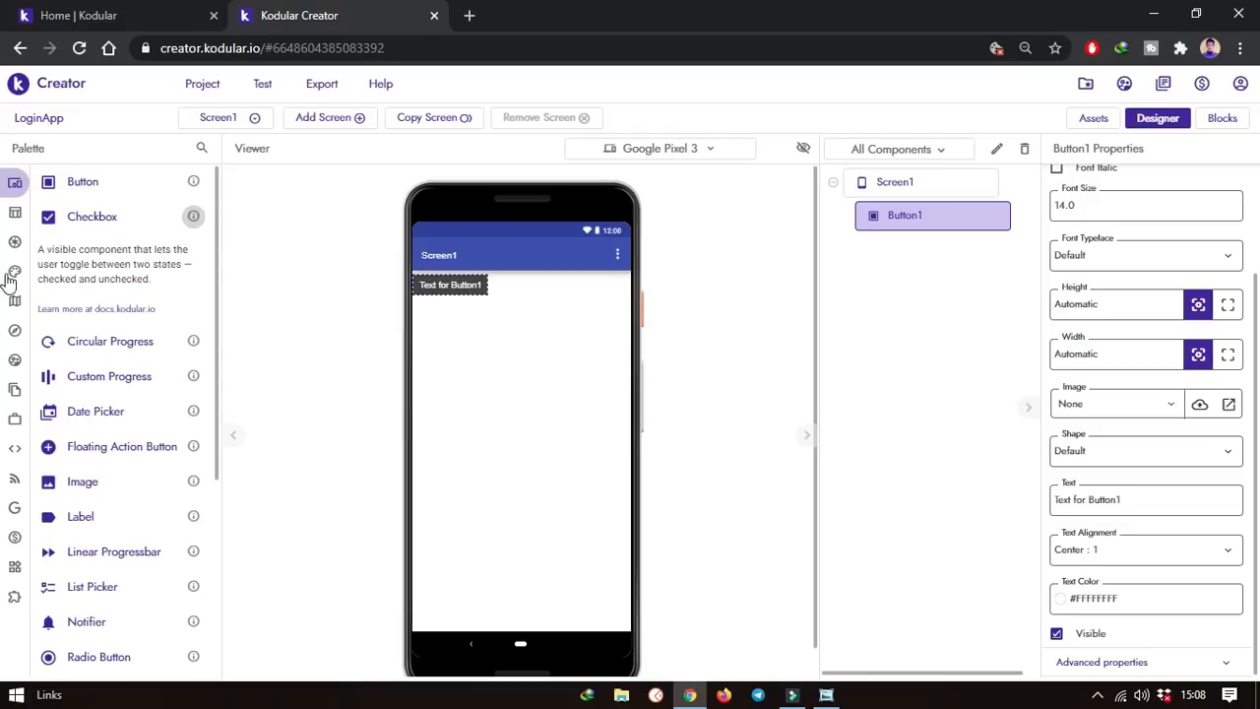
click(194, 216)
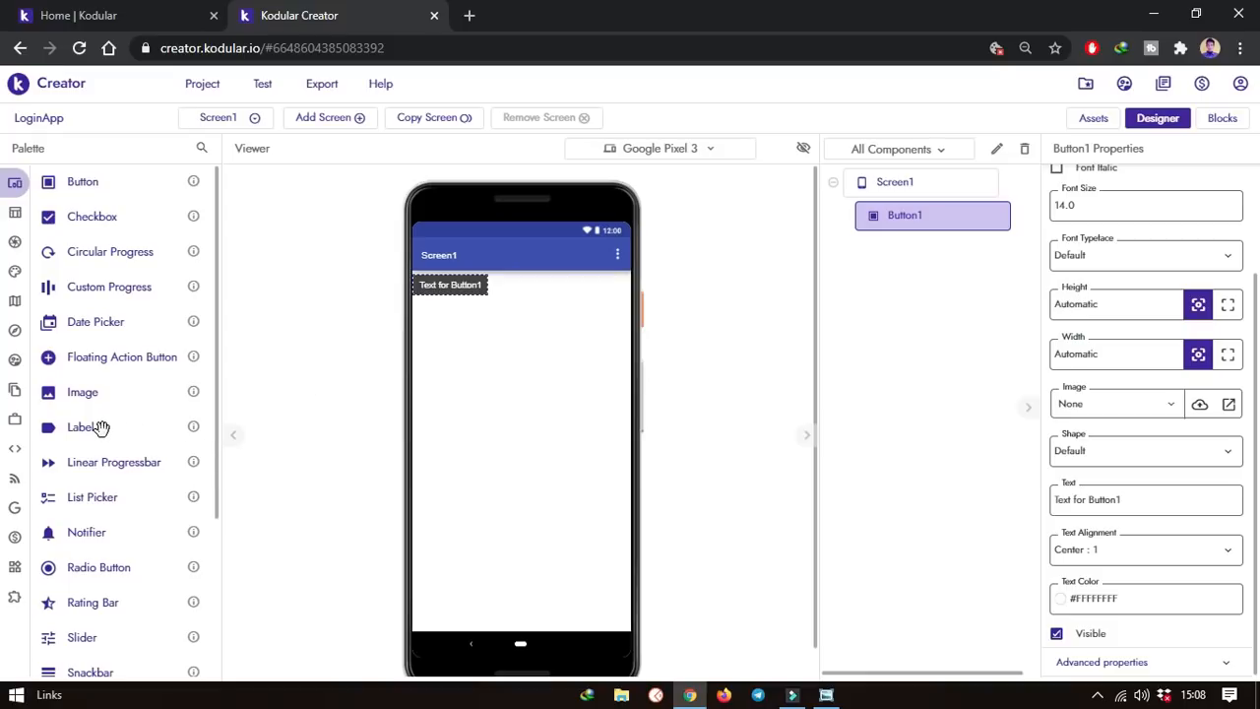
Examine the remaining User Interface components and the General, Lists and Views groups of the Layout category
scroll(141, 487, down, 2)
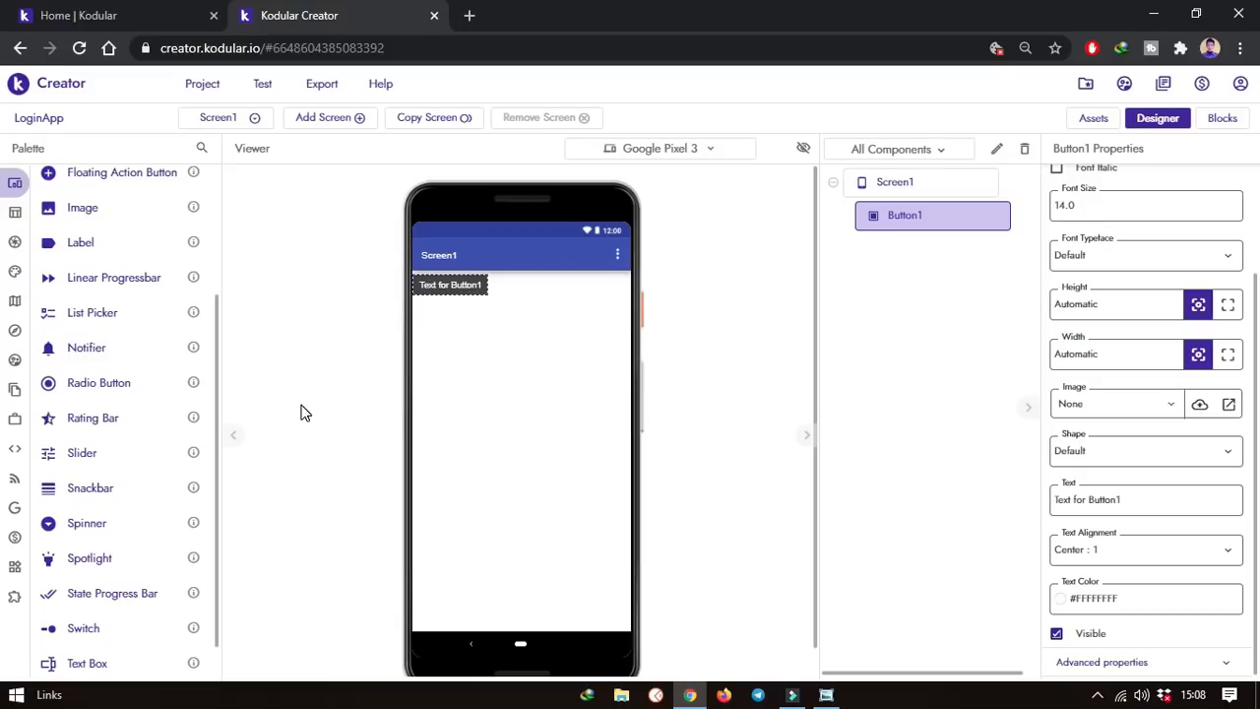
scroll(219, 458, down, 1)
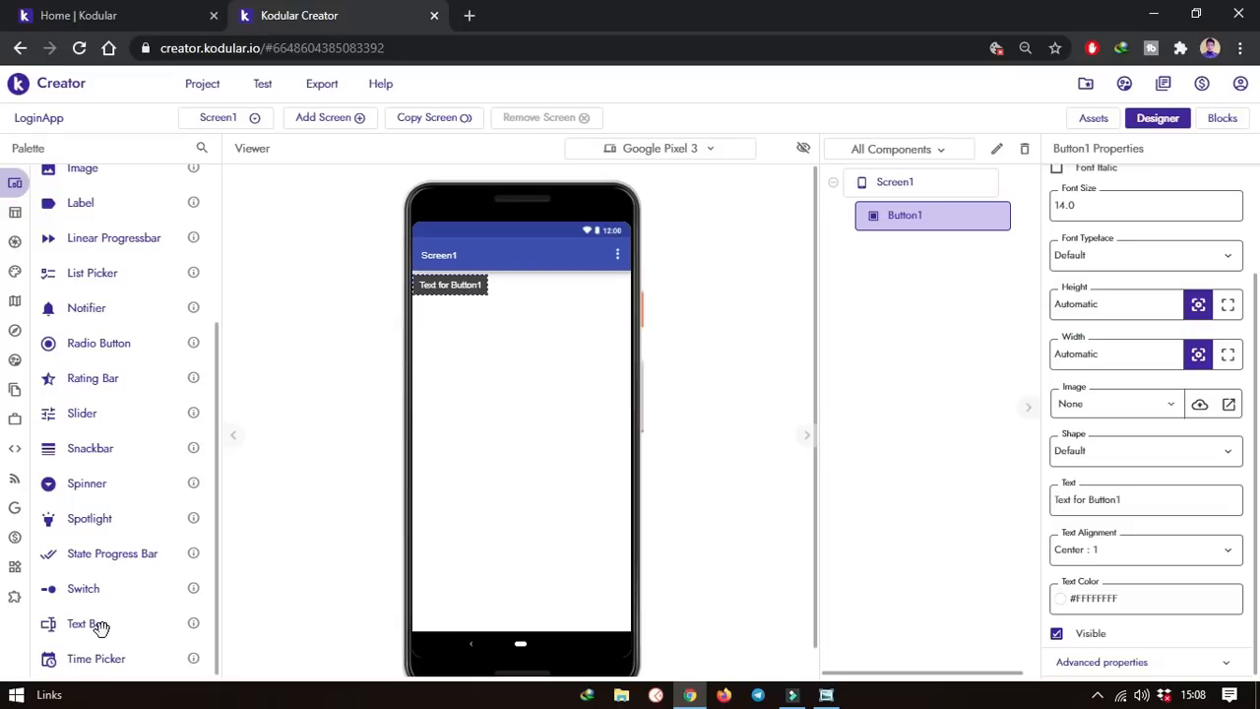
mouse_move(10, 458)
click(28, 214)
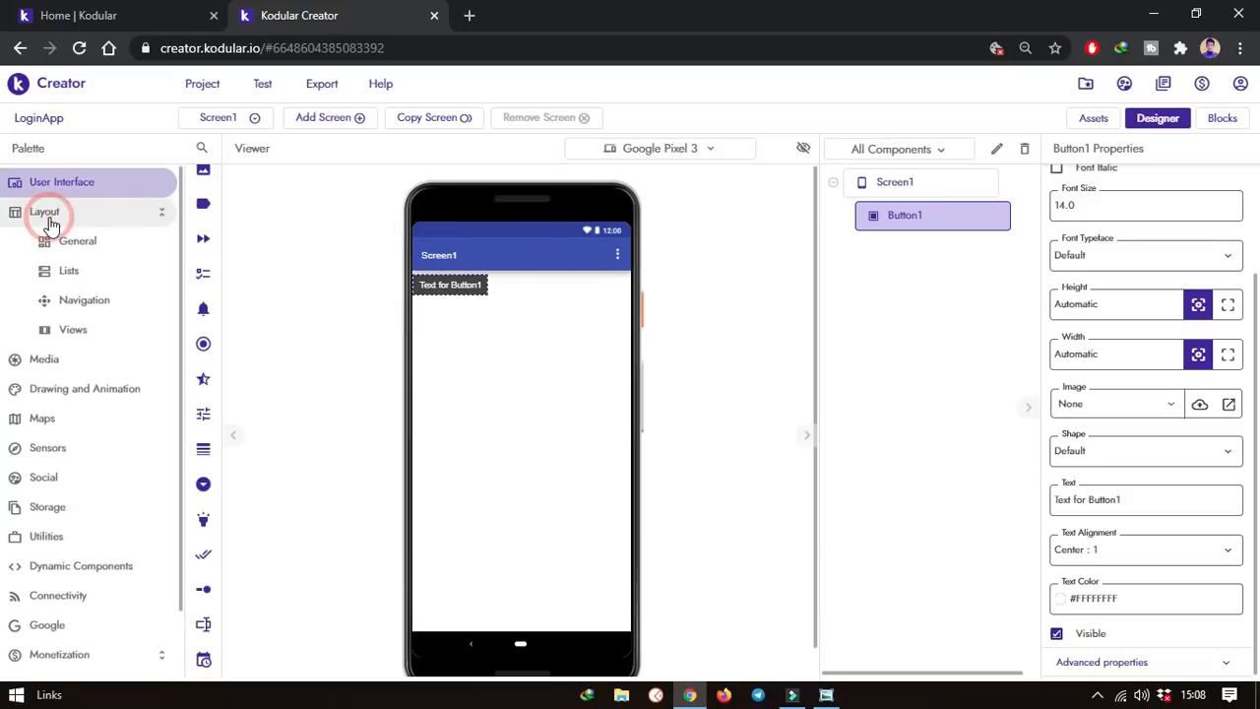
click(78, 245)
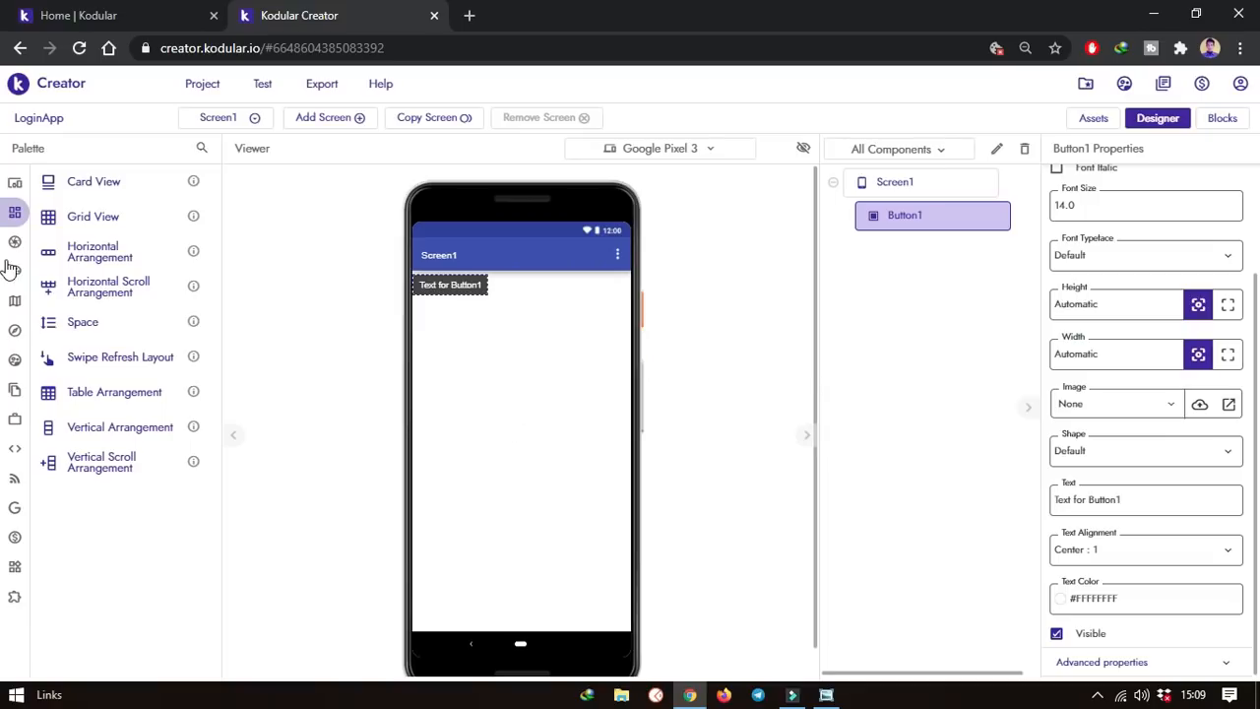
mouse_move(14, 267)
mouse_move(9, 330)
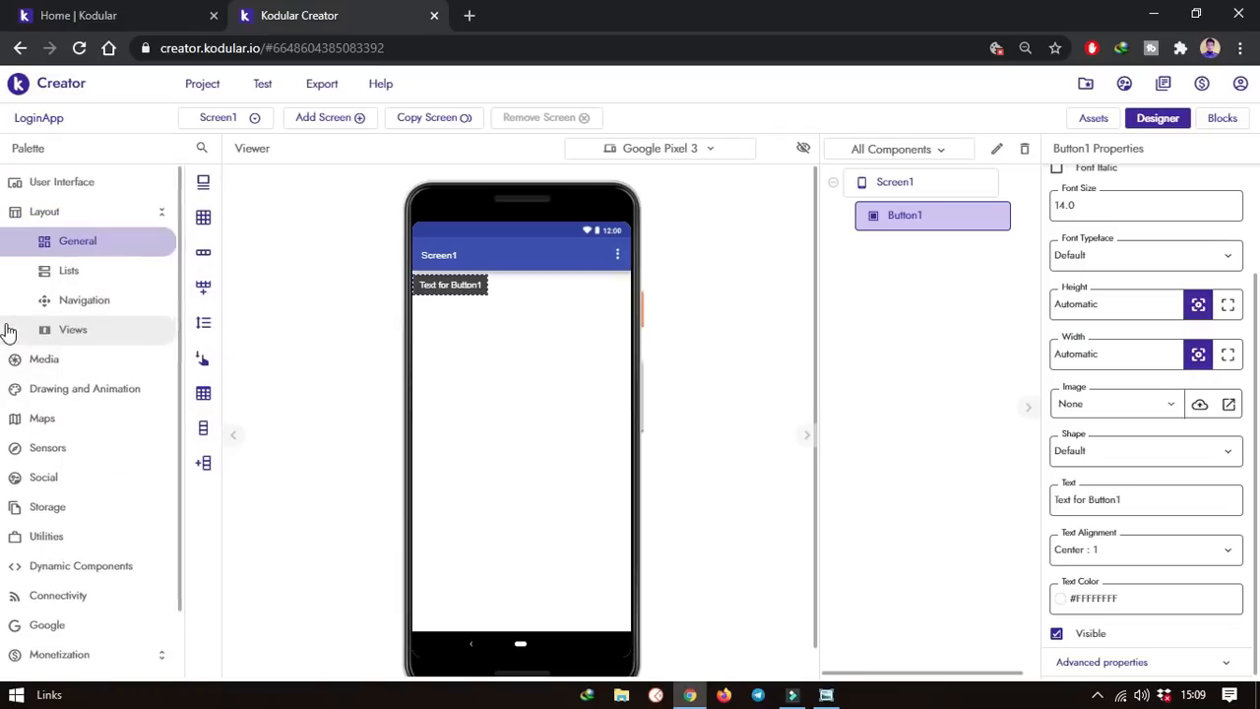
click(87, 273)
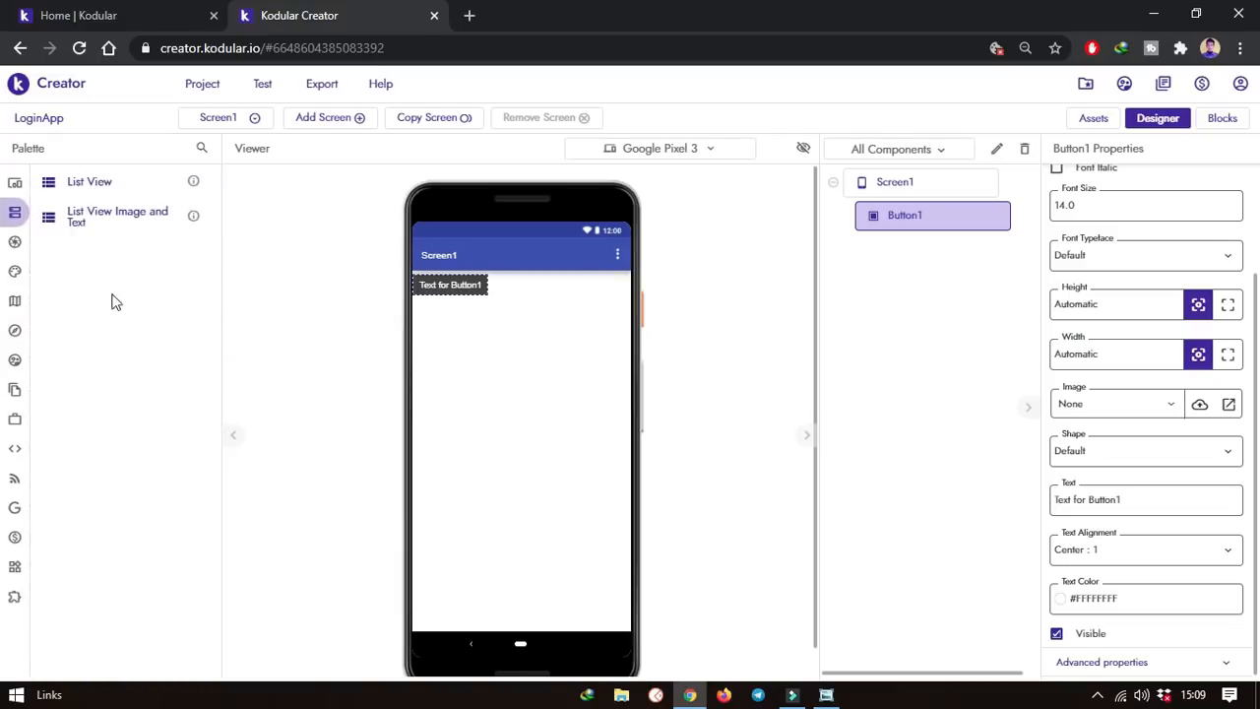
click(98, 335)
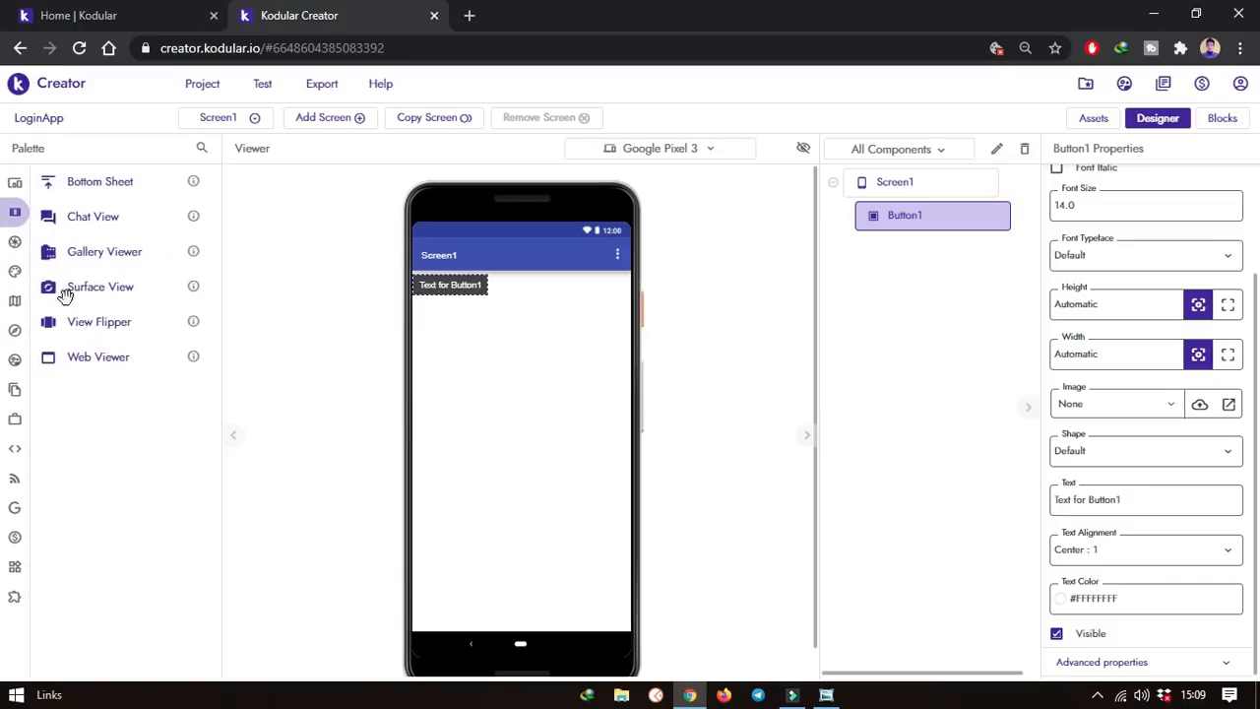
Look through the components offered in the Media, Drawing and Animation, Maps and Sensors categories
click(44, 359)
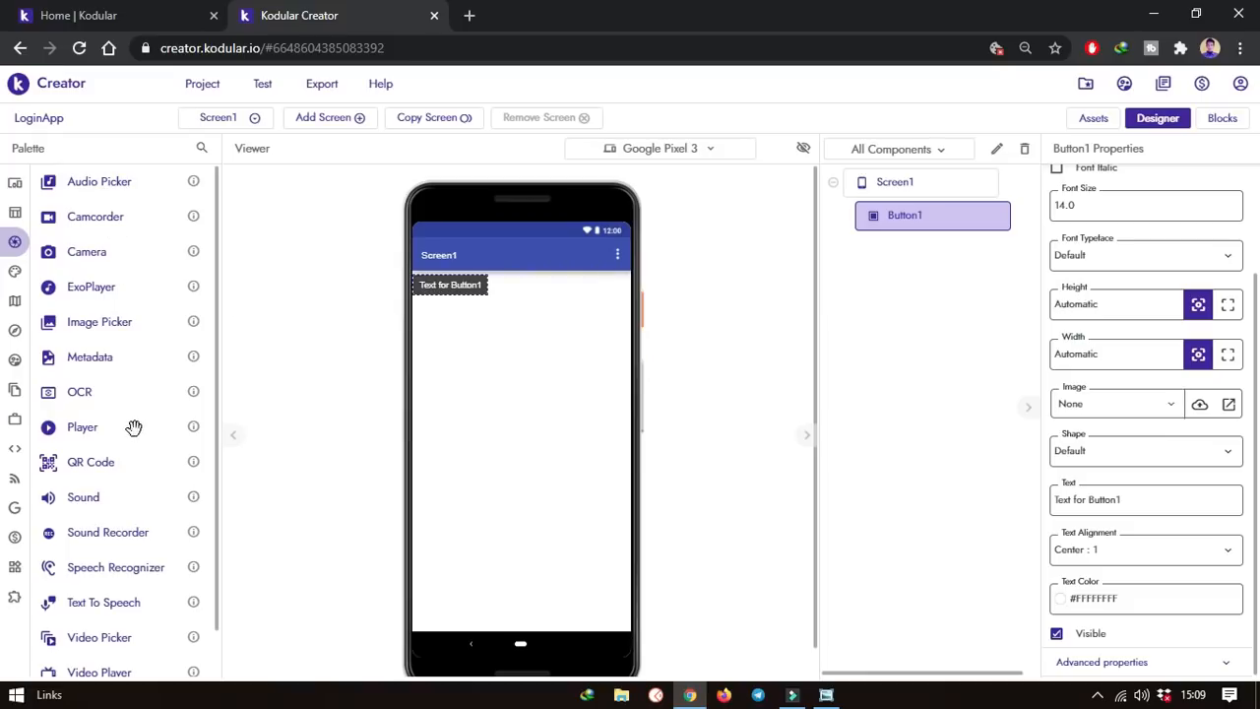
scroll(132, 497, down, 1)
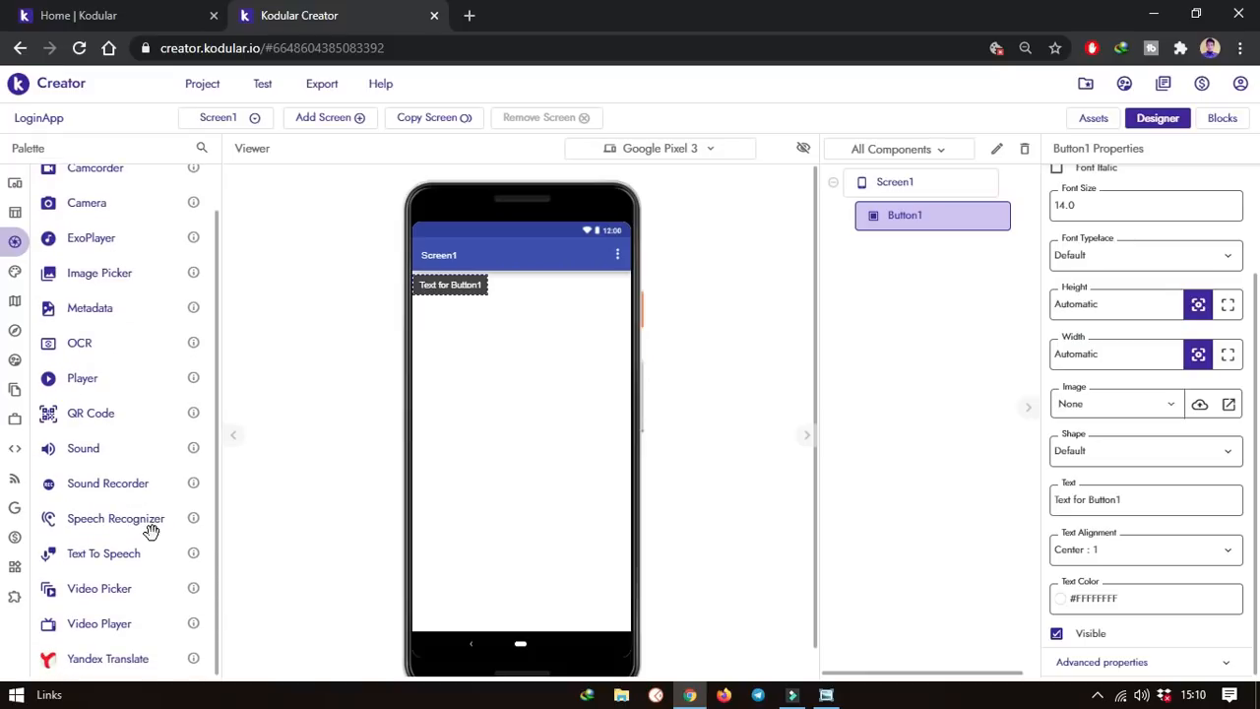
mouse_move(9, 360)
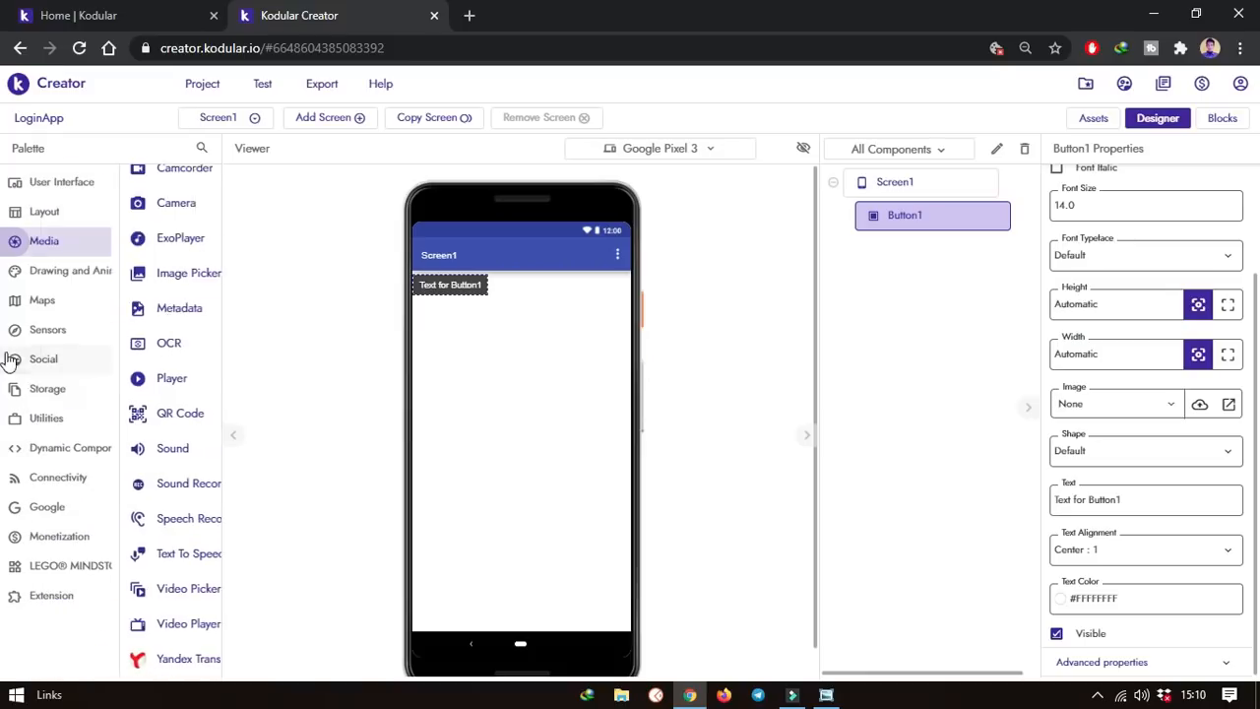
click(54, 271)
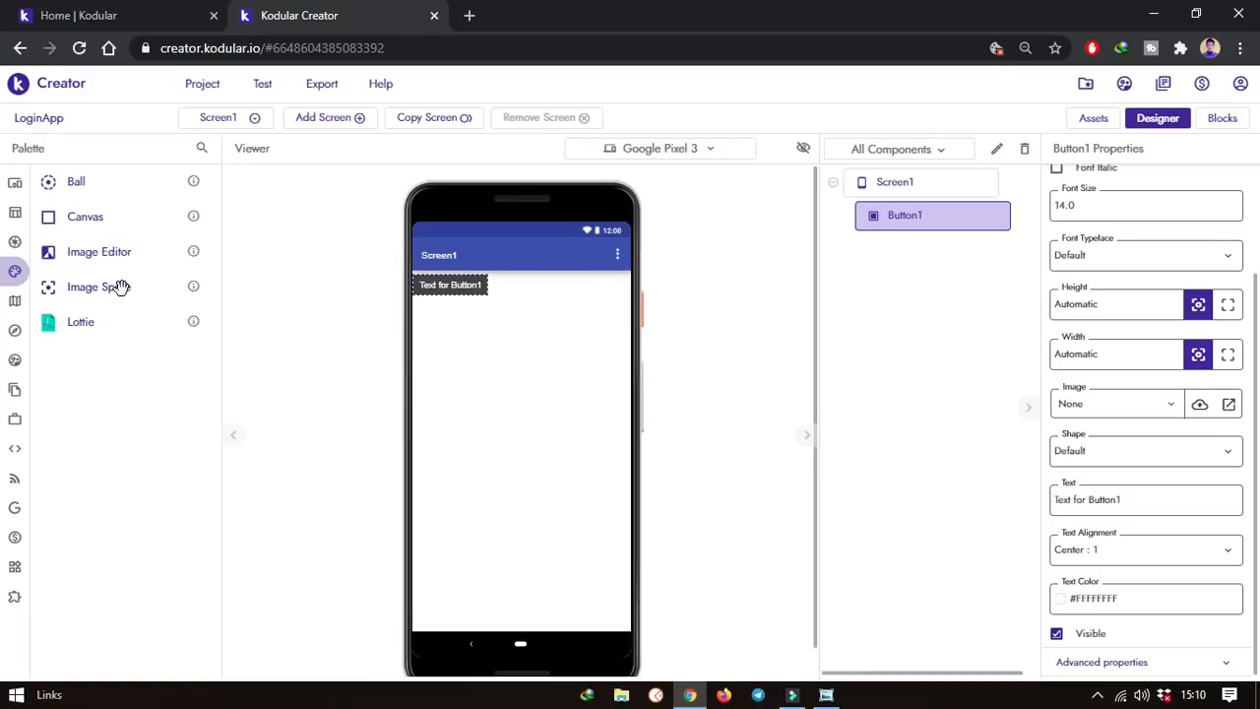
click(39, 311)
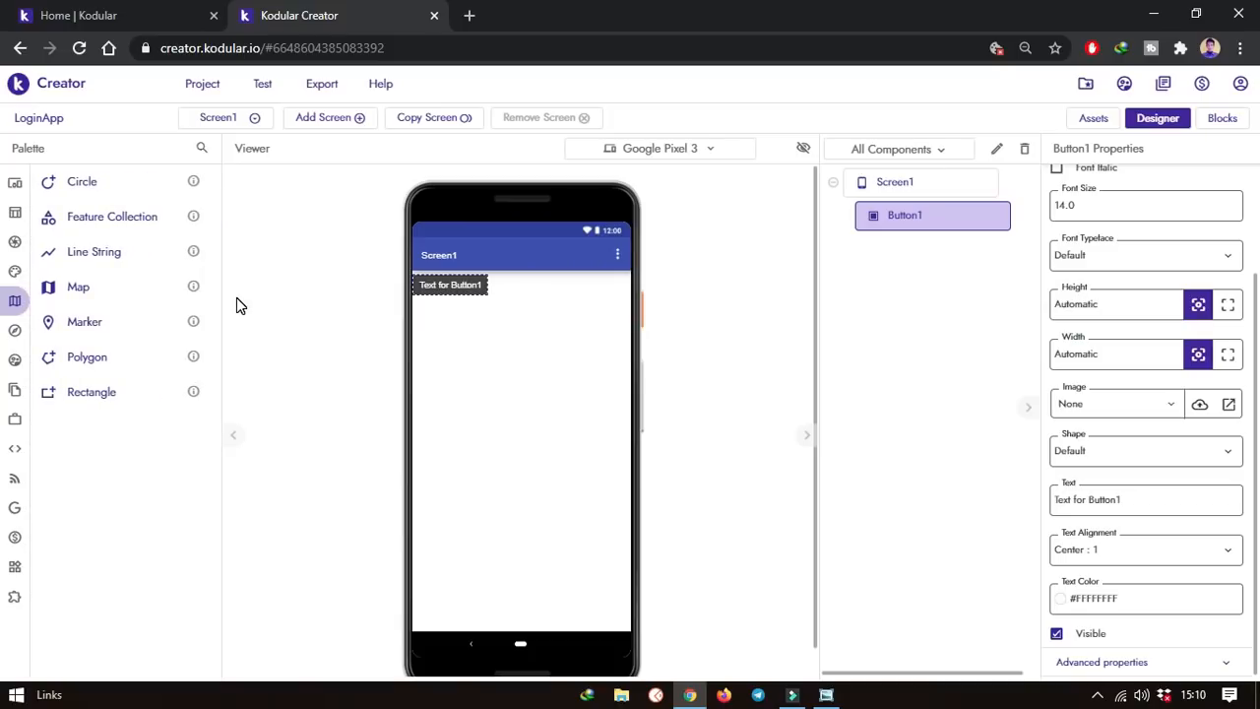
mouse_move(25, 329)
mouse_move(8, 354)
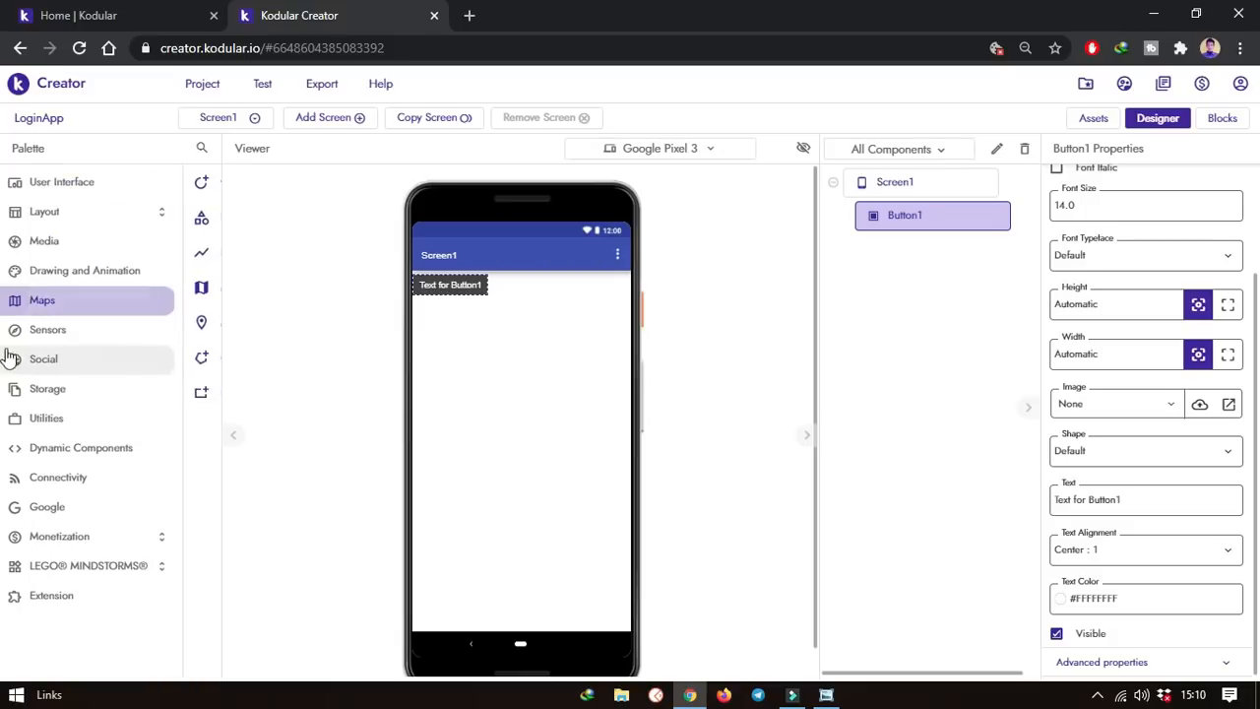
click(40, 331)
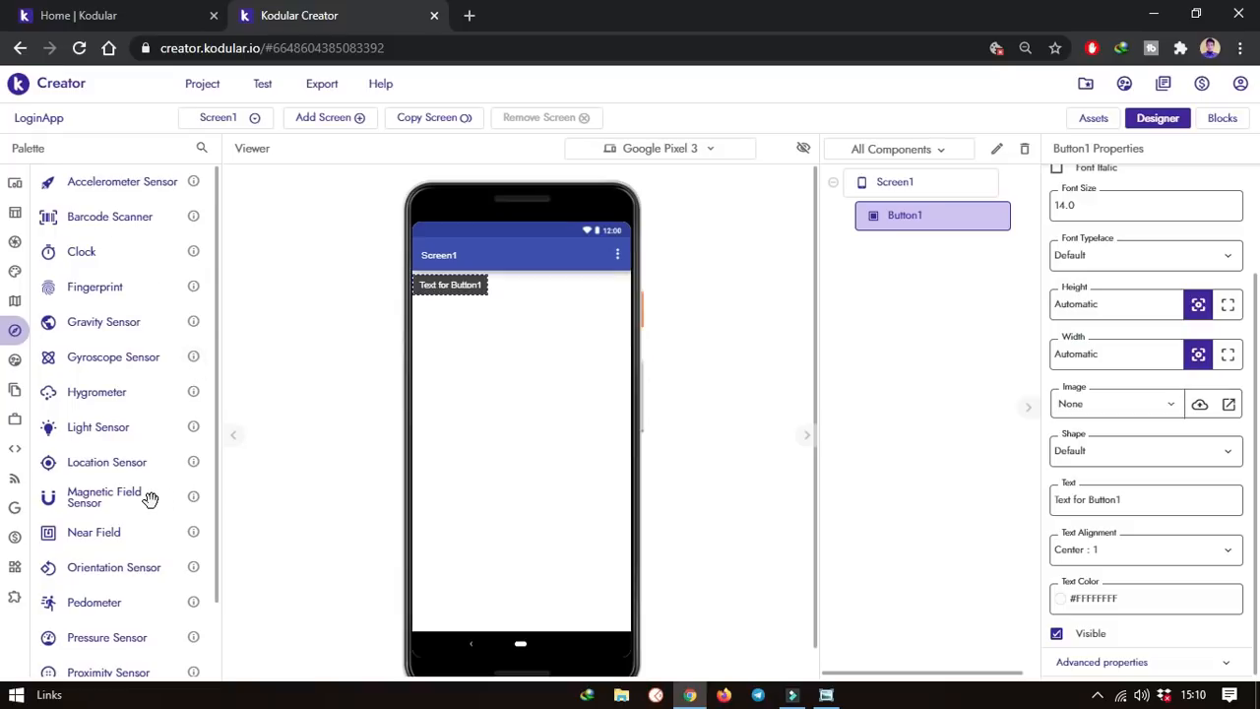
scroll(137, 479, down, 1)
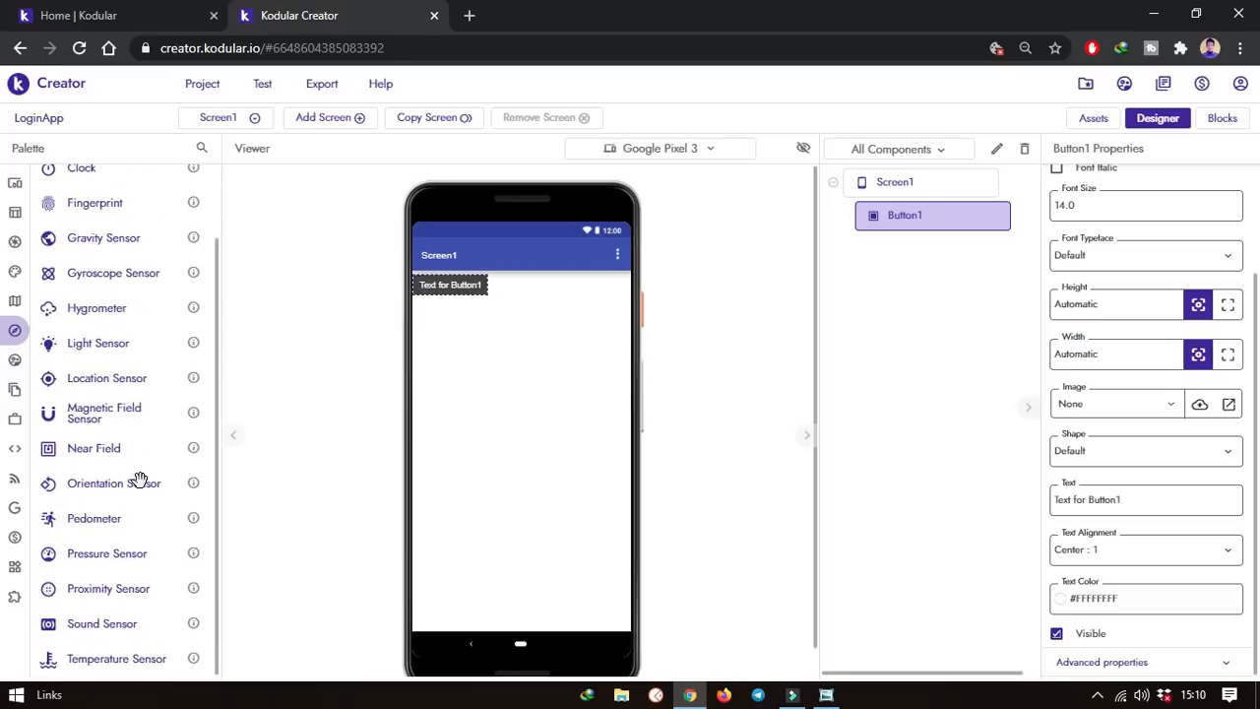
Look through the Social, Storage, Utilities, Dynamic Components, Connectivity and Google component categories
mouse_move(8, 441)
click(43, 364)
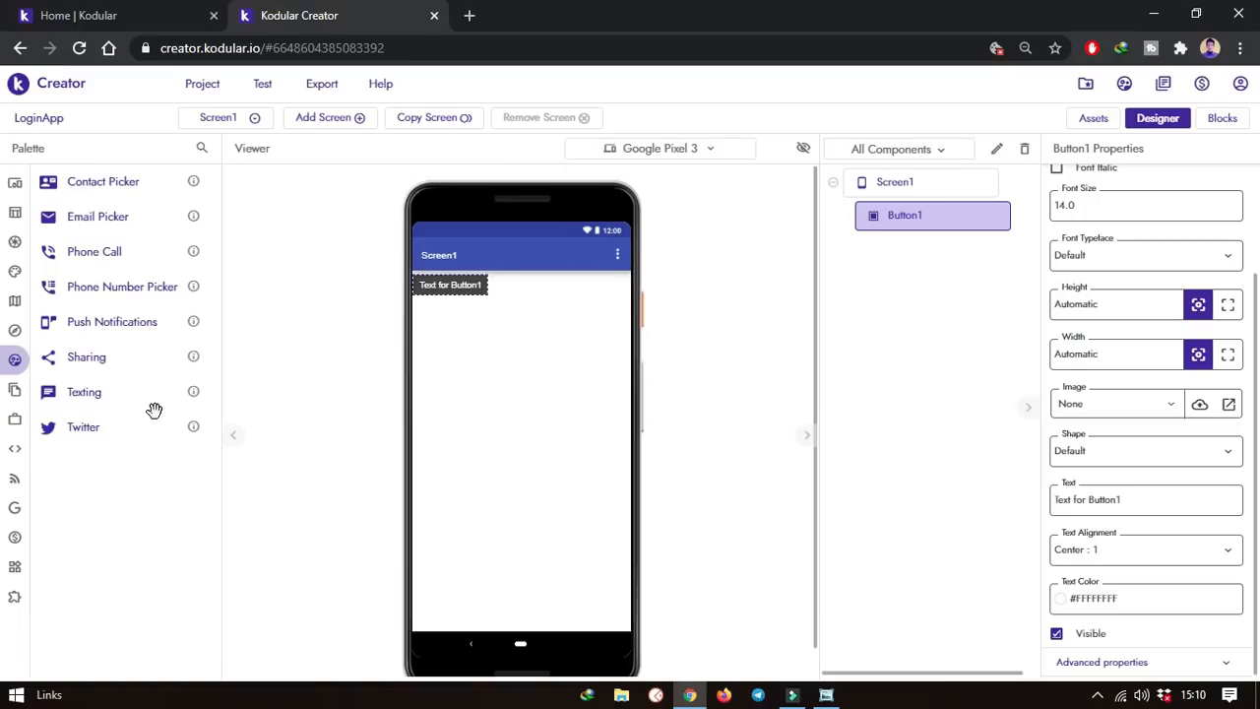
click(39, 399)
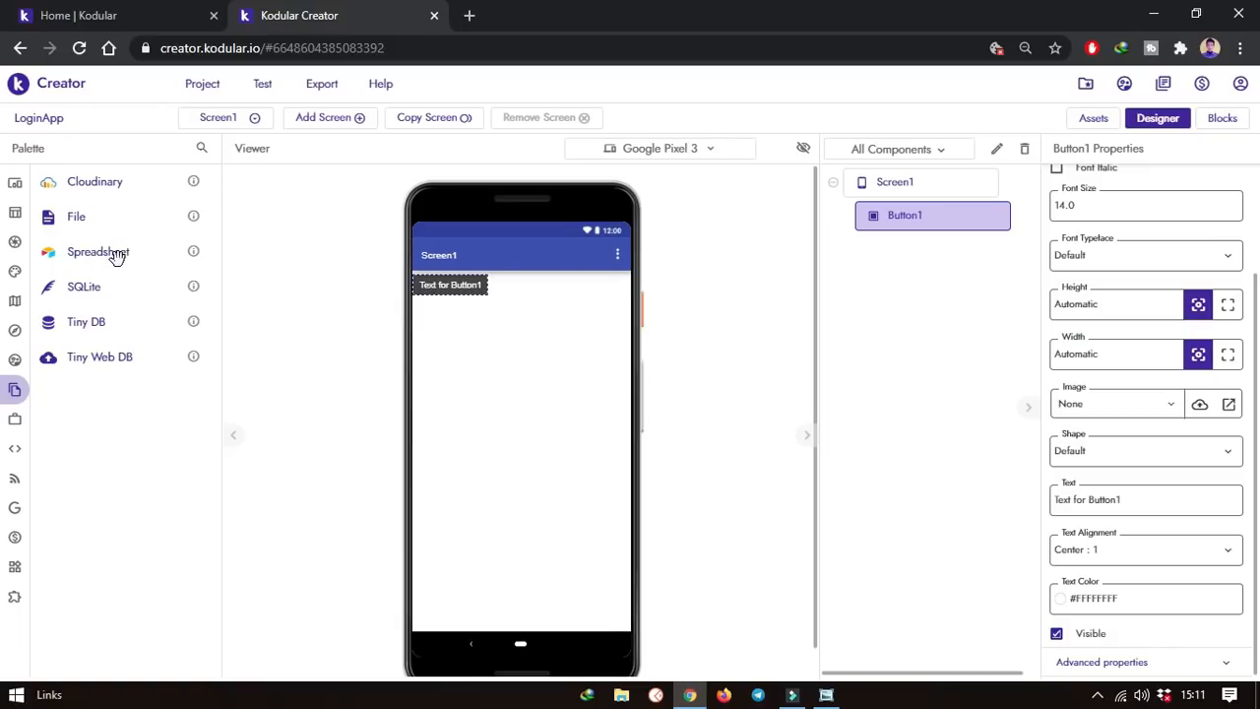
mouse_move(17, 436)
click(43, 419)
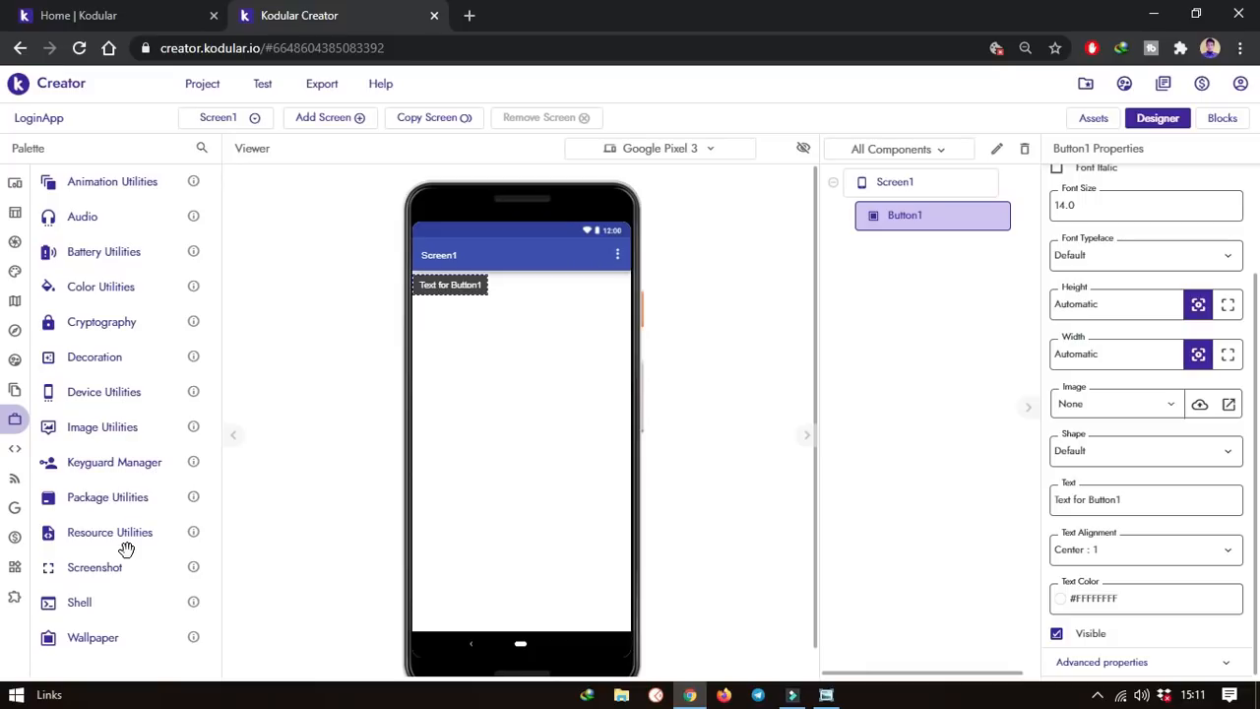
mouse_move(14, 506)
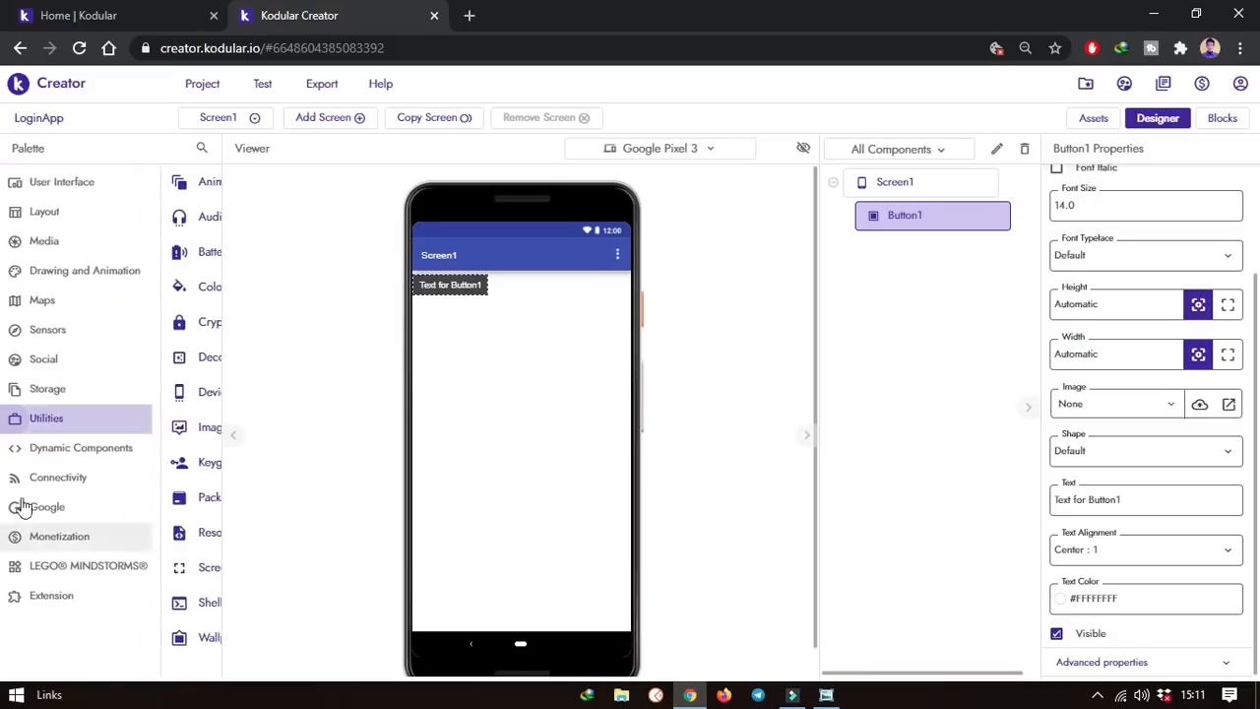
click(49, 451)
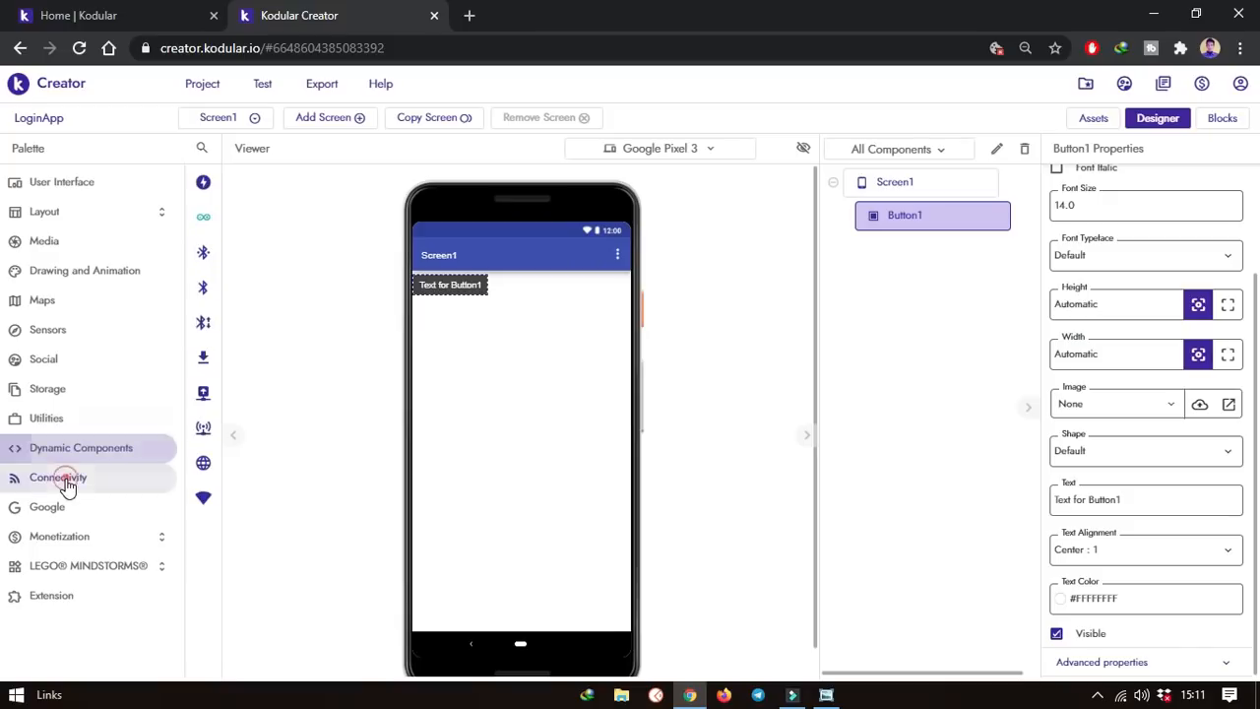
click(51, 478)
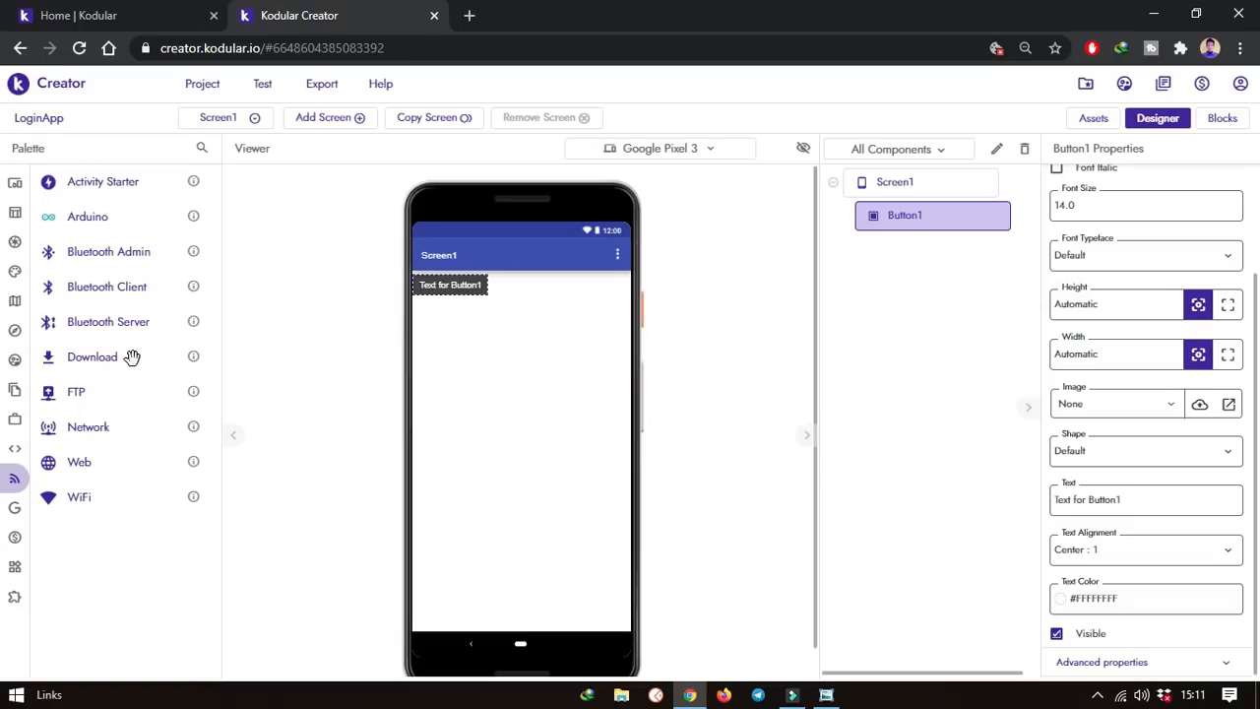
click(33, 507)
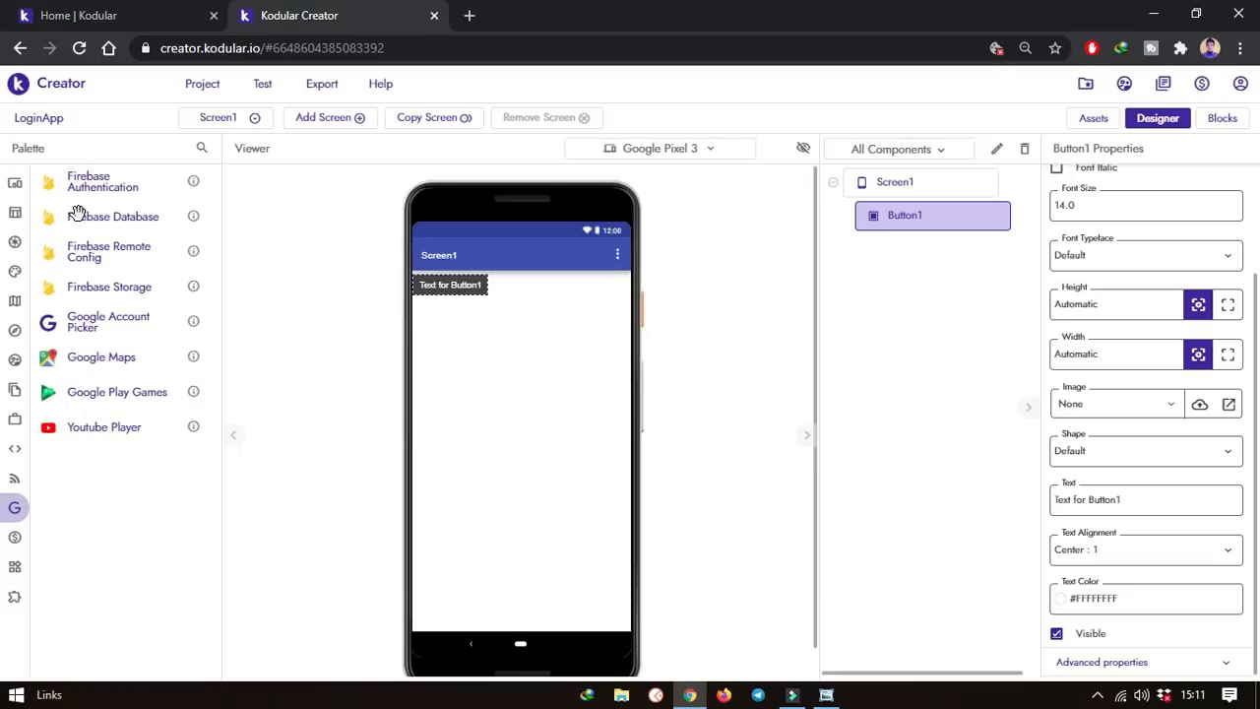
Examine the General and Advertising groups of Monetization, the LEGO EV3 components and the Extension category
mouse_move(36, 528)
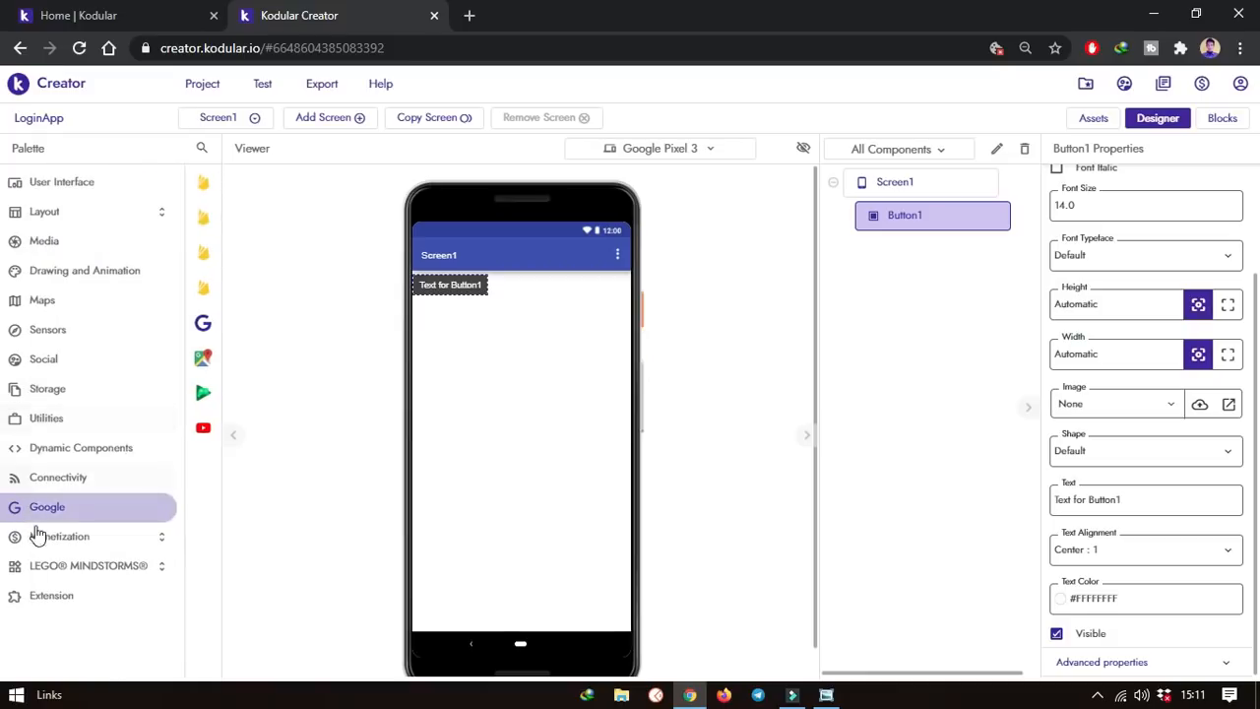
click(75, 543)
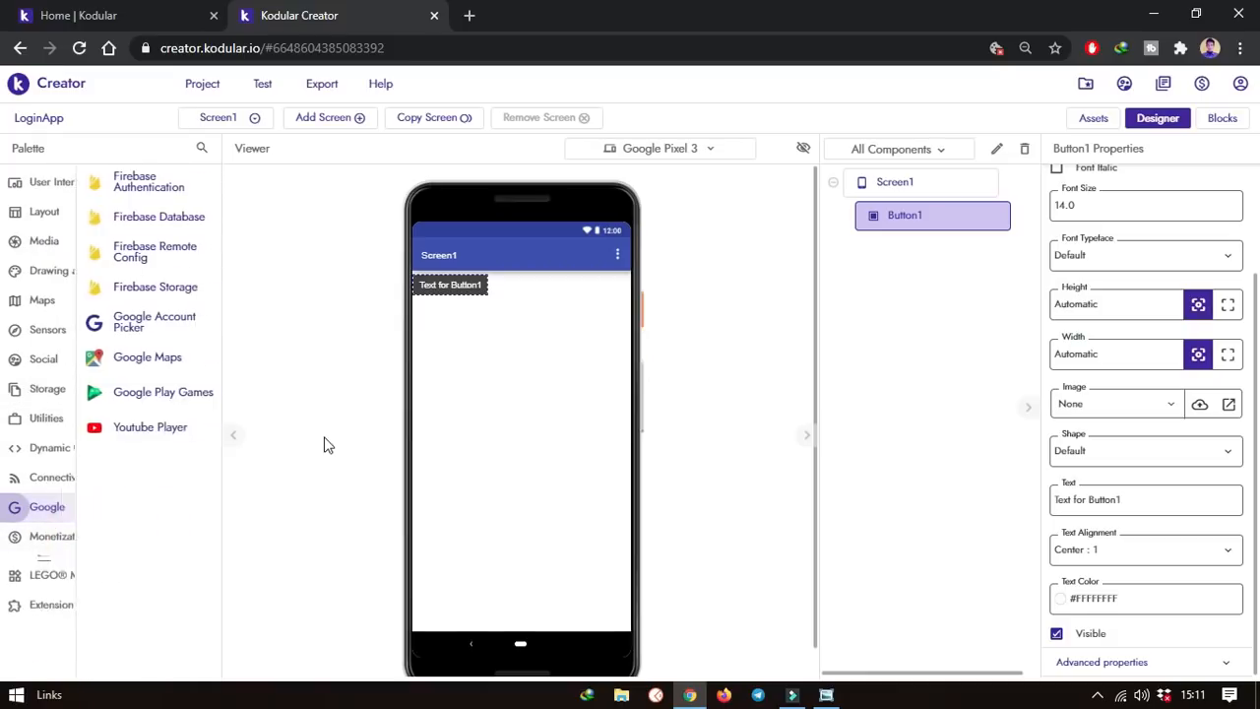
click(78, 567)
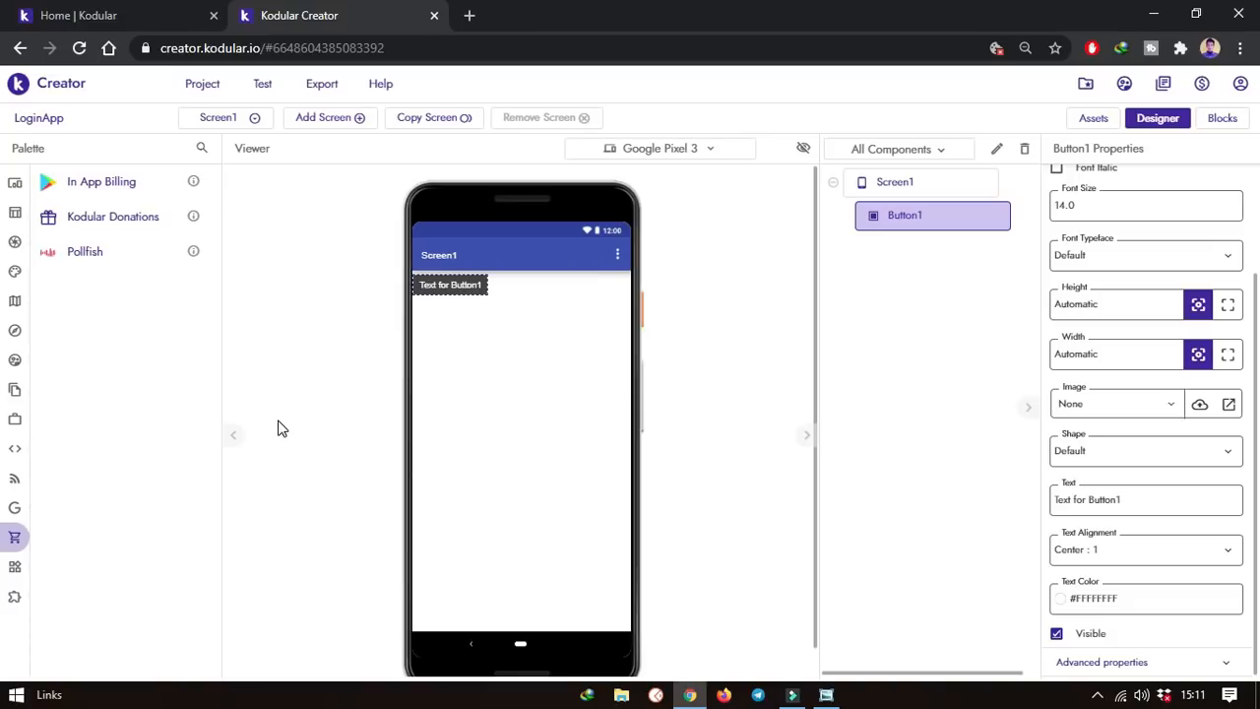
mouse_move(50, 627)
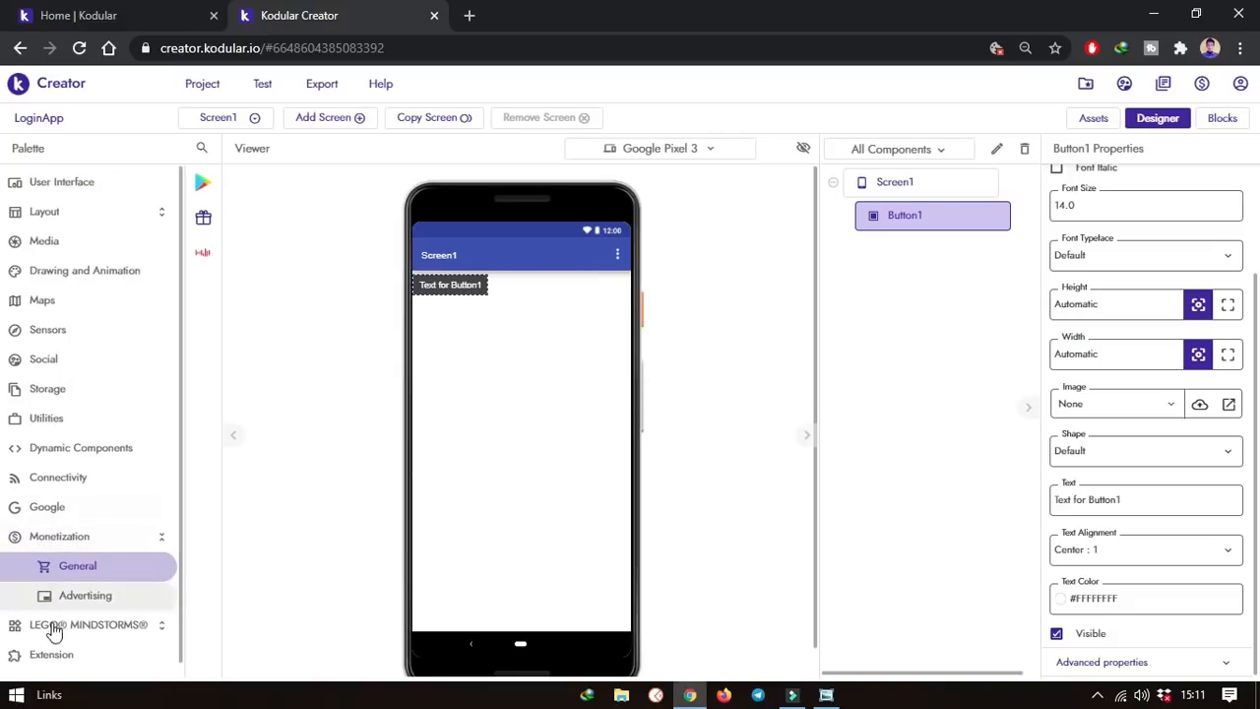
click(105, 591)
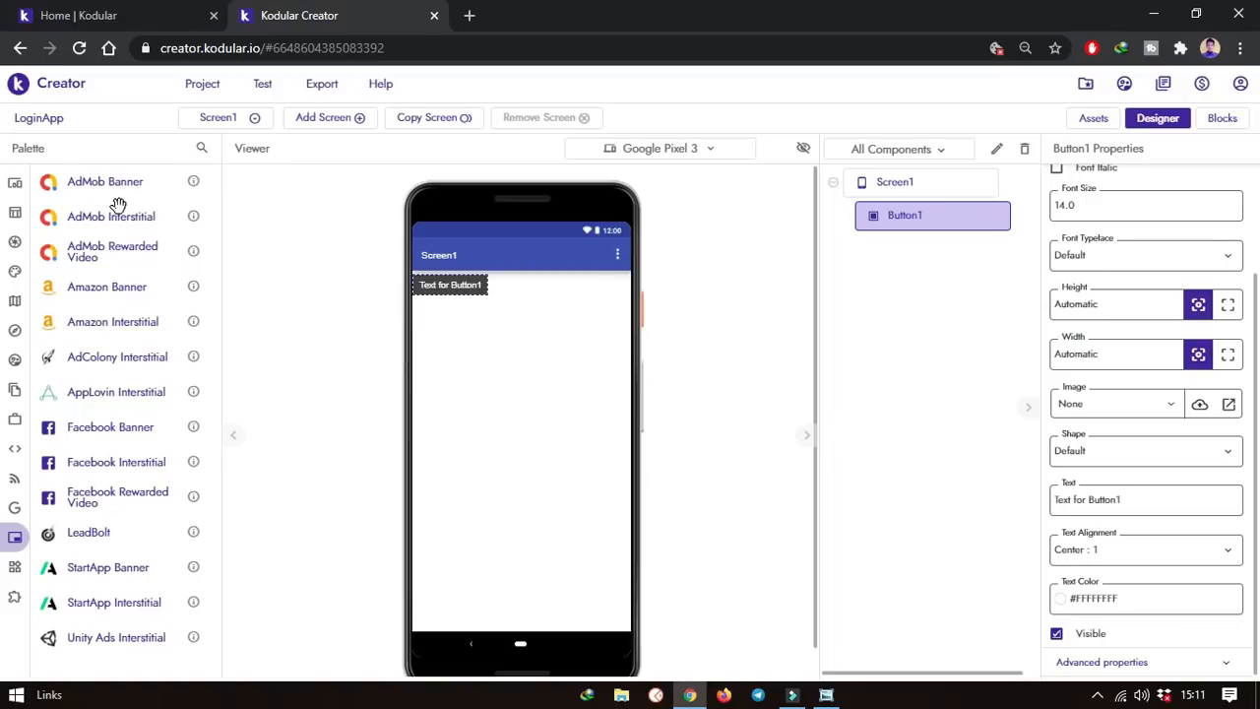
mouse_move(16, 393)
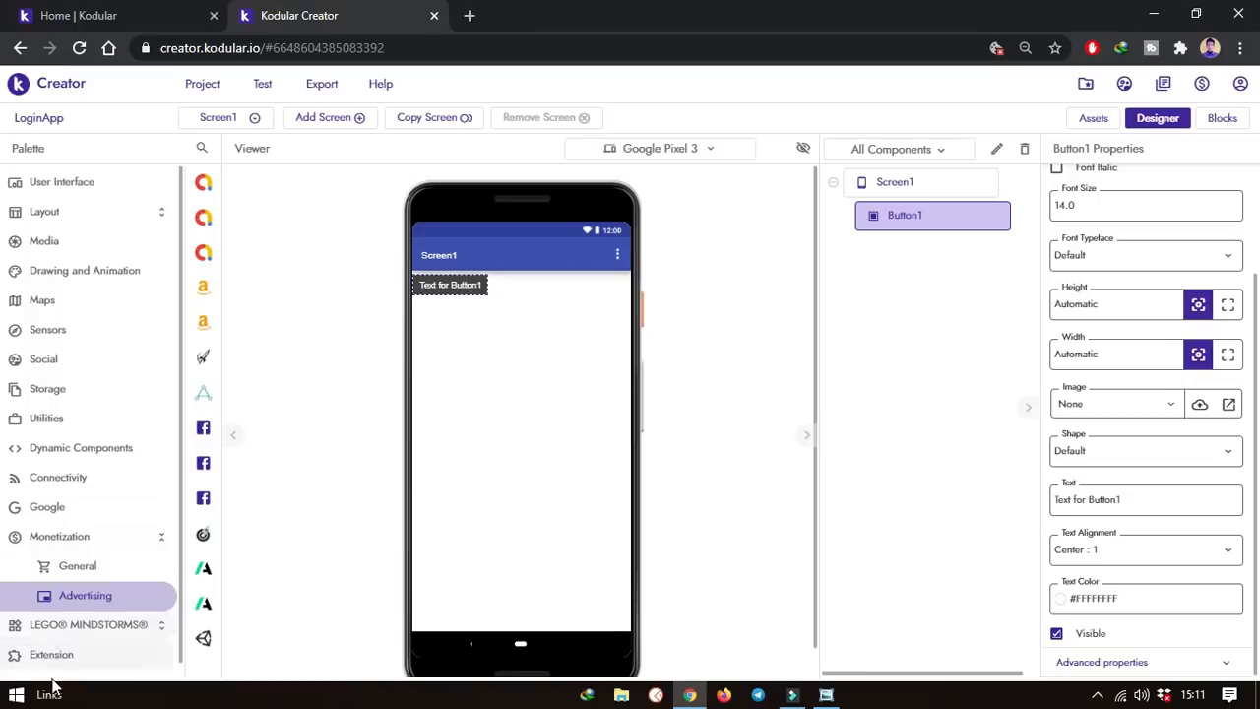
click(75, 626)
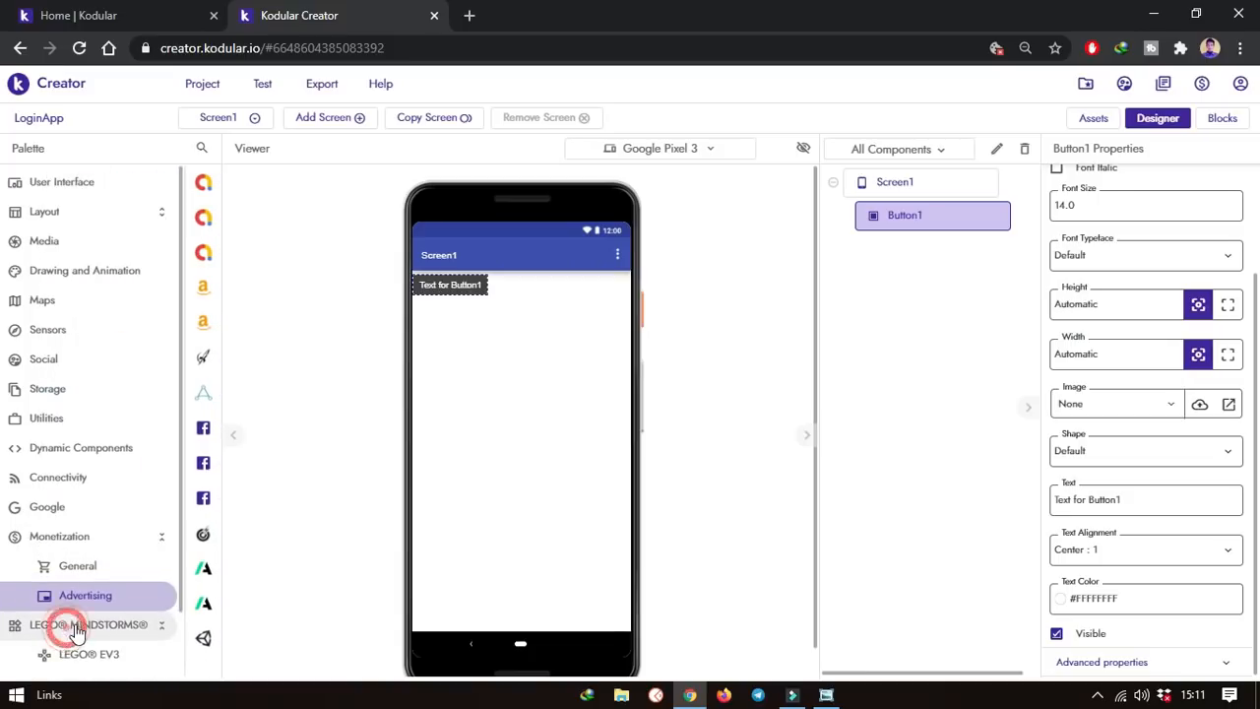
scroll(83, 645, down, 1)
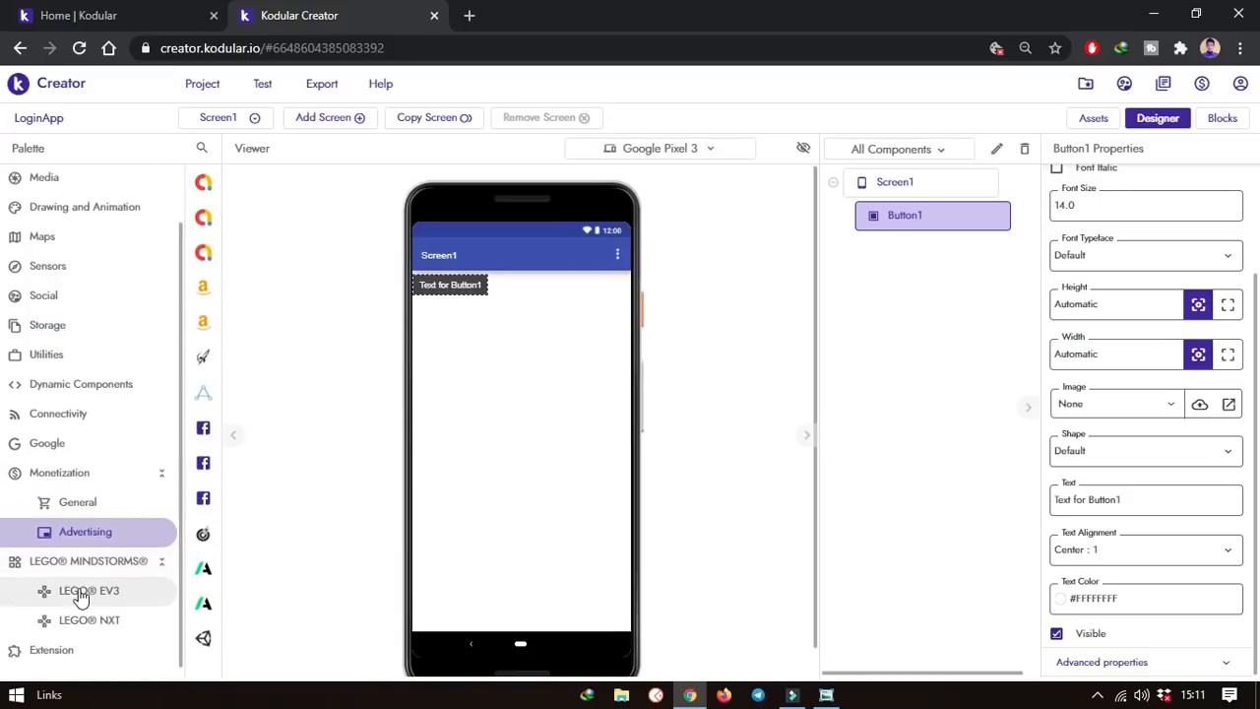
click(81, 593)
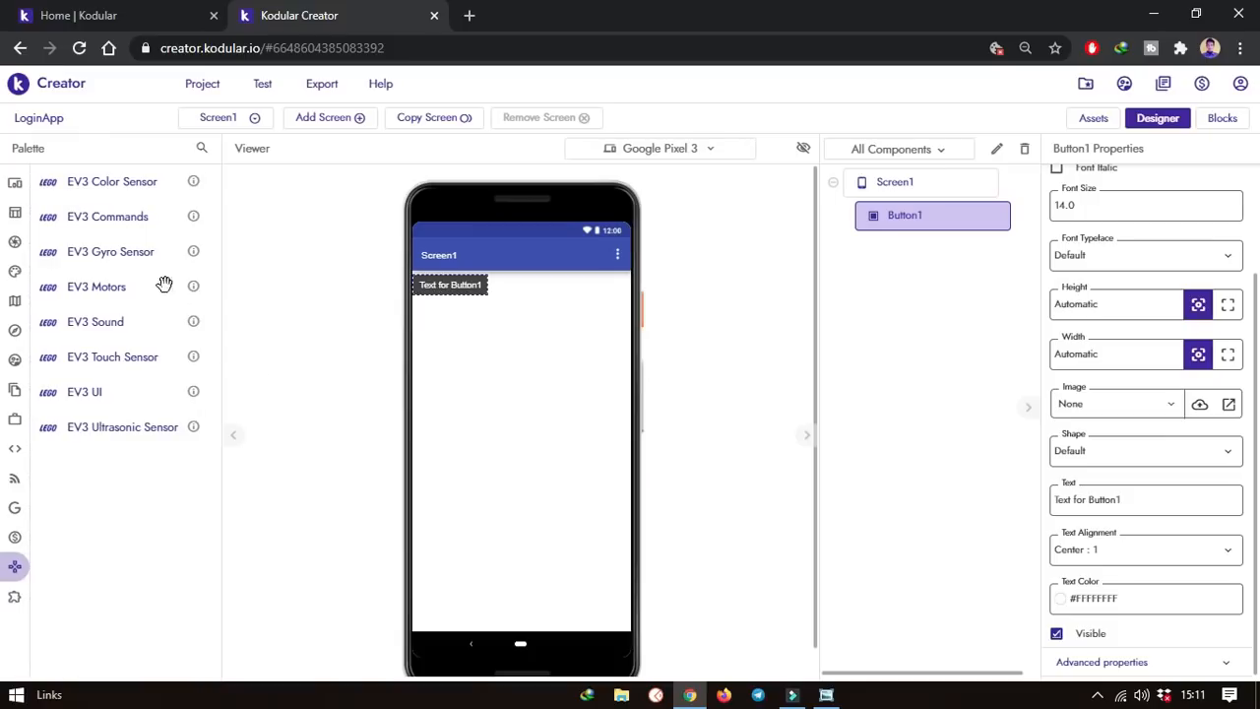
mouse_move(12, 483)
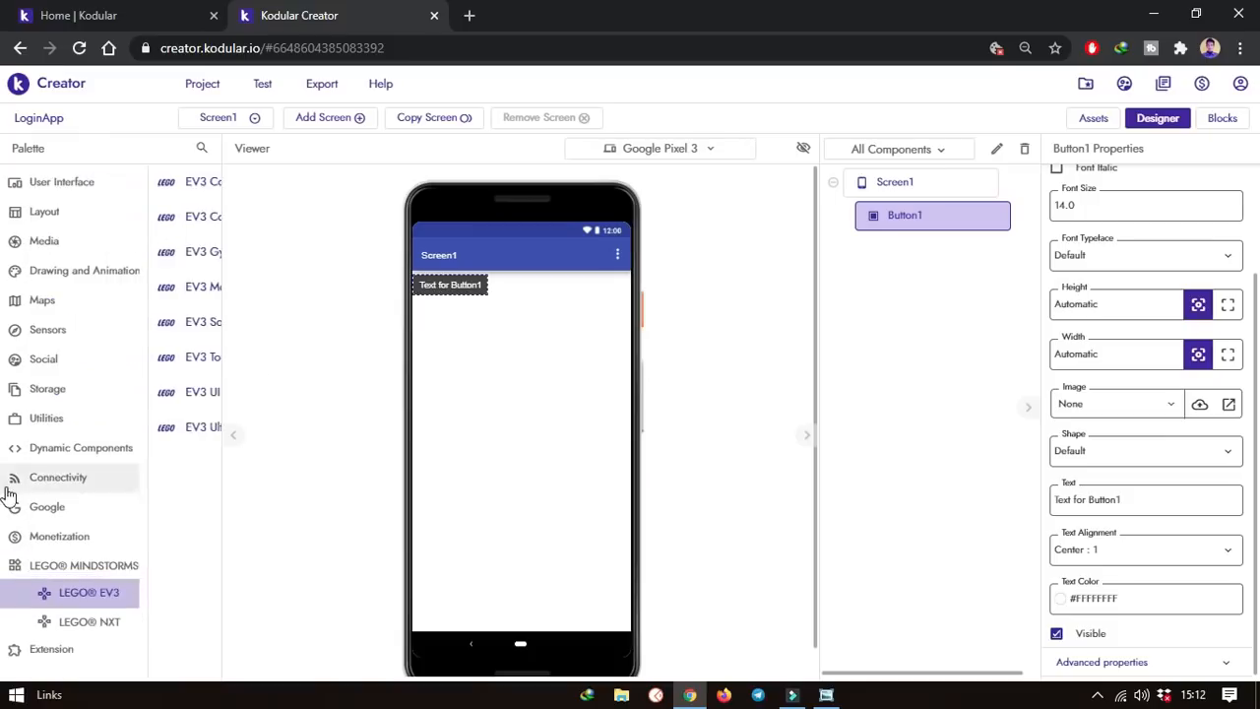
click(76, 651)
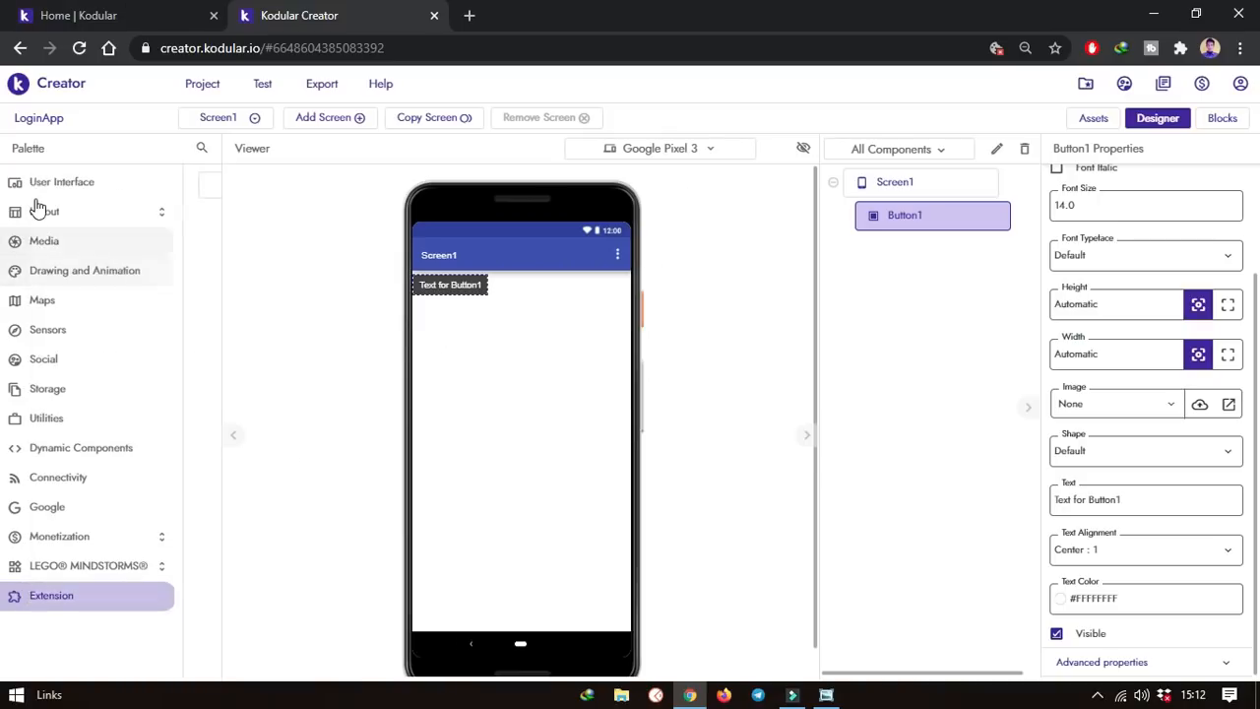
Return to the User Interface components and delete the button from Screen1
click(42, 190)
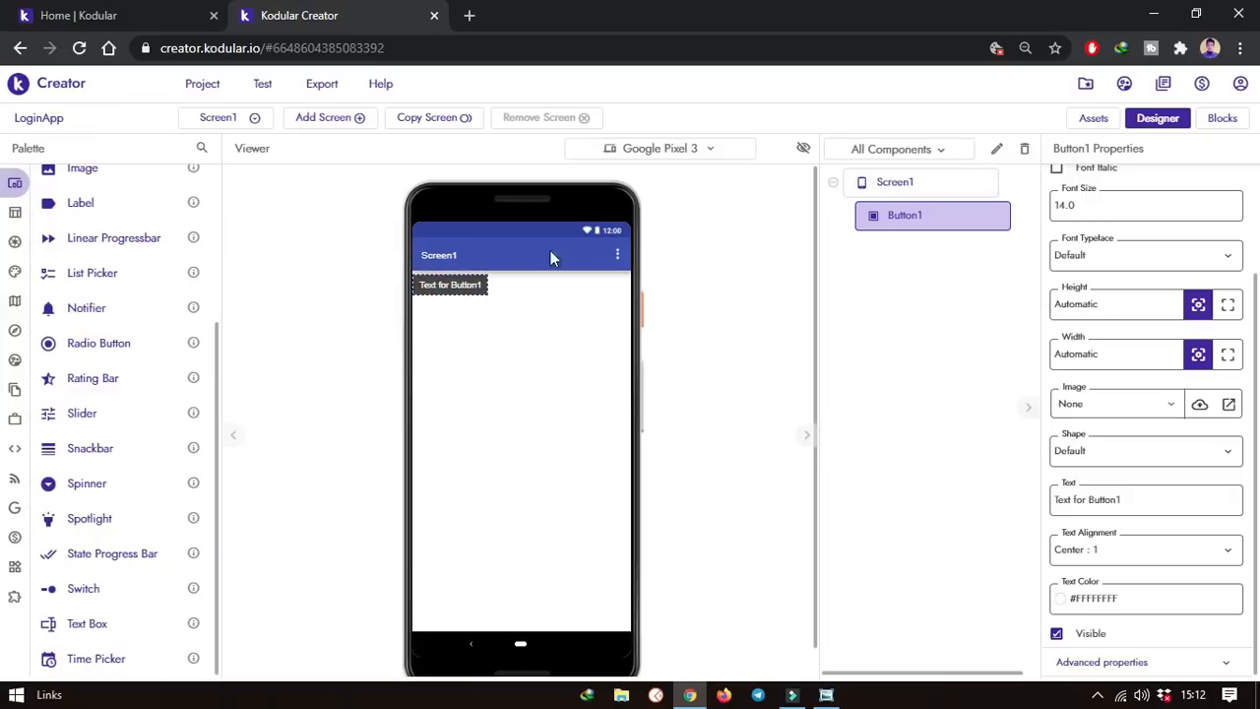
click(1025, 153)
click(753, 451)
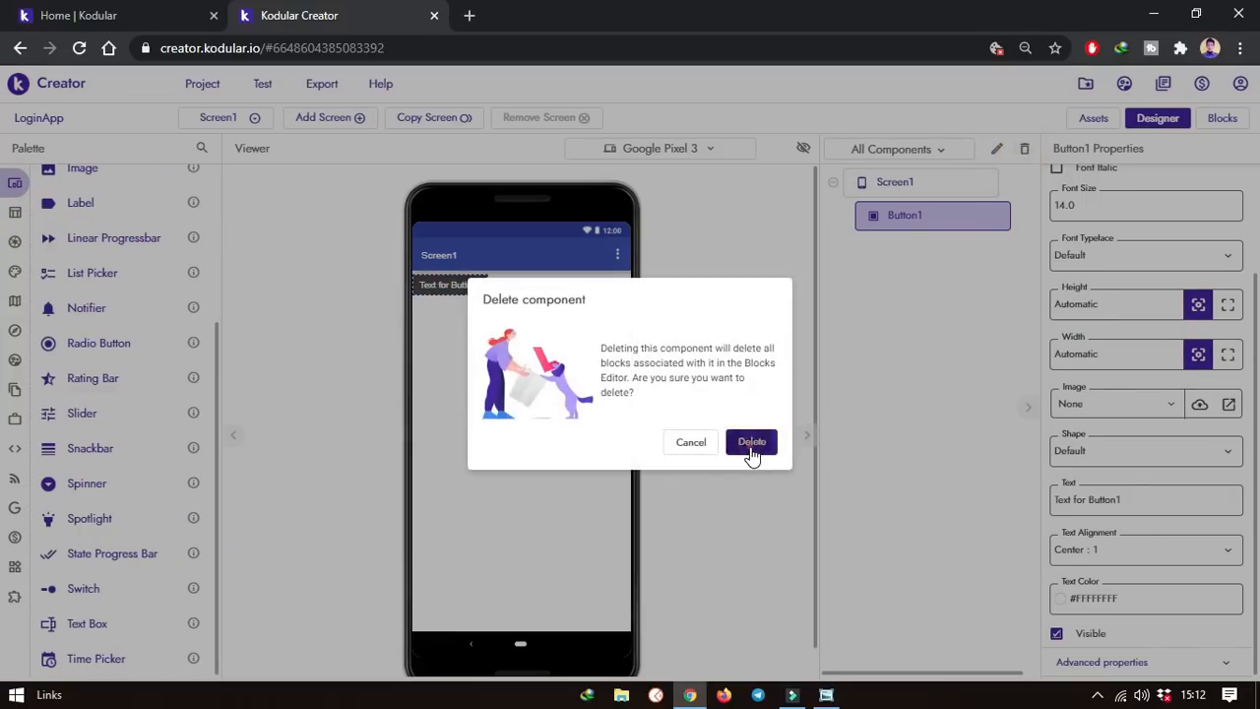
Confirm deleting the button and check the screen wireframes in Konsep 1.png, returning to Kodular Creator
click(745, 374)
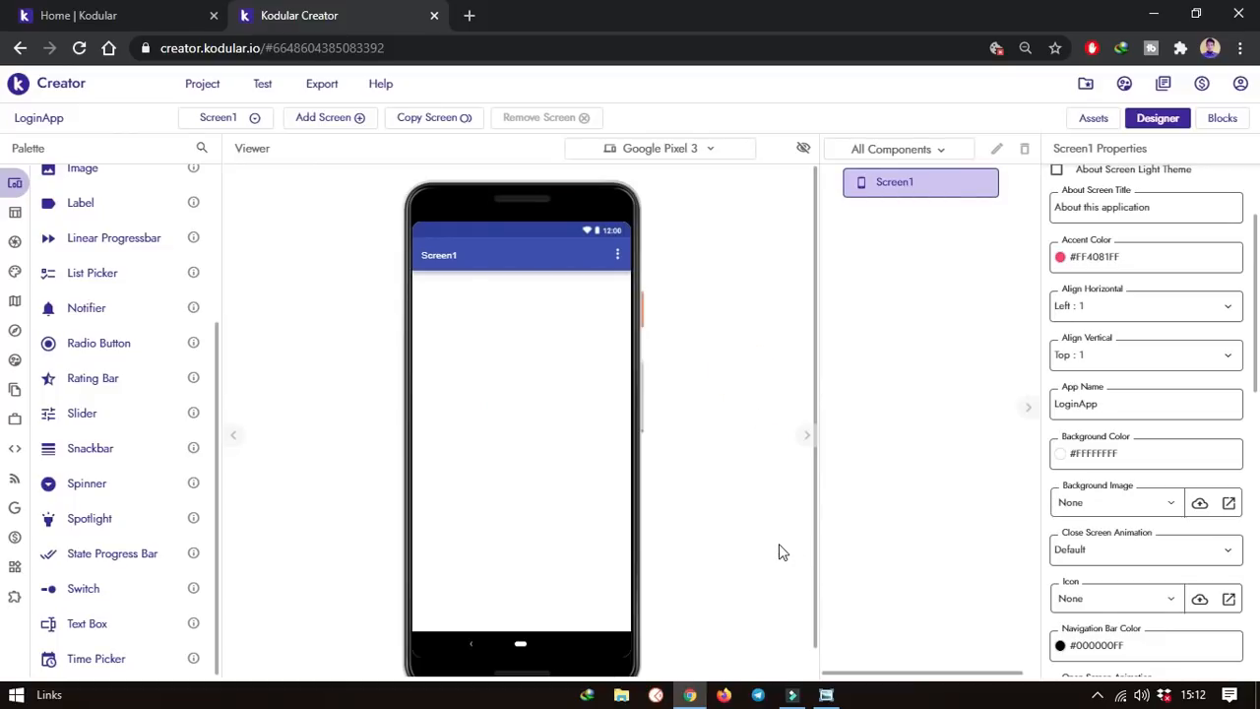
click(826, 694)
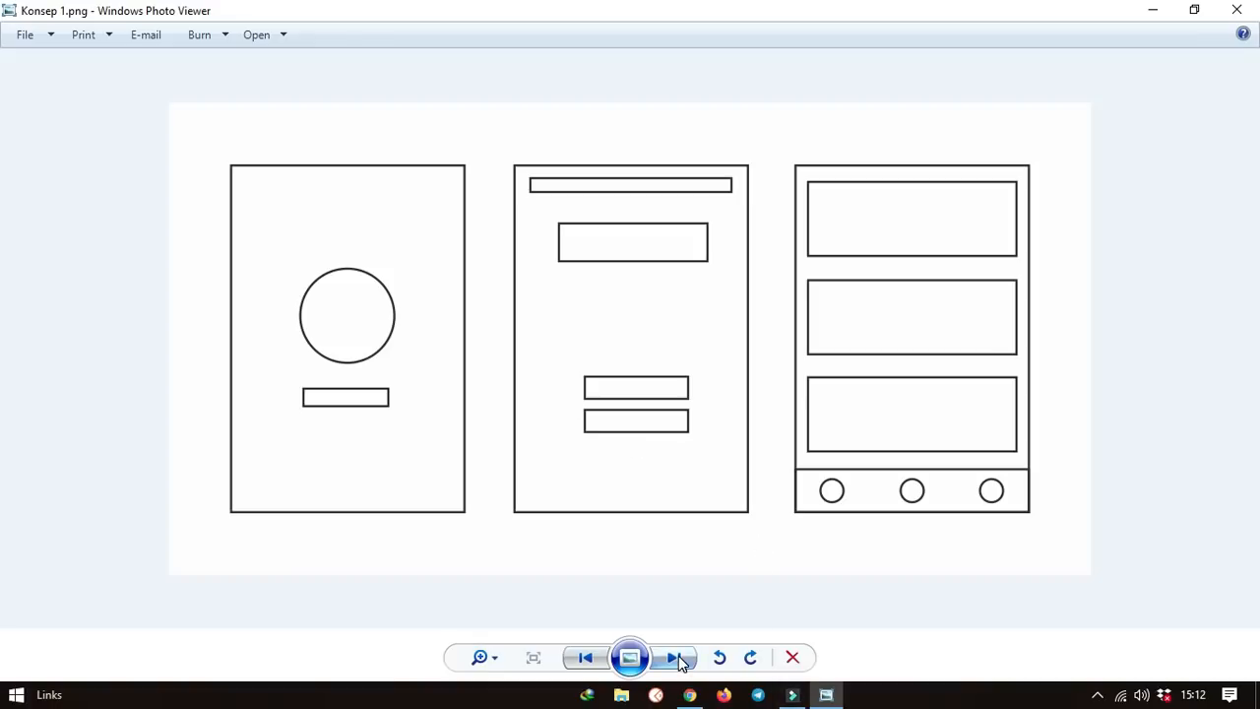
click(689, 695)
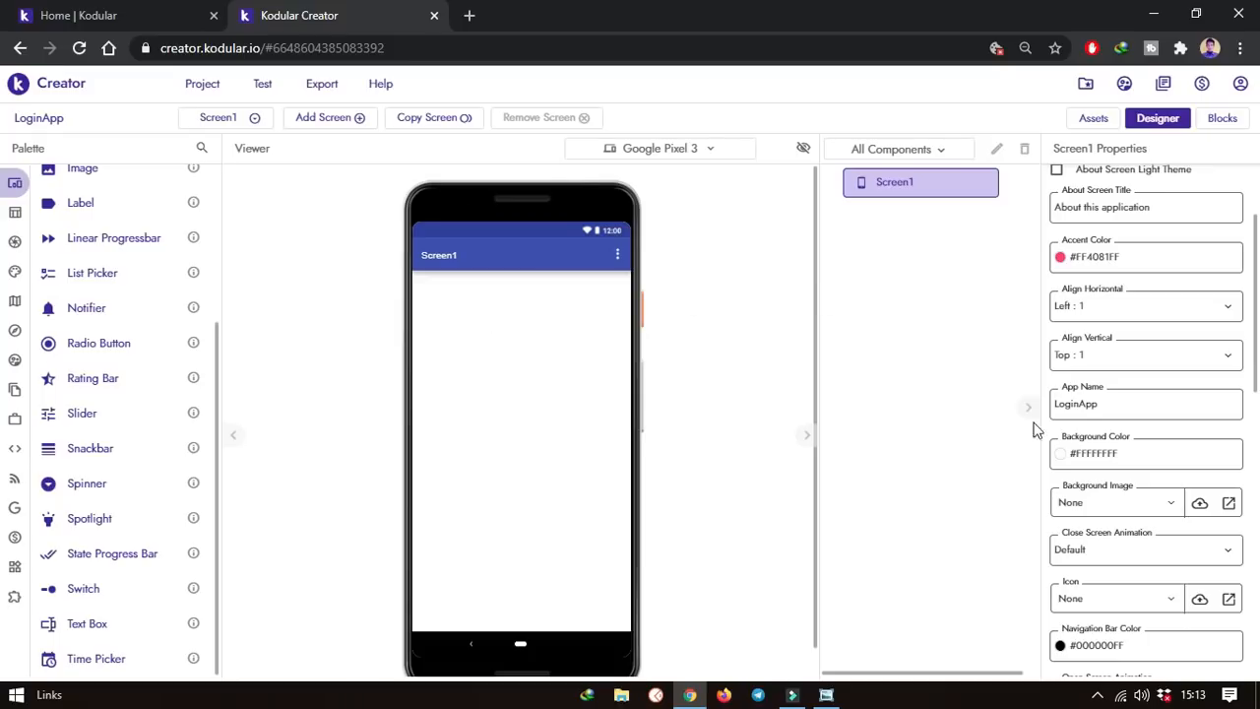
Turn off Title Visible, Show Options Menu and Show Status Bar for Screen1
scroll(1093, 431, down, 10)
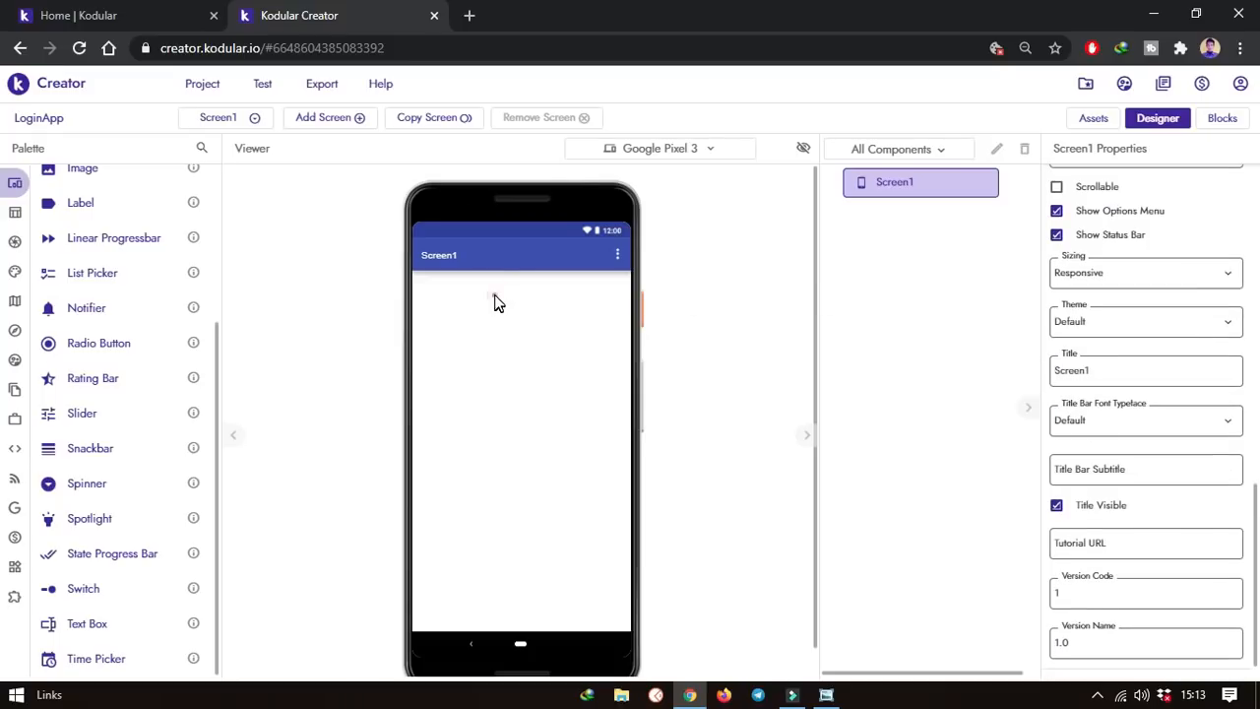
click(886, 189)
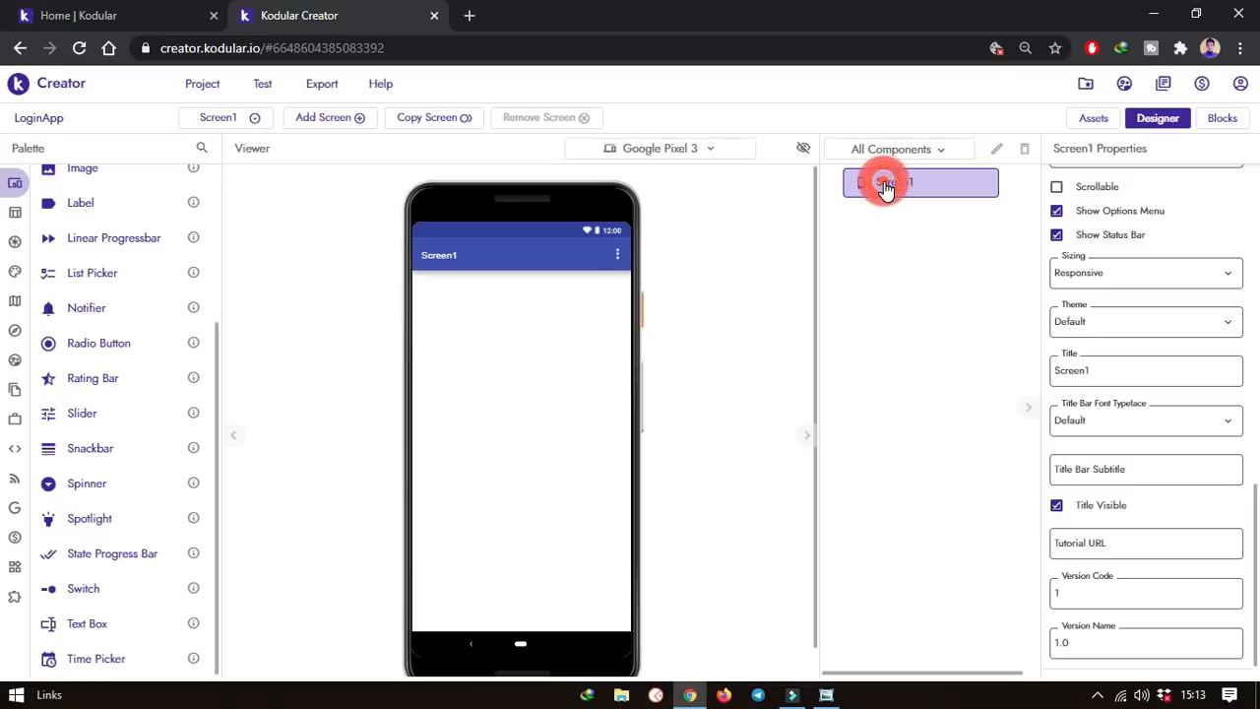
scroll(1187, 416, up, 10)
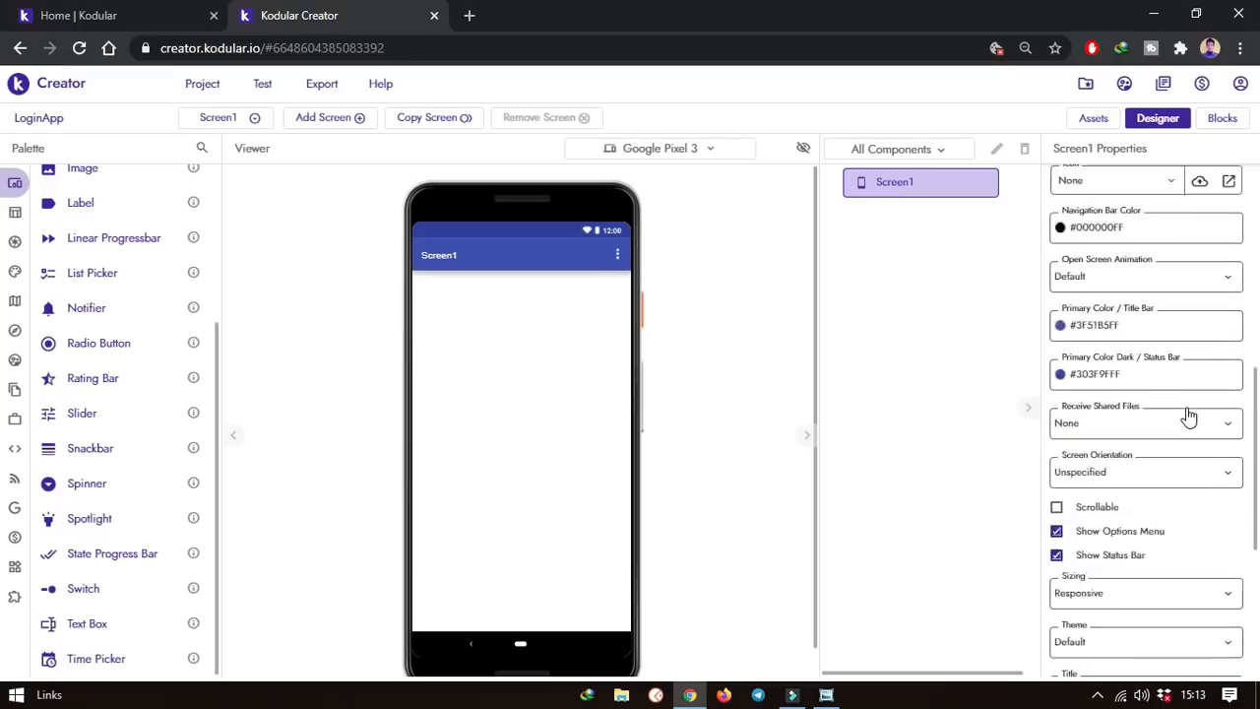
scroll(1160, 313, down, 10)
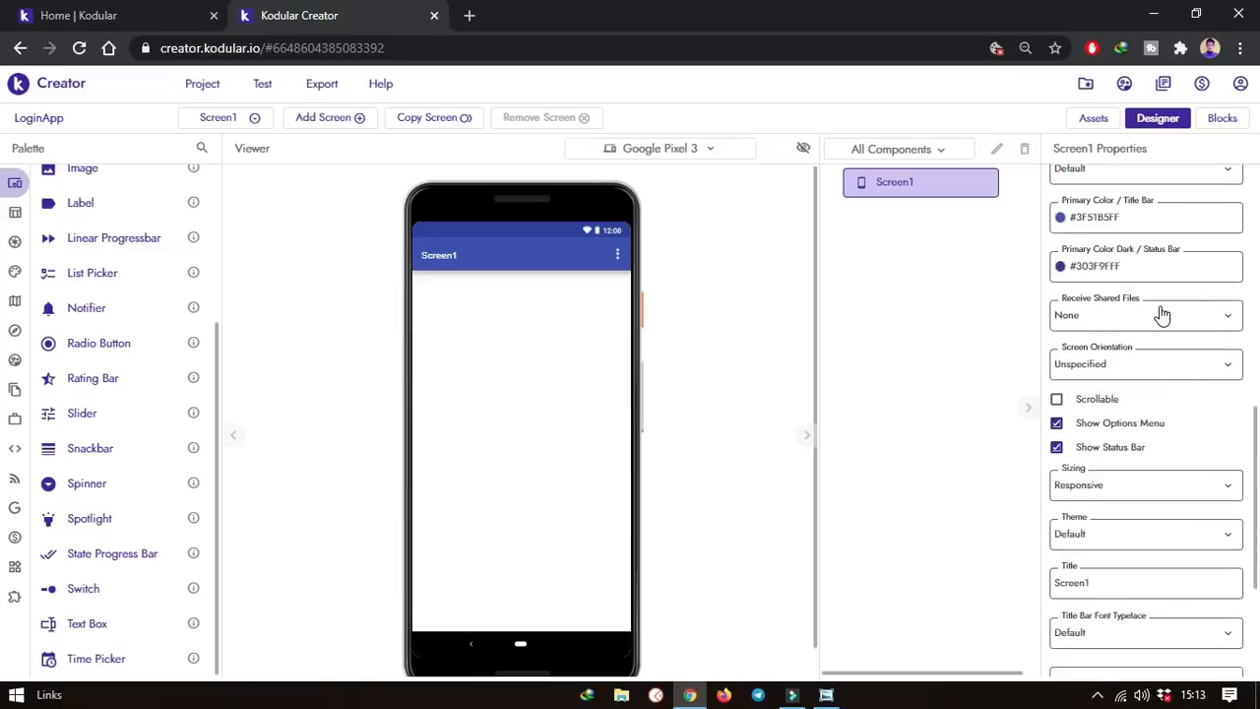
scroll(1162, 313, up, 8)
scroll(1162, 313, up, 3)
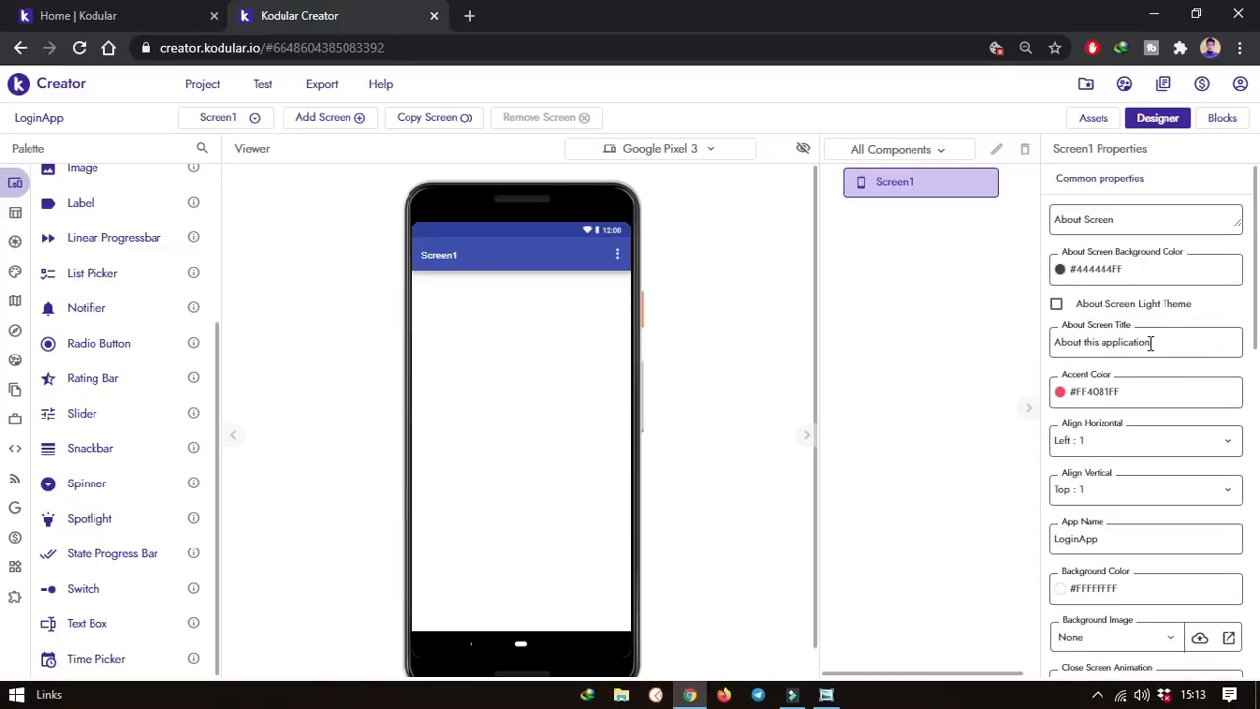
scroll(1146, 335, down, 10)
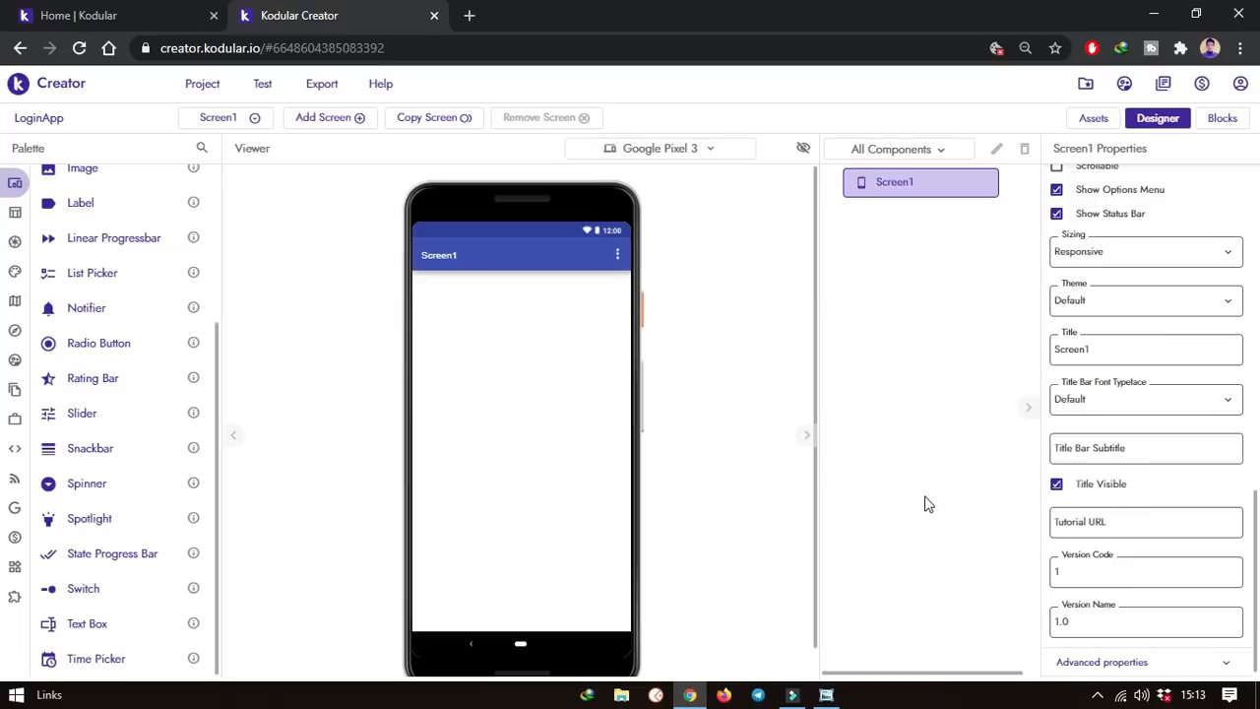
click(1058, 487)
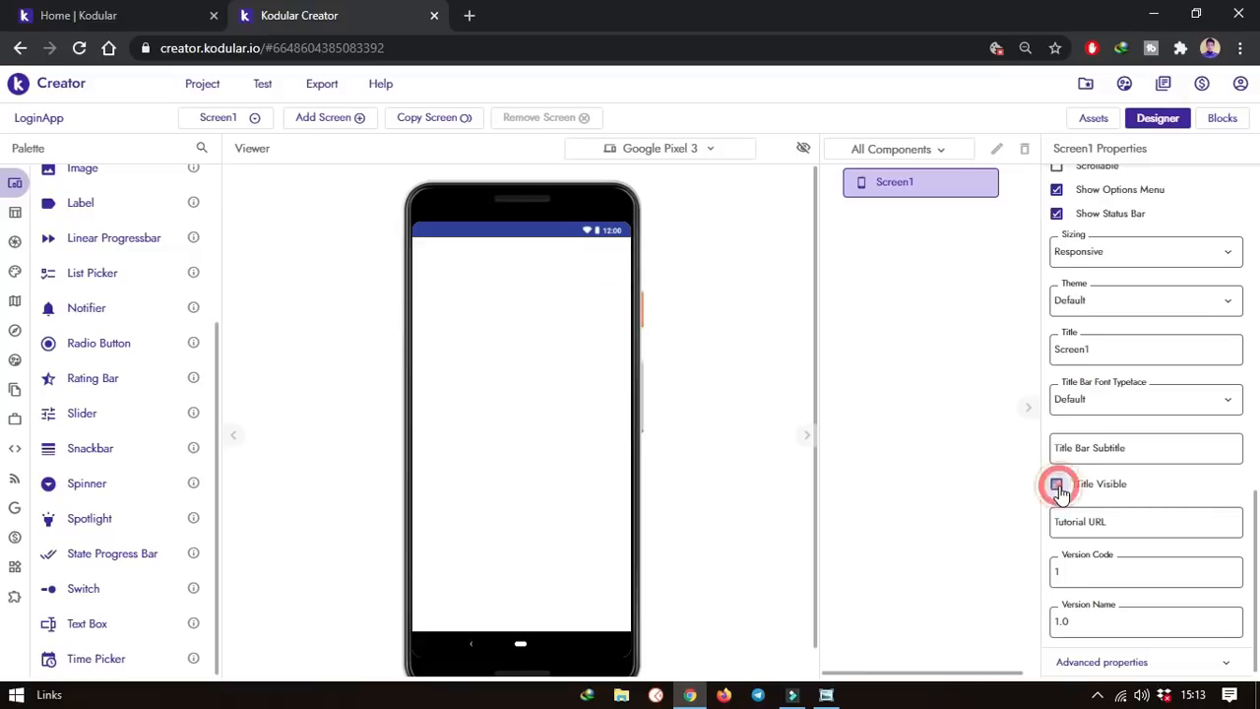
scroll(1096, 351, up, 2)
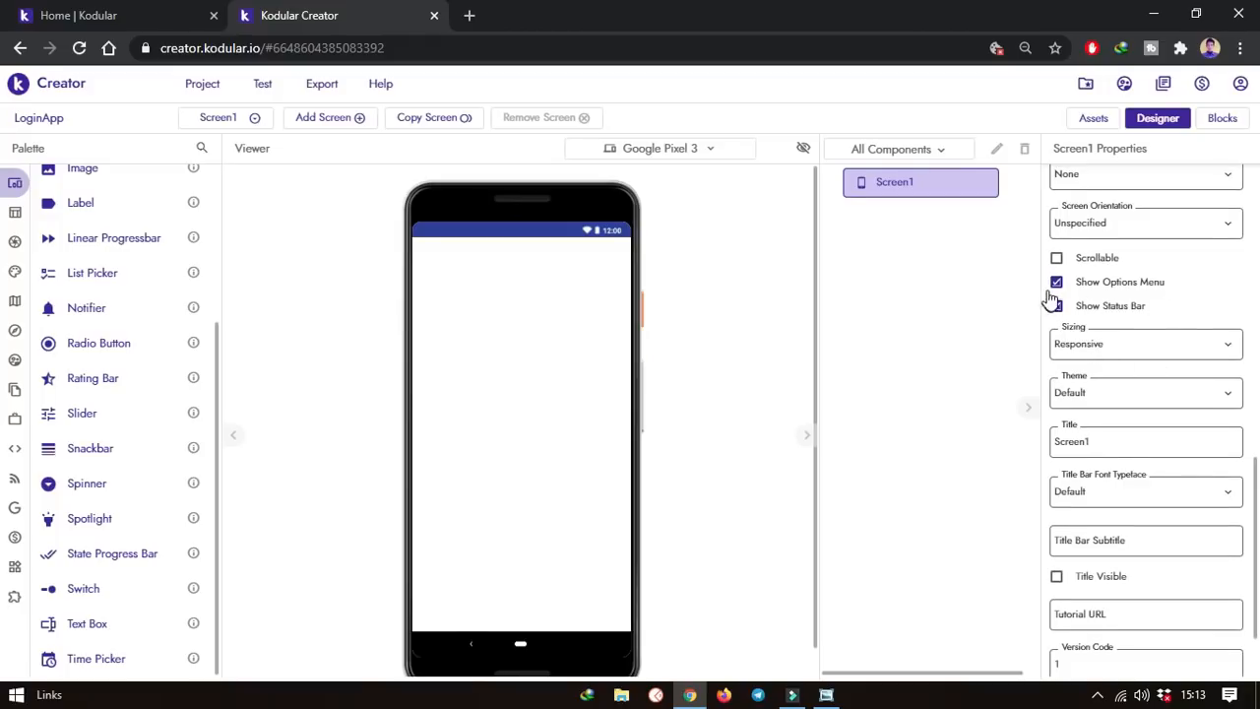
click(1055, 284)
click(1058, 308)
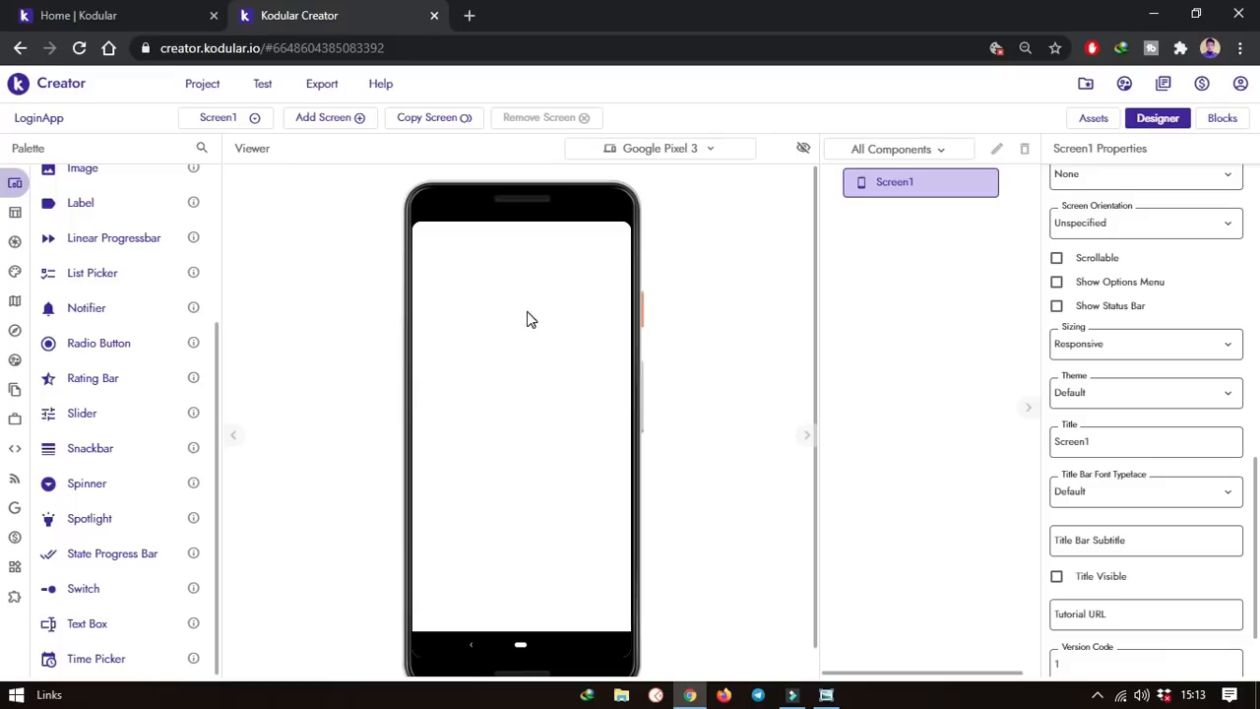
Set Screen1's horizontal alignment to Center : 3 and its vertical alignment to Center : 2
scroll(1128, 330, up, 10)
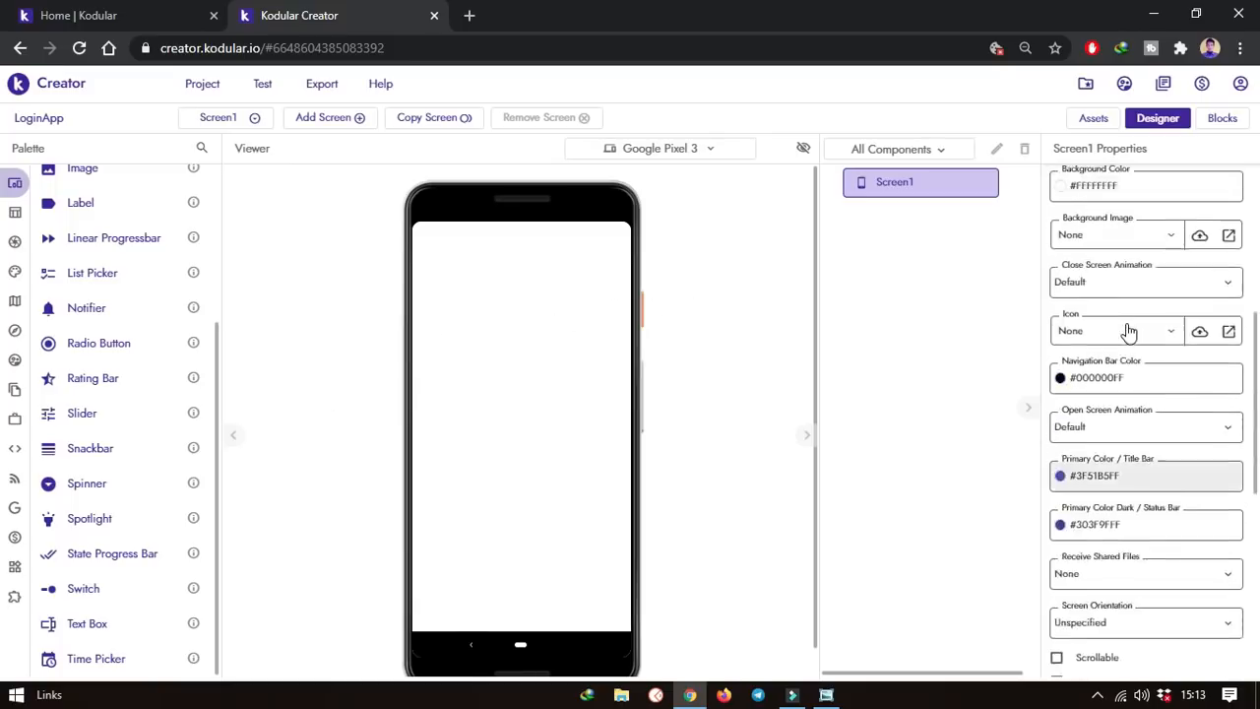
click(522, 349)
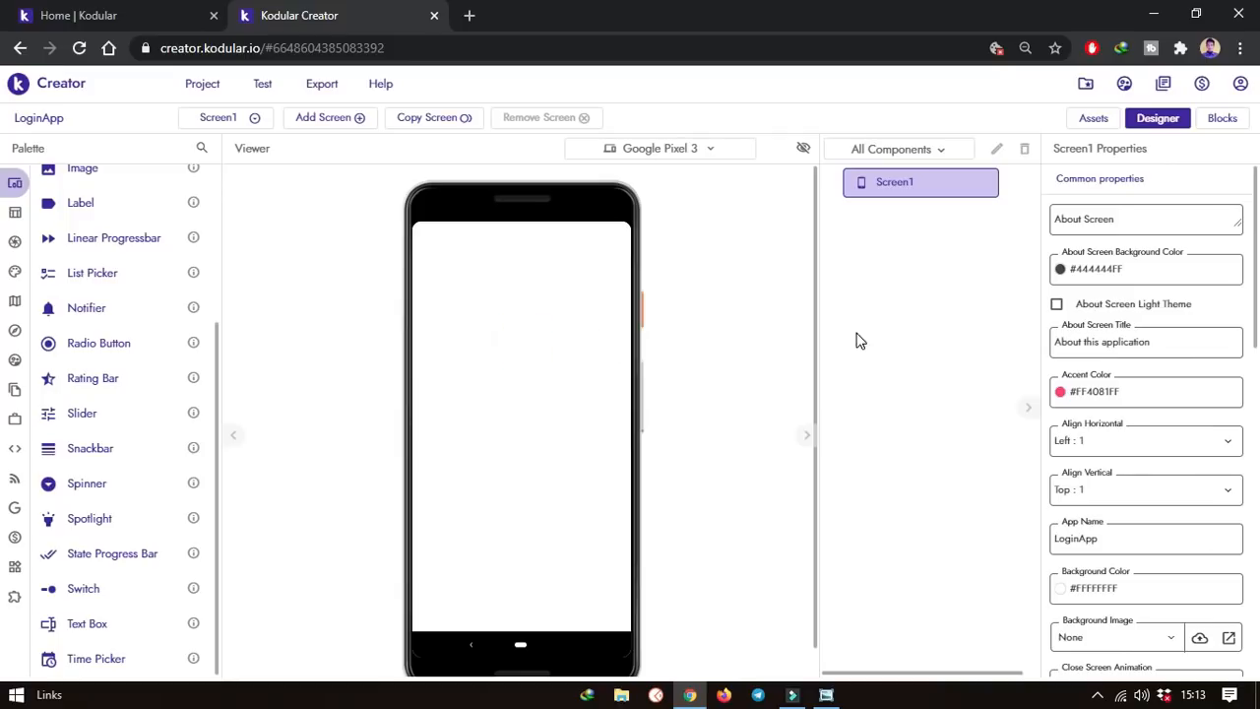
click(1098, 443)
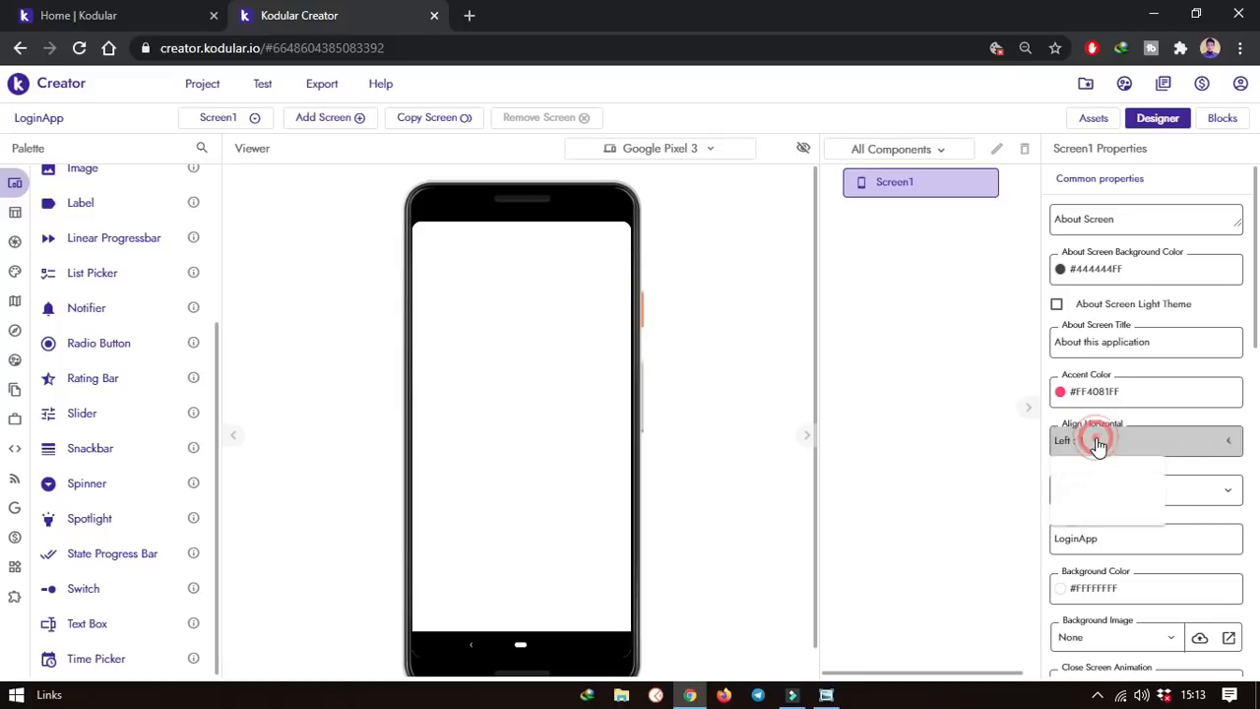
click(1111, 500)
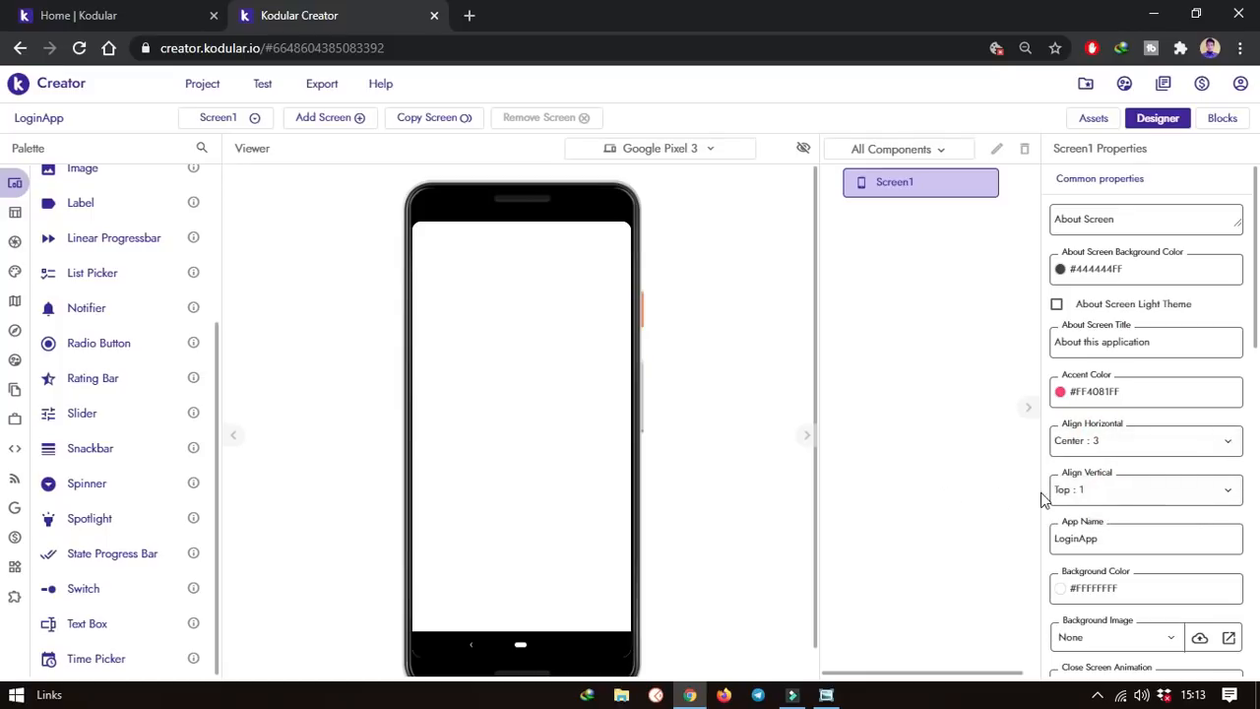
click(1116, 495)
click(1105, 554)
click(519, 388)
Add an Image component from the User Interface category to Screen1
scroll(93, 313, up, 1)
mouse_move(32, 248)
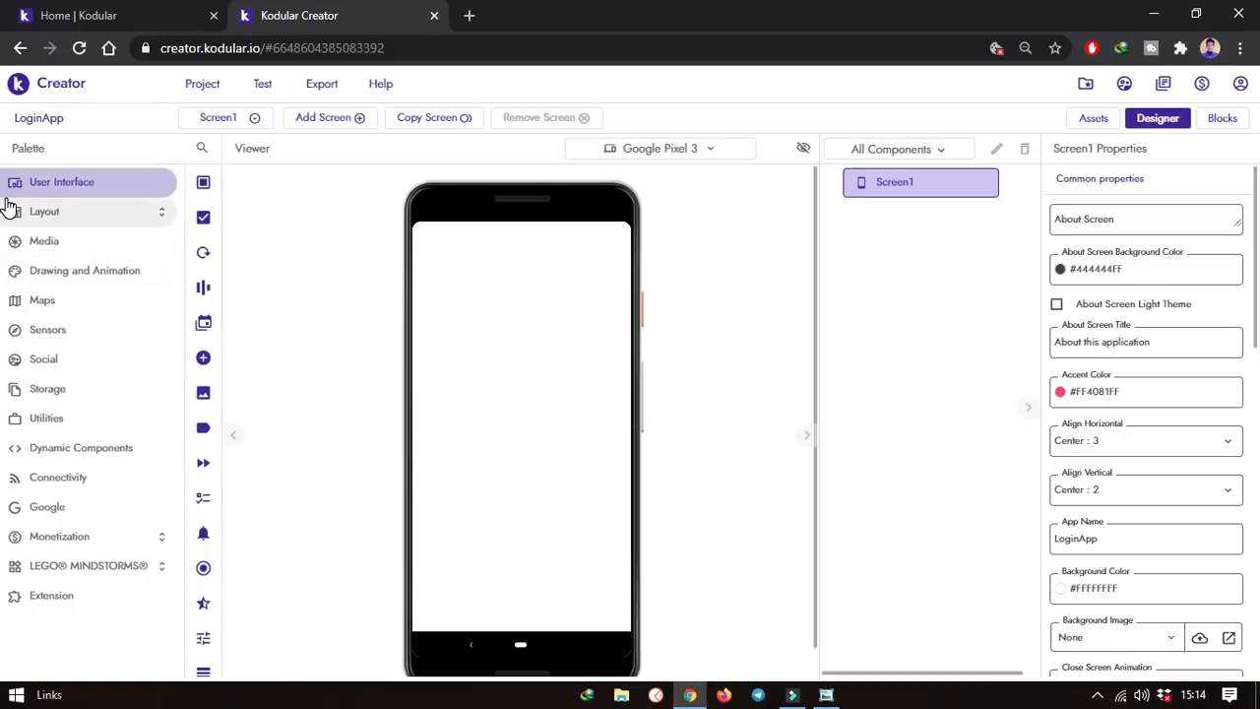
click(33, 184)
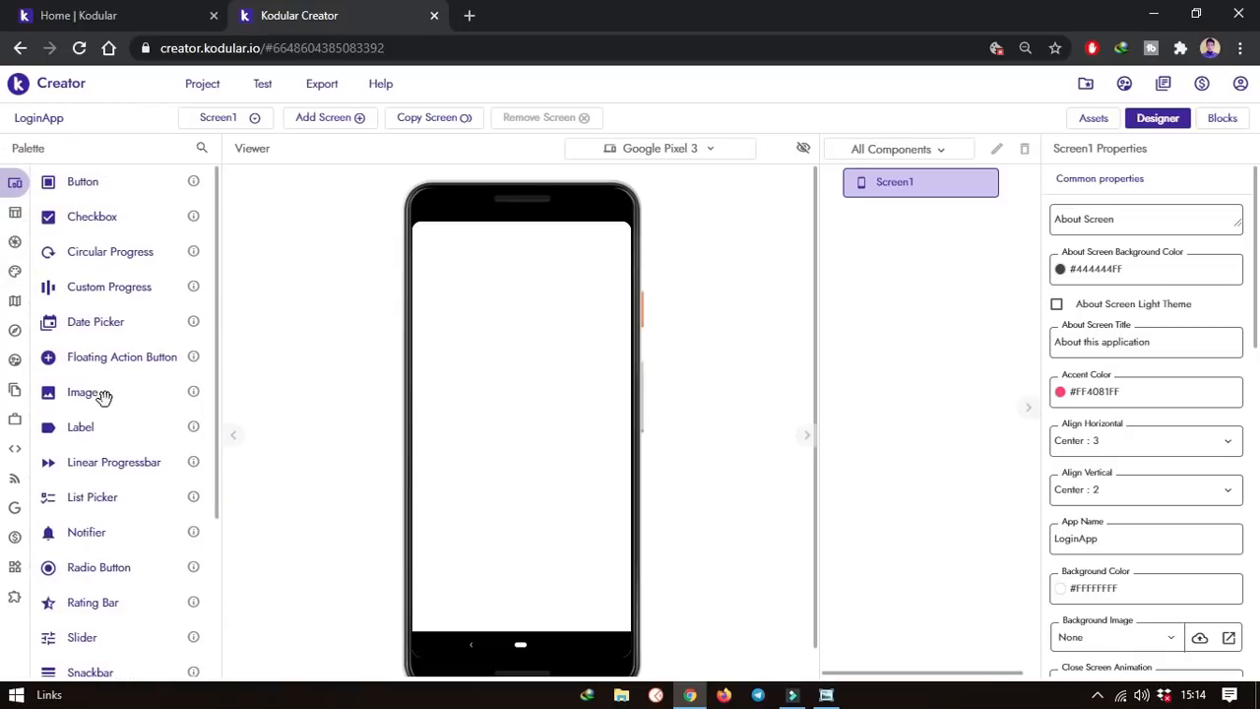
drag(87, 396, 506, 377)
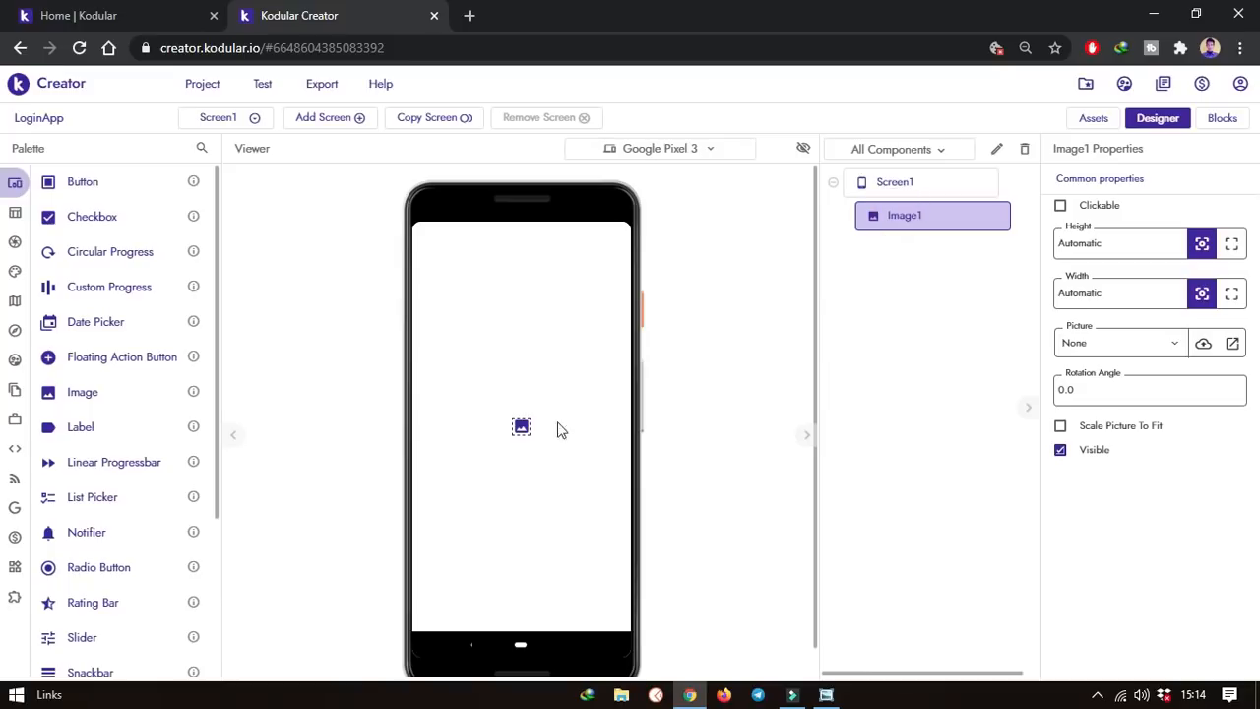
Upload RLC 2.png from the TANPA CODING folder inside WEBSITE on drive D as a project asset and preview it
click(521, 427)
click(902, 219)
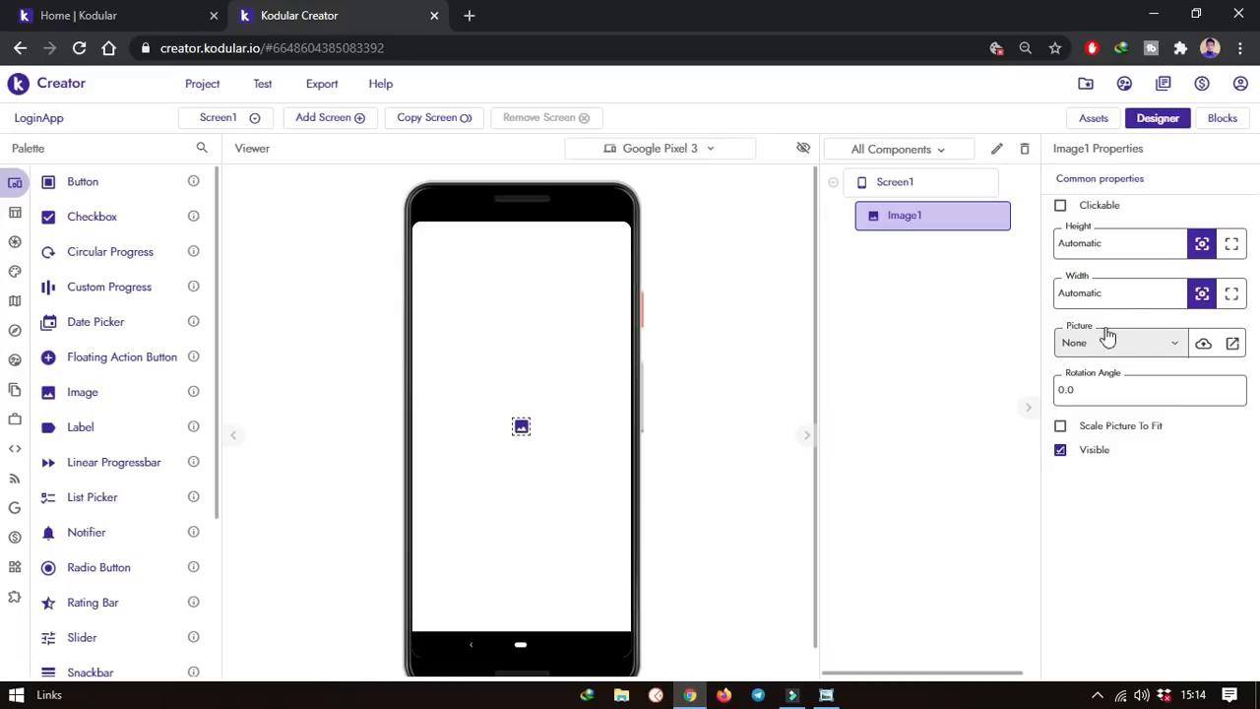
click(1203, 346)
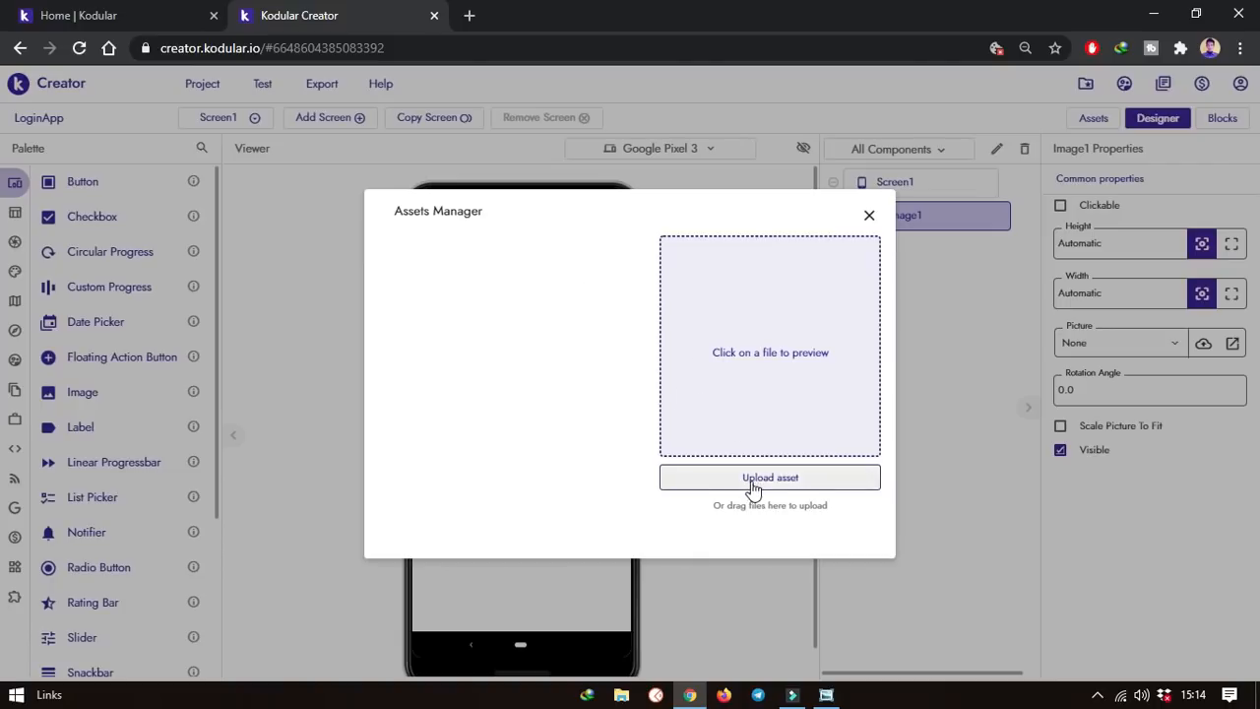
click(784, 479)
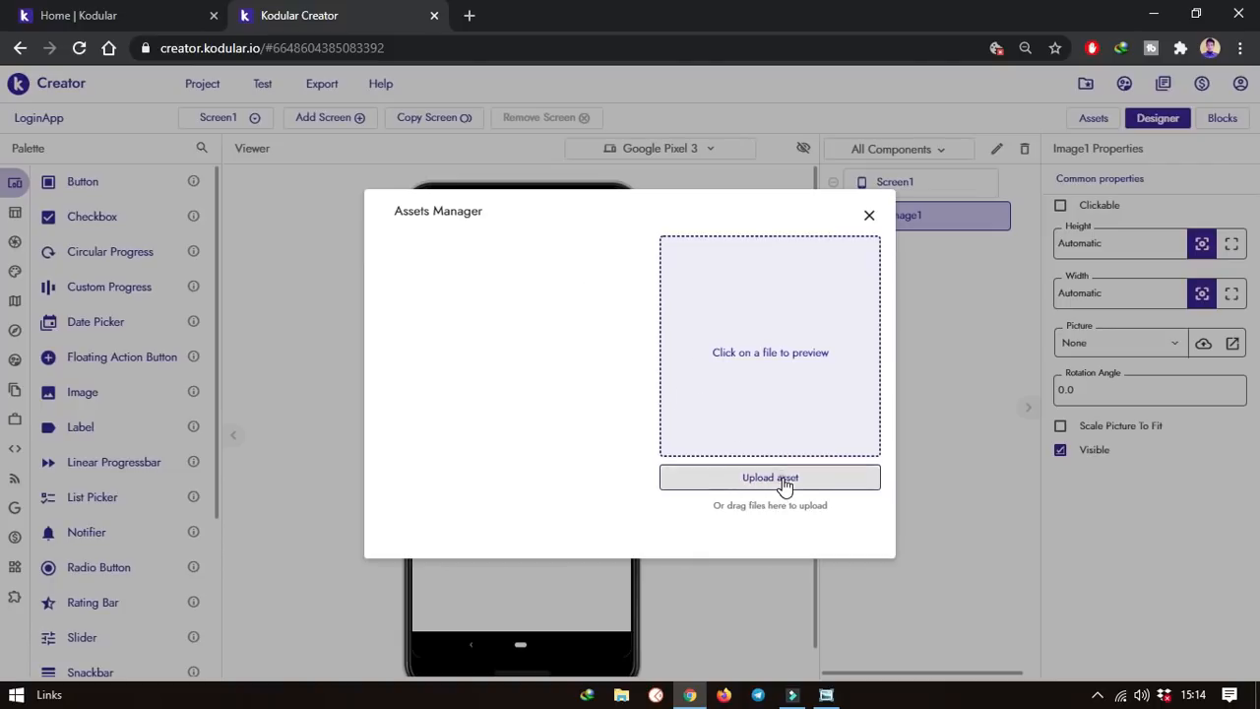
scroll(140, 335, down, 1)
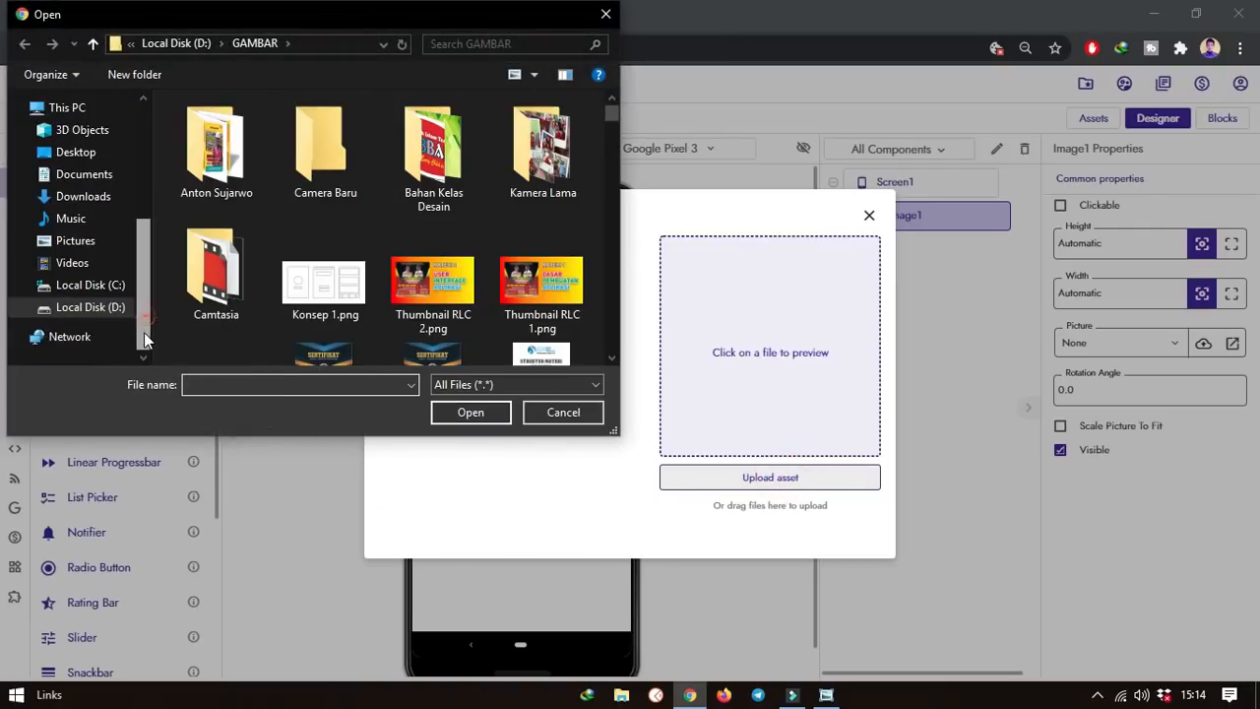
click(110, 305)
double_click(229, 321)
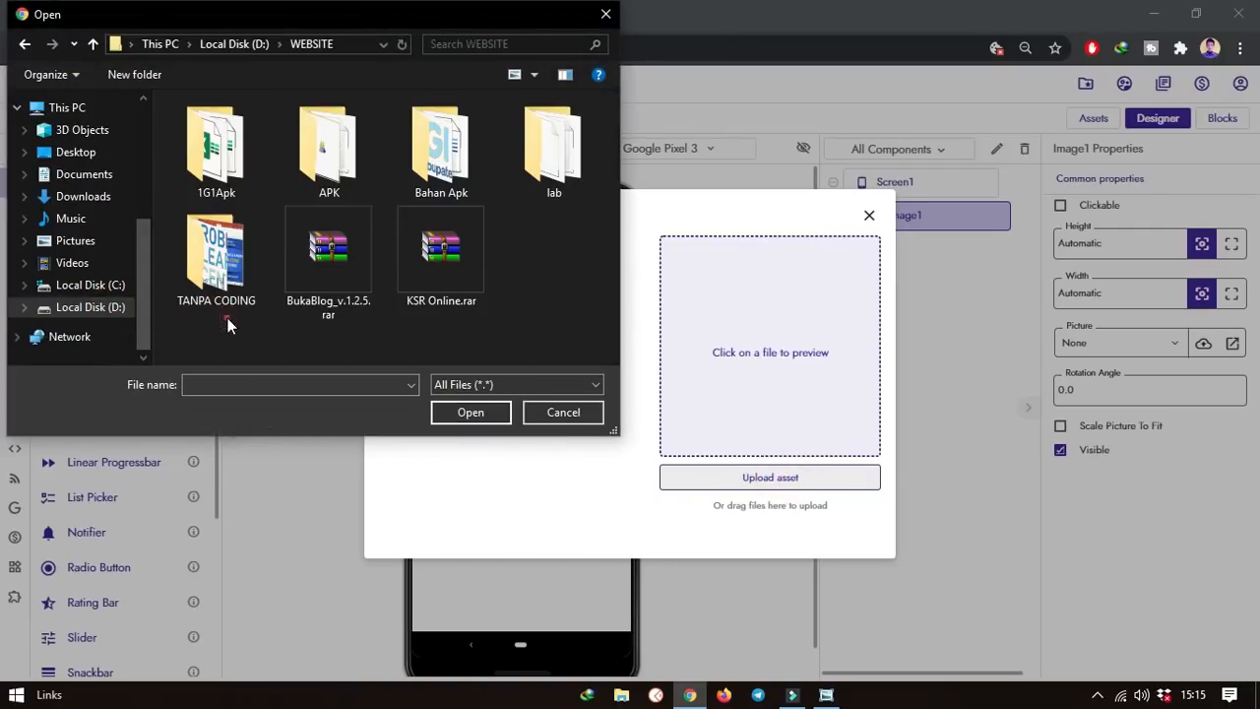
double_click(236, 254)
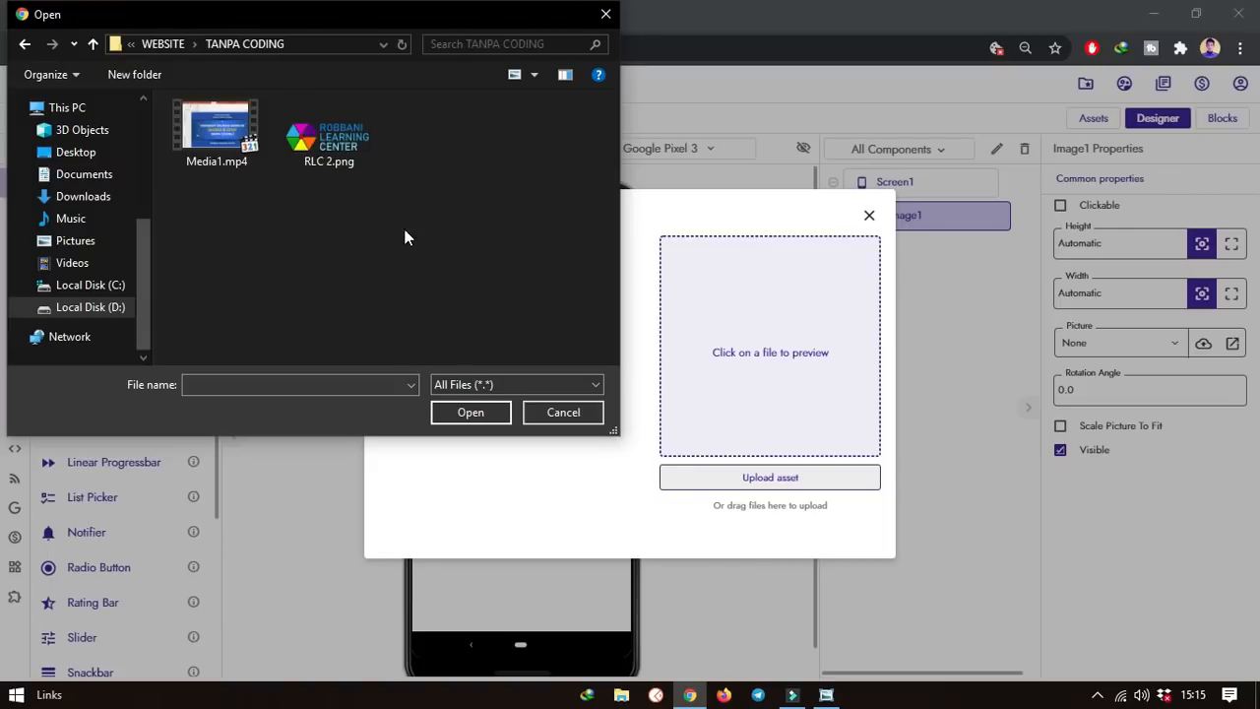
click(320, 135)
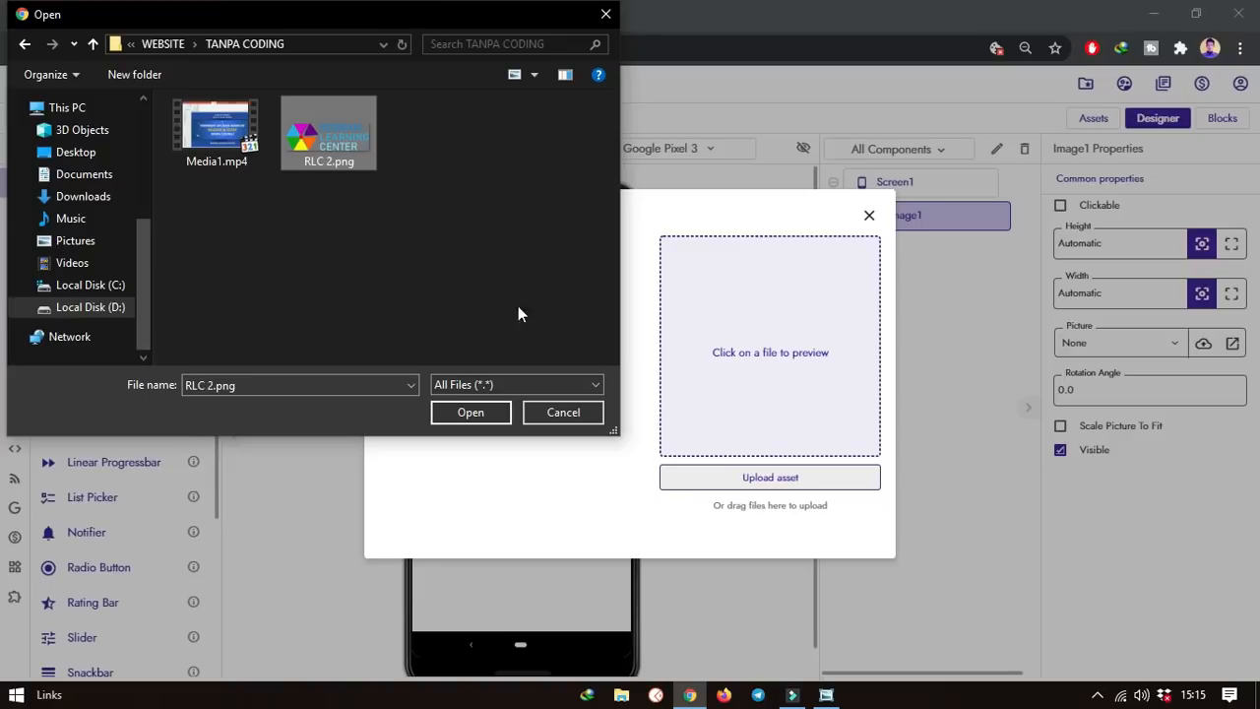
click(472, 413)
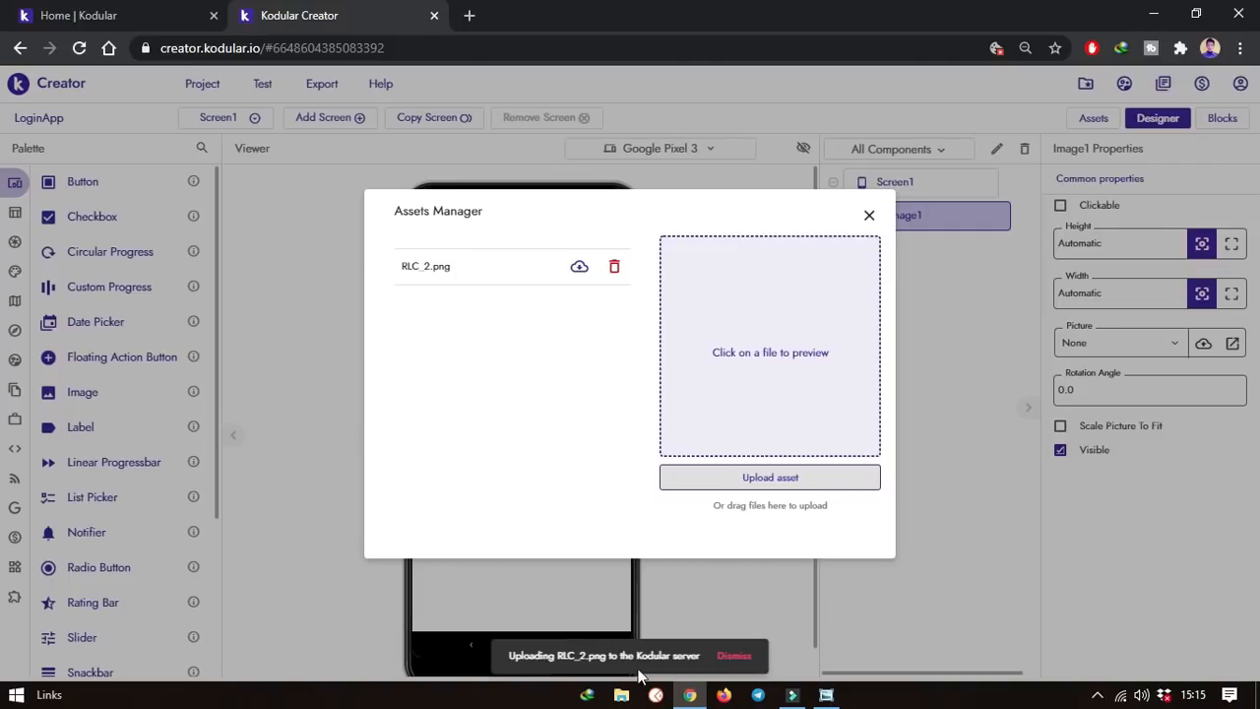
click(427, 268)
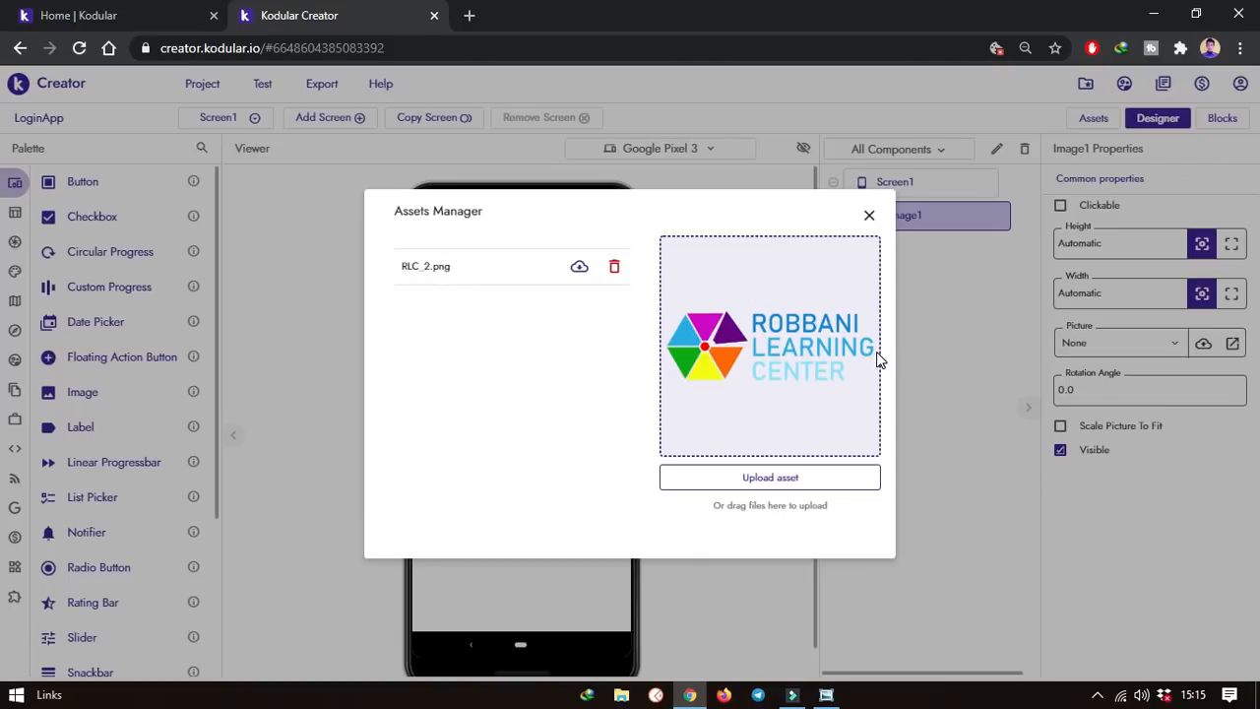
click(870, 216)
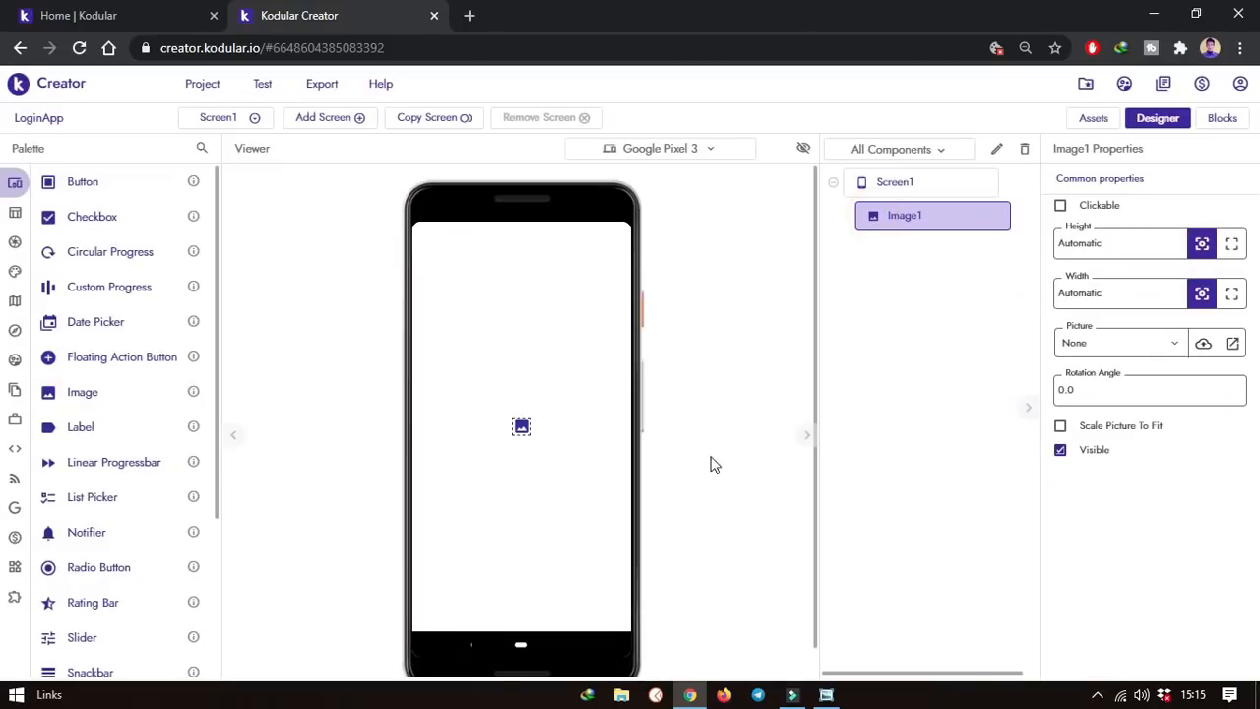
Set the Image component's picture to RLC_2.png
click(522, 424)
click(918, 215)
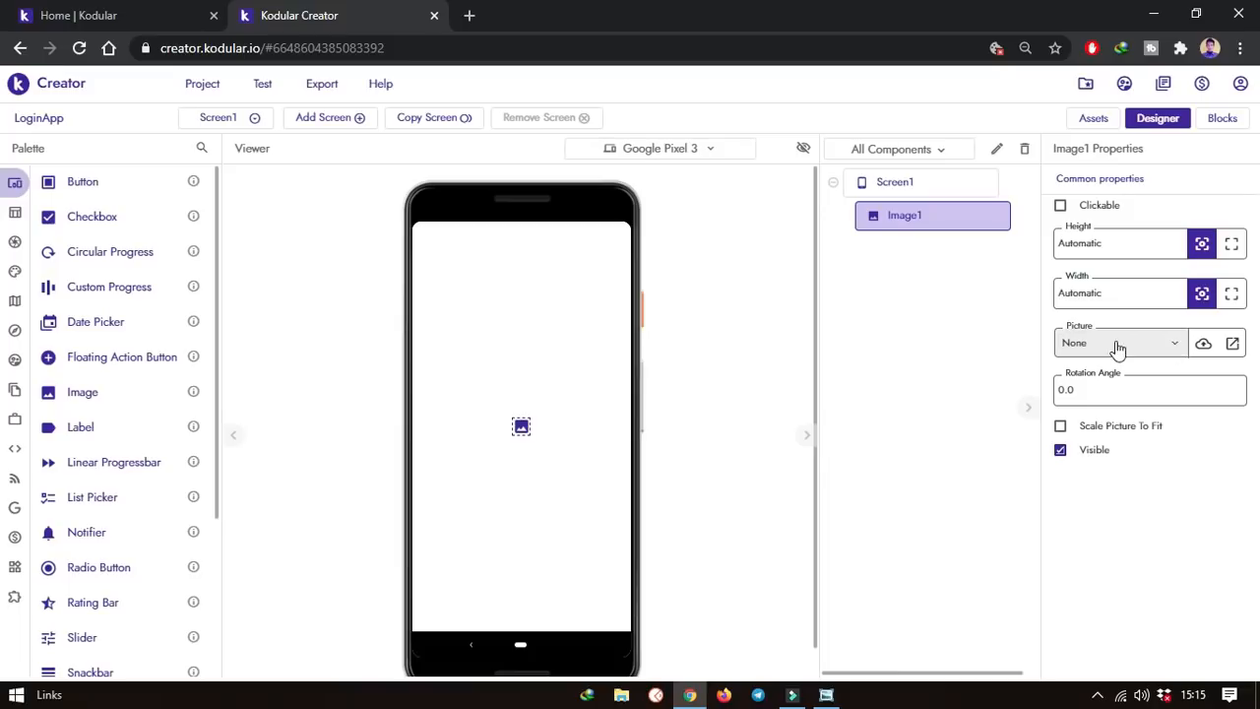
click(1175, 348)
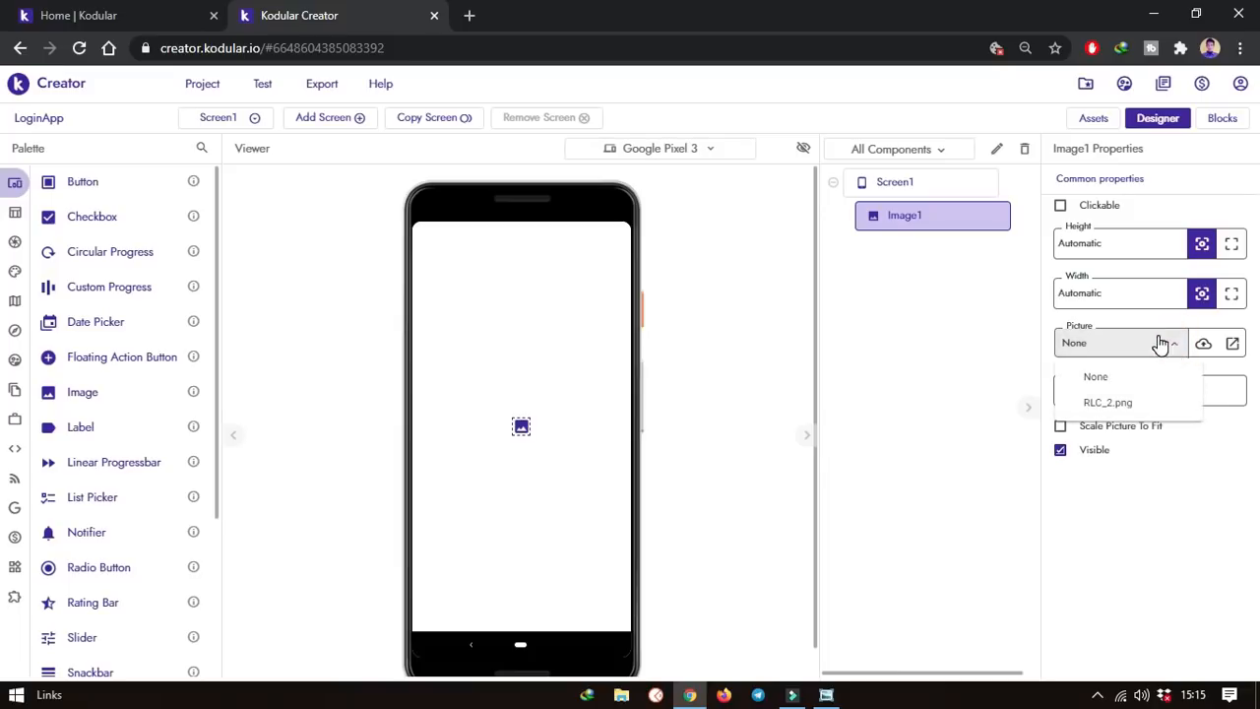
click(1123, 405)
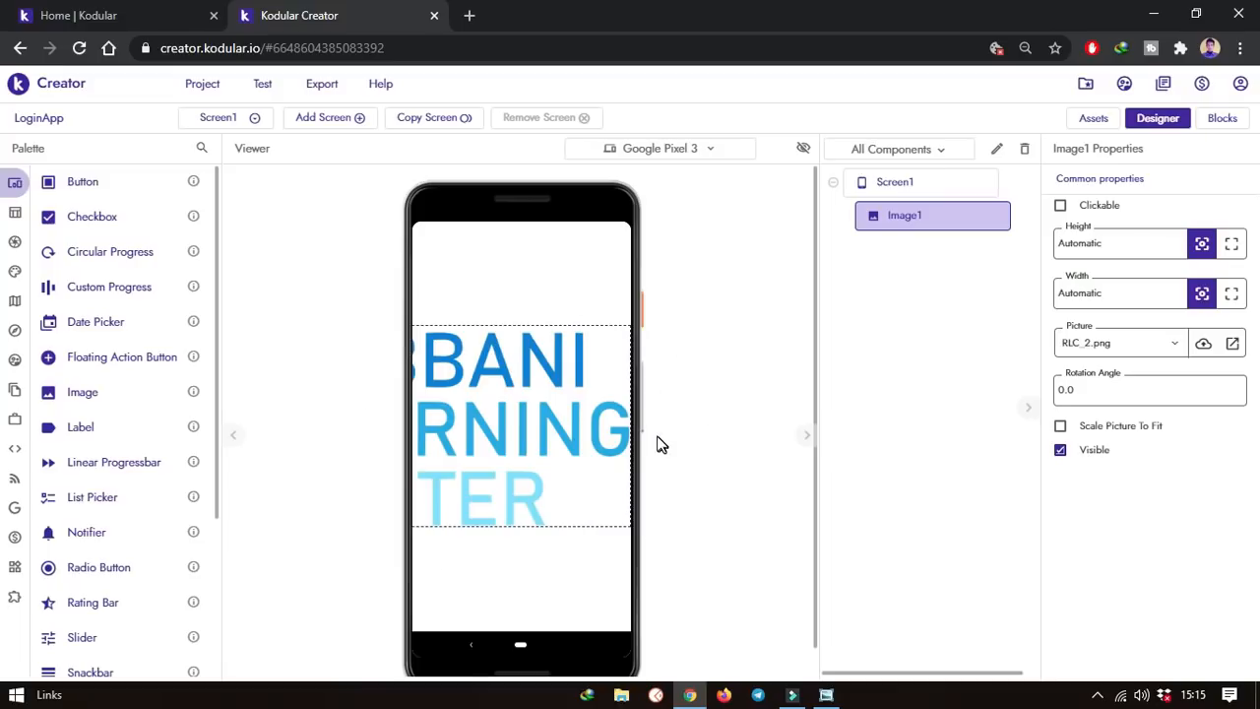
Set the Image component's height to 40px
click(539, 366)
click(905, 222)
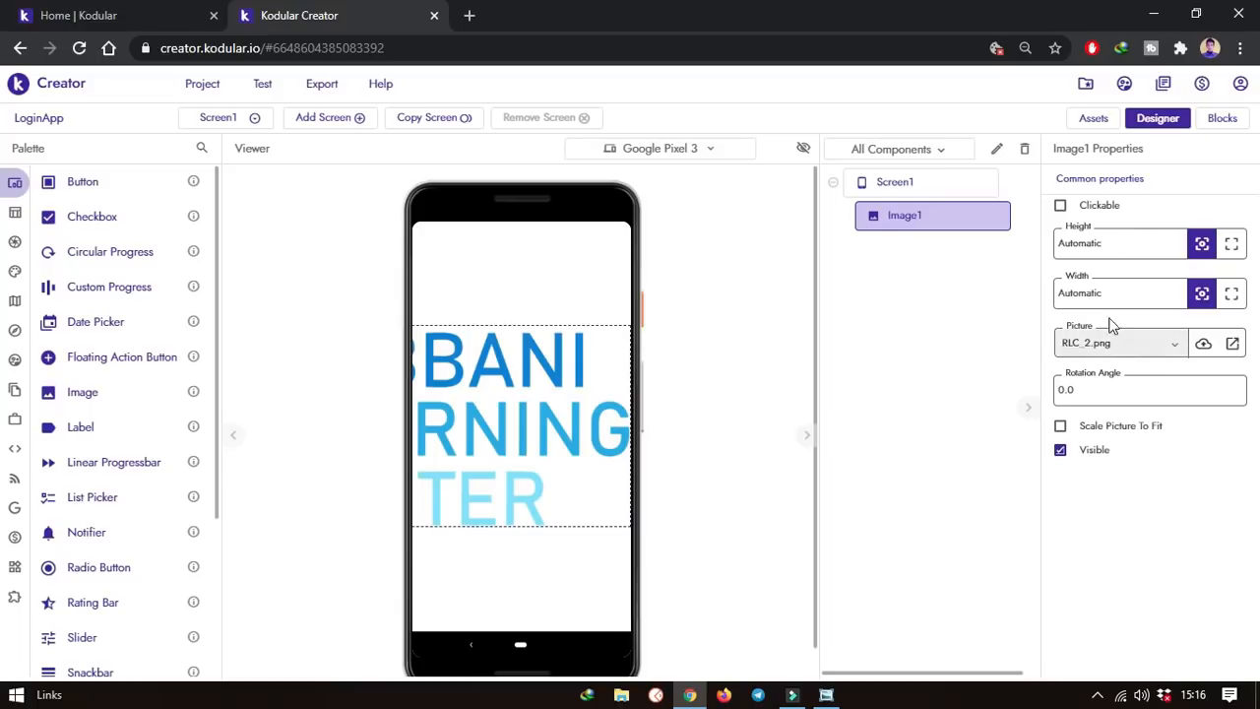
double_click(1126, 246)
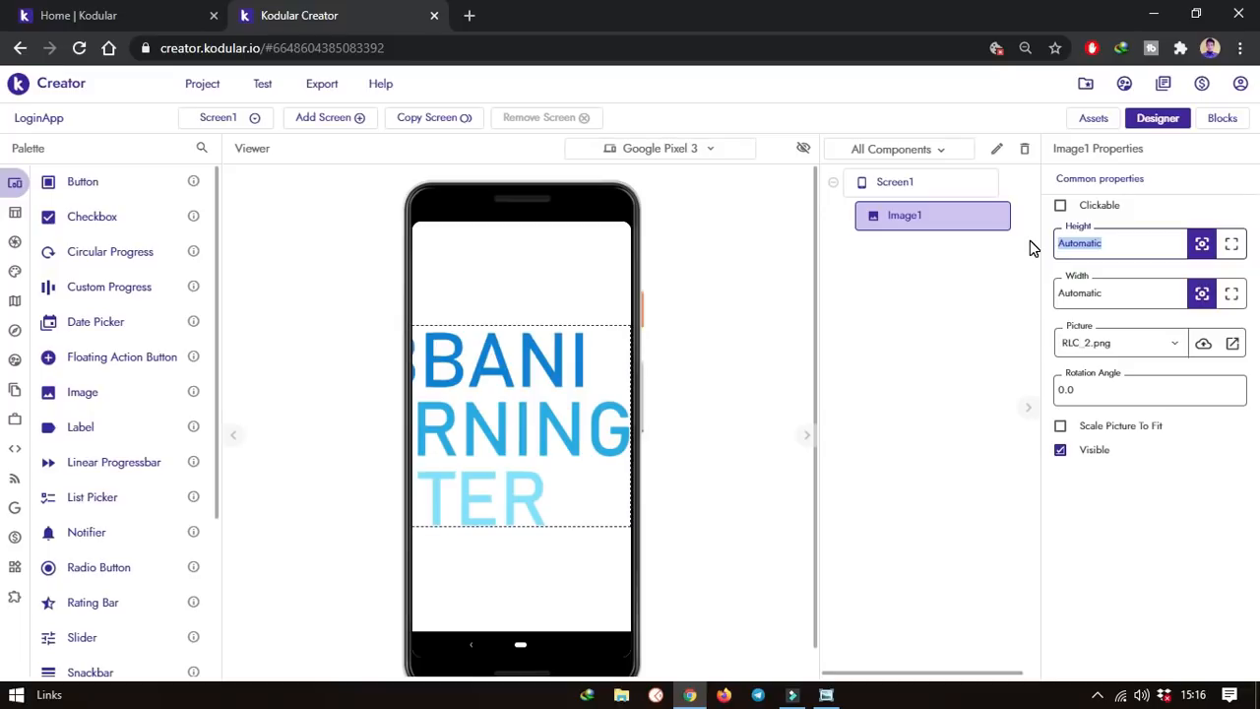
text(40)
text(px)
key(Return)
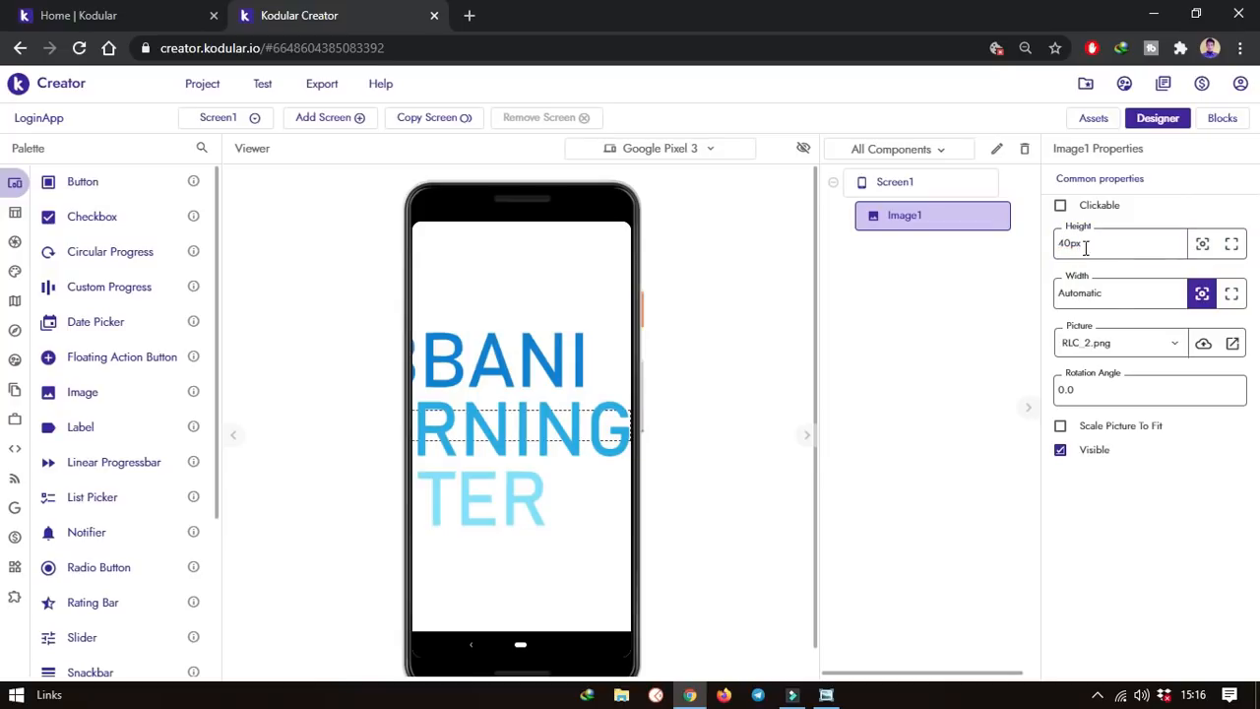
Set the Image component's width to 150px and its height to 50px
double_click(1116, 289)
text(150)
click(995, 325)
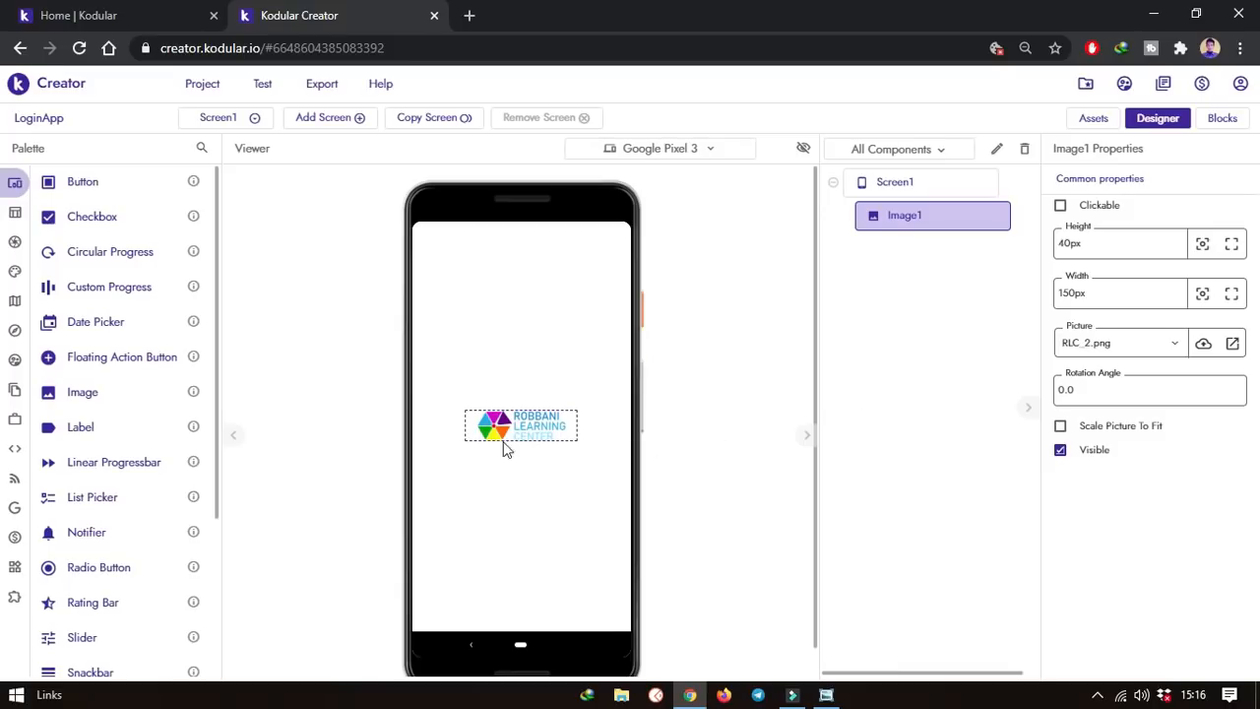
double_click(1106, 242)
text(50)
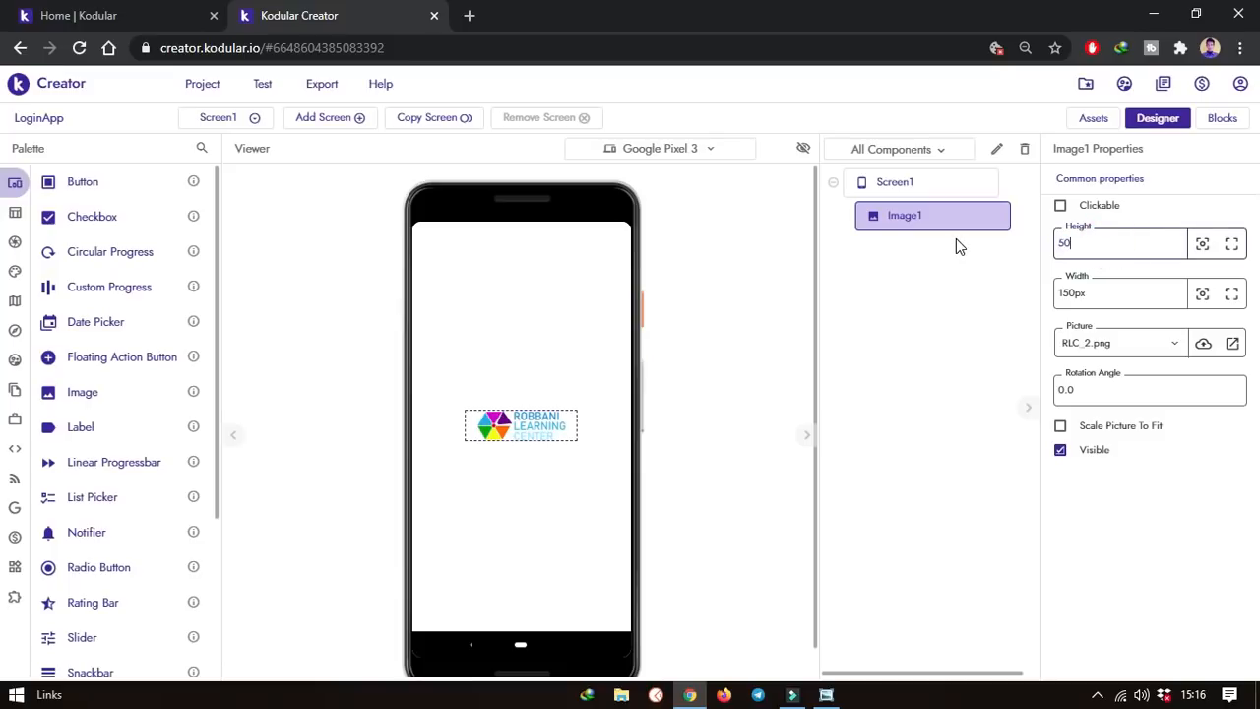
key(Return)
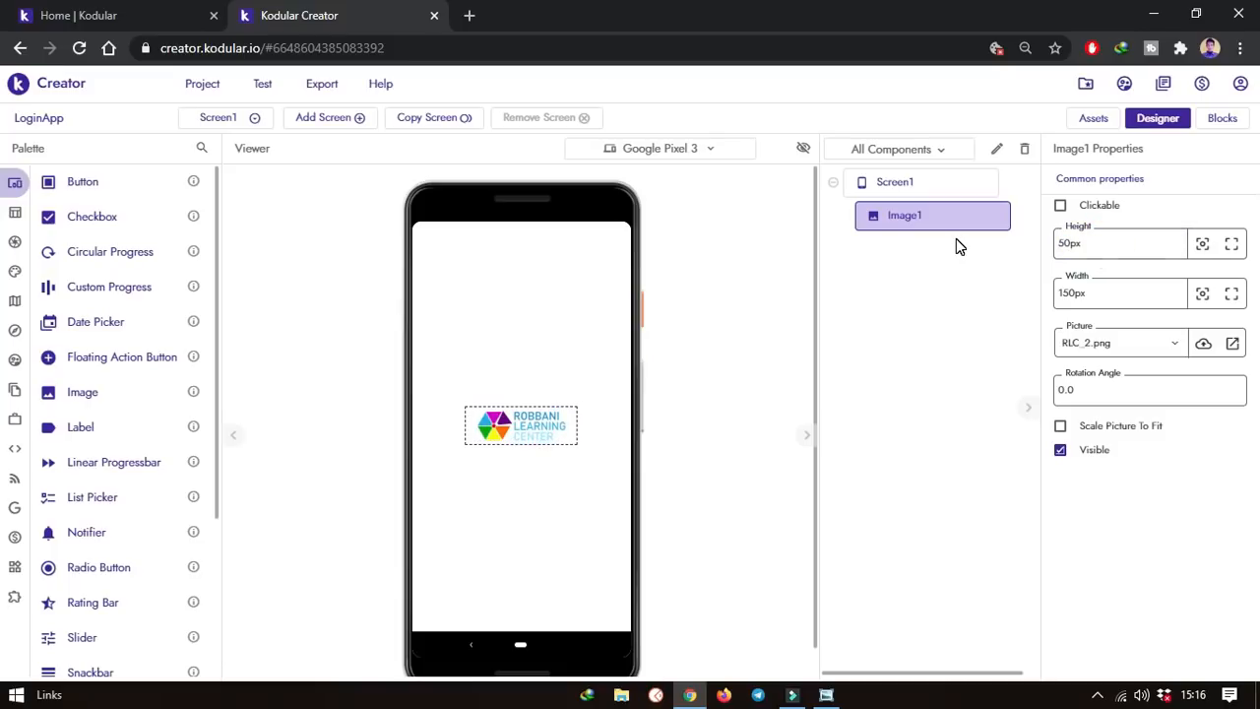
click(674, 453)
Check the Konsep 1.png layout sketch and add a Custom Progress component from the User Interface category below the logo image
click(826, 695)
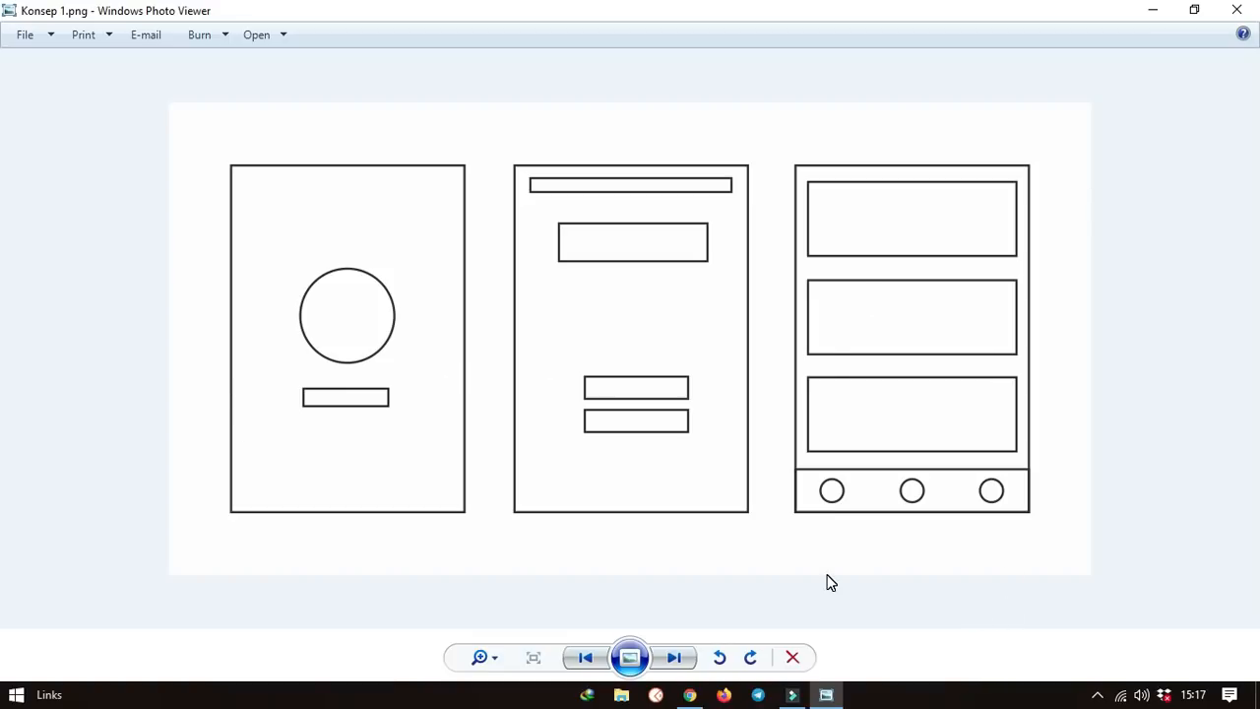
click(689, 694)
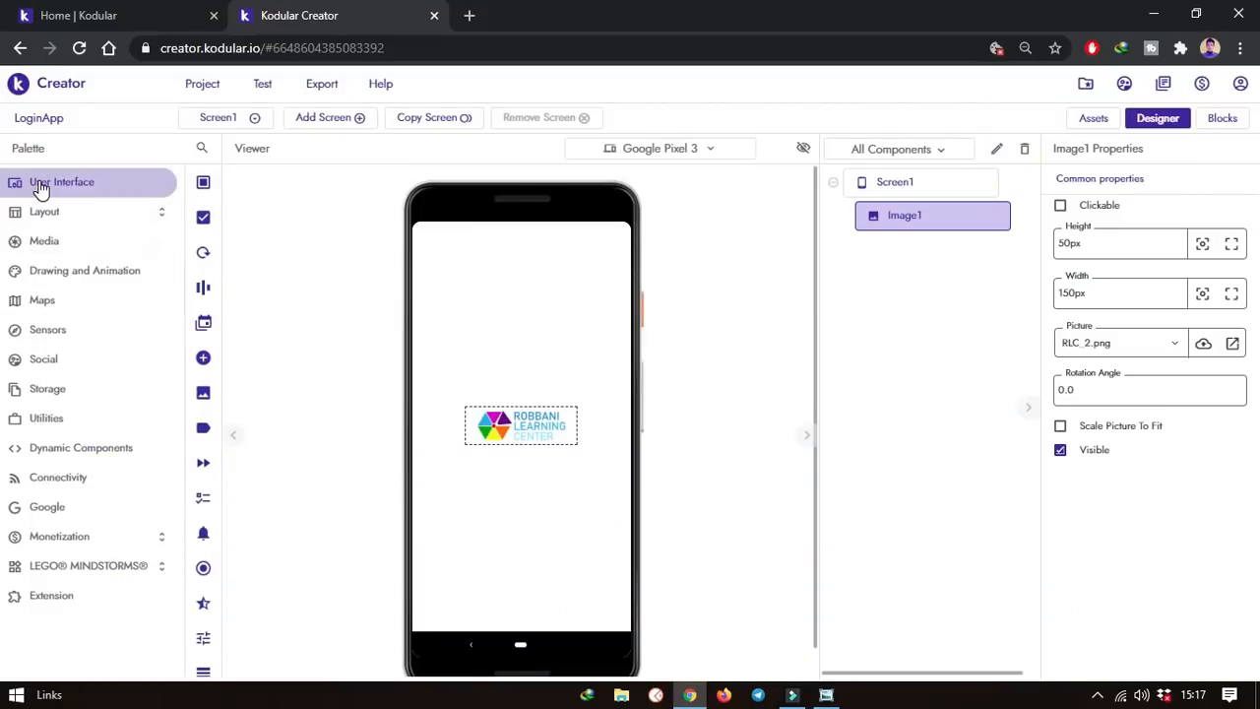
click(39, 189)
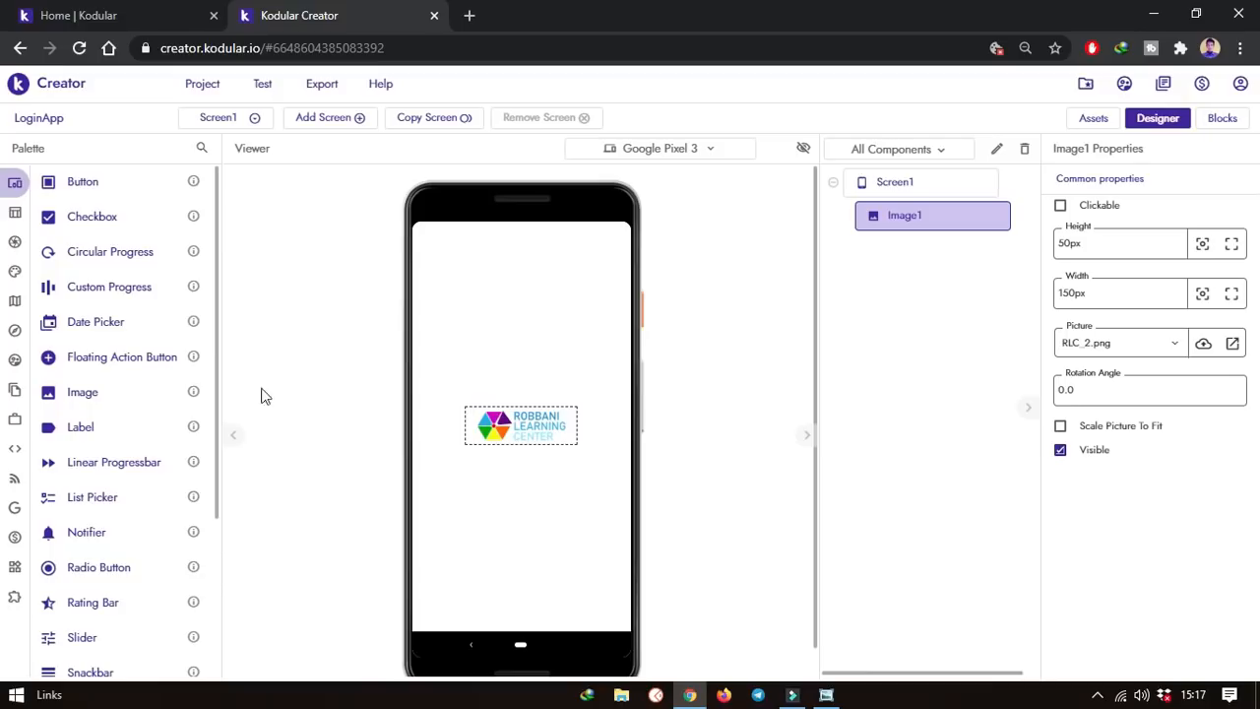
drag(125, 285, 563, 493)
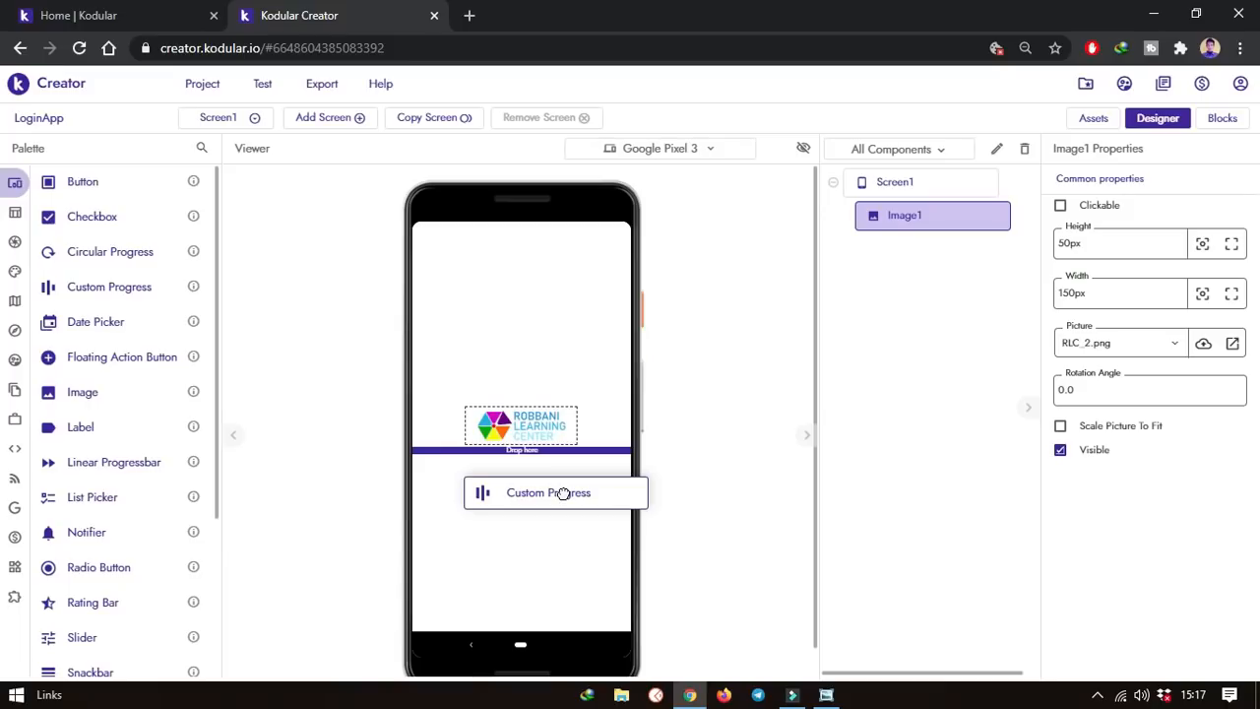
drag(563, 493, 564, 495)
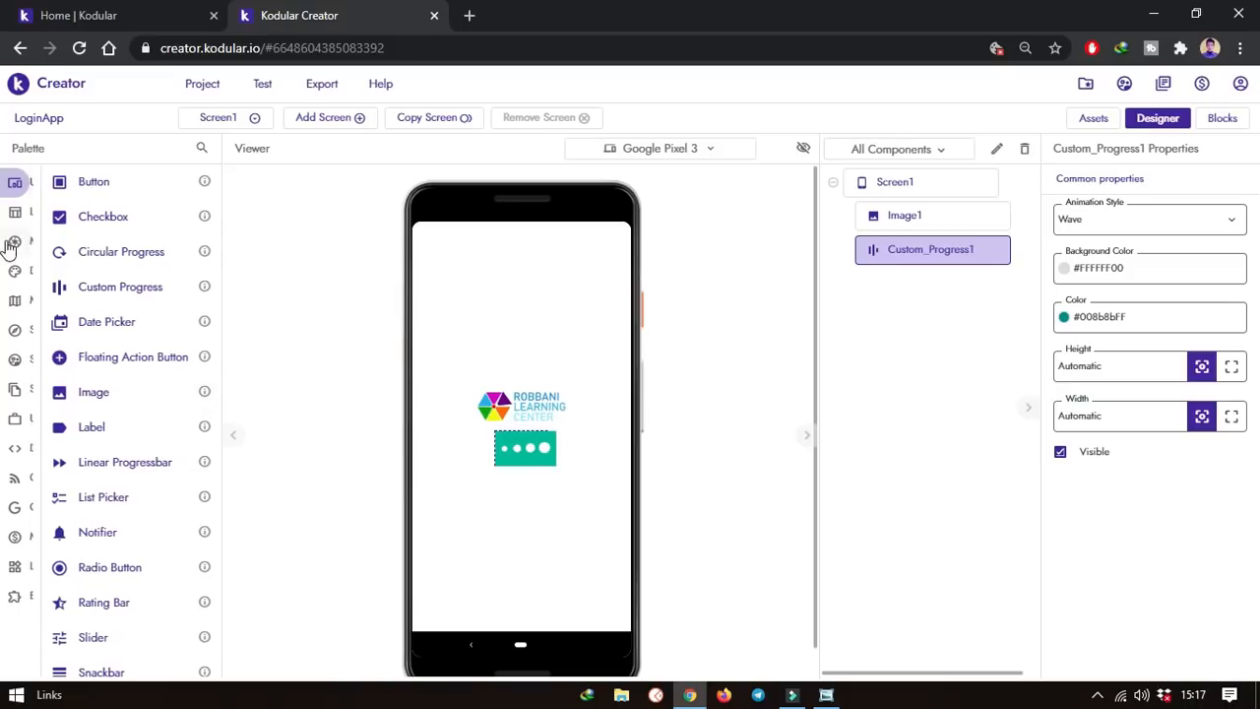
Insert a Space component from the general Layout category between the logo and the Custom Progress, and set its height to 30px
click(42, 211)
click(79, 242)
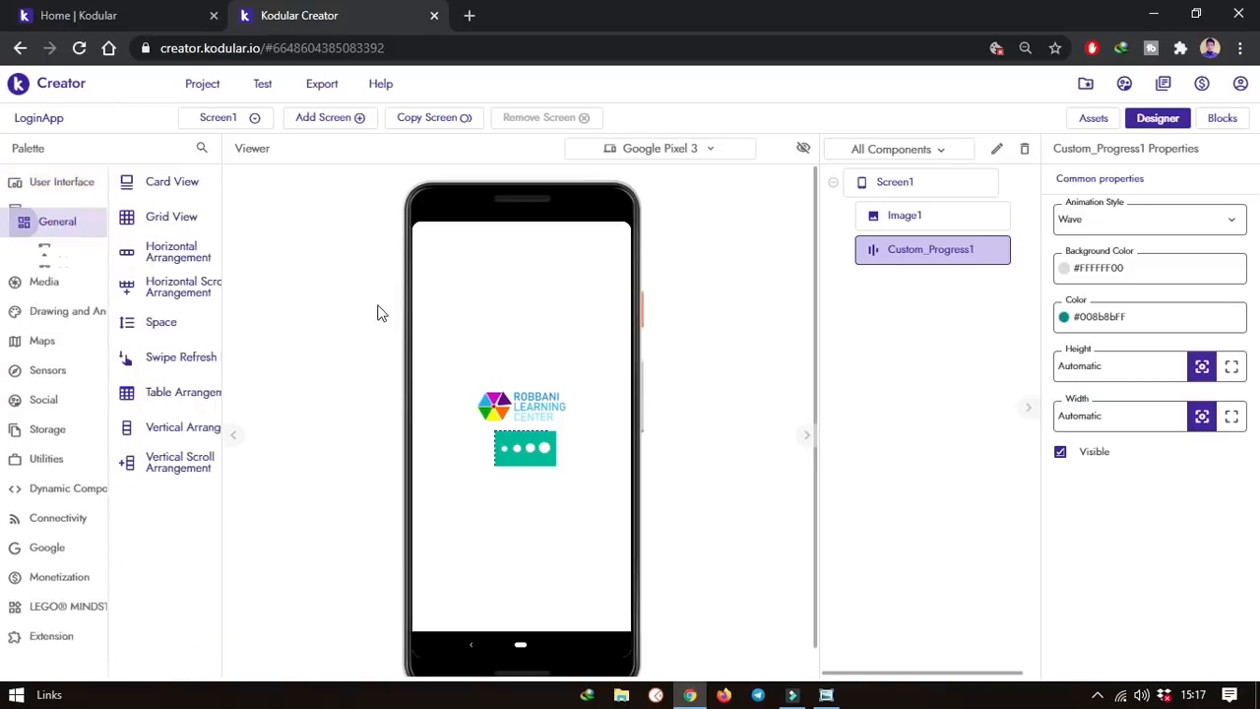
click(40, 211)
click(73, 212)
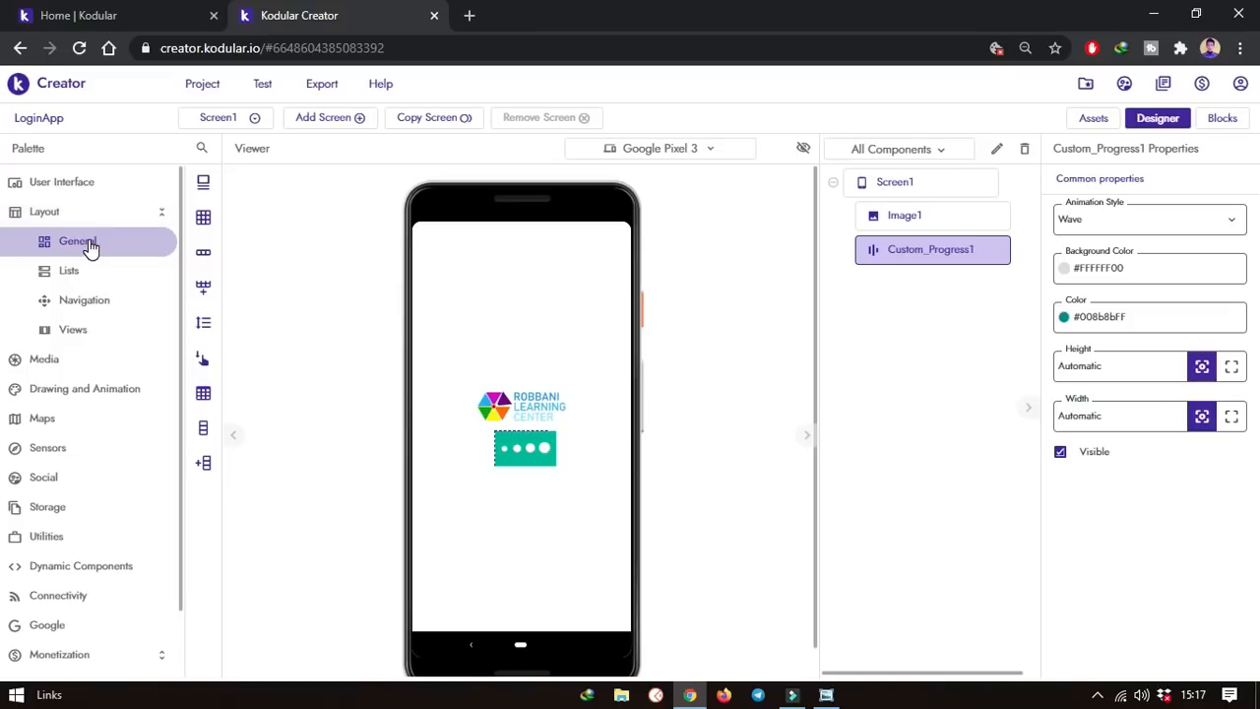
drag(102, 329, 501, 433)
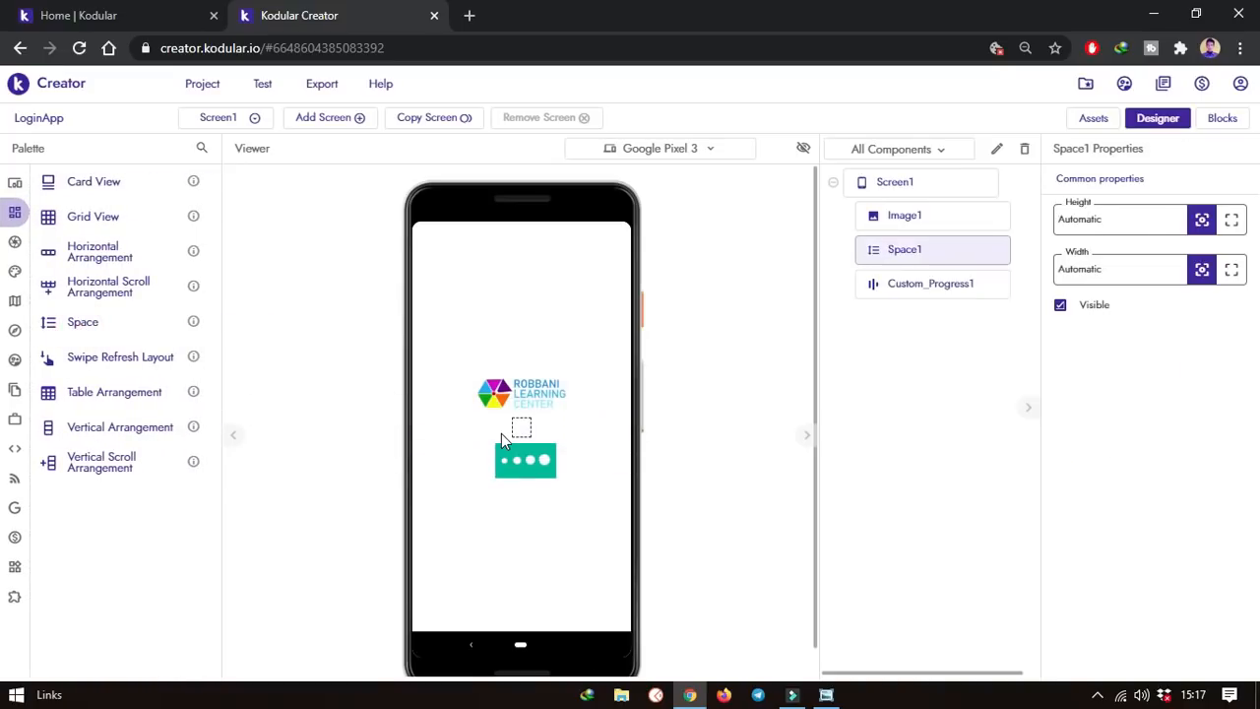
double_click(1088, 219)
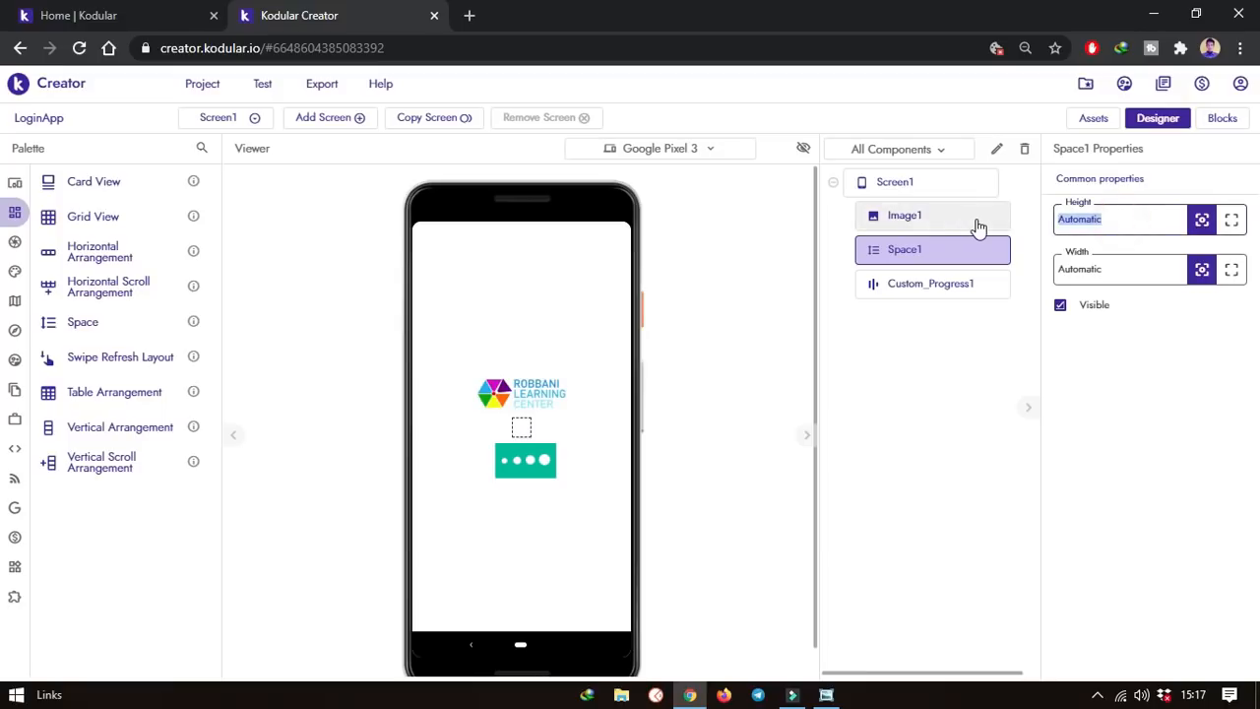
text(3)
key(Return)
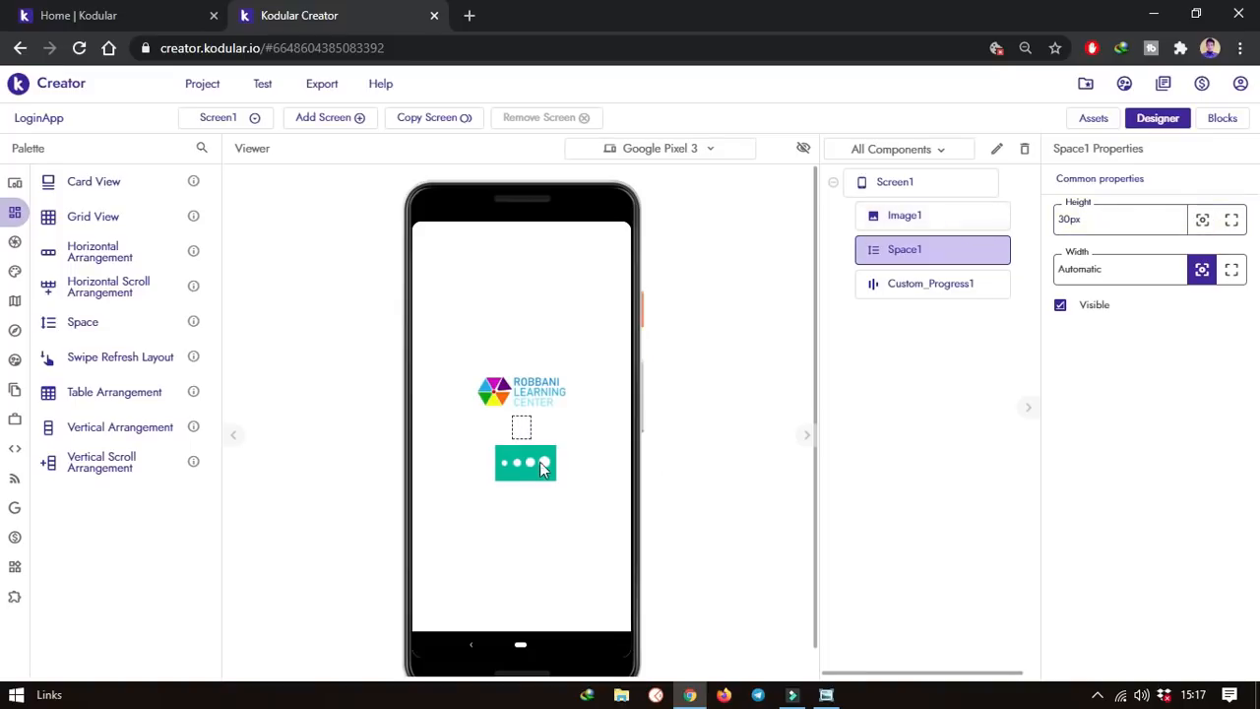
Choose the Wave animation style for the Custom Progress component and set its color to #00BCD3FF
click(526, 463)
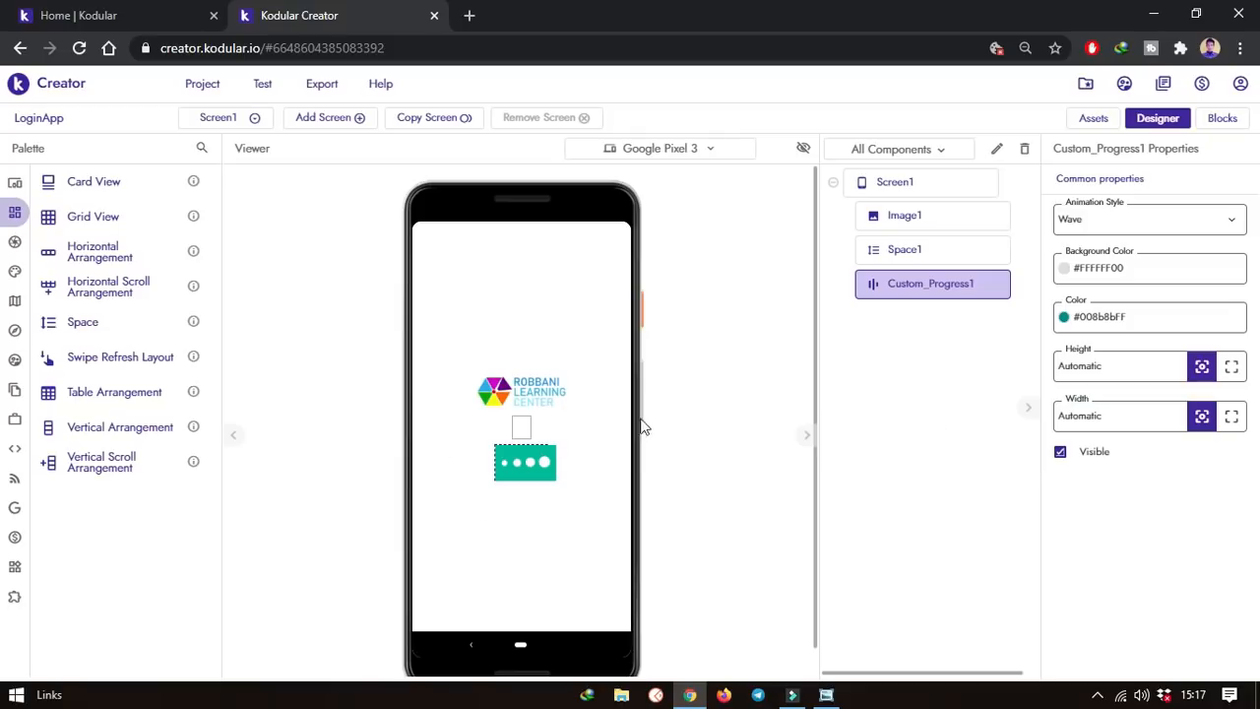
click(1225, 229)
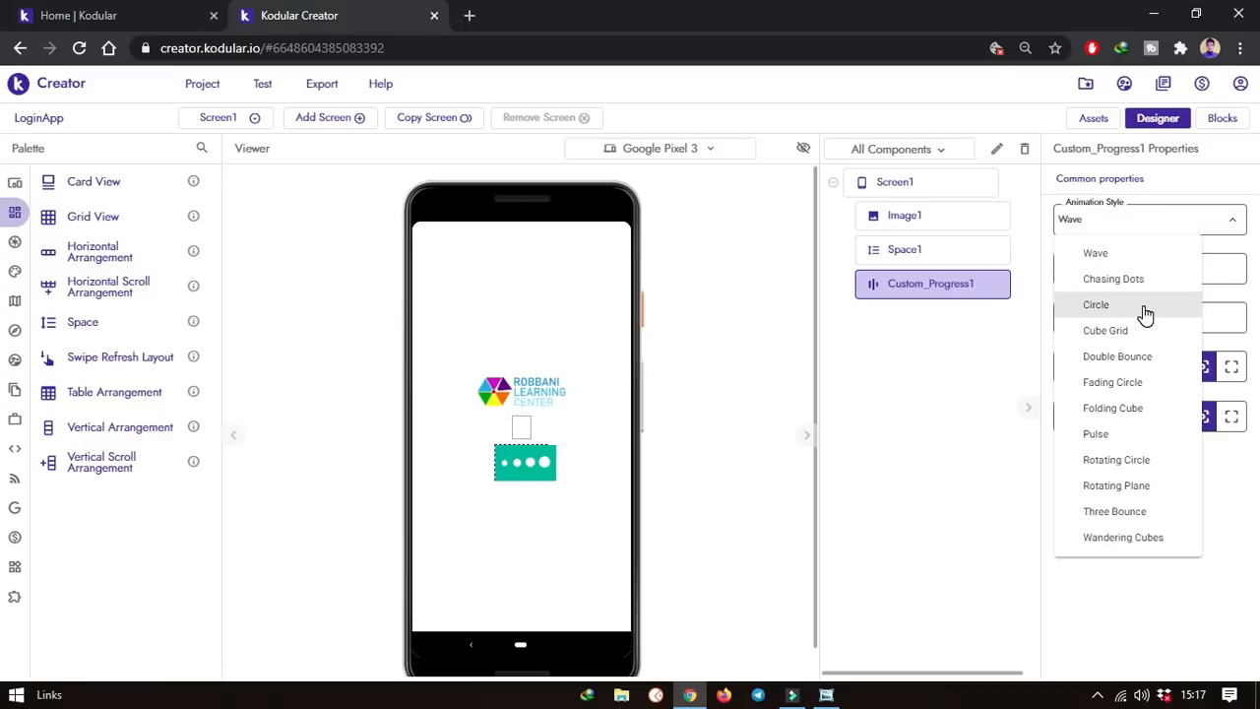
click(1103, 258)
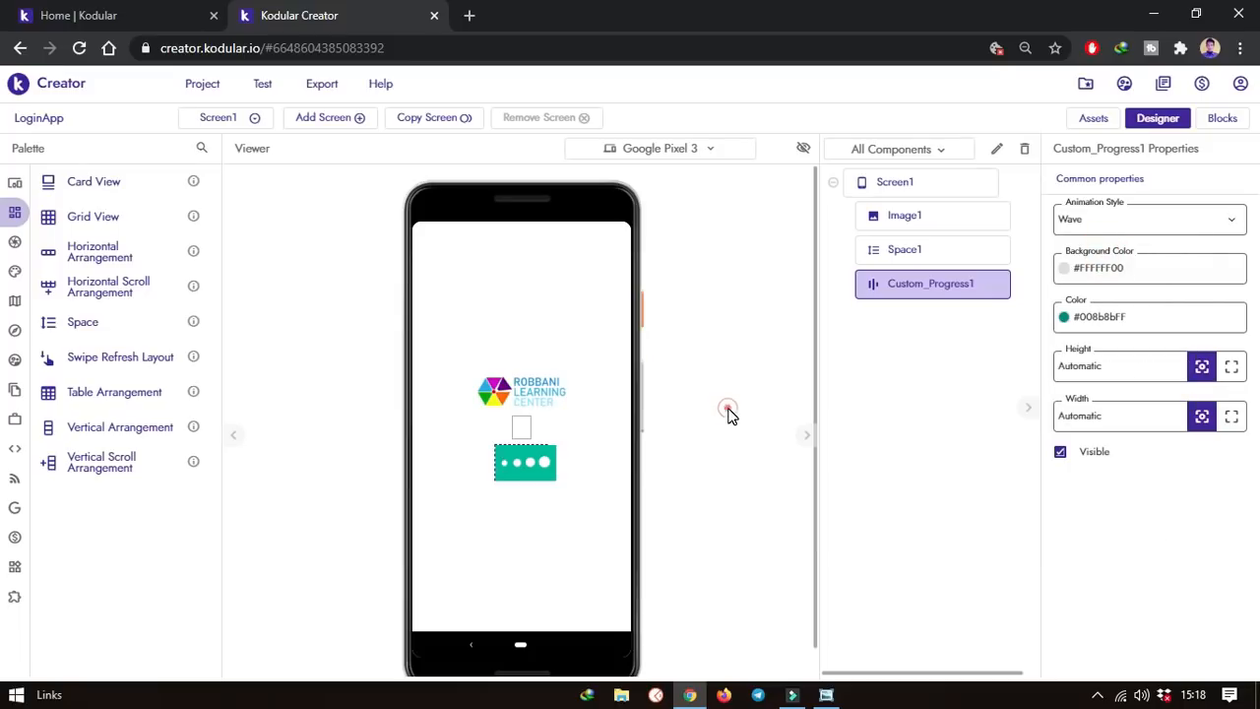
click(1106, 317)
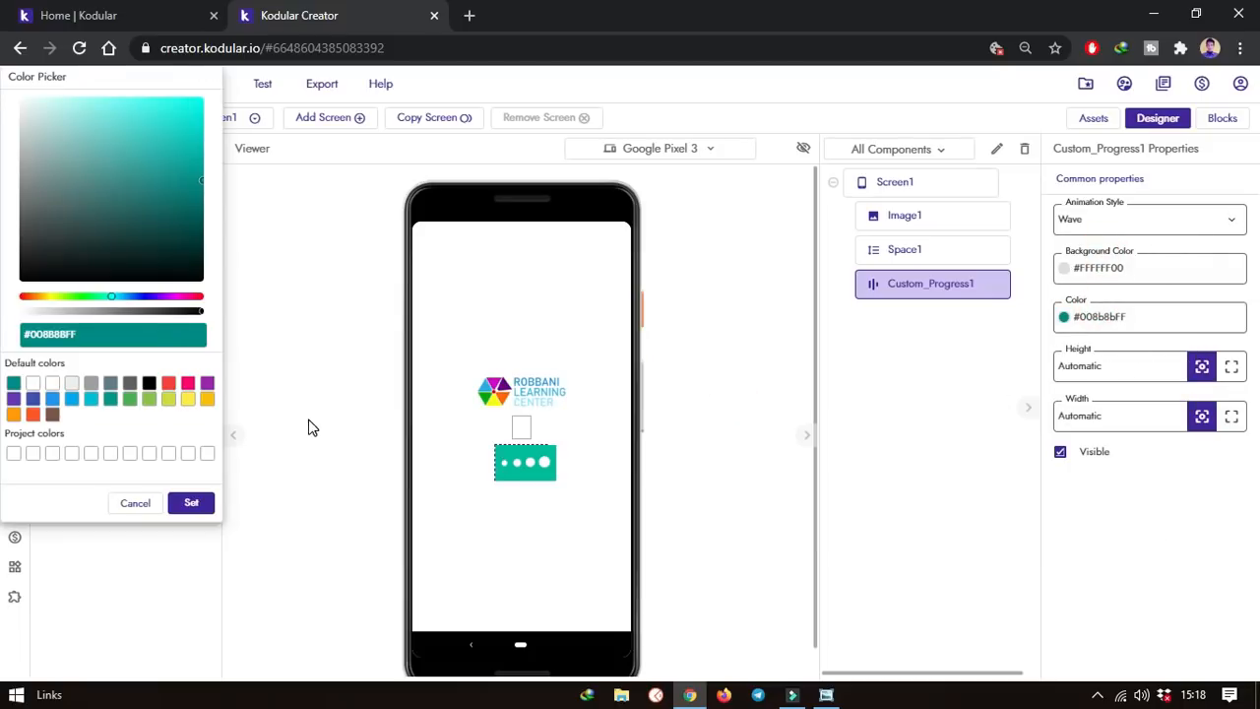
click(91, 399)
click(191, 502)
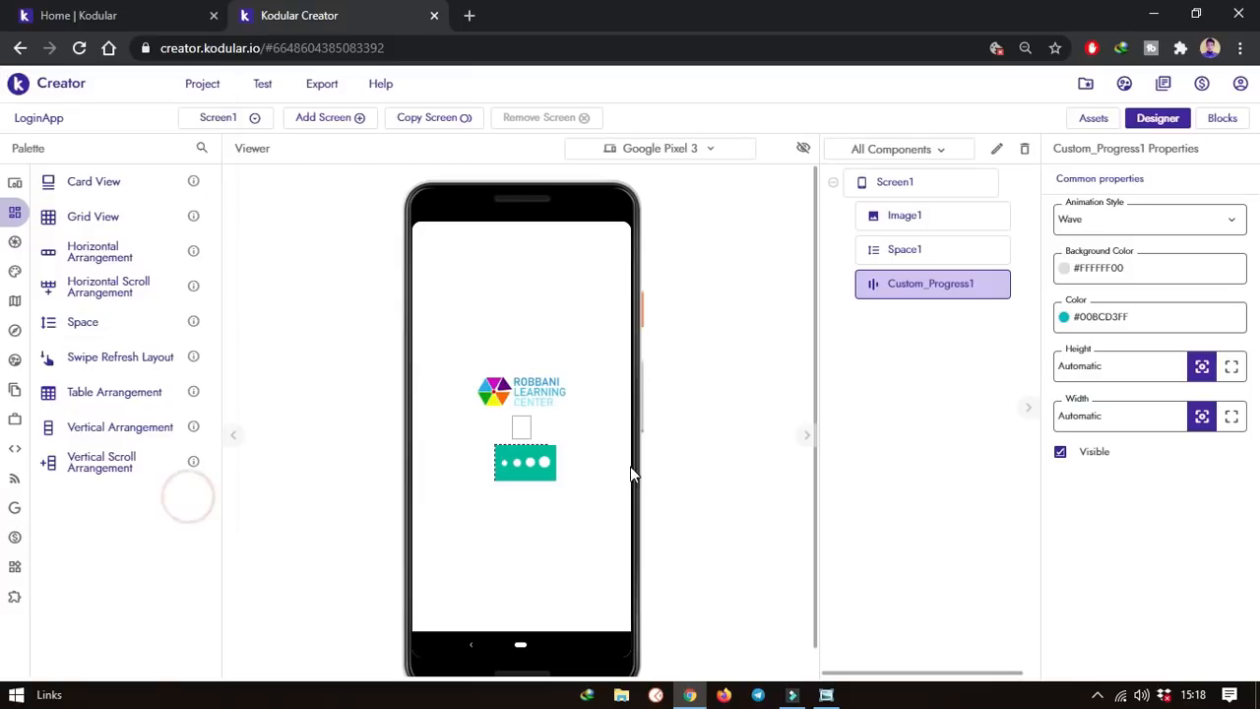
click(774, 374)
Add a Clock component from the Sensors category to Screen1
mouse_move(10, 313)
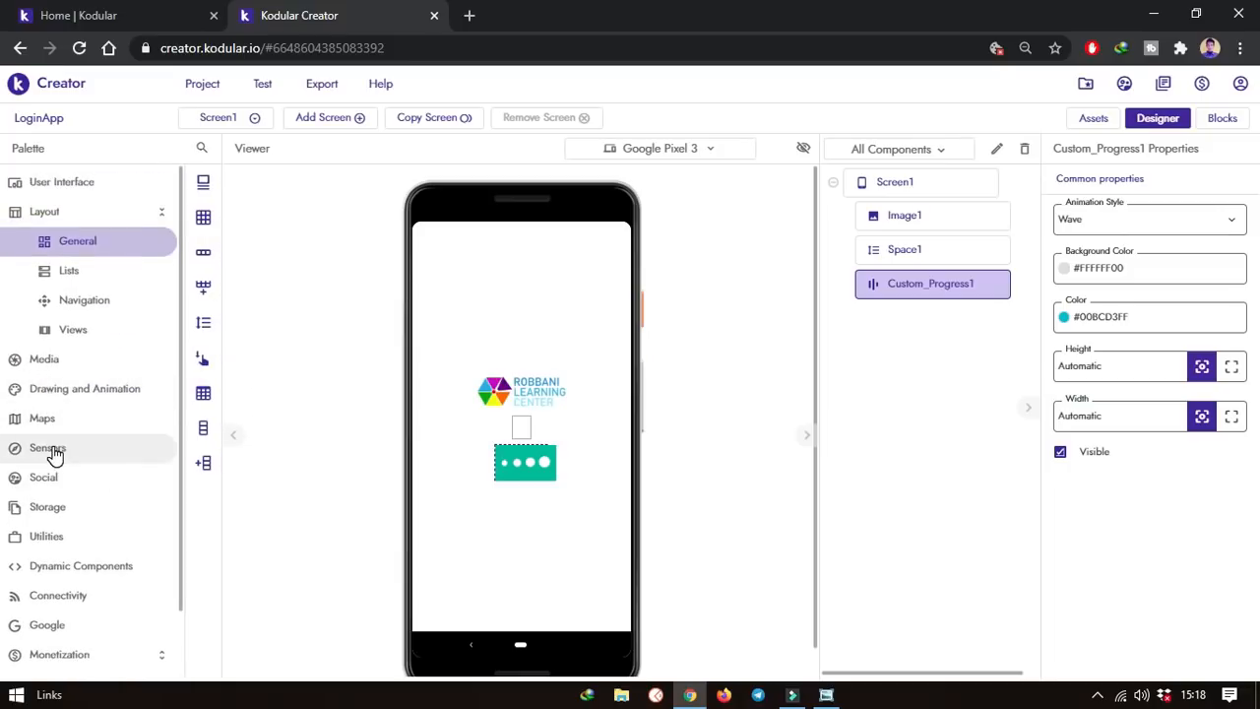
click(54, 451)
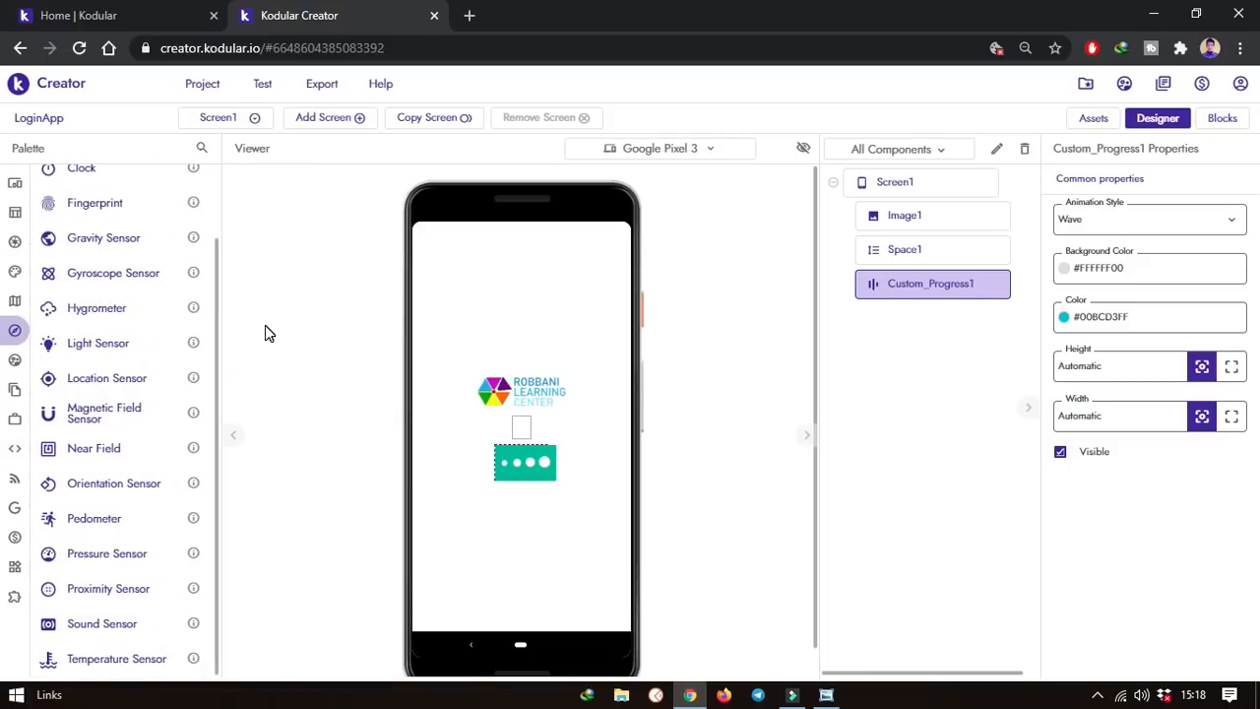
scroll(107, 335, up, 2)
drag(82, 252, 500, 275)
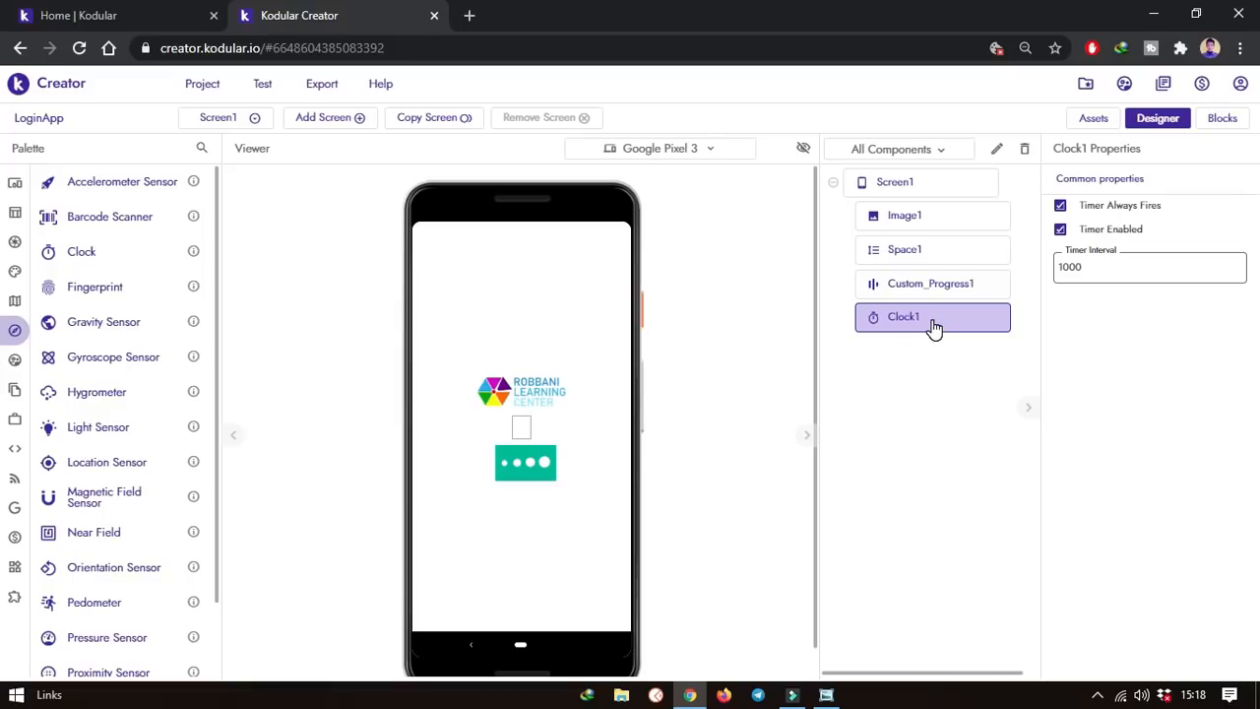
Disable Timer Always Fires for the Clock component and set its timer interval to 3000
click(907, 285)
click(912, 311)
click(910, 283)
click(904, 315)
click(905, 319)
click(1060, 208)
click(1063, 268)
key(BackSpace)
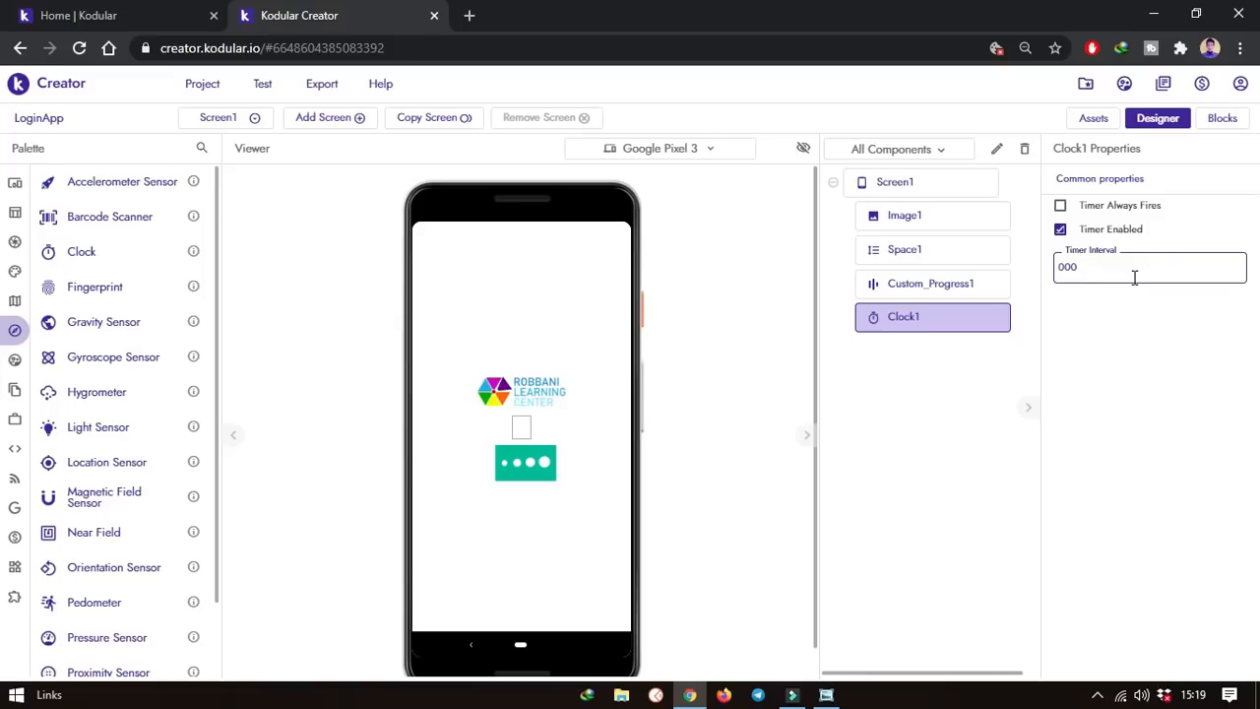
text(3)
click(1030, 466)
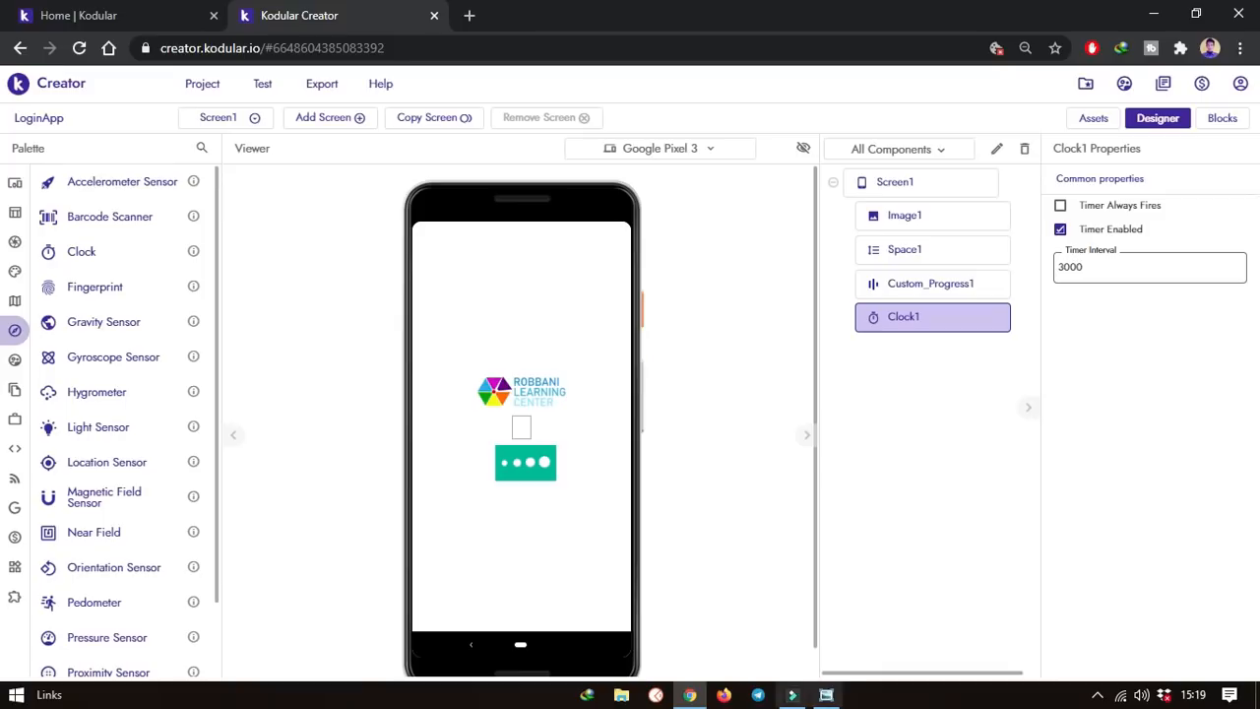
Review the second page in the Konsep 1.png sketch and add a new screen named Screen2 to the project
click(826, 695)
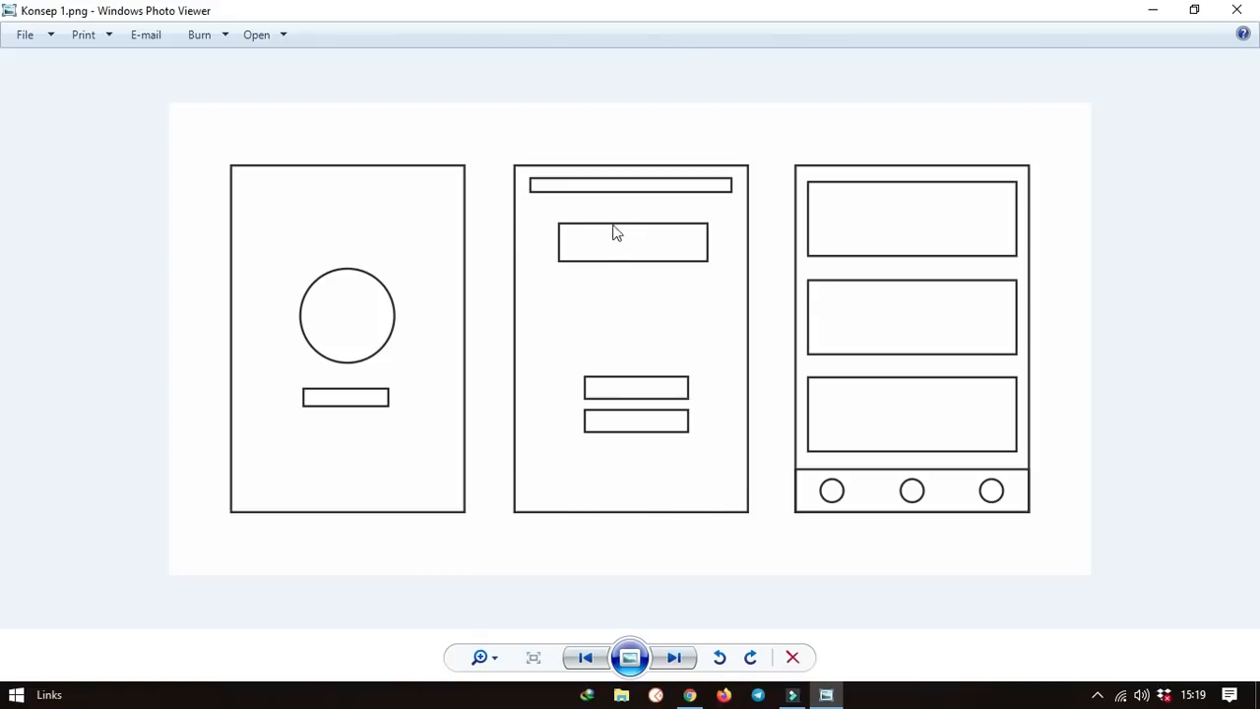
click(690, 695)
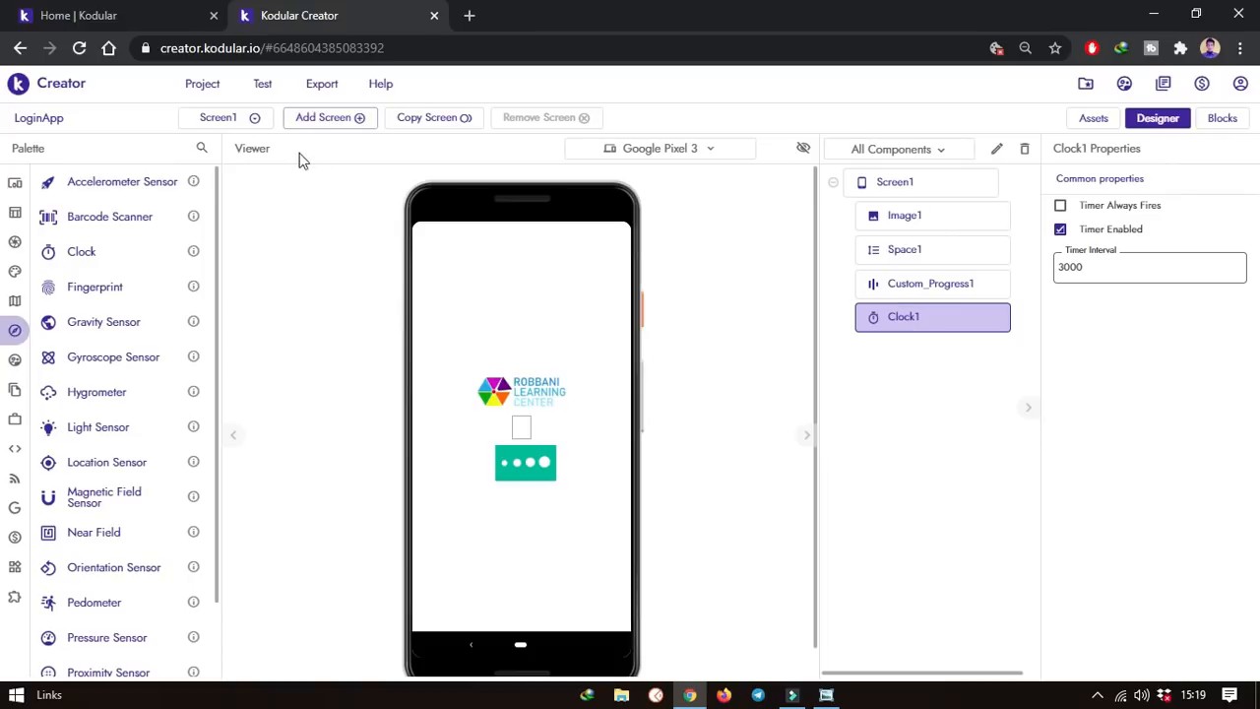
click(222, 120)
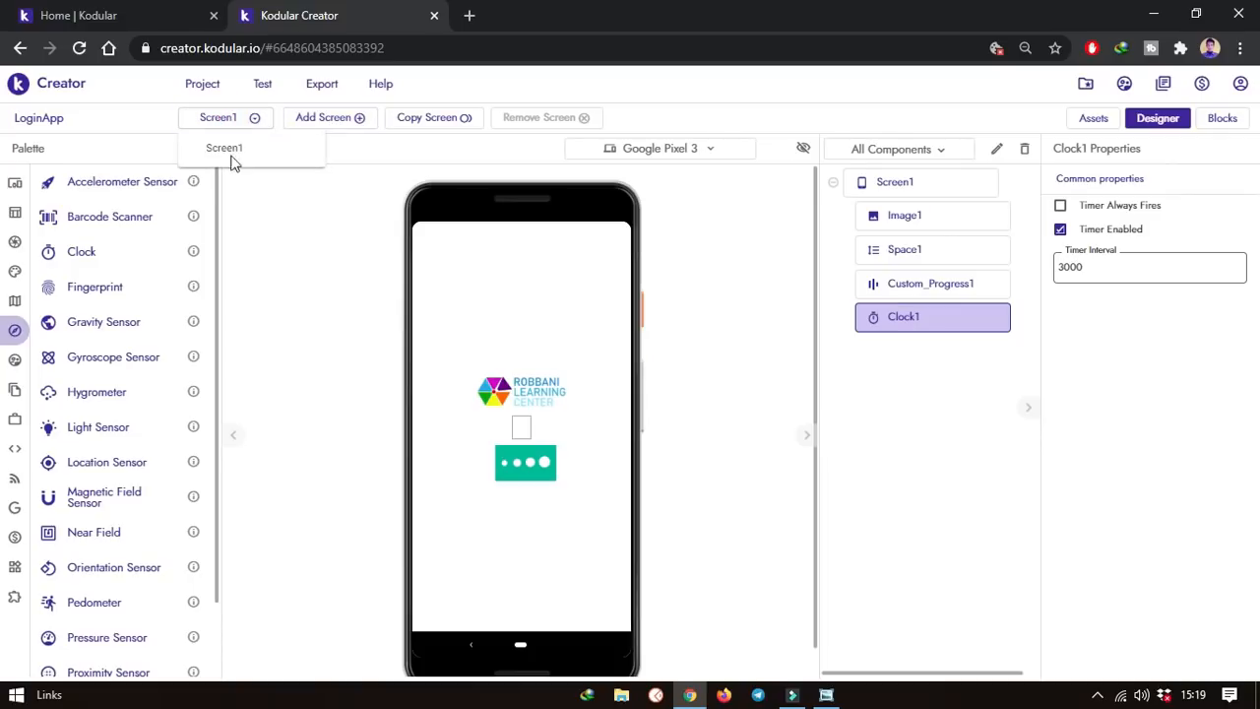
click(260, 227)
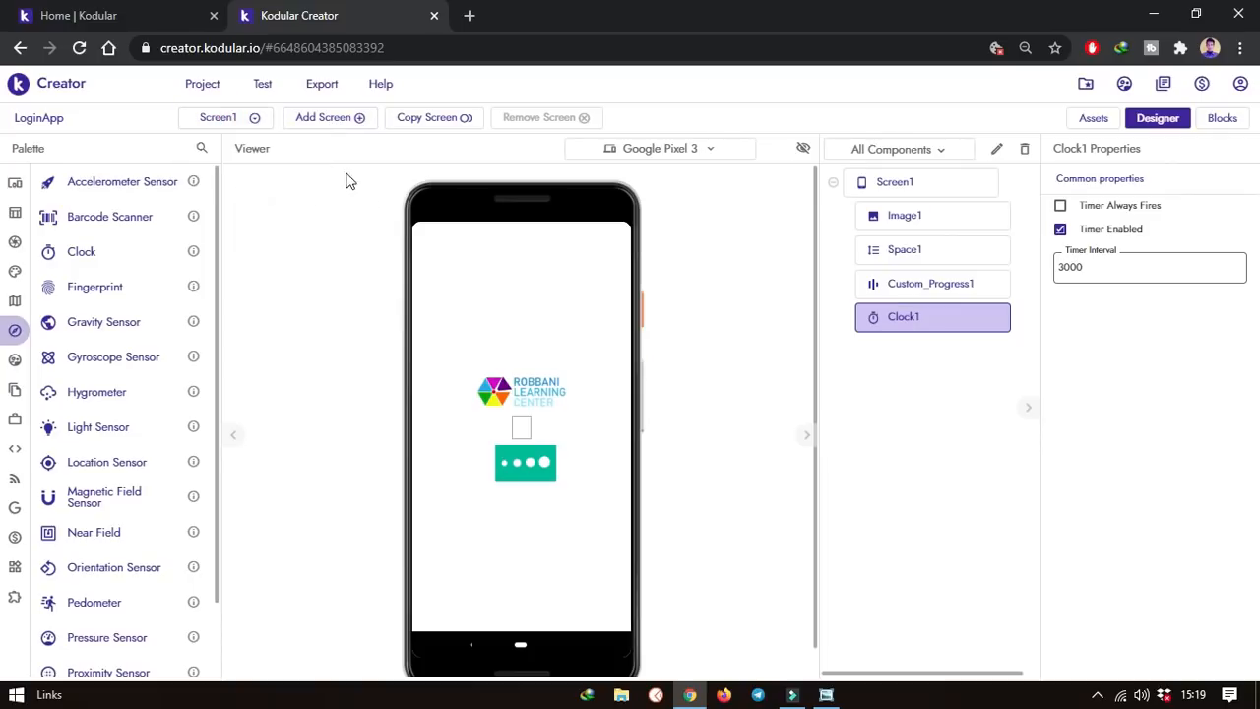
click(335, 123)
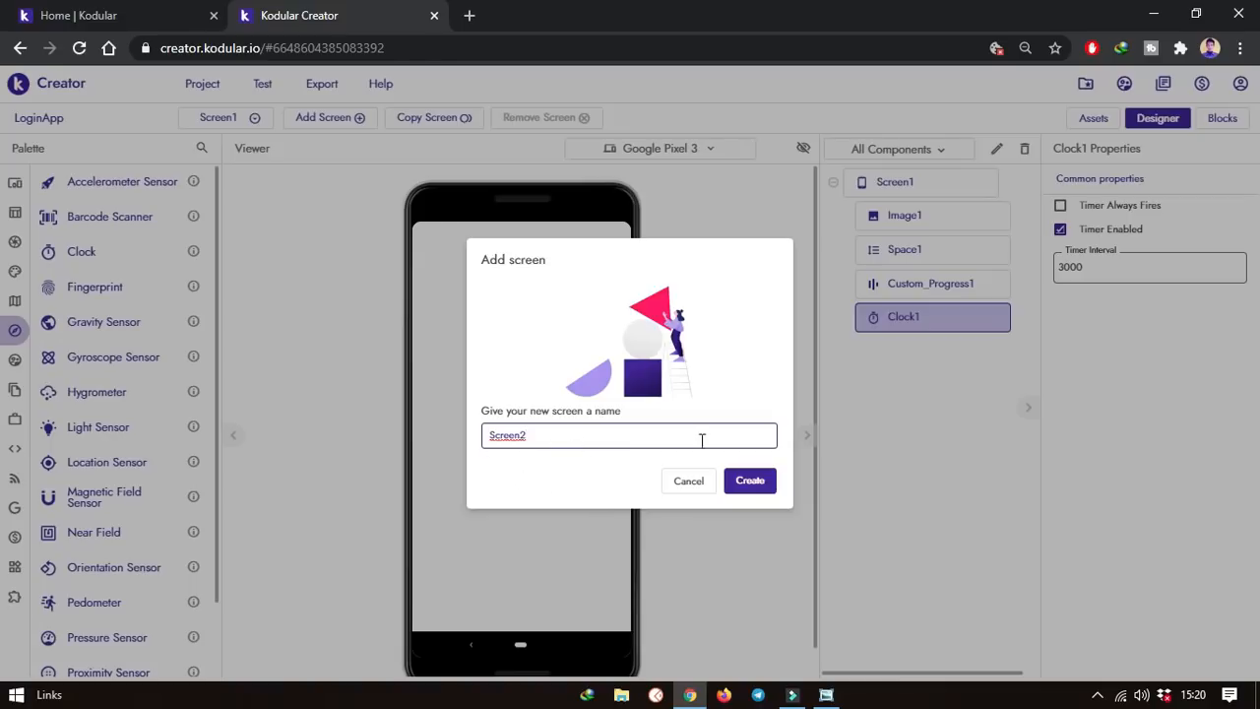
click(752, 482)
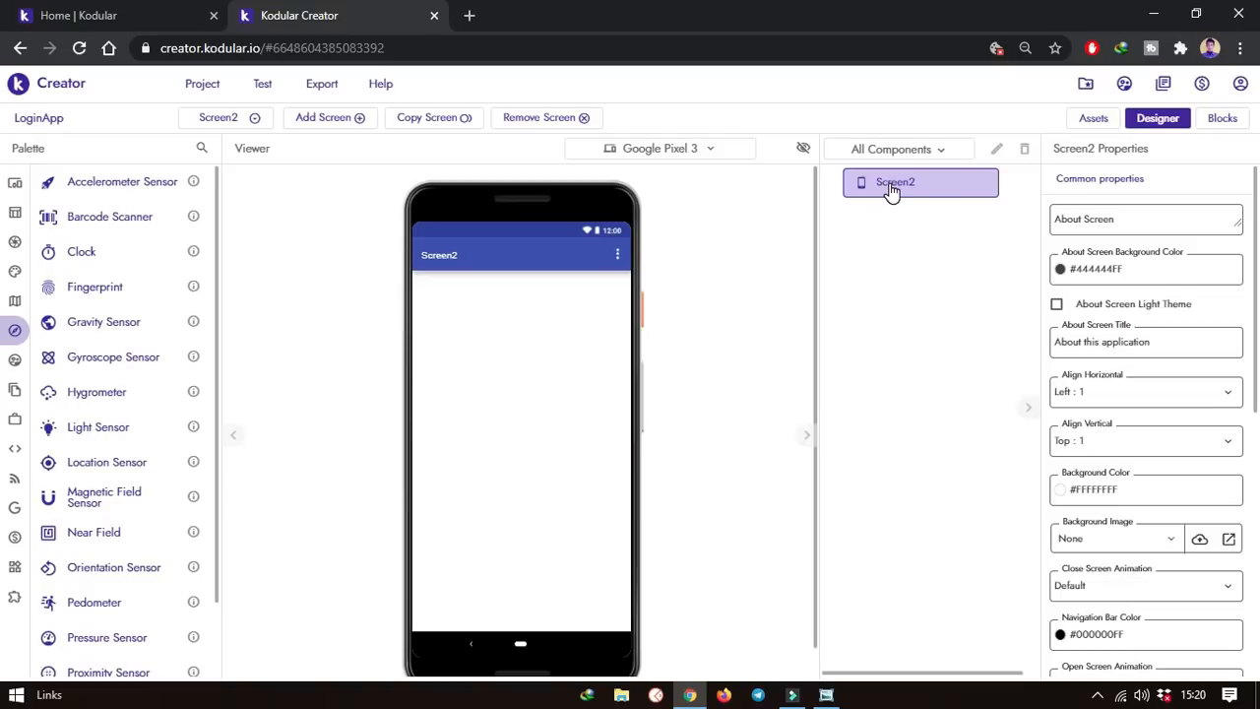
Hide the title, status bar and options menu on Screen2
scroll(1126, 394, down, 5)
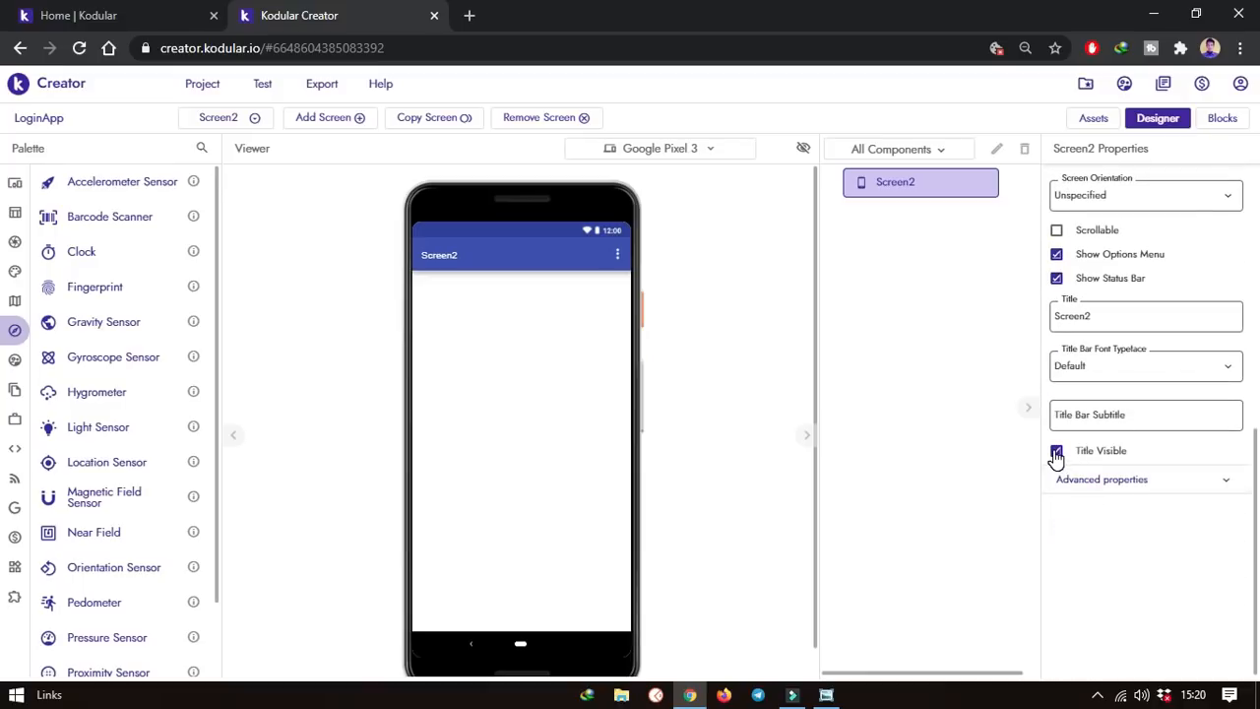
click(1056, 453)
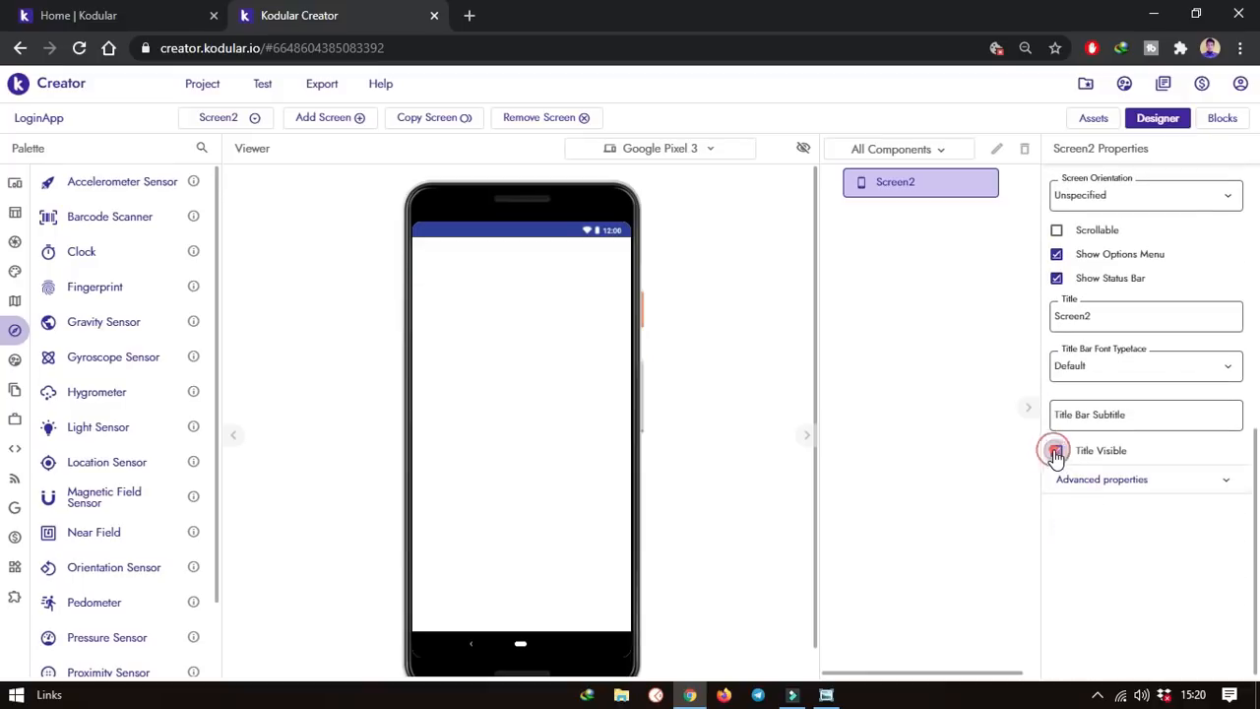
click(1056, 280)
click(1056, 254)
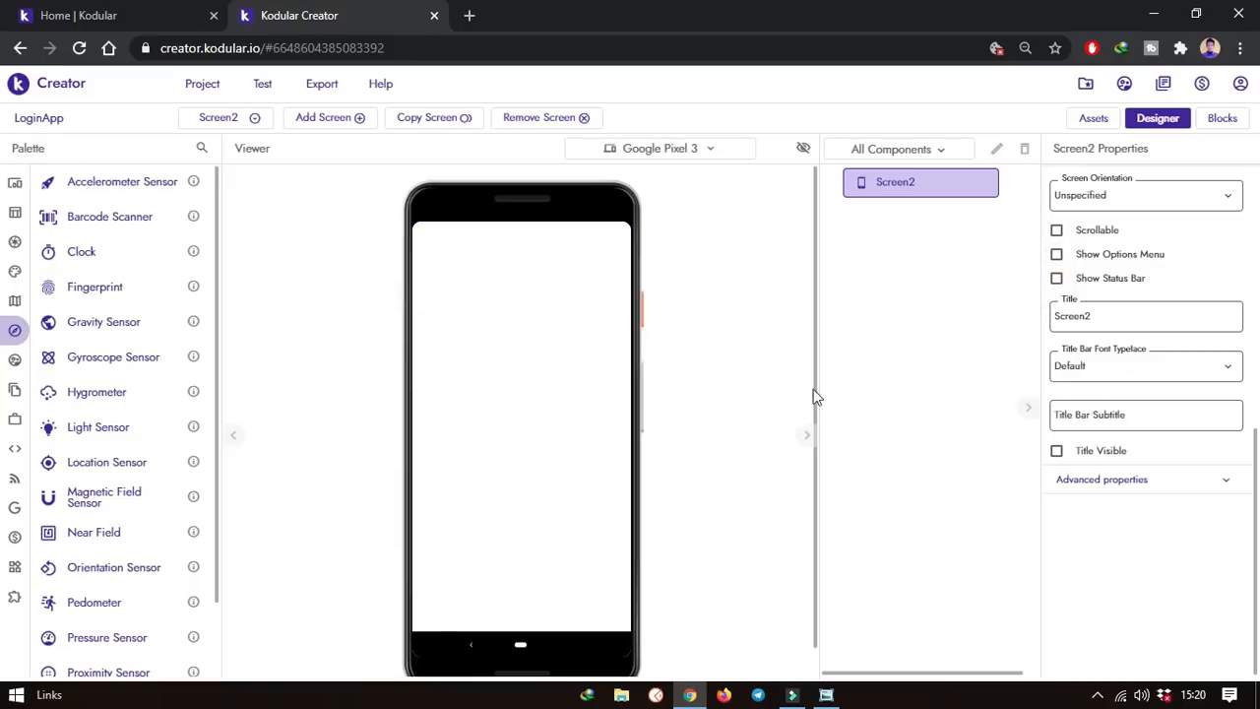
click(1101, 480)
Set Screen2's horizontal alignment to Center : 3
scroll(1132, 347, up, 3)
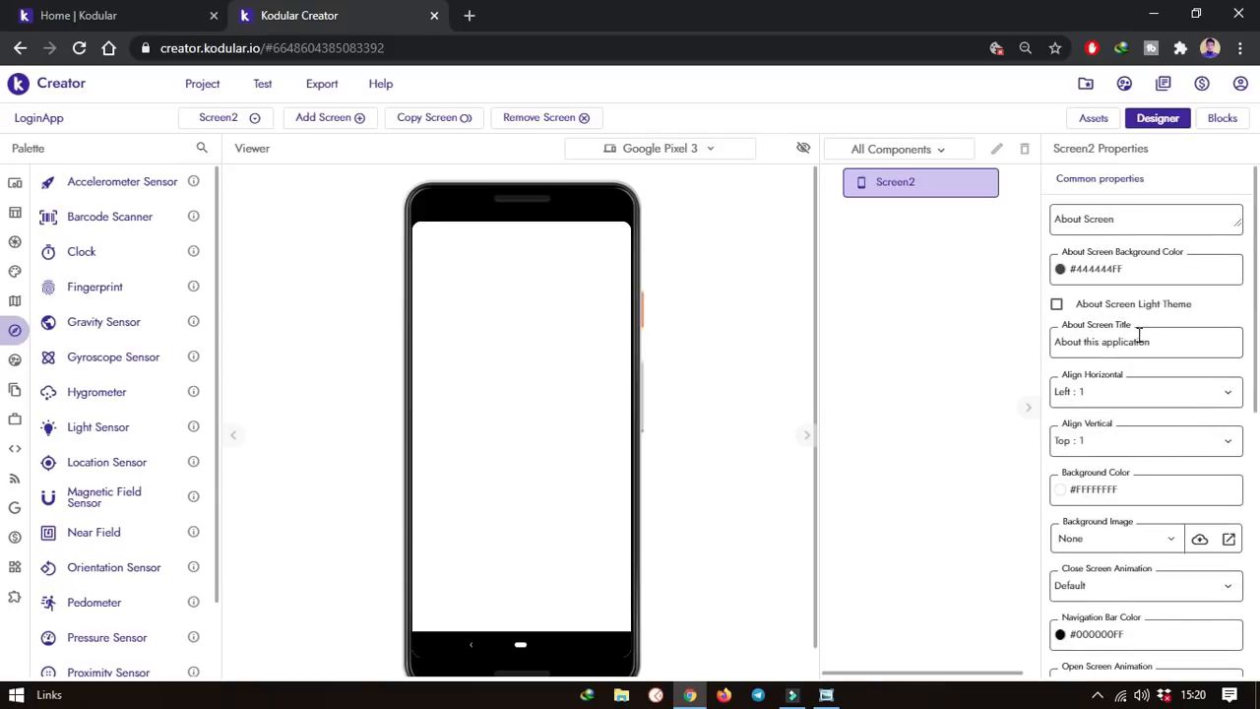
click(908, 187)
click(1094, 396)
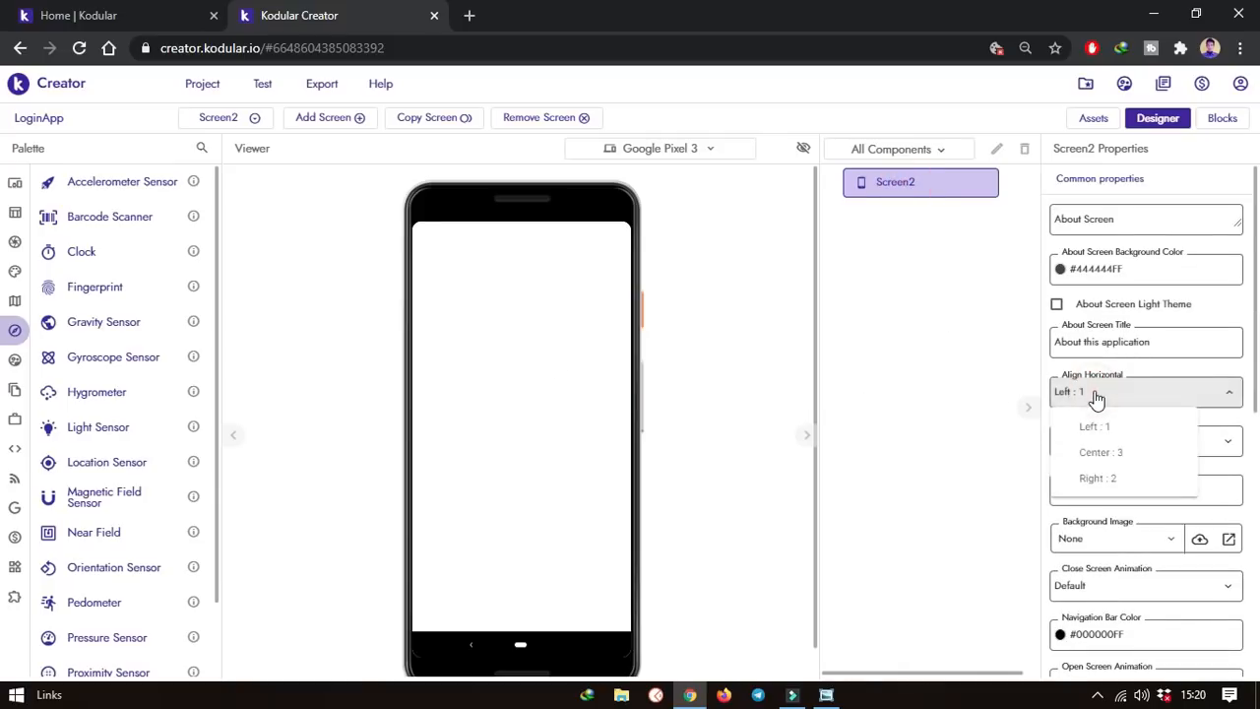
click(1100, 454)
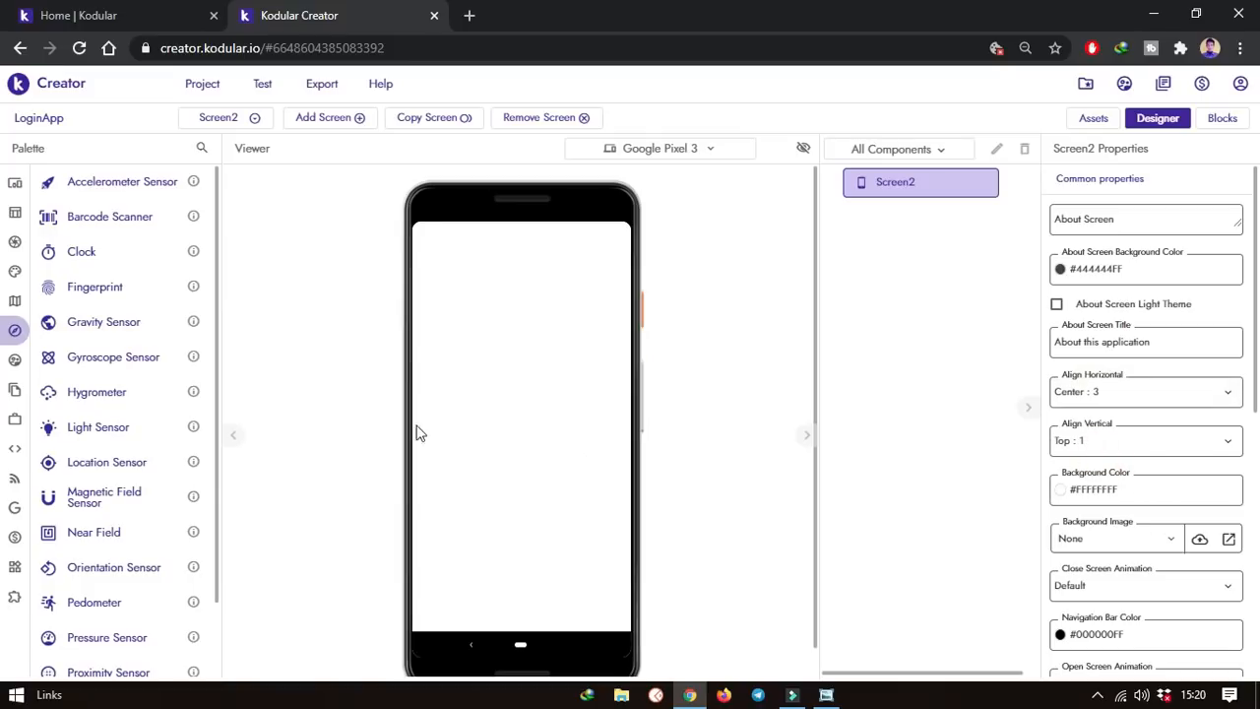
Check the second page in the Konsep 1.png sketch and add a Label component at the top of Screen2
click(830, 695)
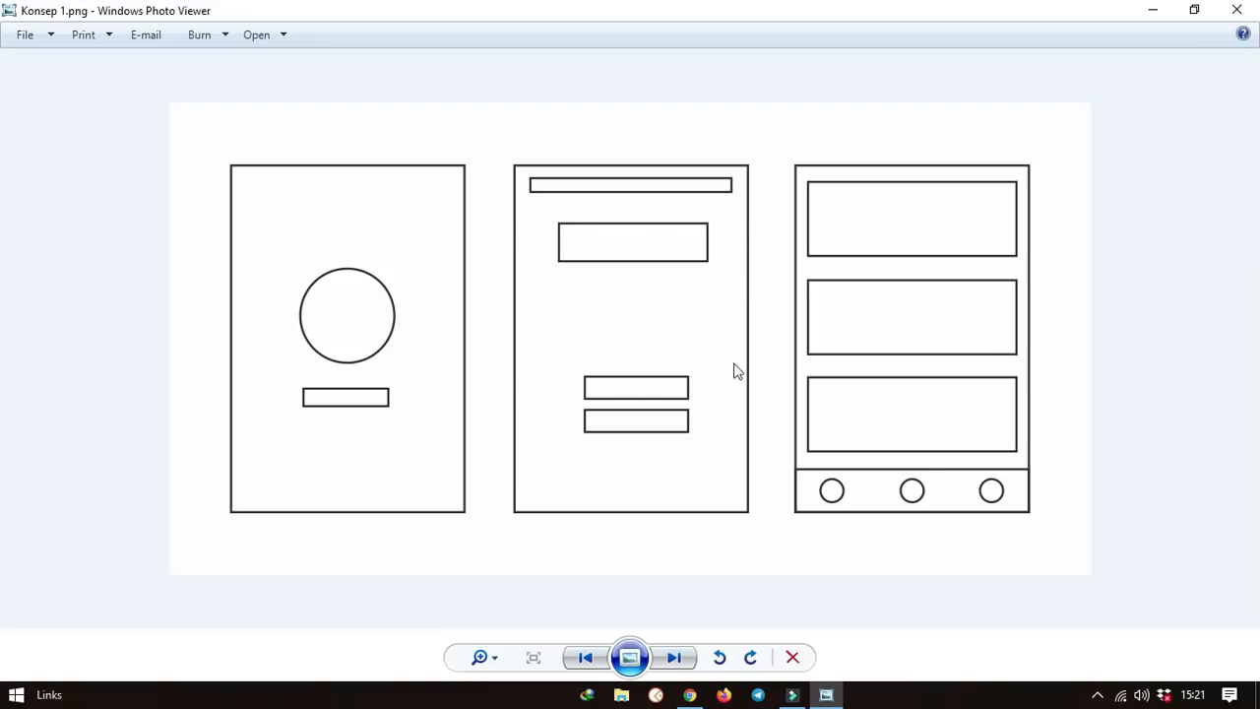
click(688, 695)
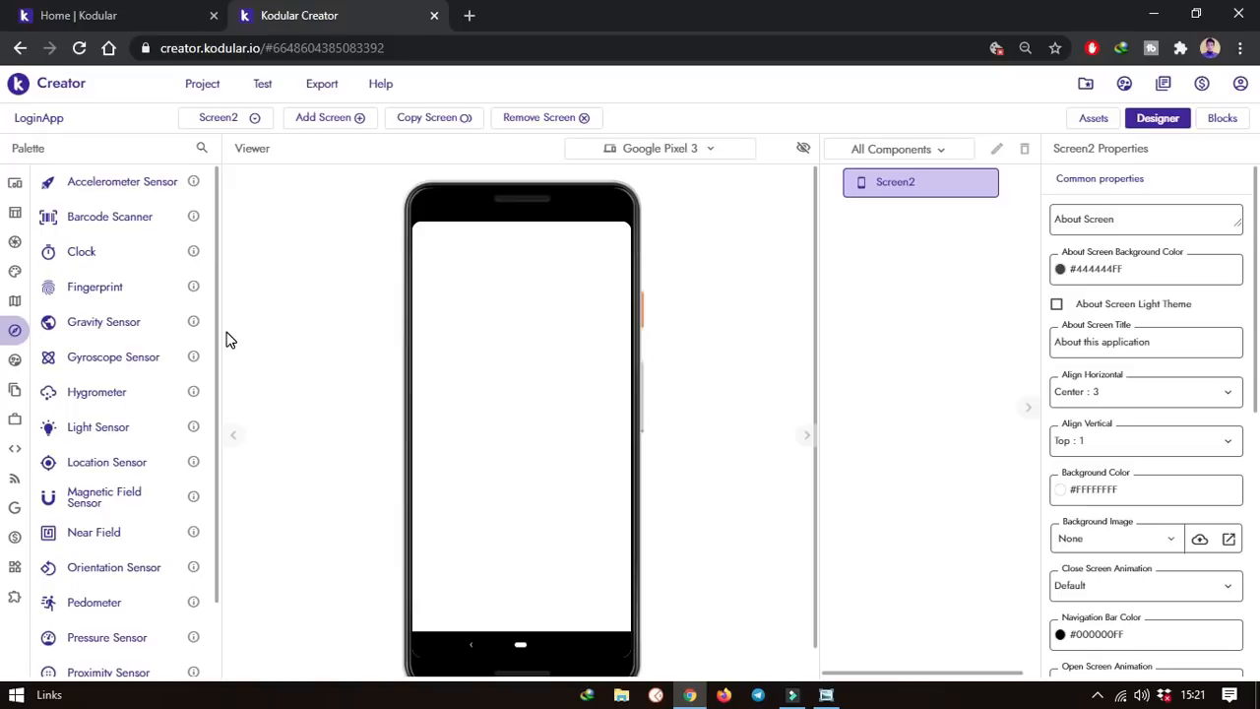
mouse_move(8, 343)
mouse_move(76, 358)
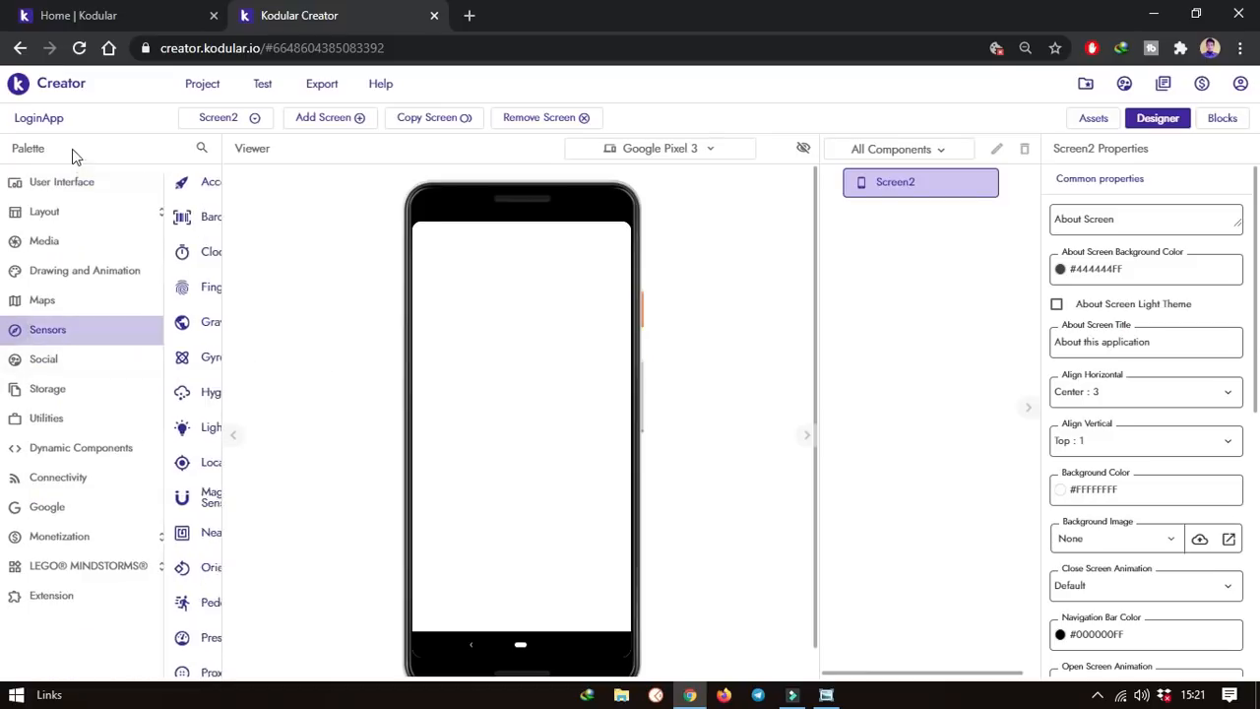
click(74, 187)
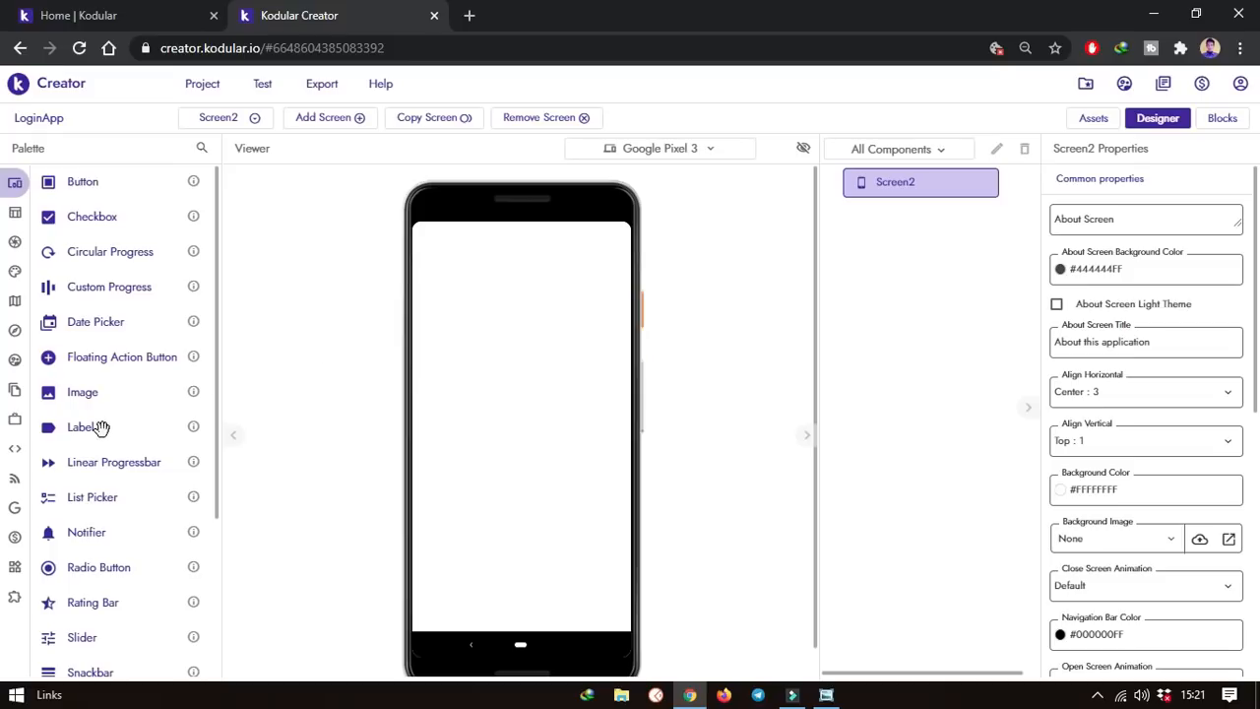
drag(102, 428, 527, 249)
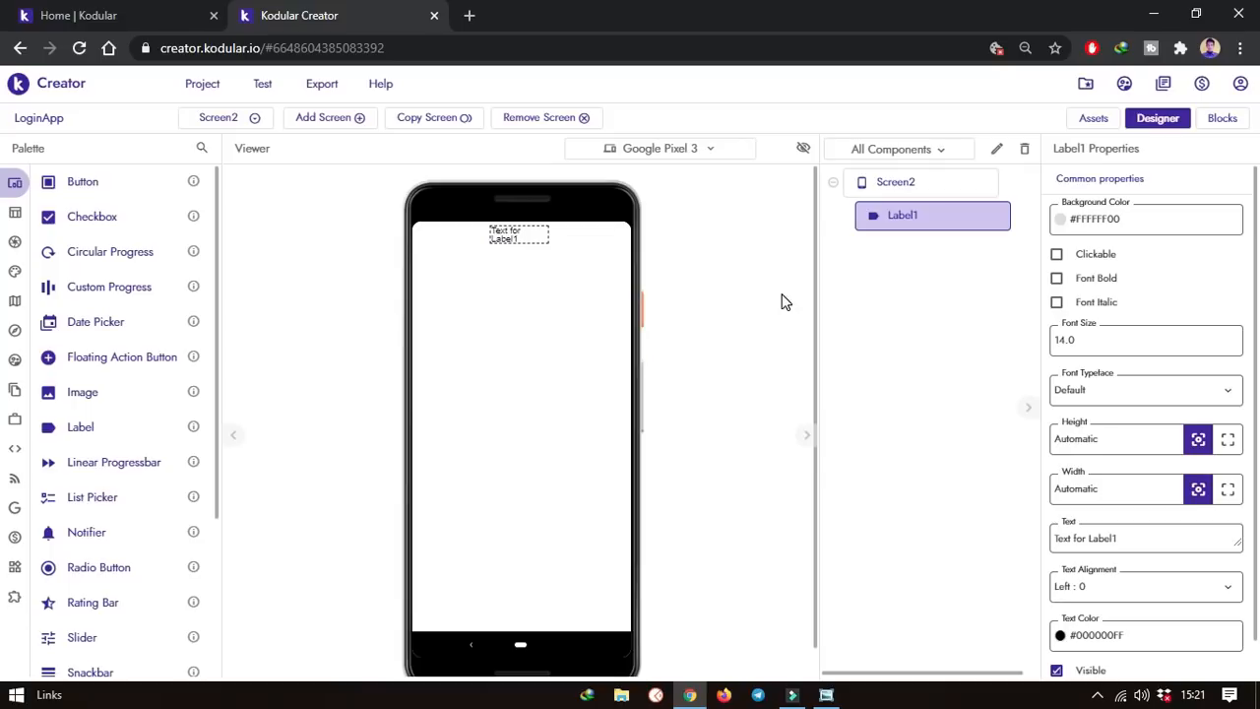
Set the label's width to Fill parent and its text alignment to Center : 1
click(527, 238)
click(541, 236)
click(1228, 492)
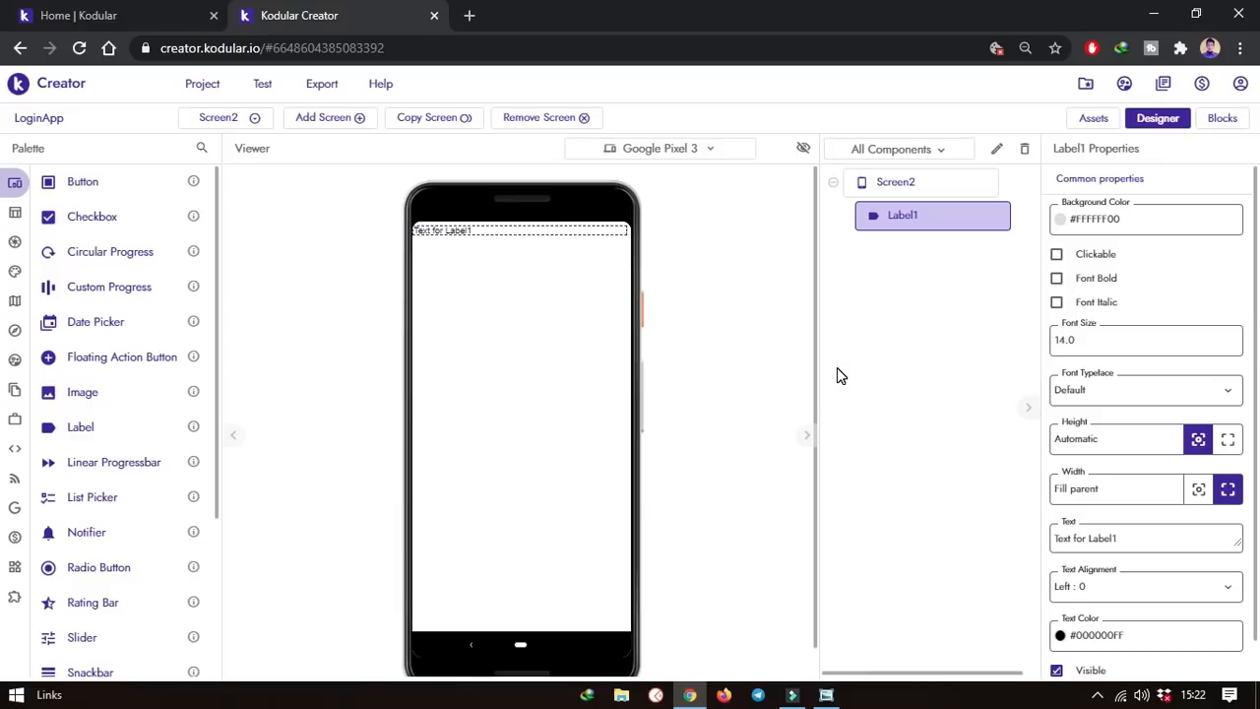
click(469, 232)
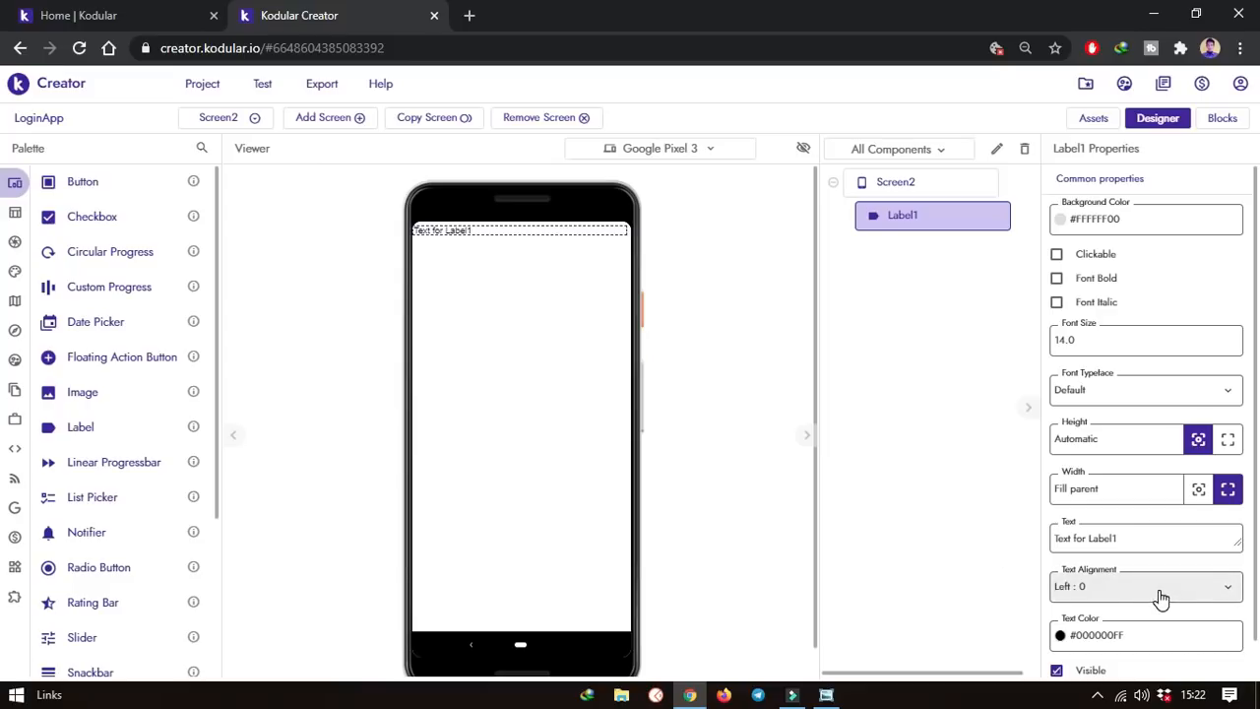
click(1109, 595)
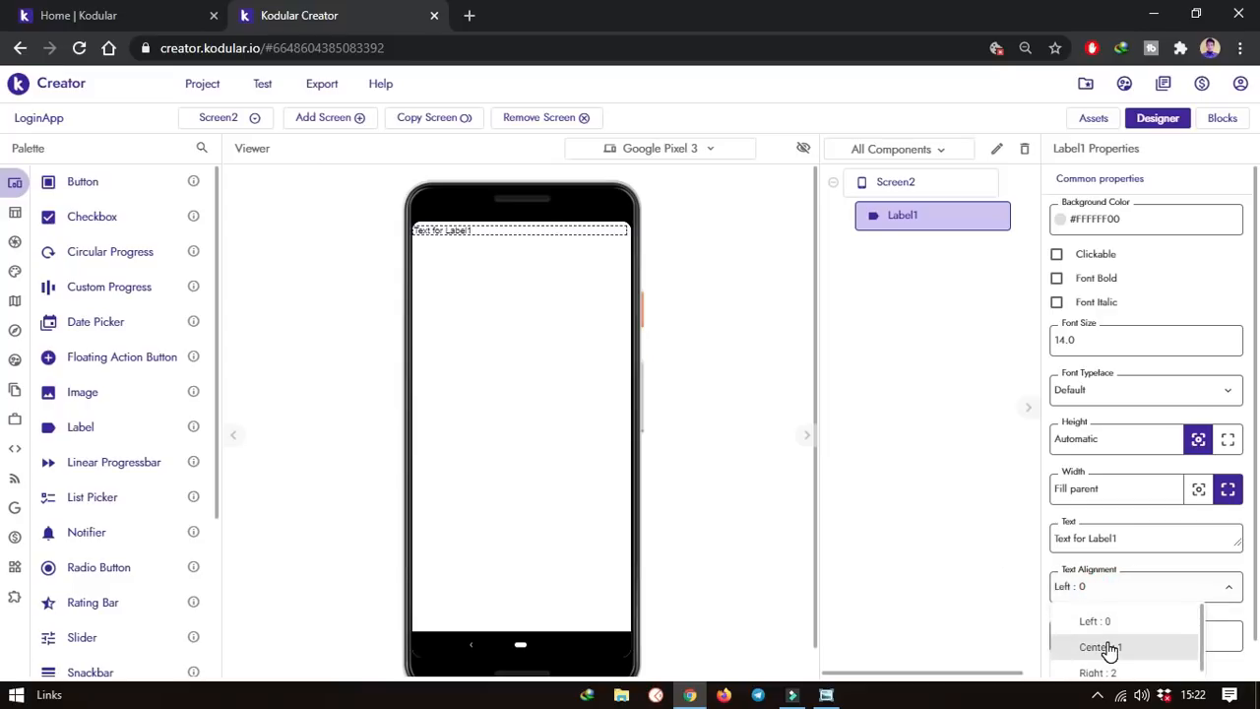
click(1100, 647)
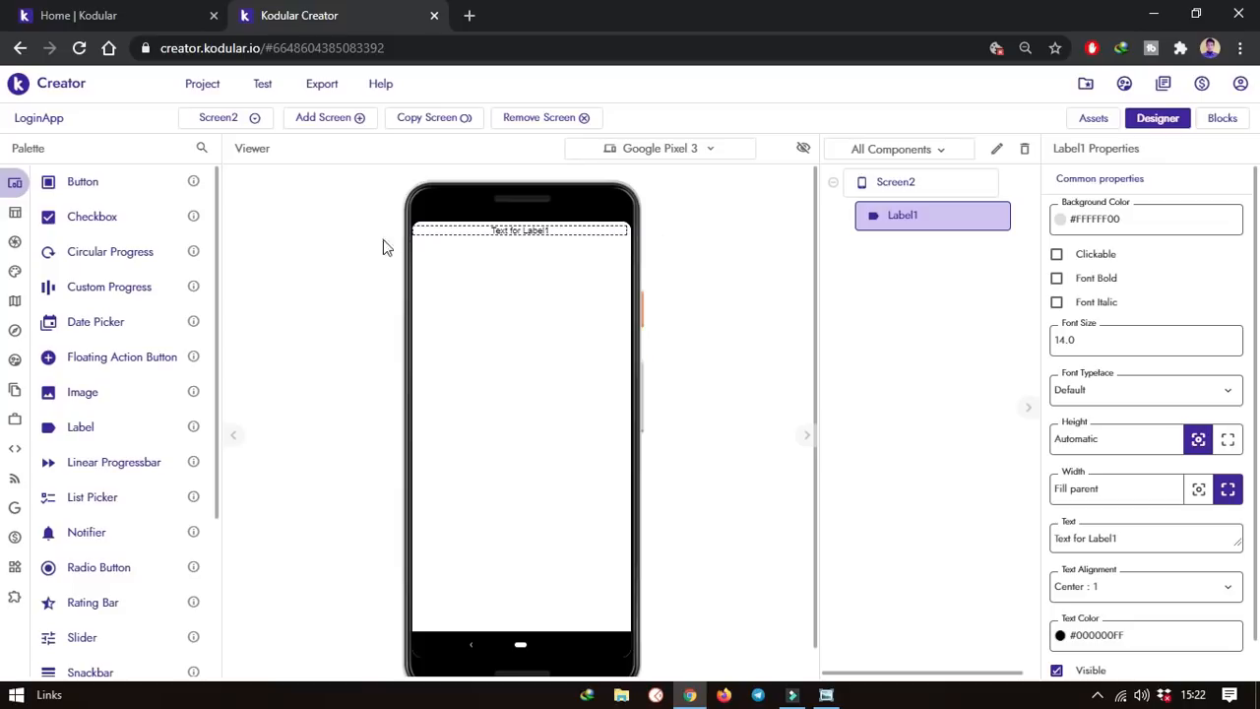
Review the label's text color and advanced properties
click(1089, 634)
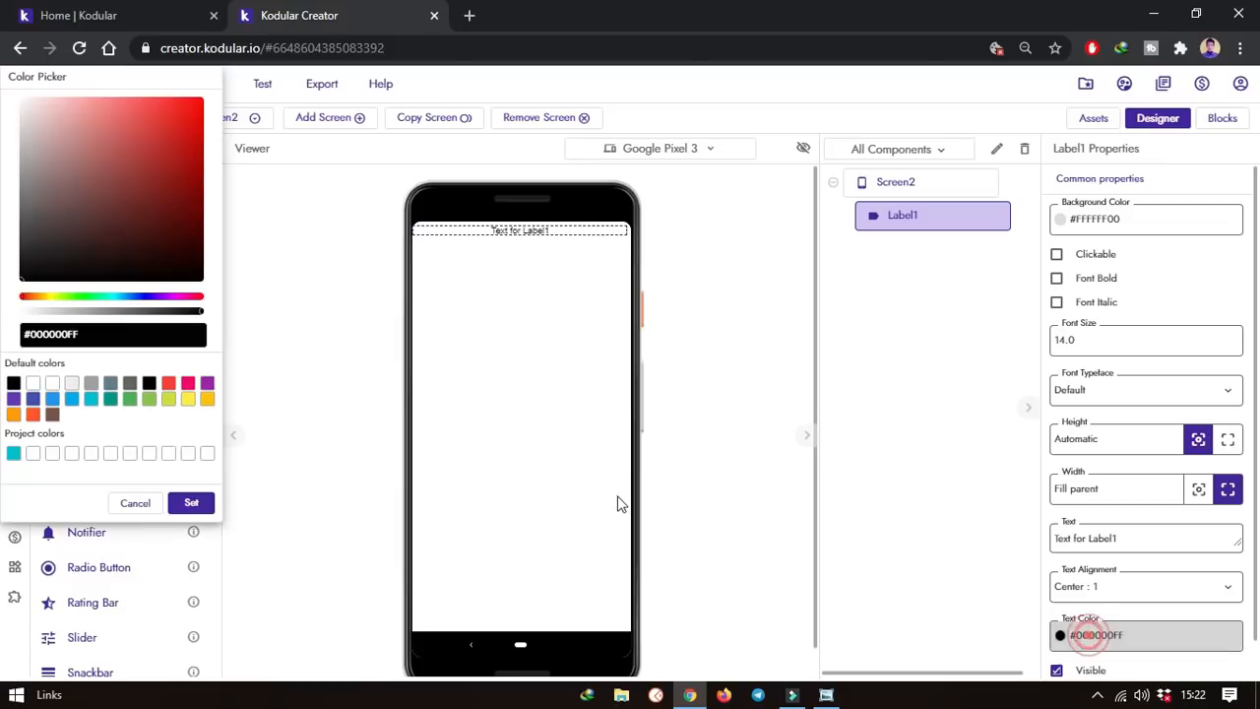
click(192, 504)
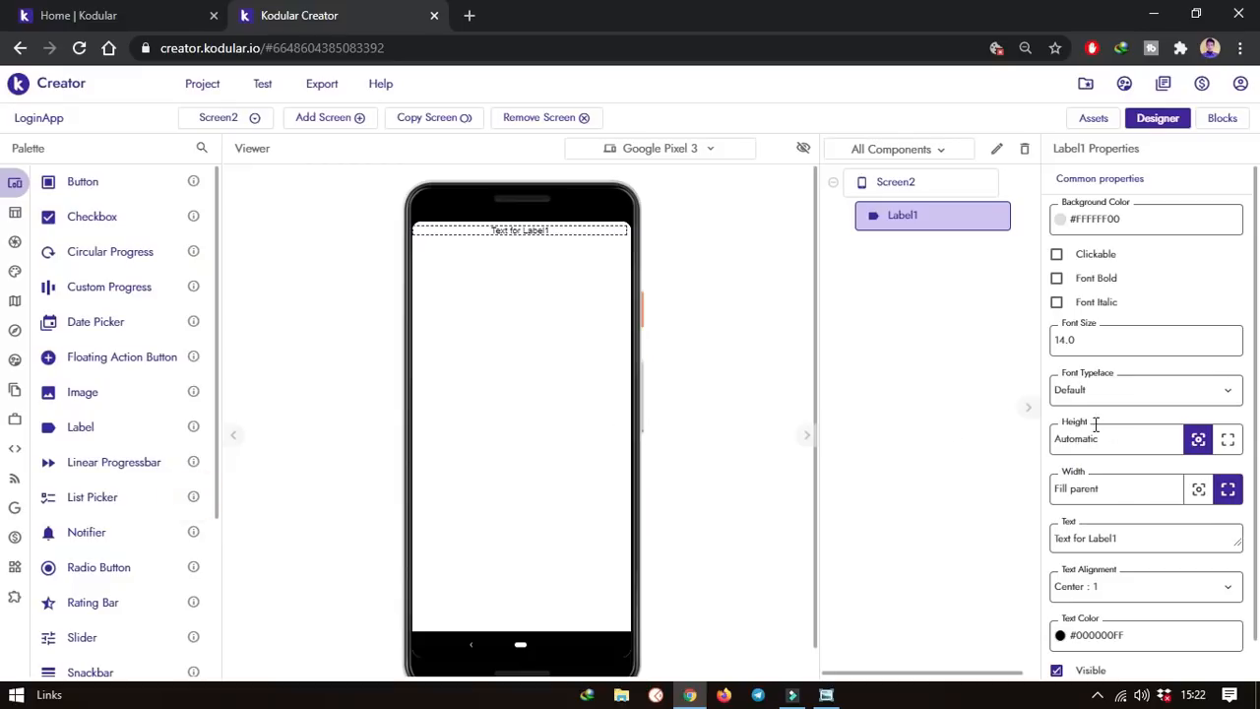
scroll(1170, 591, down, 1)
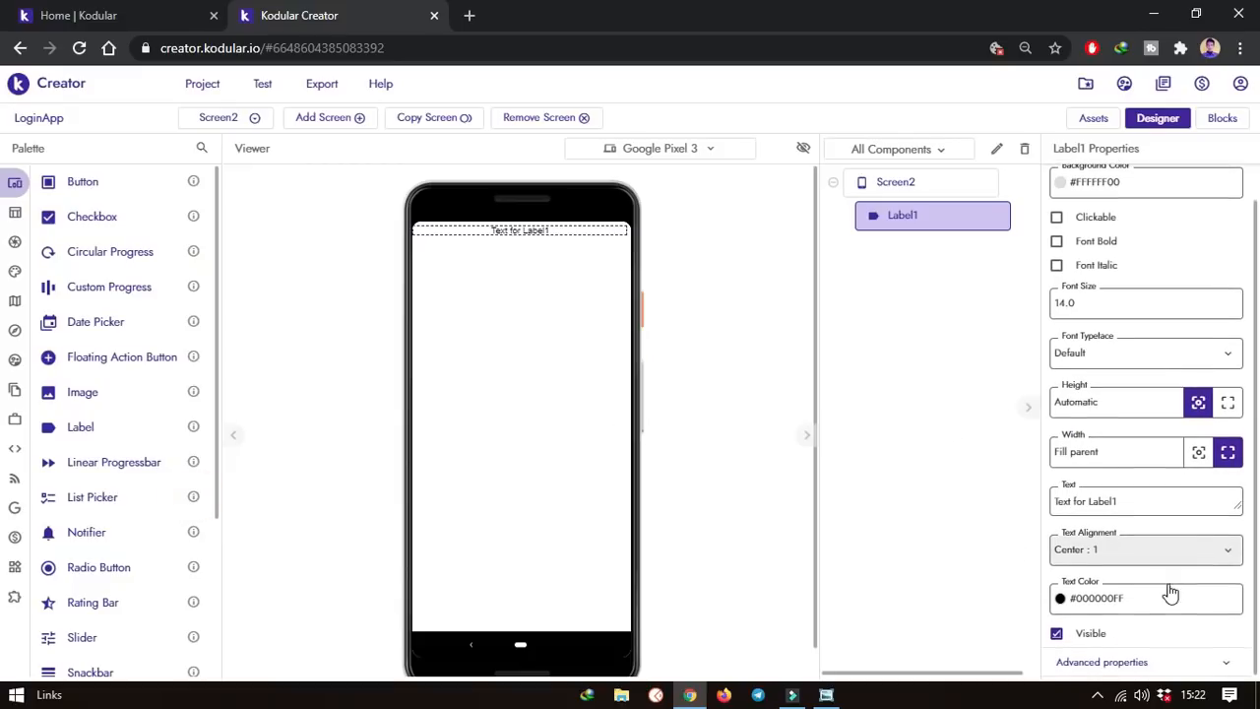
click(1112, 667)
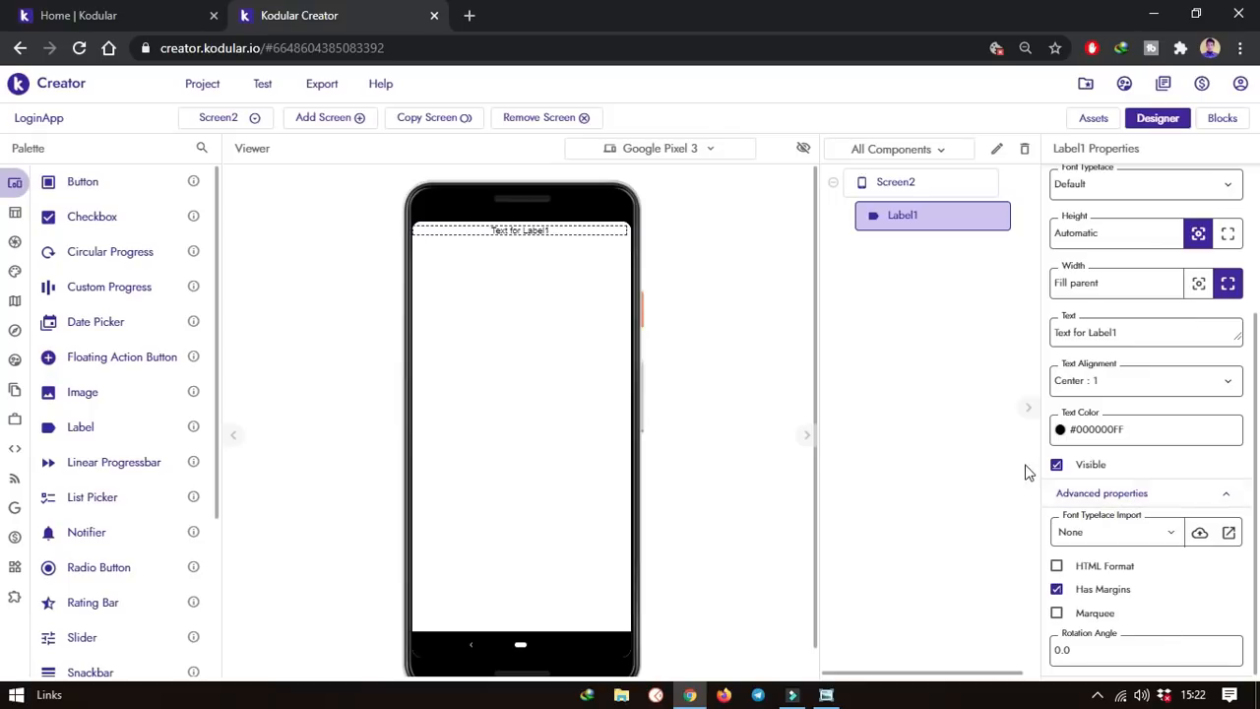
click(1093, 495)
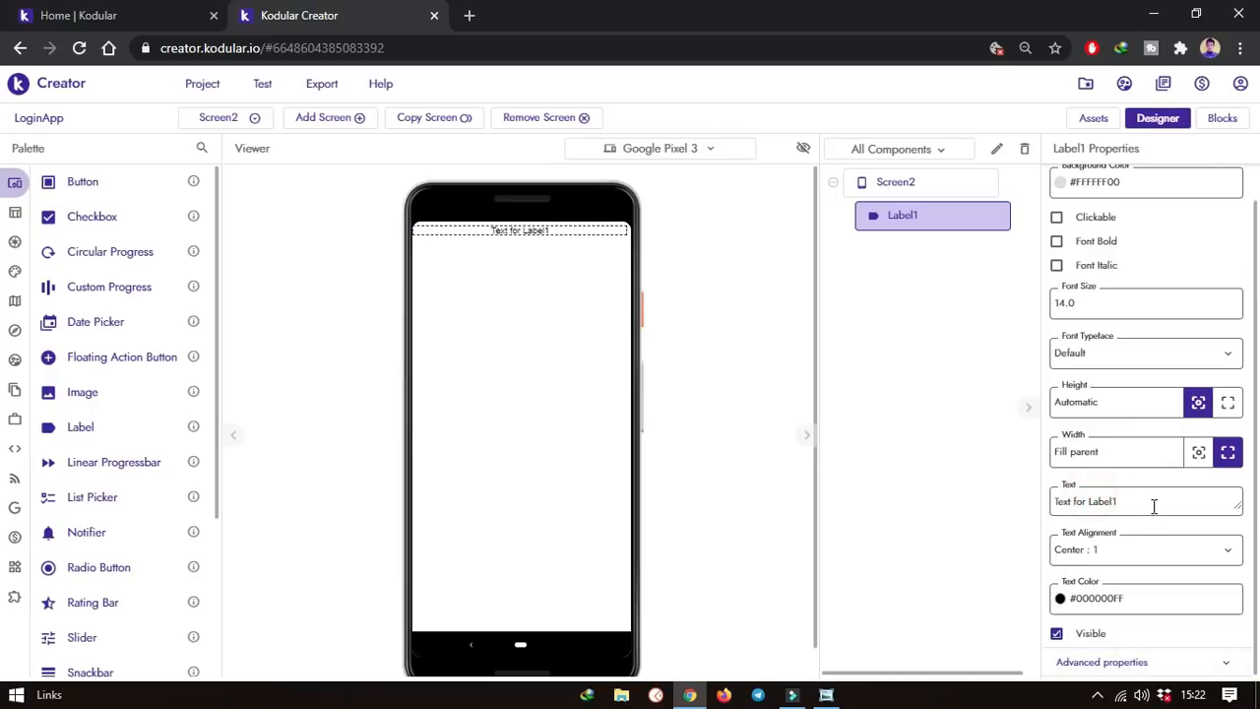
Replace the label's text with "Selamat Datang di Toko Kami, Semoga Anda Puas Berbelanja di sini"
click(1150, 501)
triple_click(1151, 501)
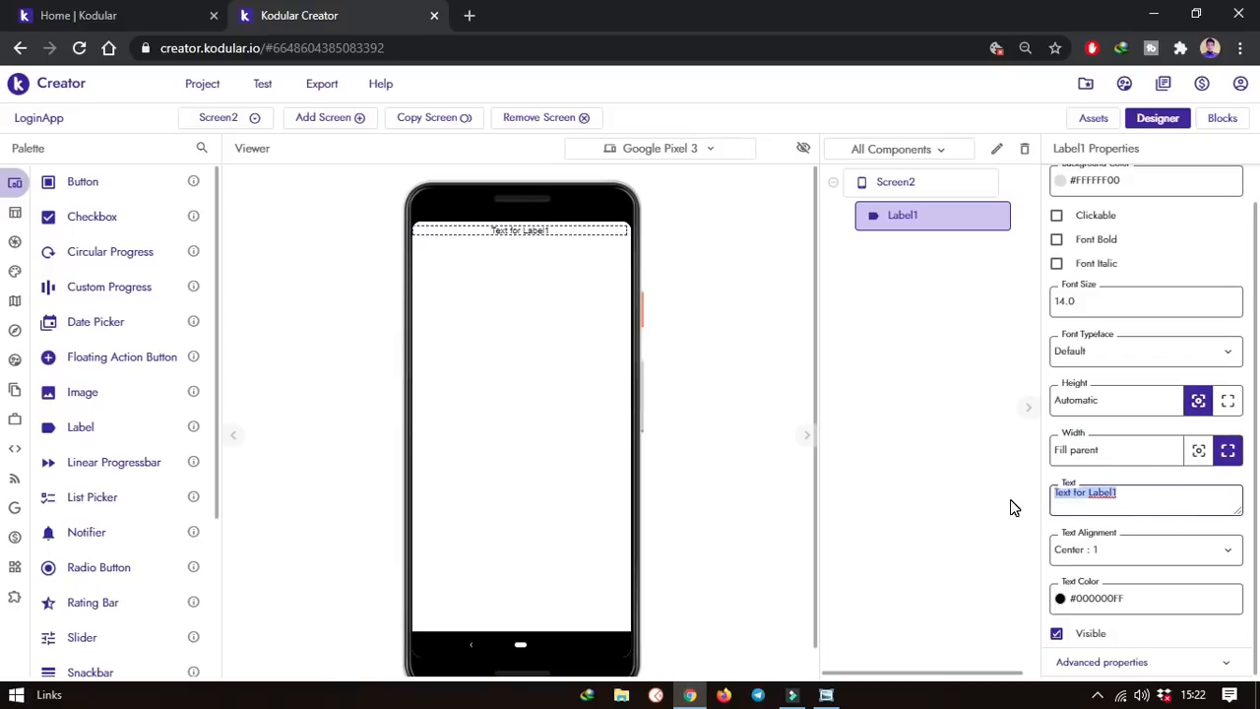
text(Selamat Datang di Toko)
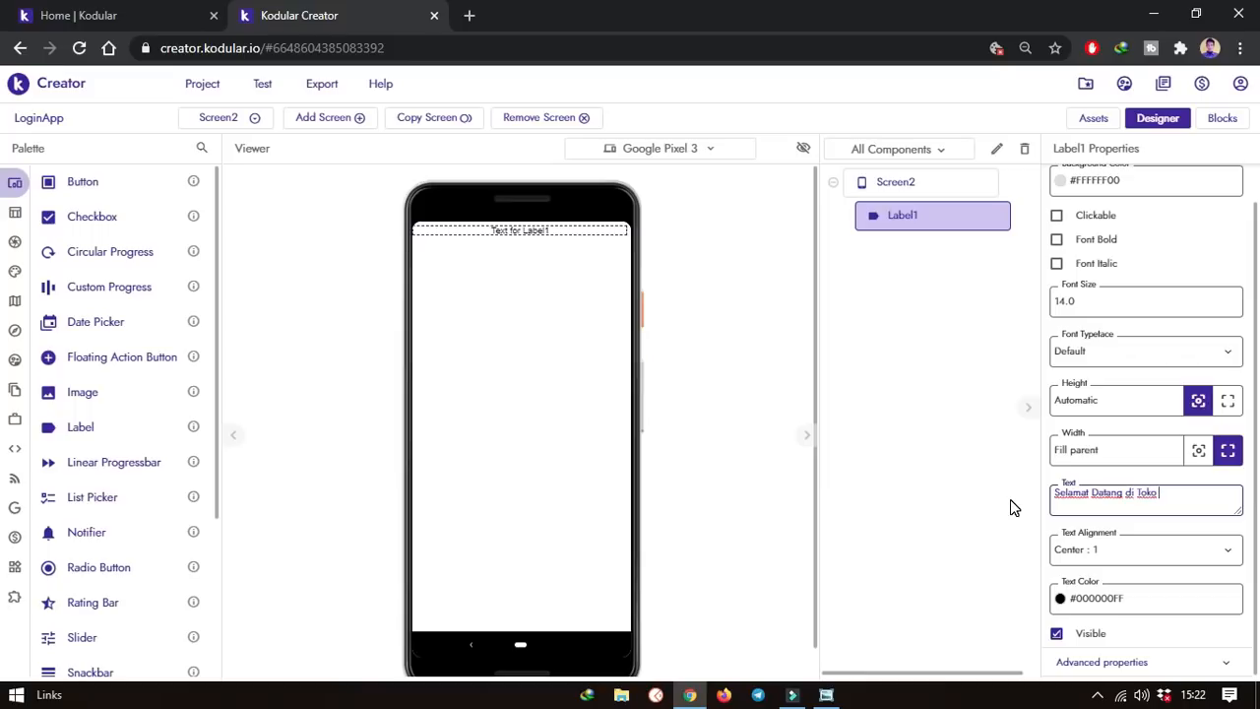
text( Ka)
text(mi.)
text( Se)
text(mo)
text(ga)
text( Anda)
text( Puas)
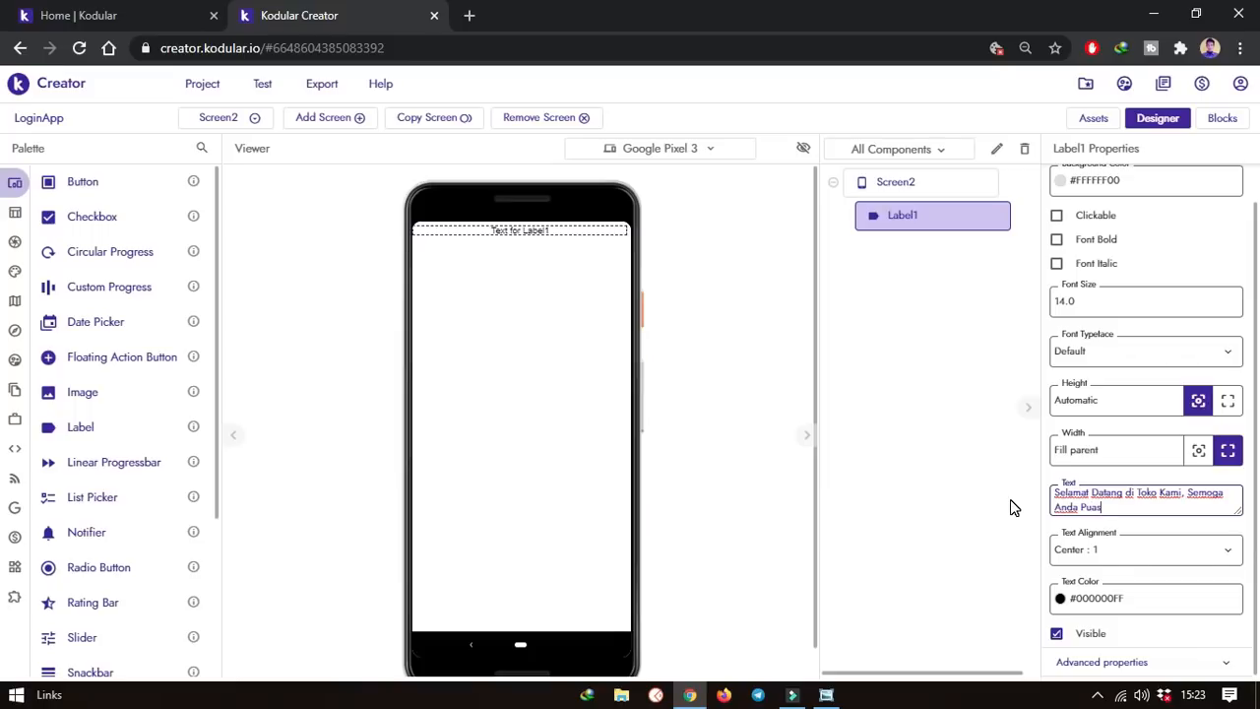
text(Berbelanja di sini)
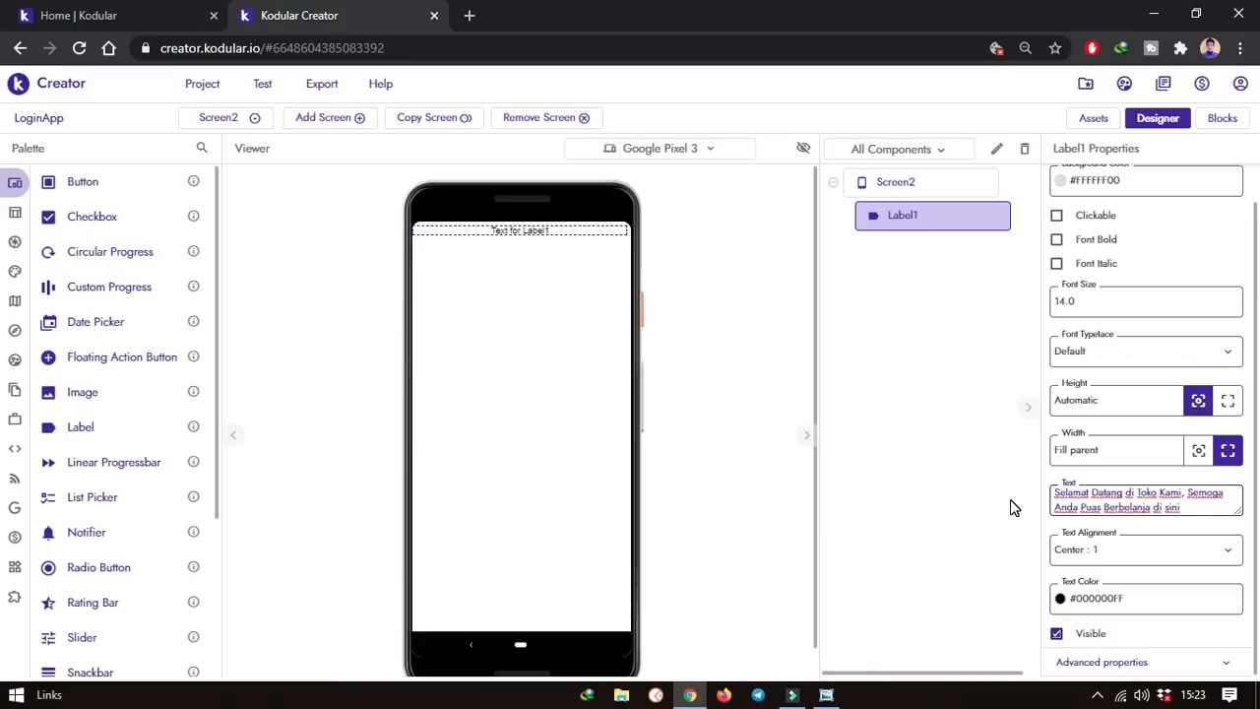
click(737, 403)
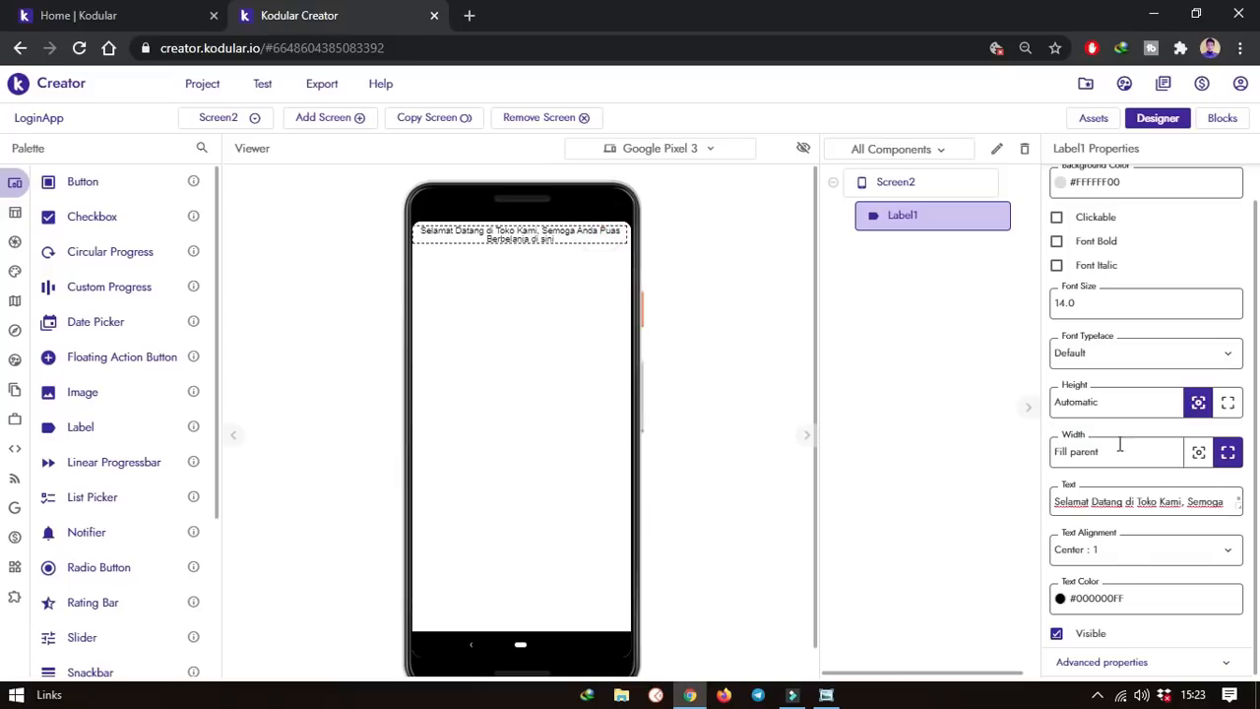
Set the label's width to Automatic and enable its Marquee option
click(1197, 454)
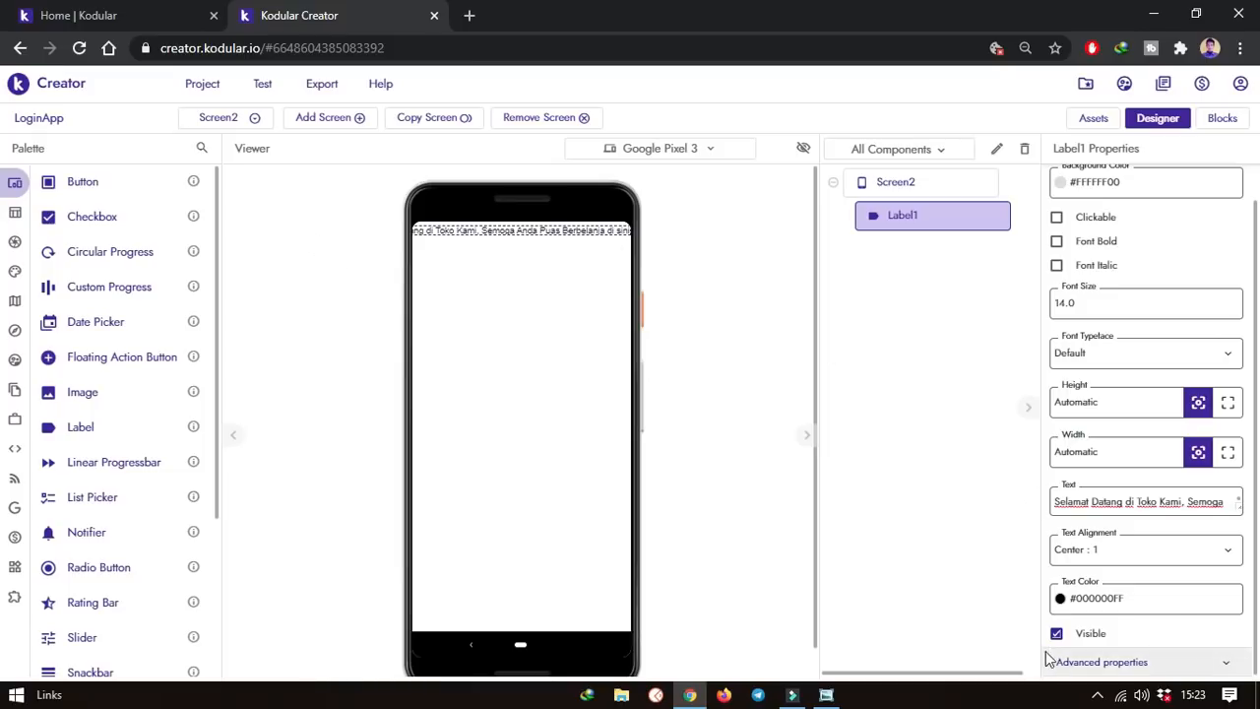
click(1133, 666)
scroll(1165, 626, down, 2)
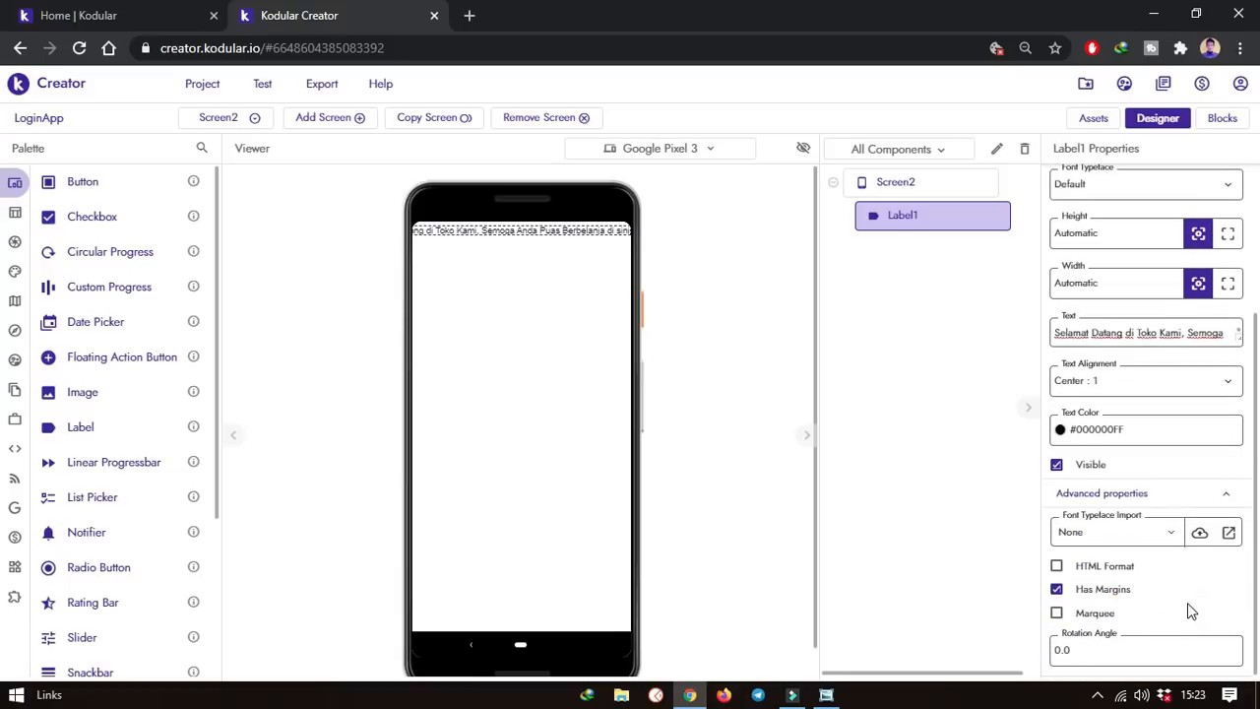
click(1055, 614)
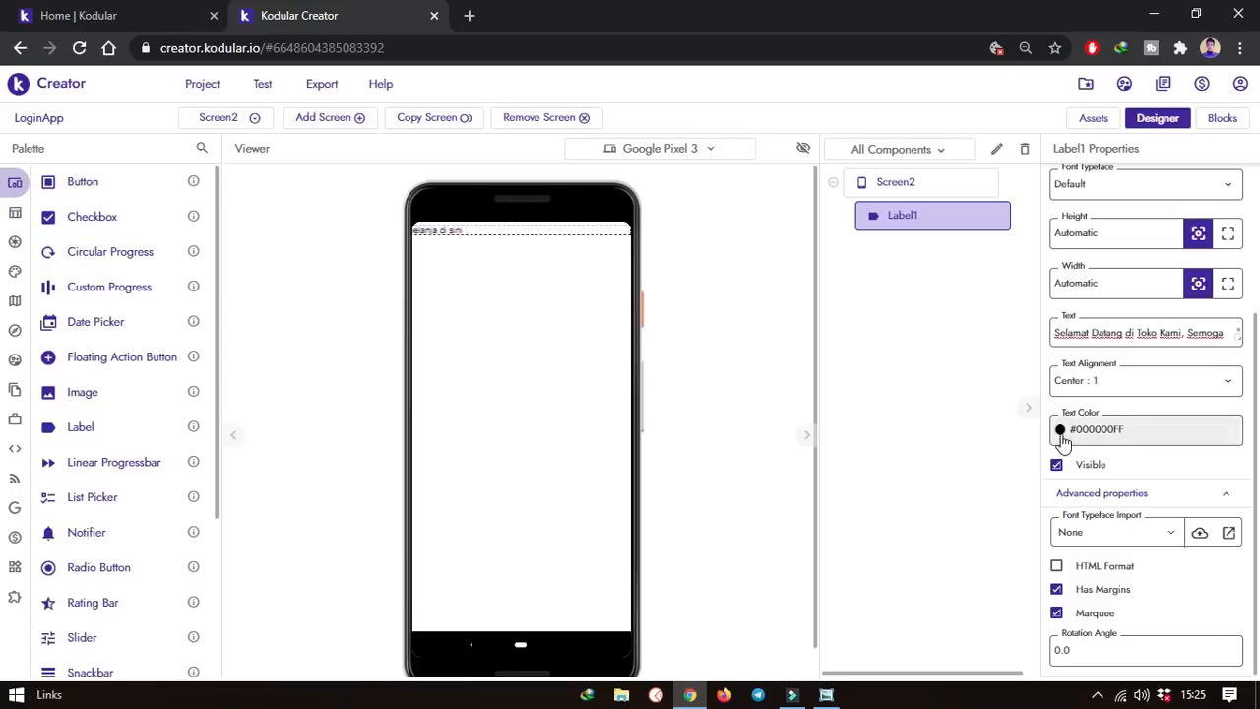
Make the label's font bold and set its font size to 20
scroll(1116, 450, up, 2)
scroll(1116, 443, up, 1)
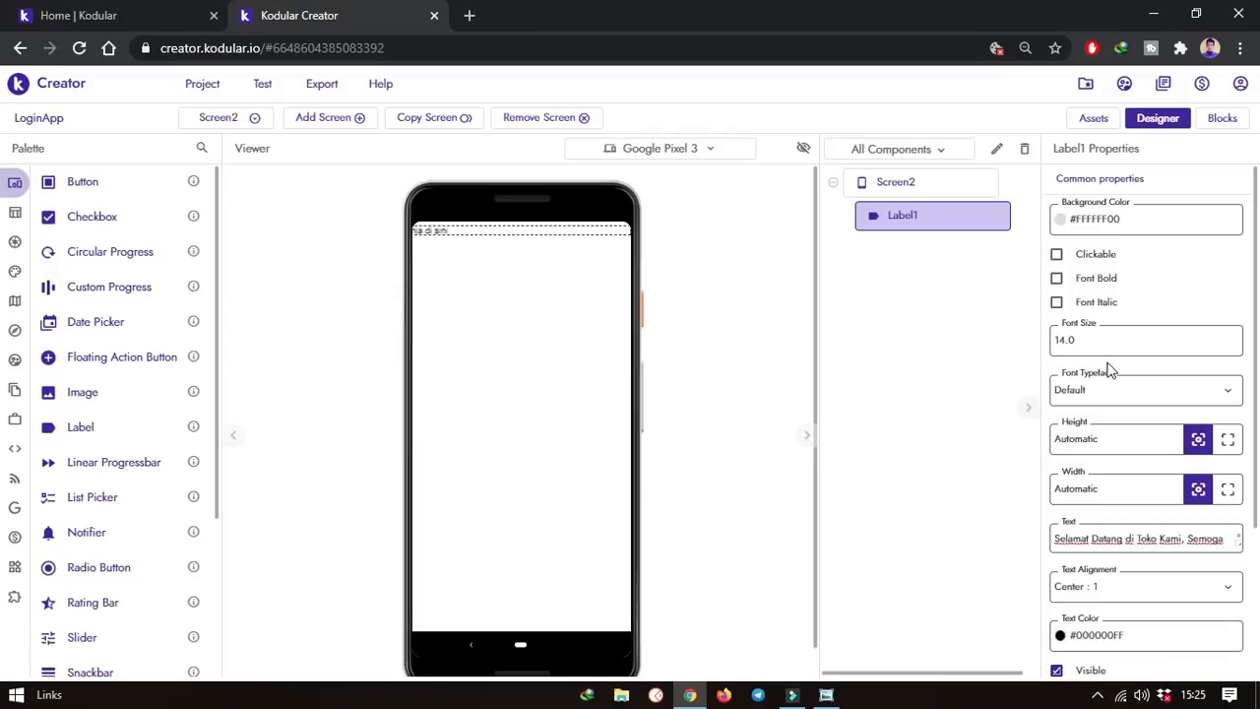
click(1057, 279)
drag(1099, 341, 1023, 346)
text(20)
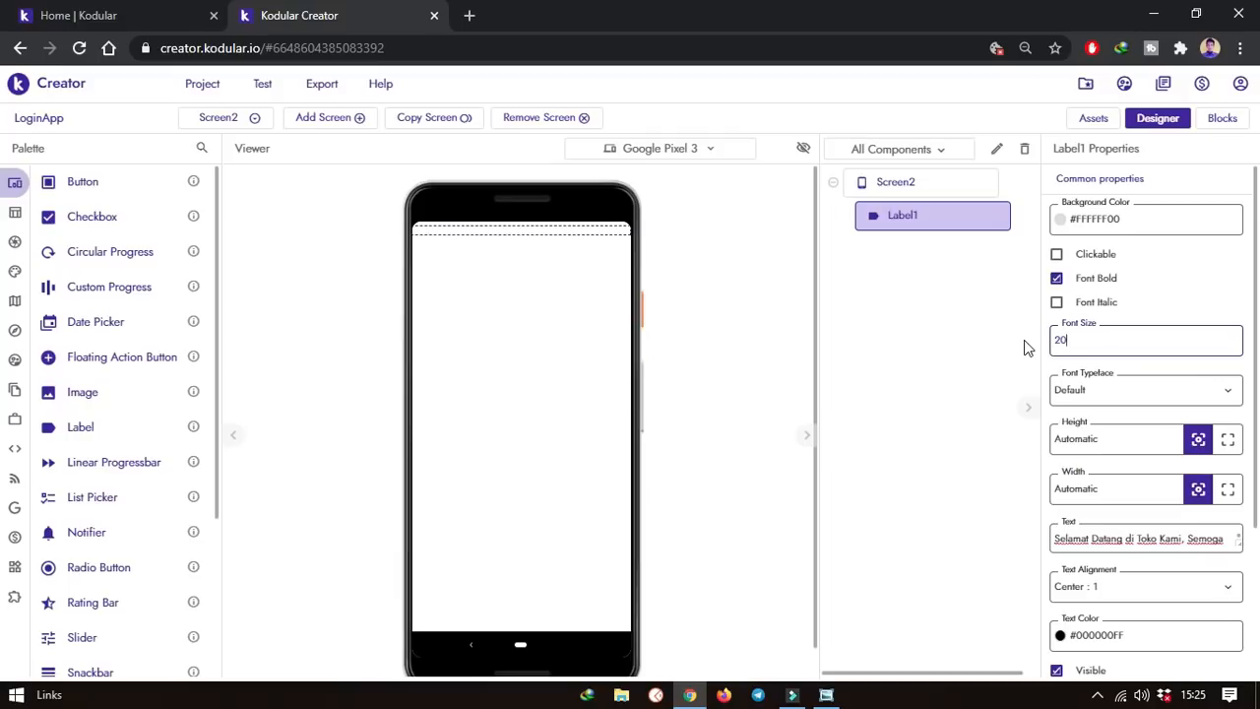
key(Return)
click(748, 363)
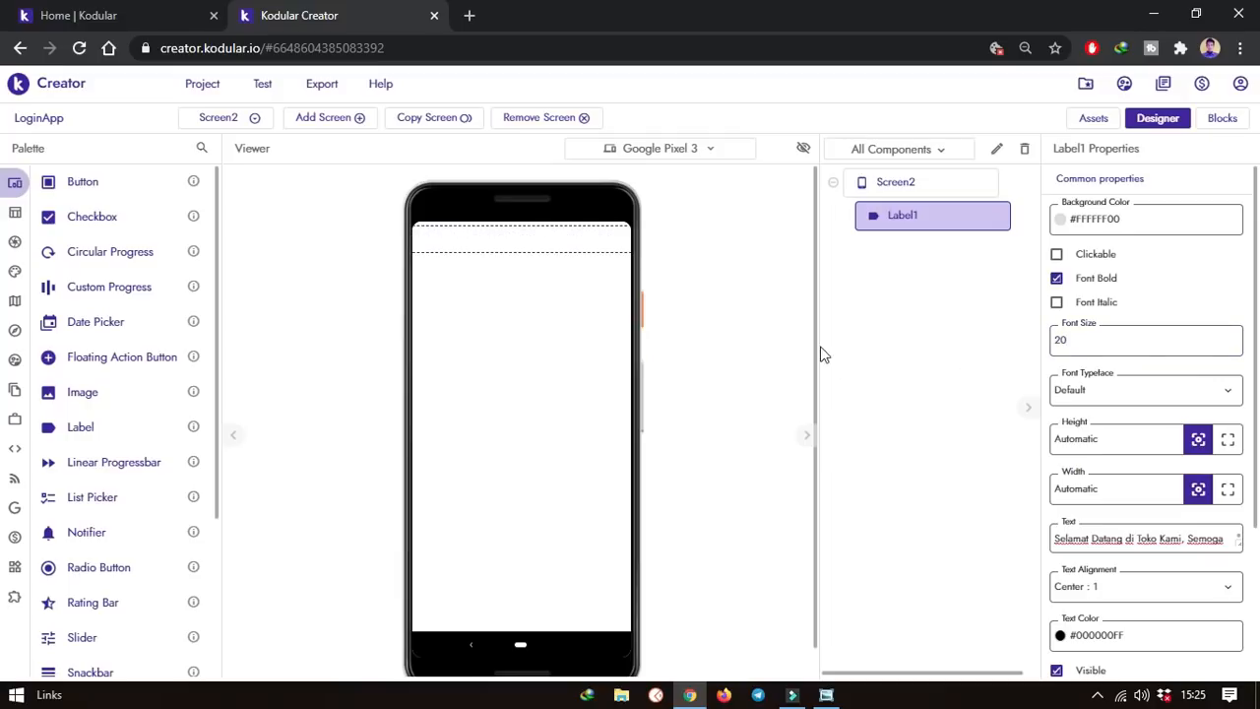
click(557, 240)
scroll(1139, 630, down, 2)
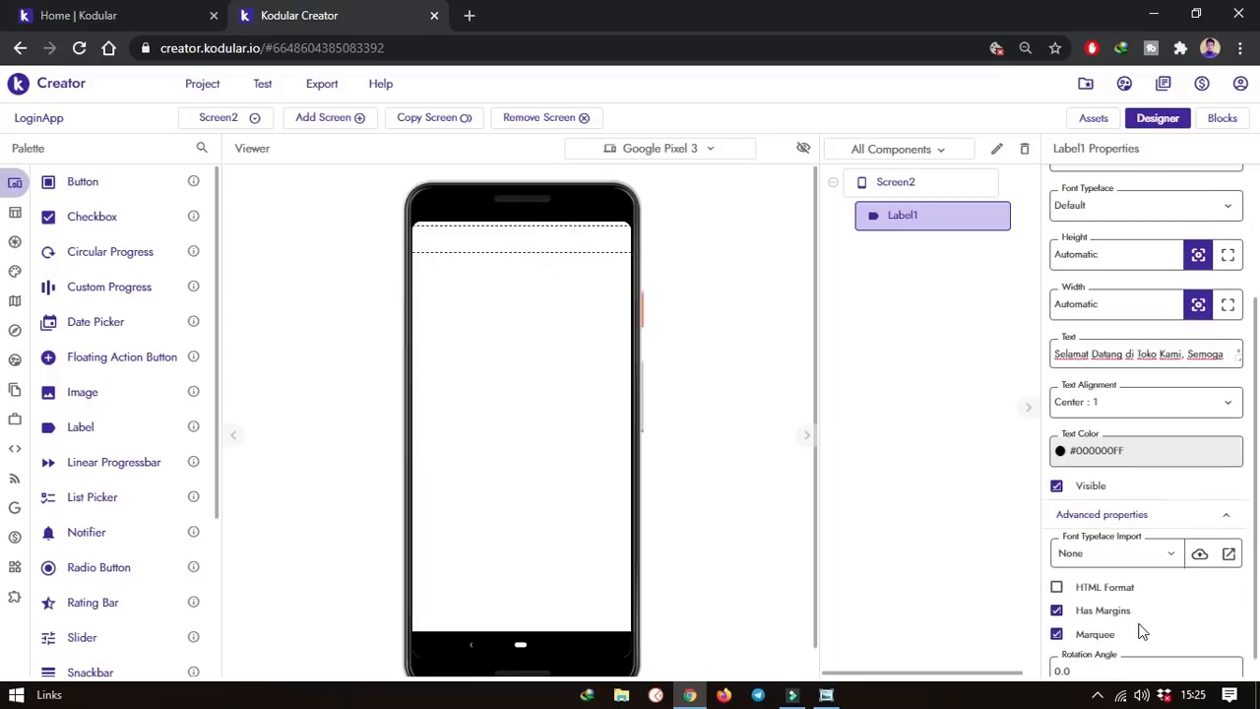
click(576, 238)
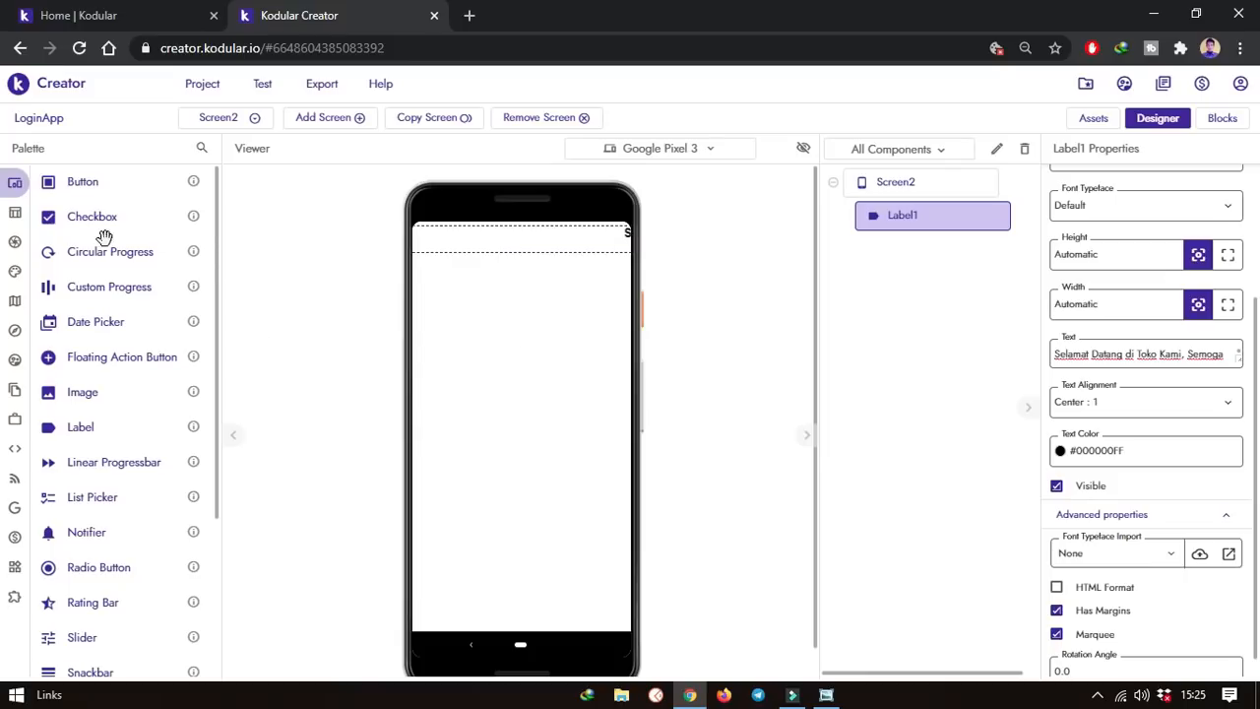
Add a Space layout component below the label on Screen2 and set its height to 50px
click(49, 214)
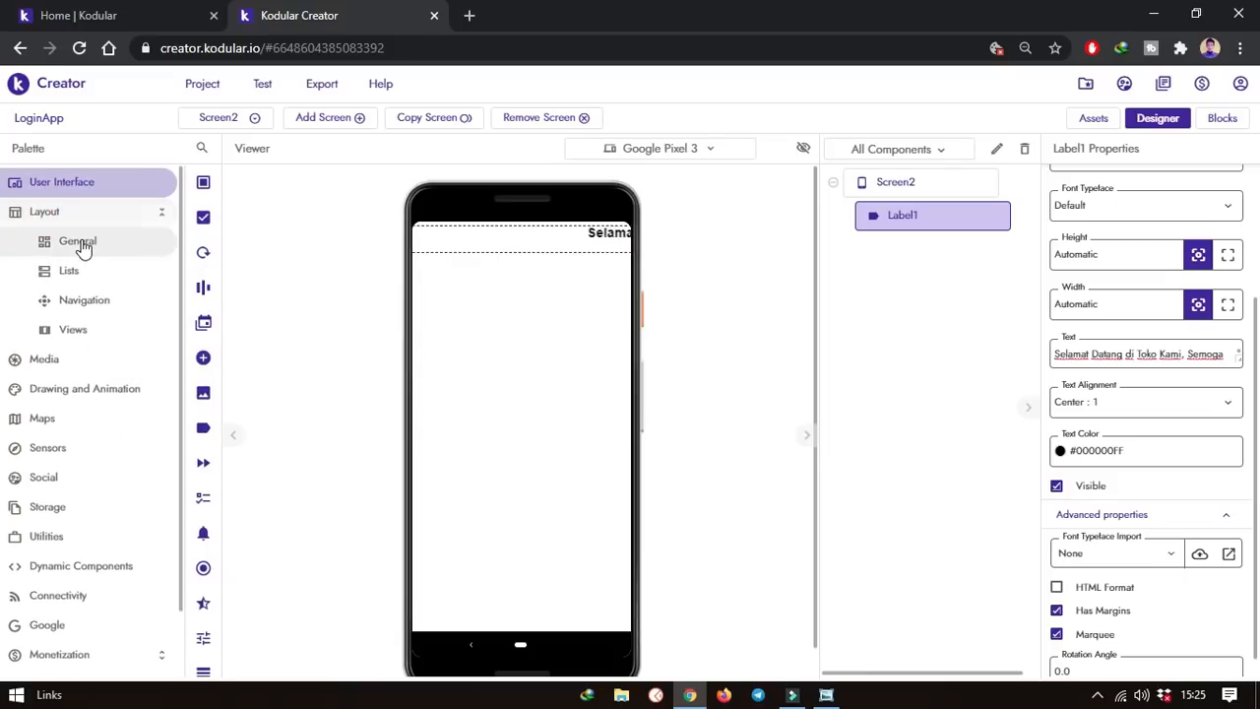
click(79, 246)
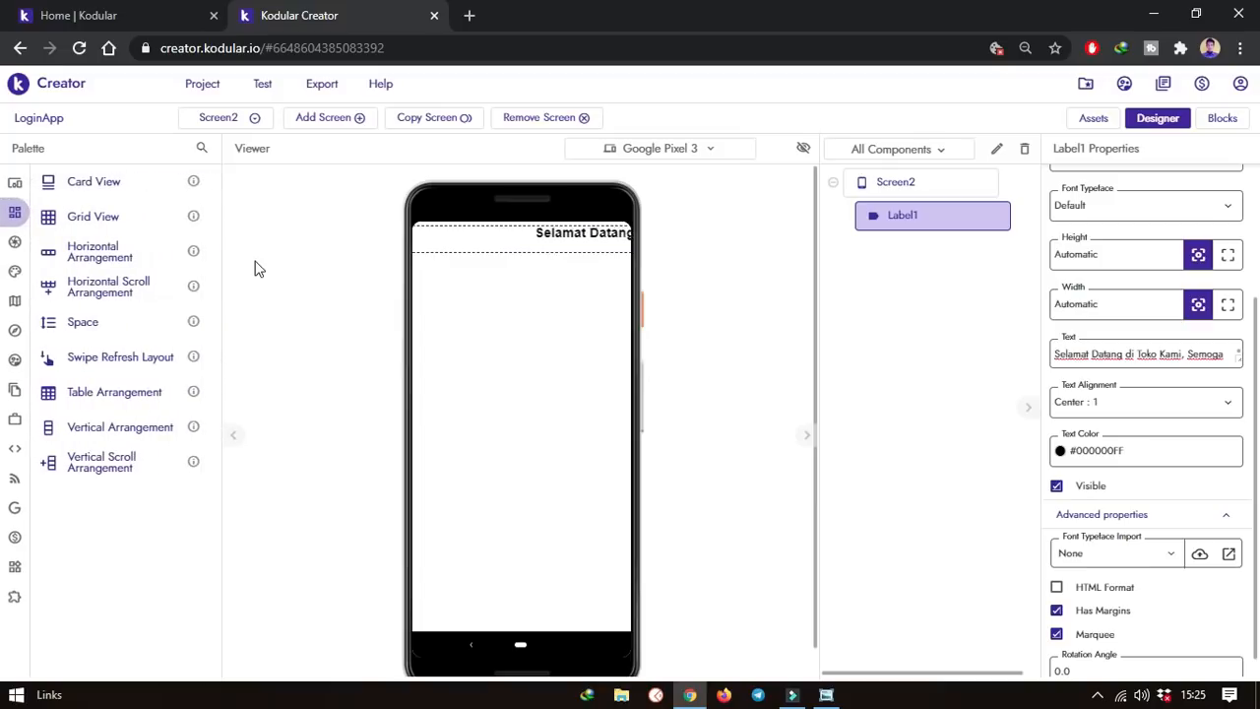
drag(107, 325, 528, 306)
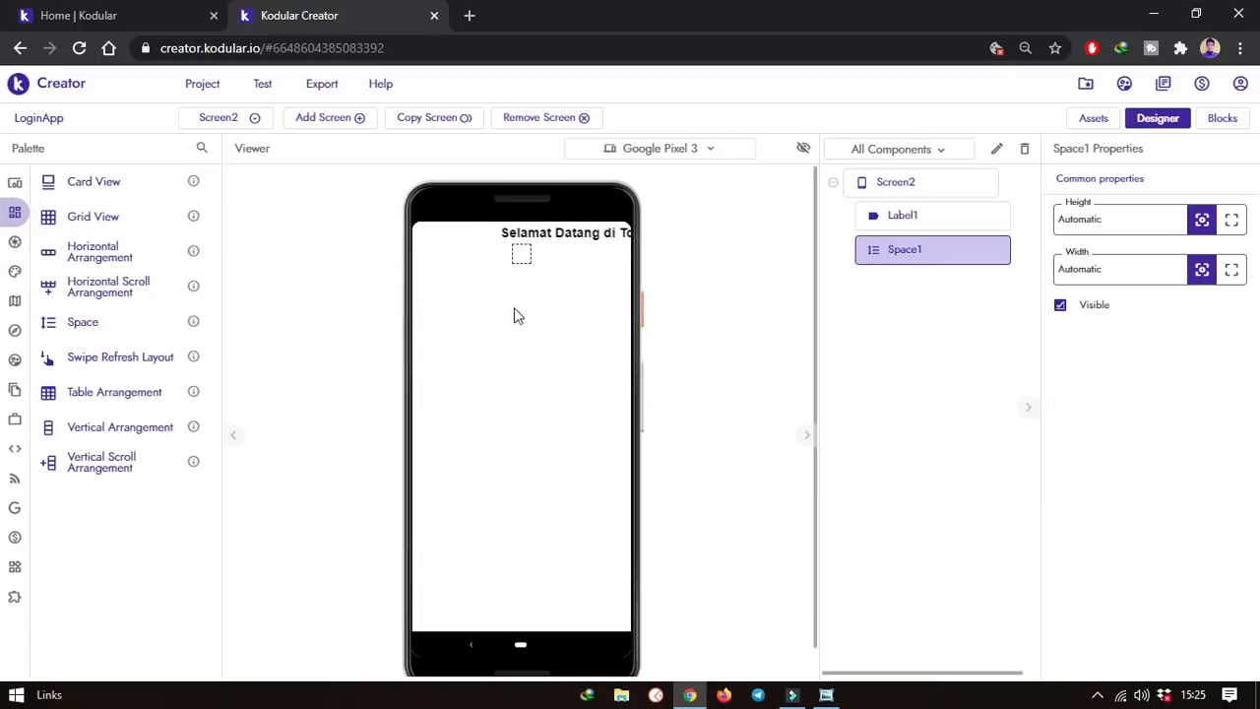
click(1122, 222)
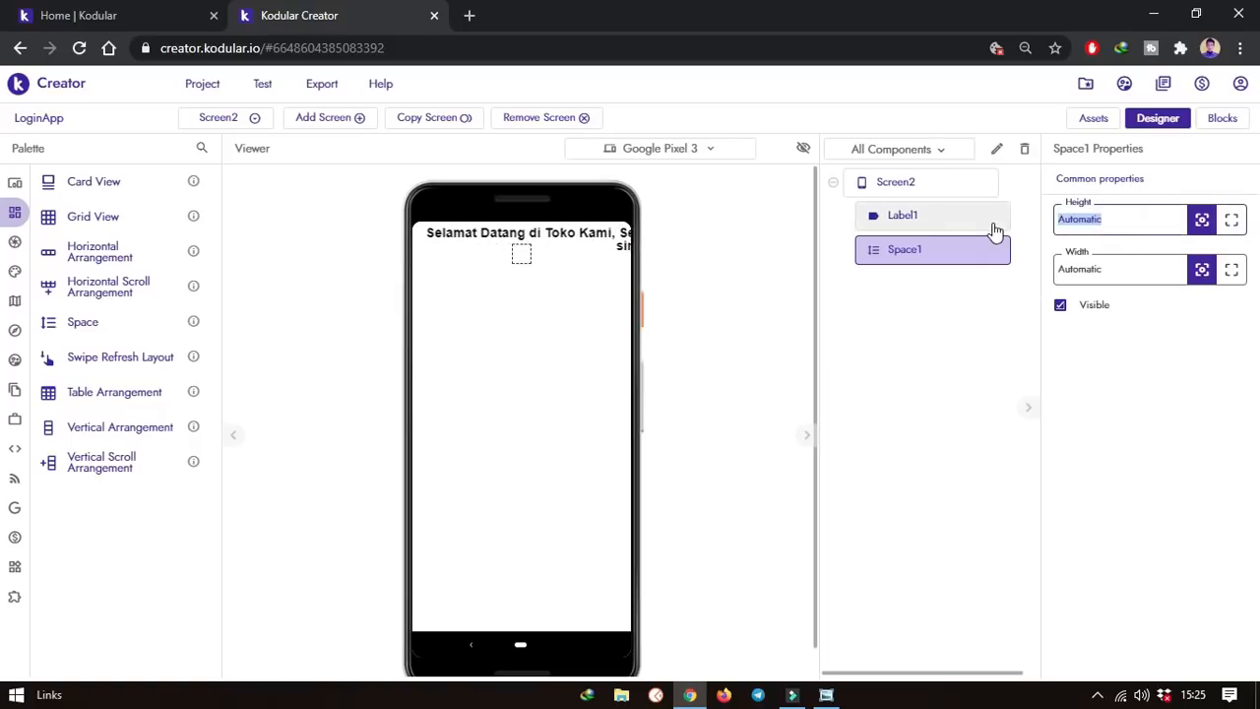
text(50px)
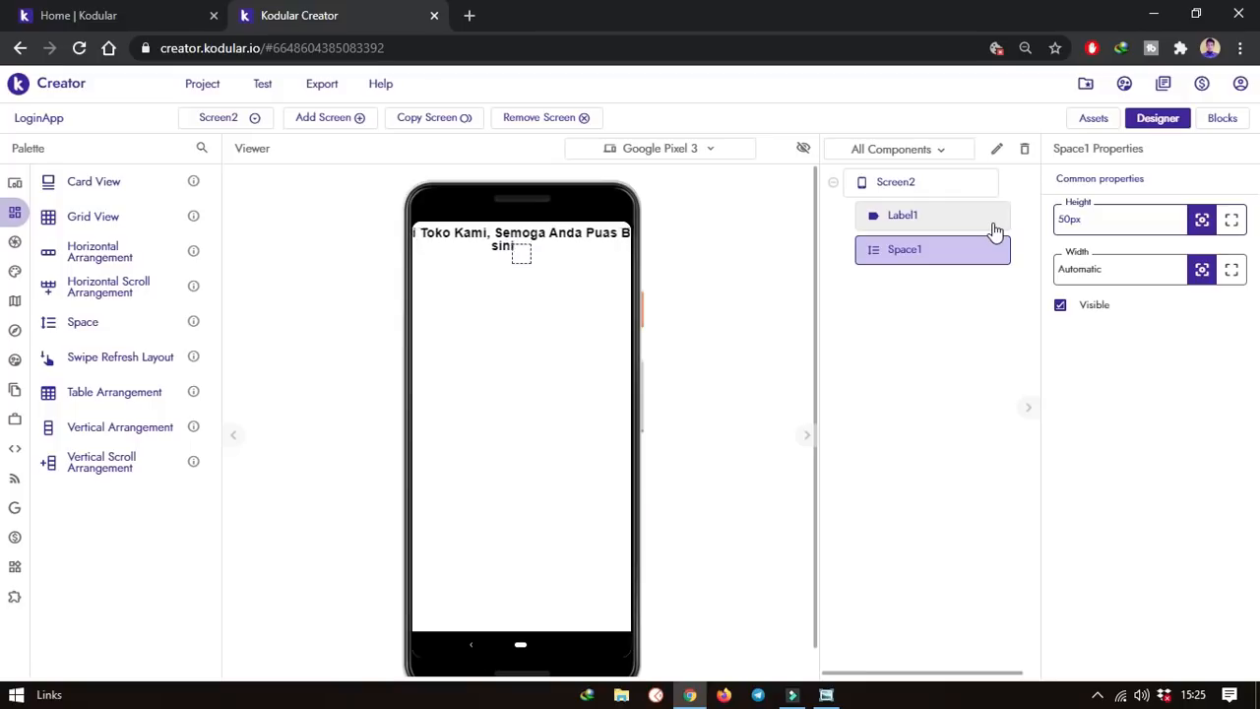
key(Return)
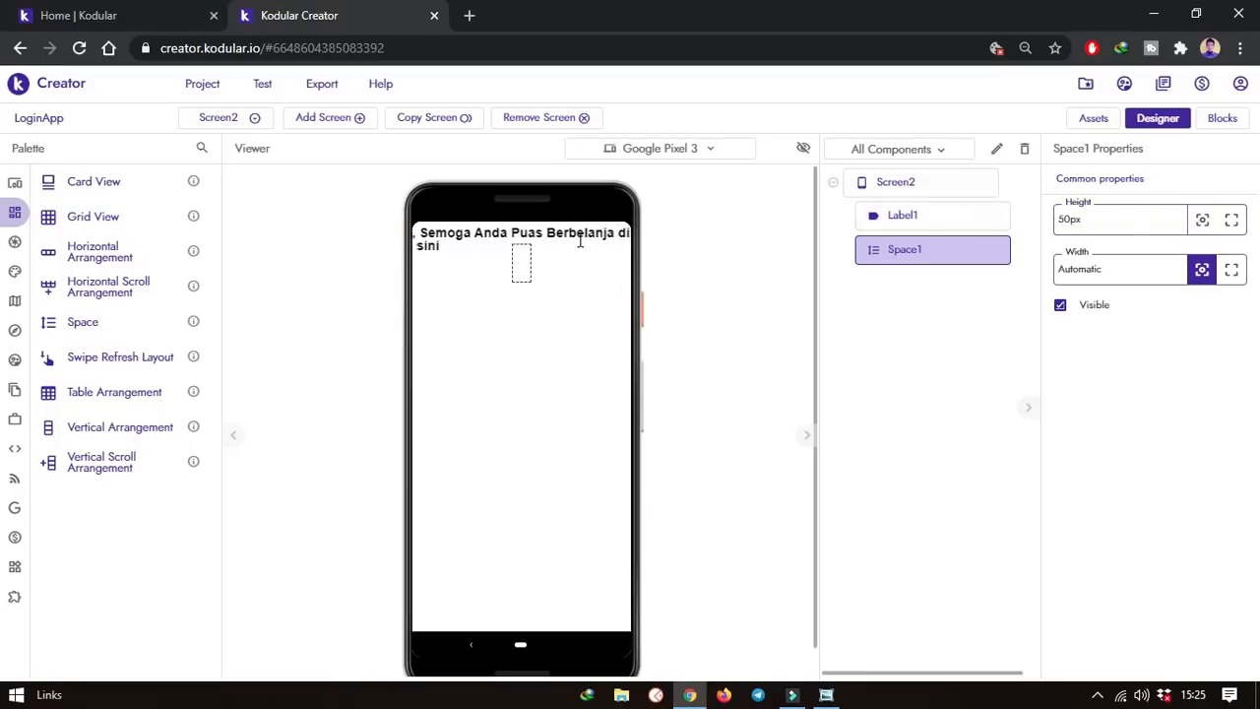
Set the font size of the welcome label to 18
click(911, 215)
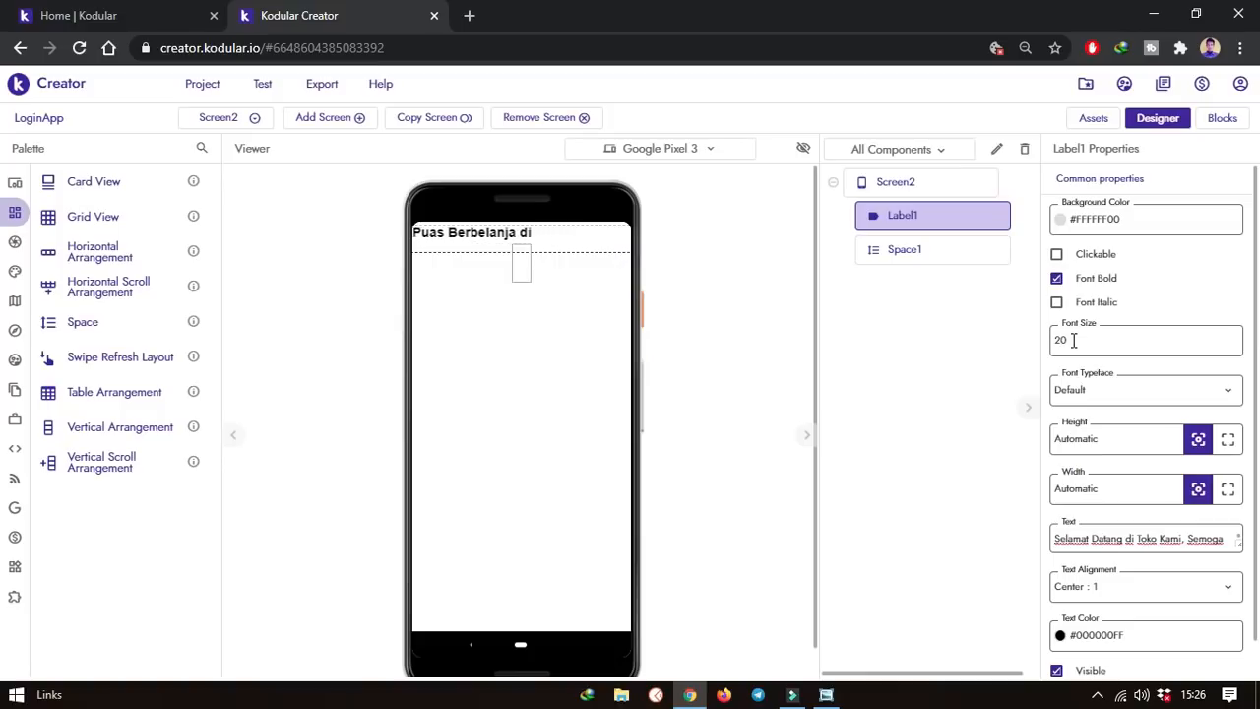
drag(1073, 340, 981, 339)
text(18)
key(Return)
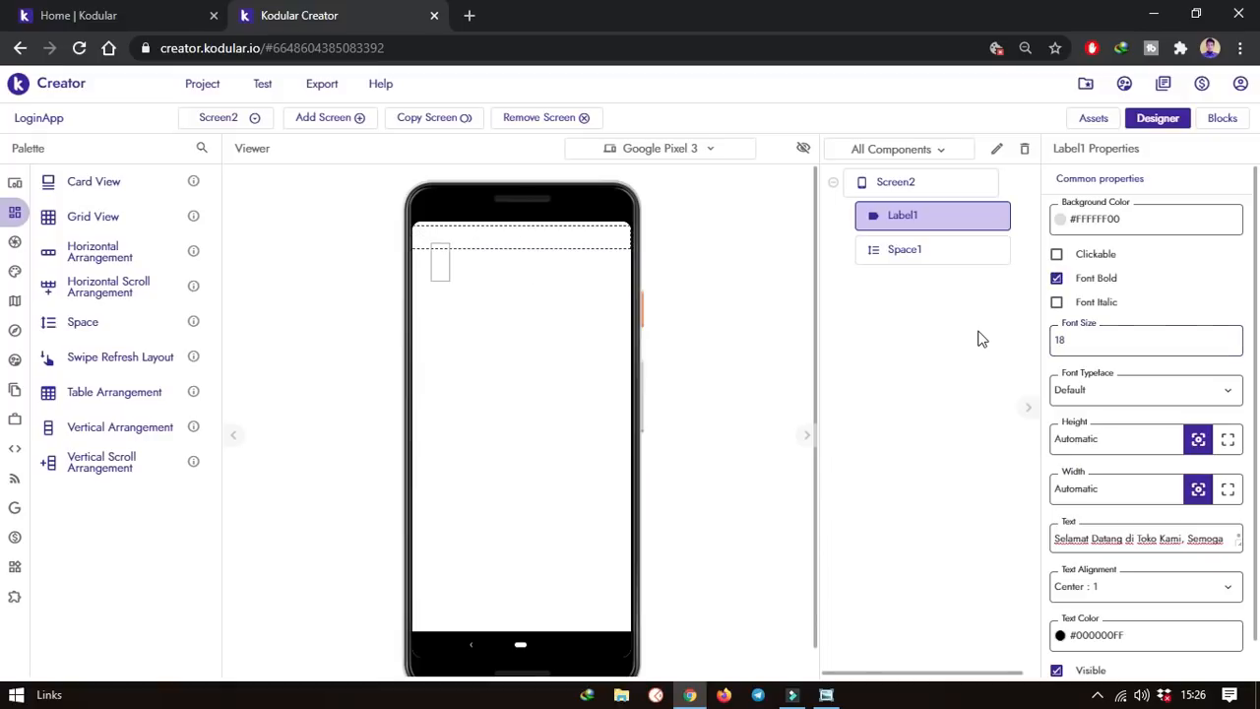
click(439, 268)
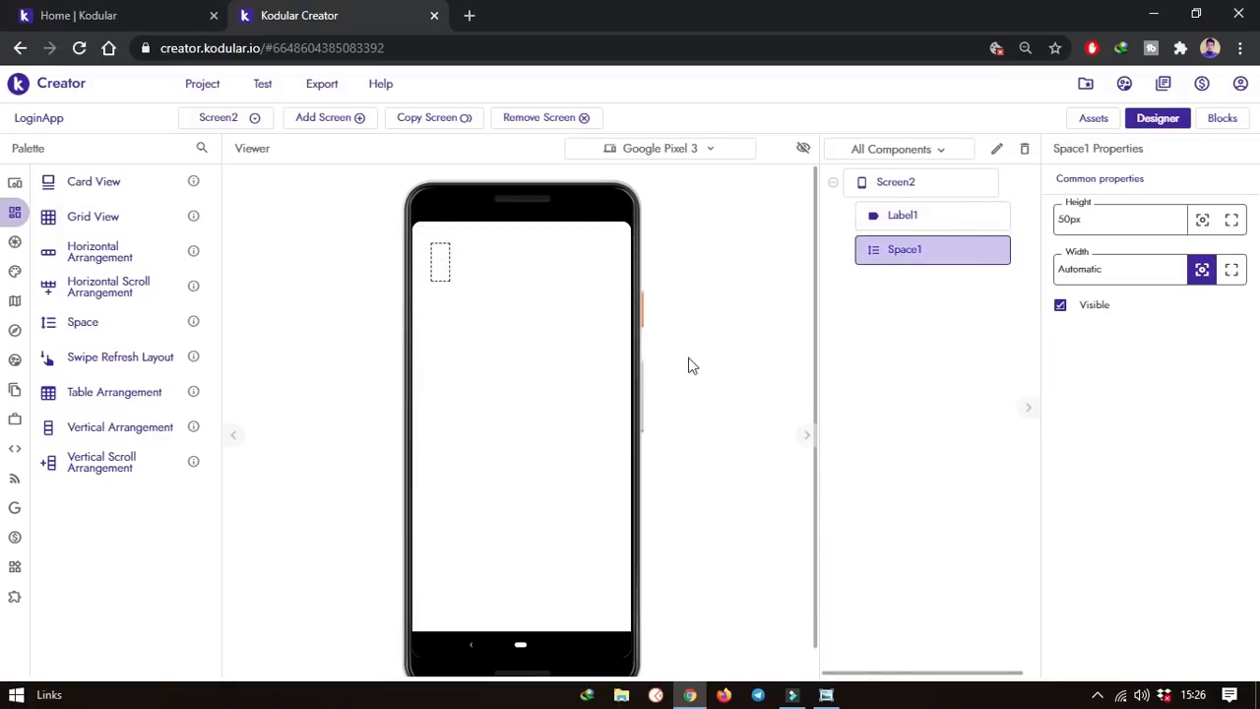
click(564, 374)
click(906, 226)
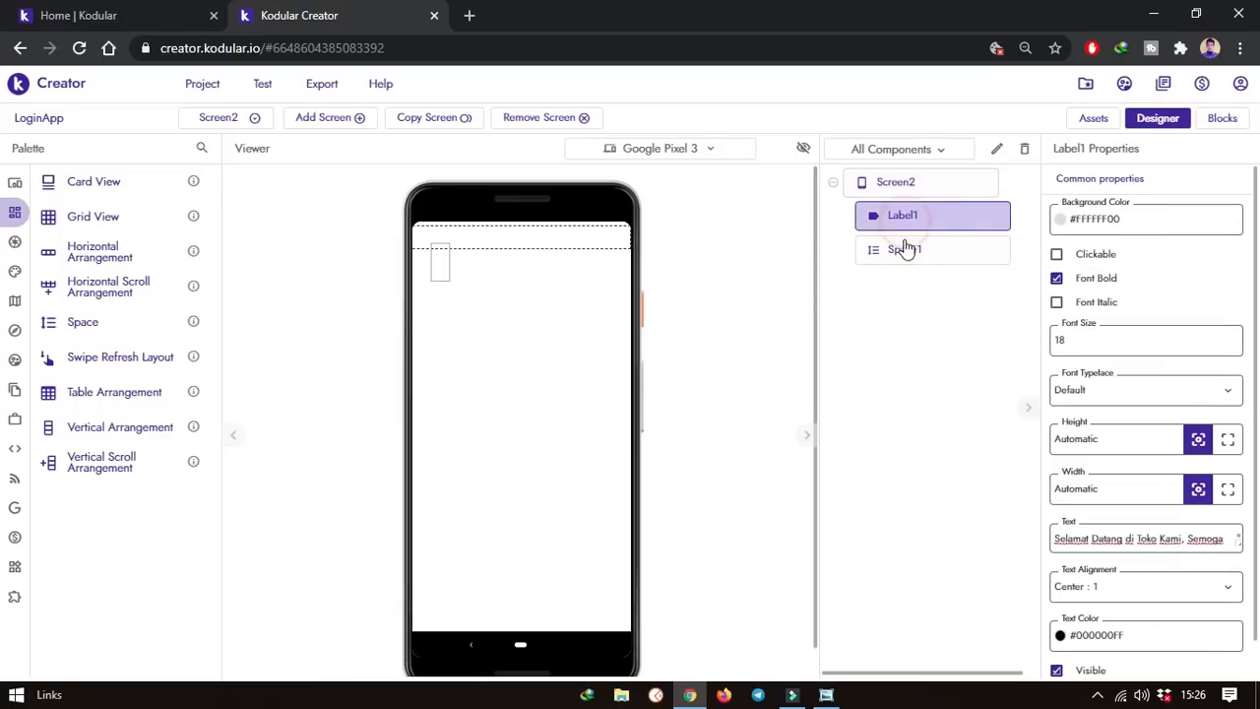
click(900, 250)
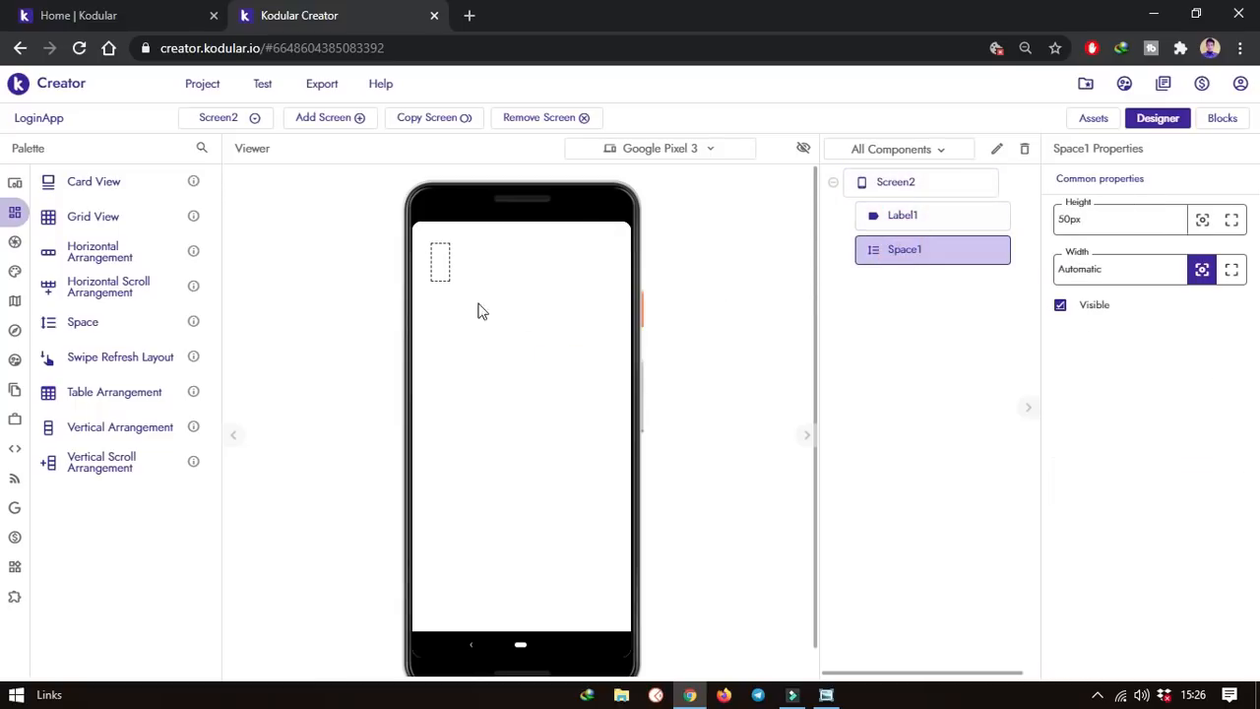
click(542, 355)
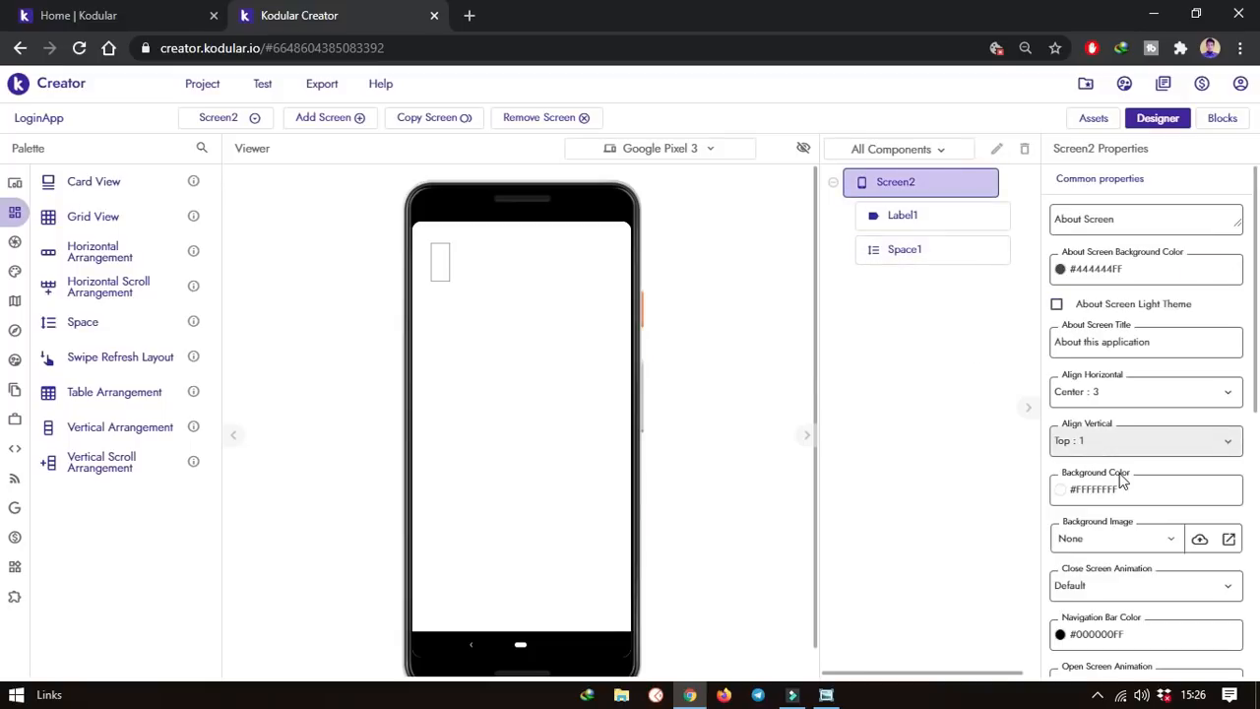
click(449, 272)
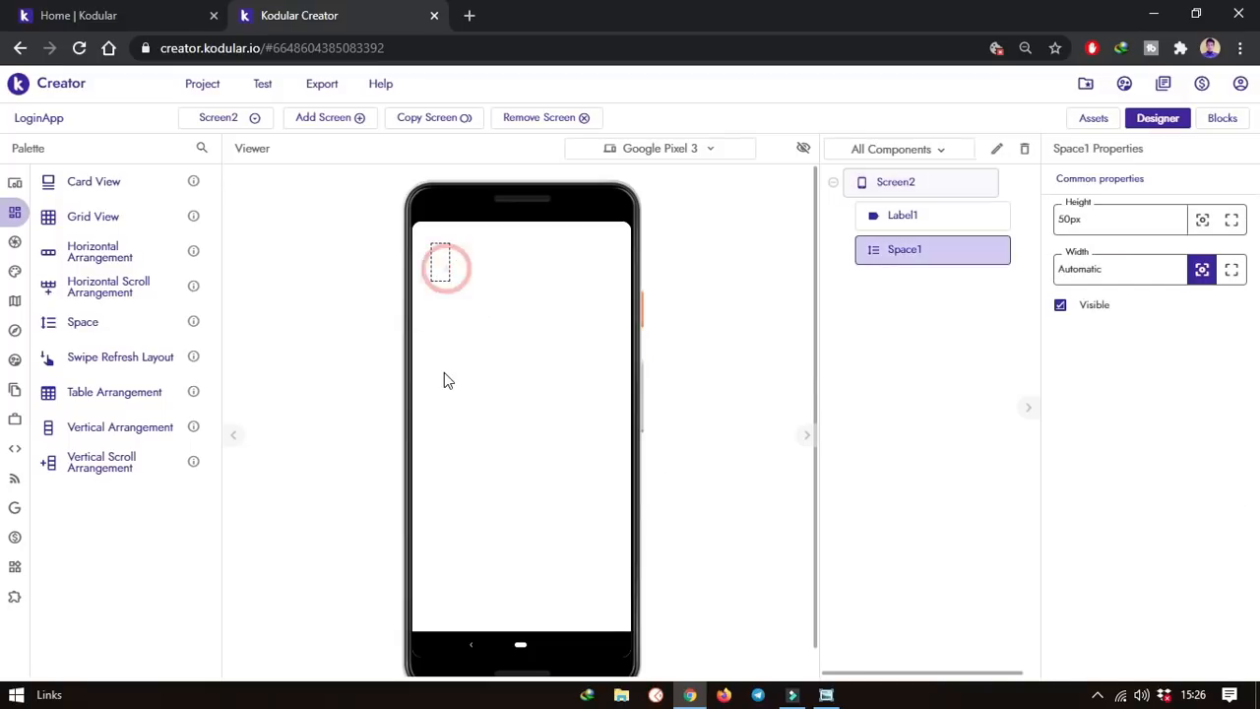
Add a second label below the Space component on Screen2 and keep it selected for editing
mouse_move(14, 303)
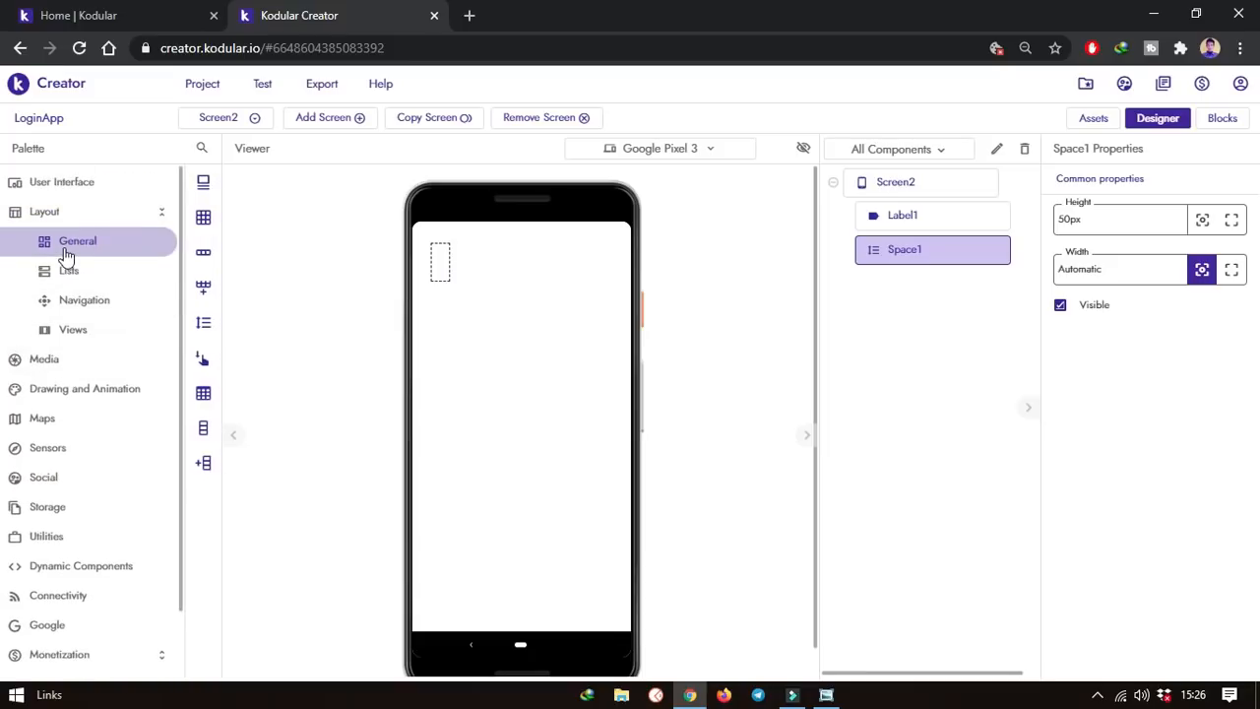
click(61, 187)
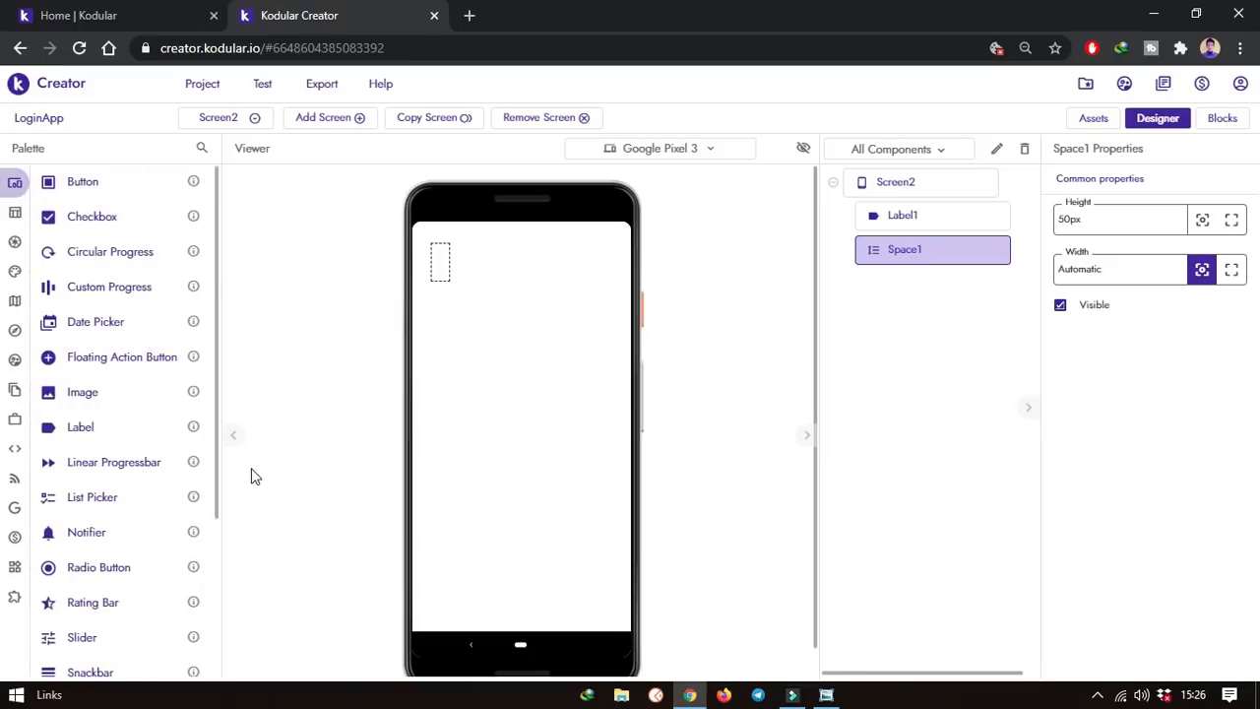
drag(86, 427, 424, 314)
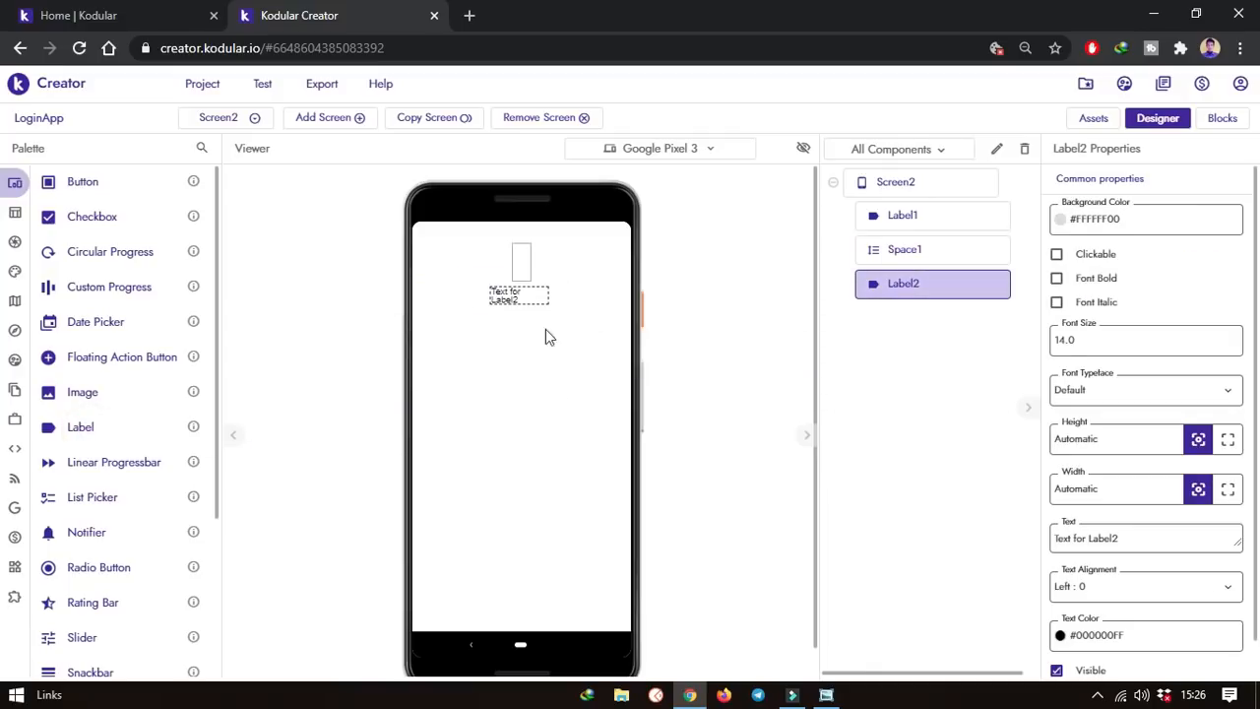
click(900, 216)
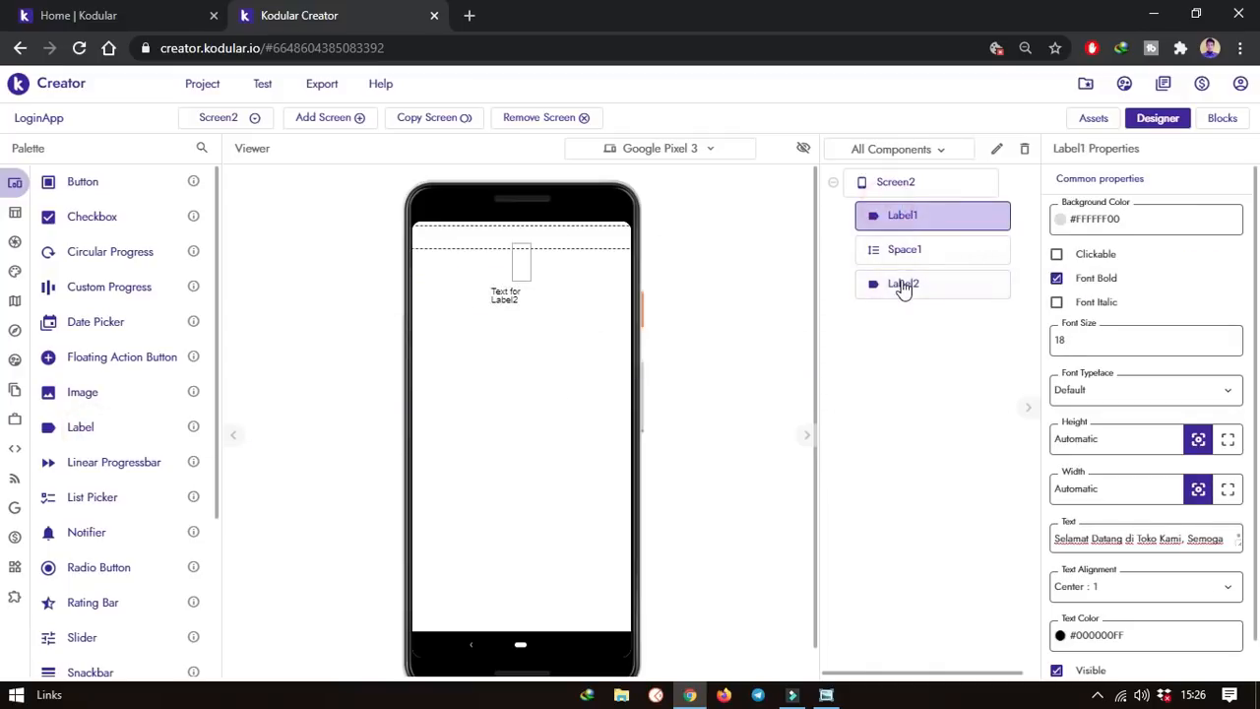
click(900, 284)
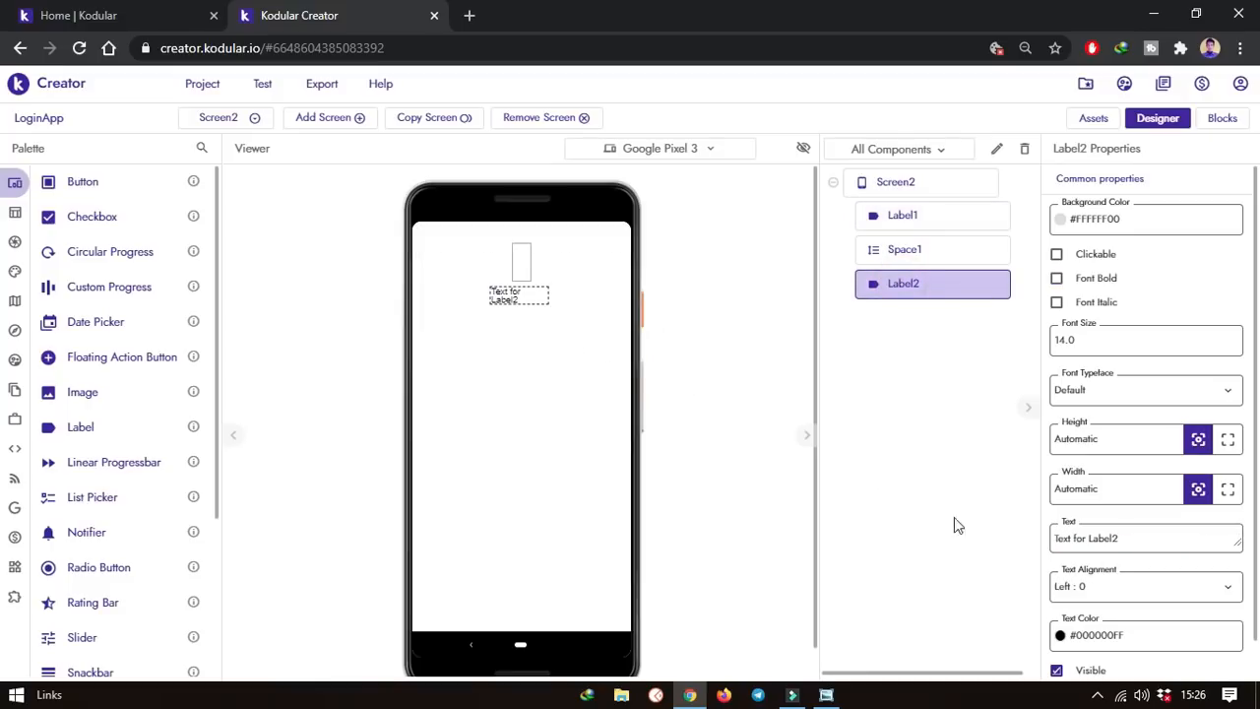
Set the second label's width to Fill parent and its text alignment to Center
click(1228, 490)
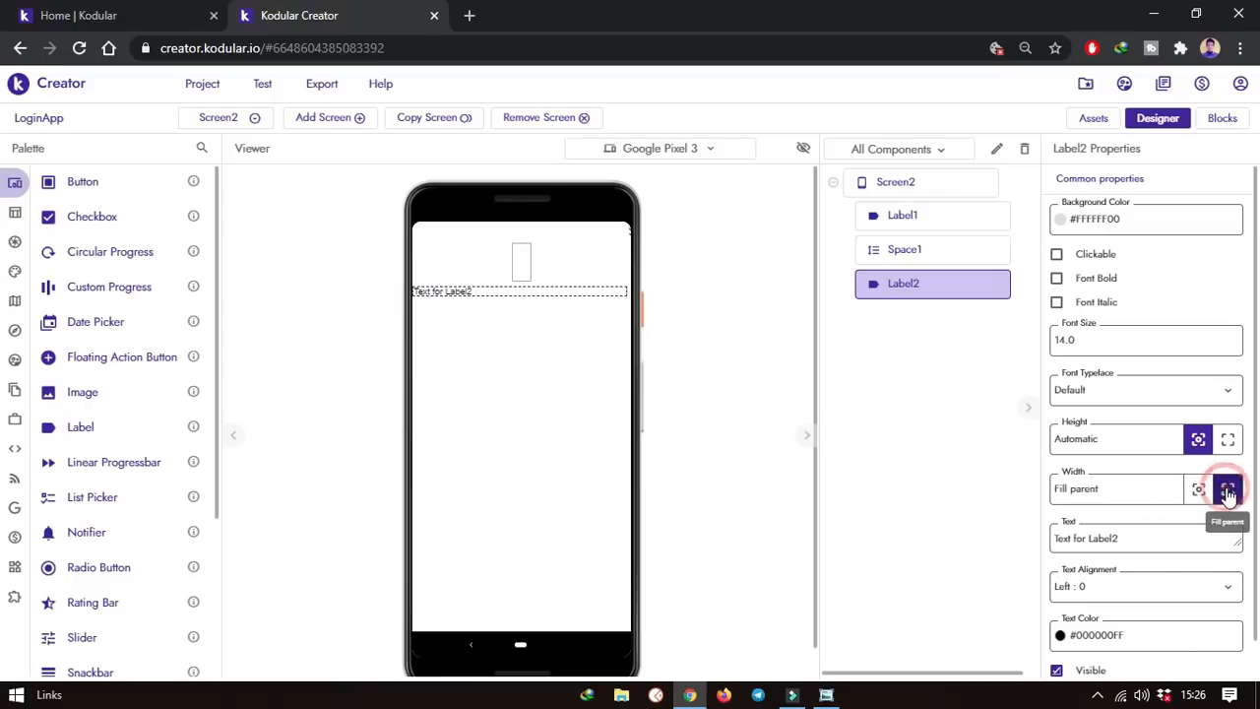
click(1139, 587)
click(1134, 646)
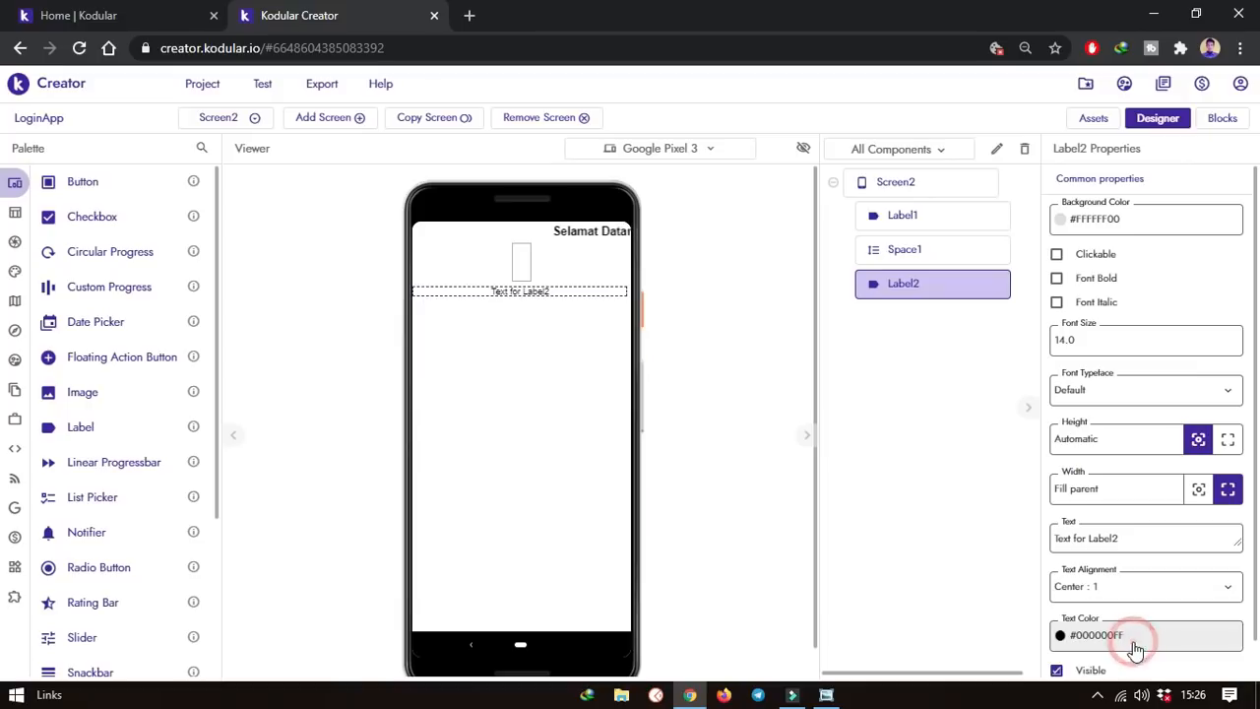
Make the second label's font bold and set its font size to 25
click(1056, 279)
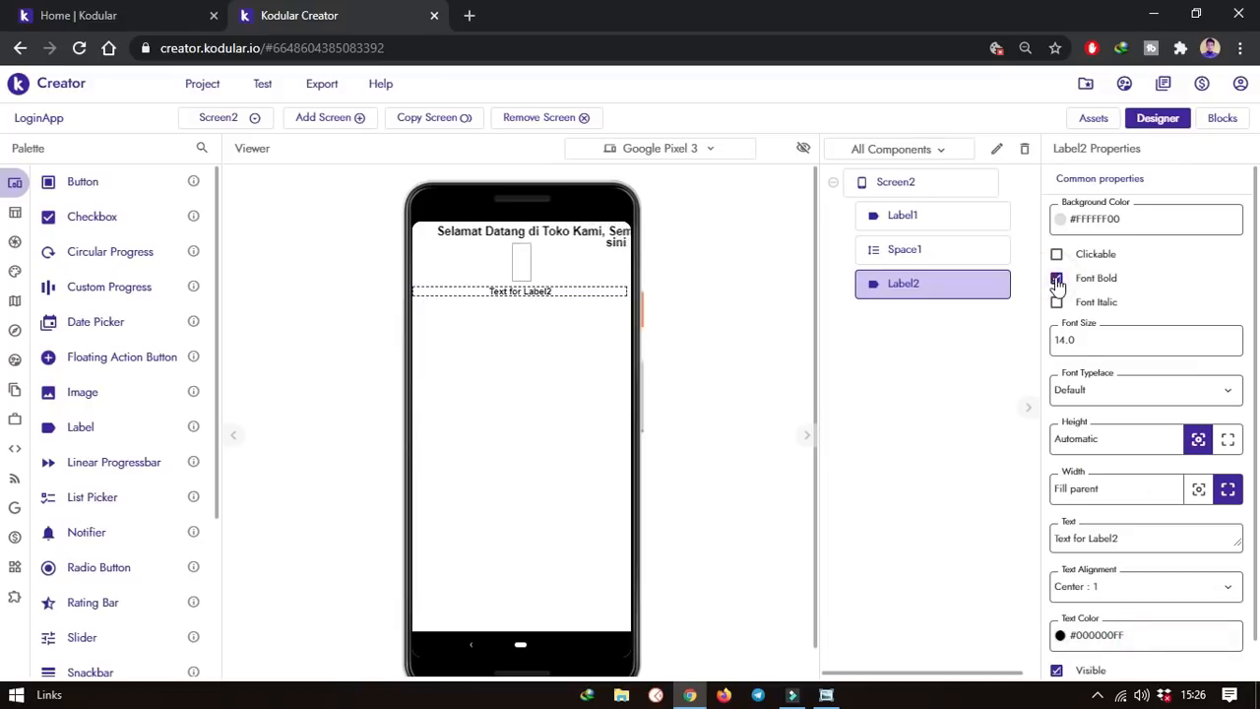
click(1097, 341)
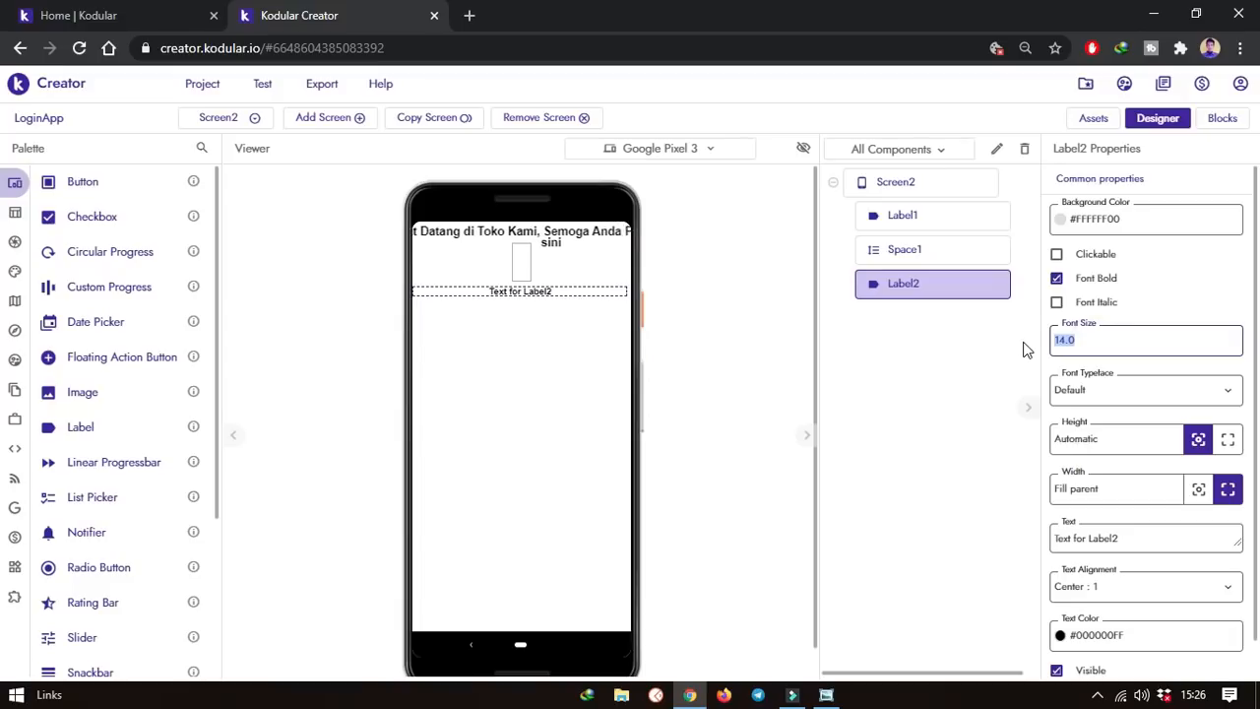
text(25)
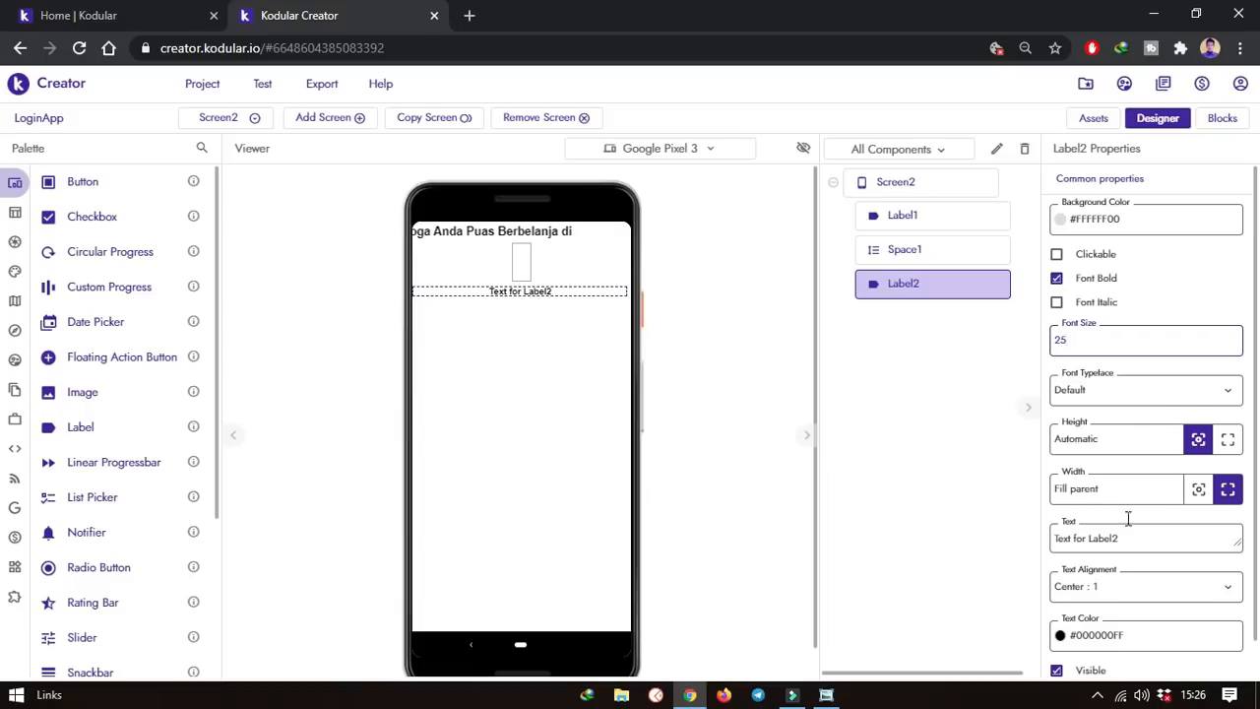
Replace the second label's placeholder text with "SIGN IN"
drag(1132, 539, 1014, 539)
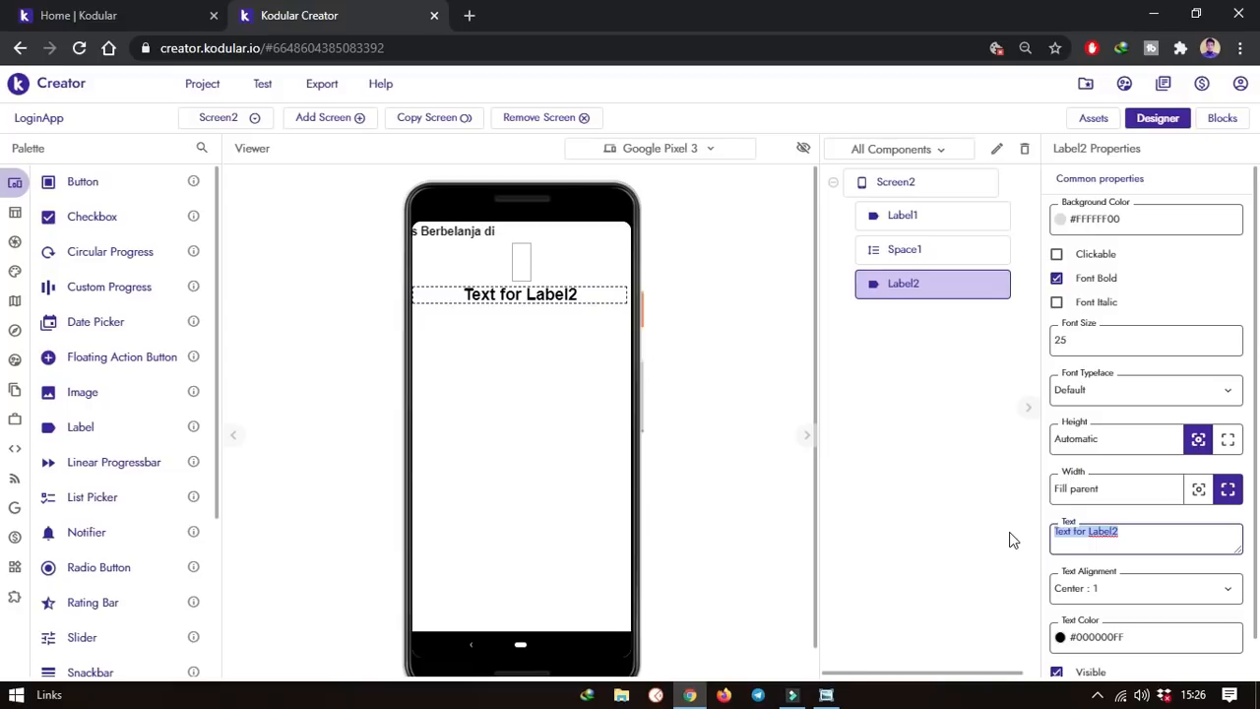
text(SIGN IN)
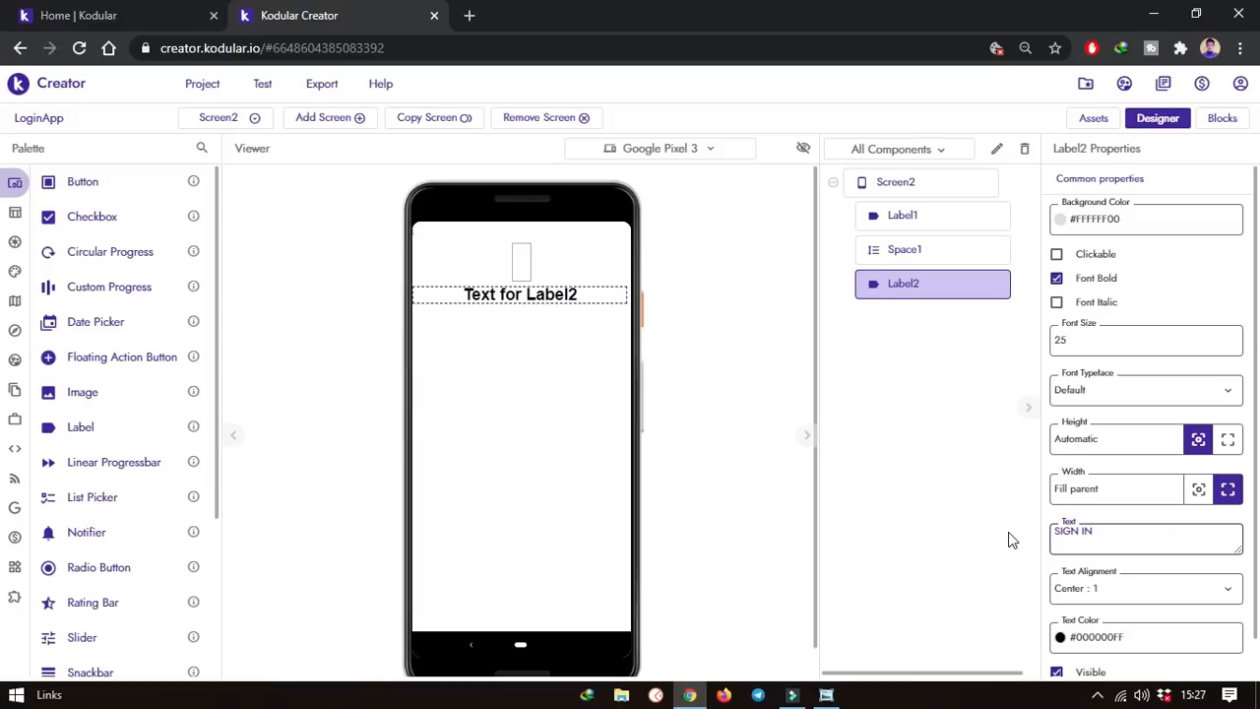
click(768, 398)
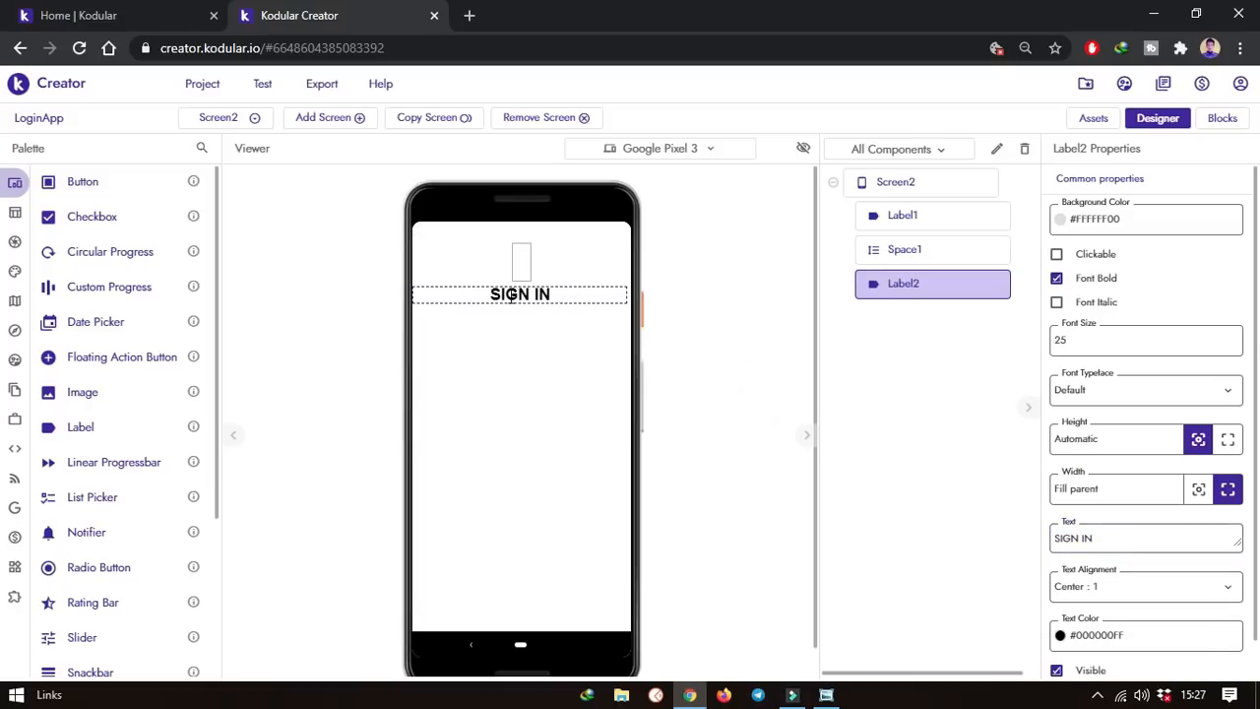
Increase the SIGN IN label's font size to 35, and further to 40
click(556, 294)
double_click(1080, 338)
click(975, 345)
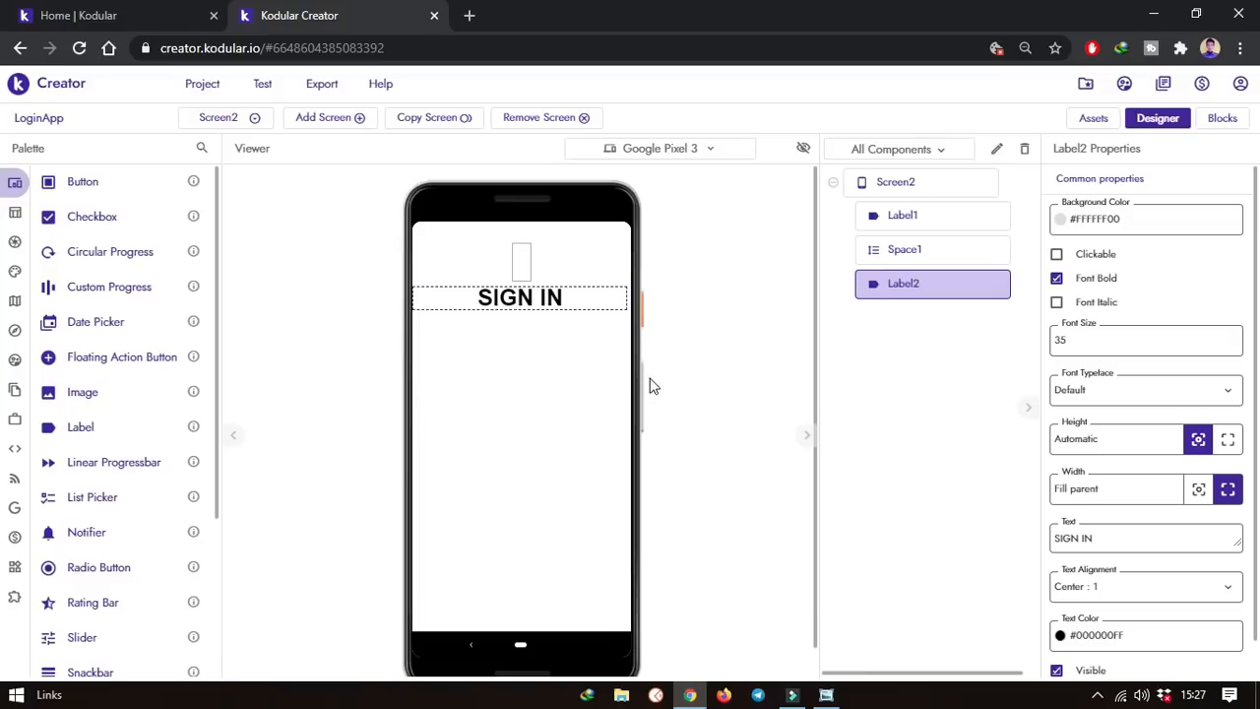
click(1071, 339)
click(1020, 347)
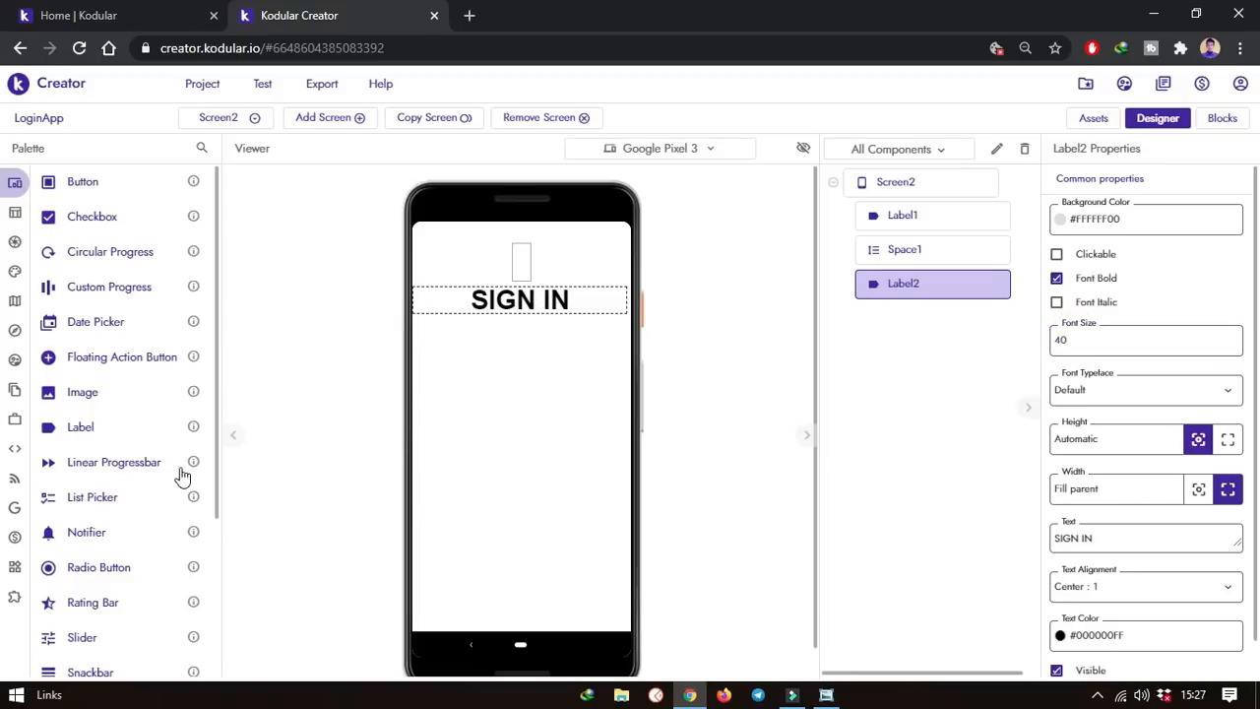
Add a third label below SIGN IN, with Fill parent width and Center text alignment
drag(86, 433, 466, 364)
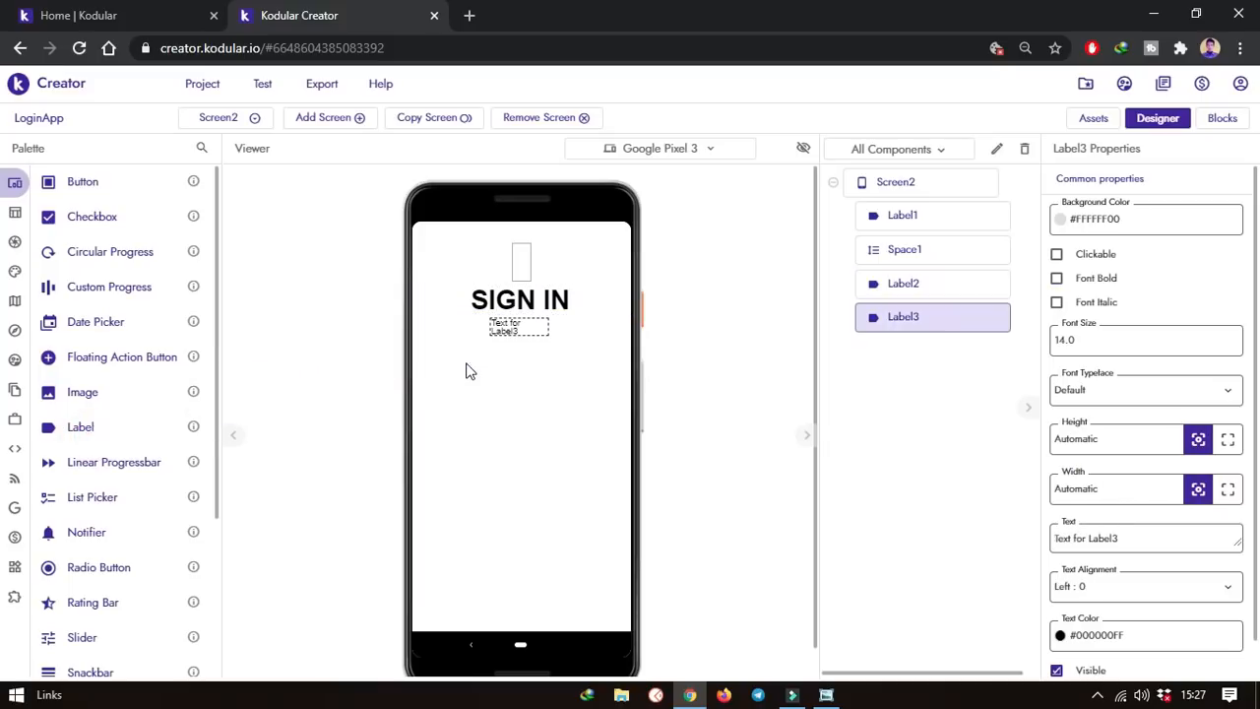
click(1227, 488)
click(1107, 596)
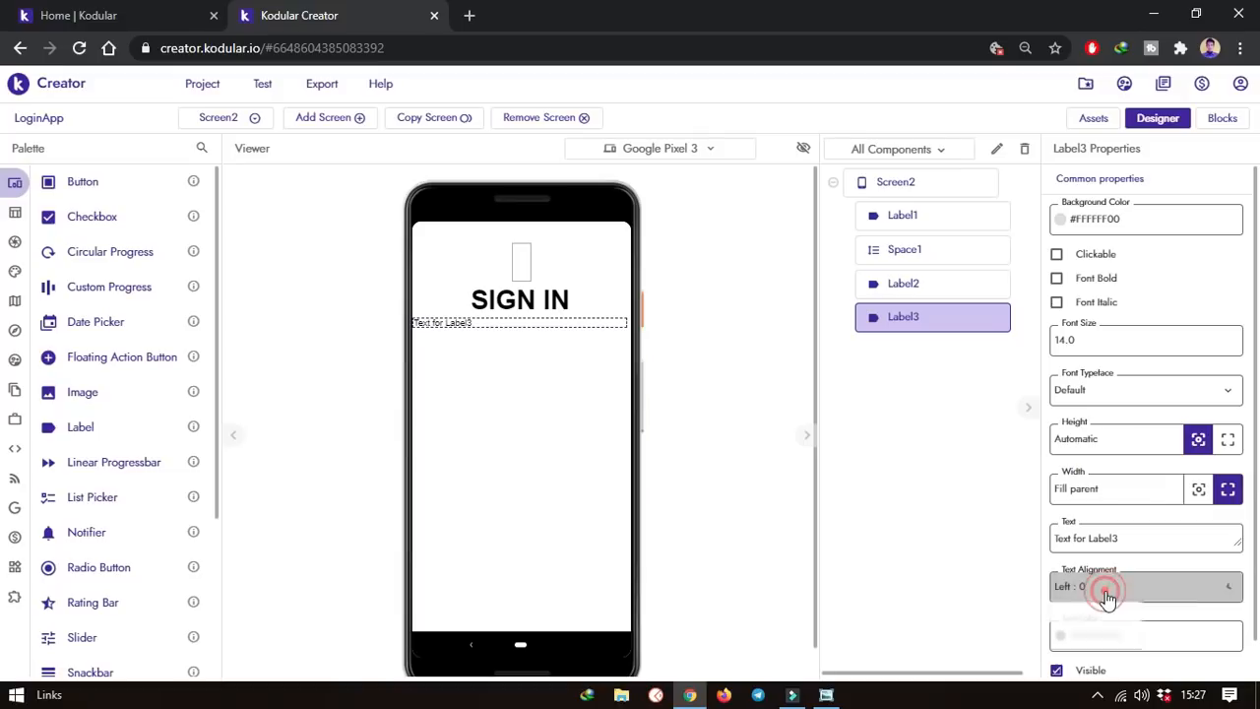
click(1111, 649)
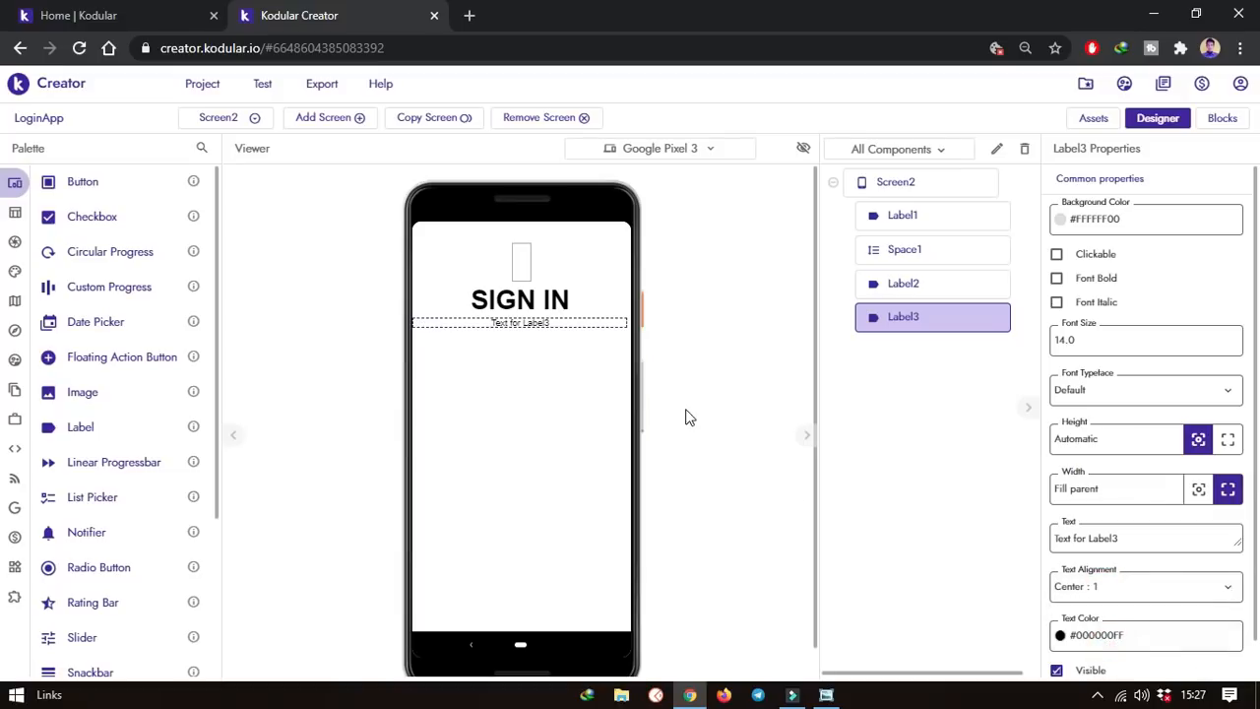
Set the third label's text to "Silahkan Masuk dengan Akun Anda"
click(1138, 539)
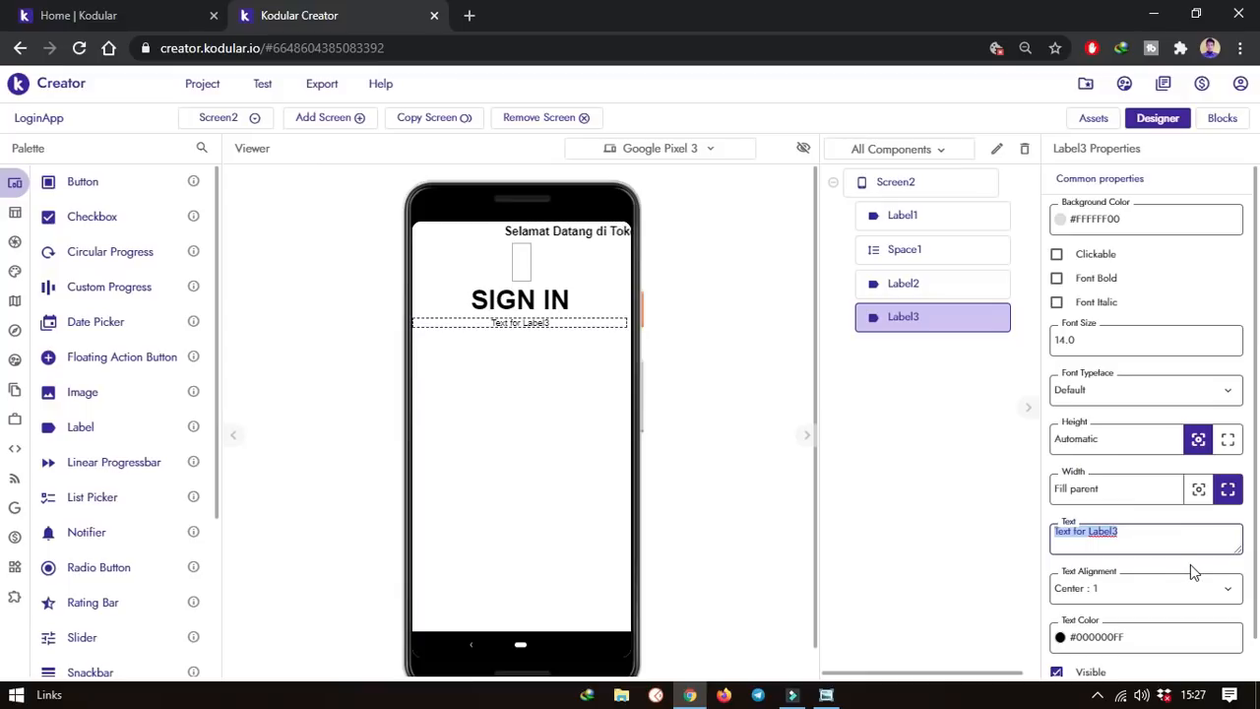
key(BackSpace)
text(Sila)
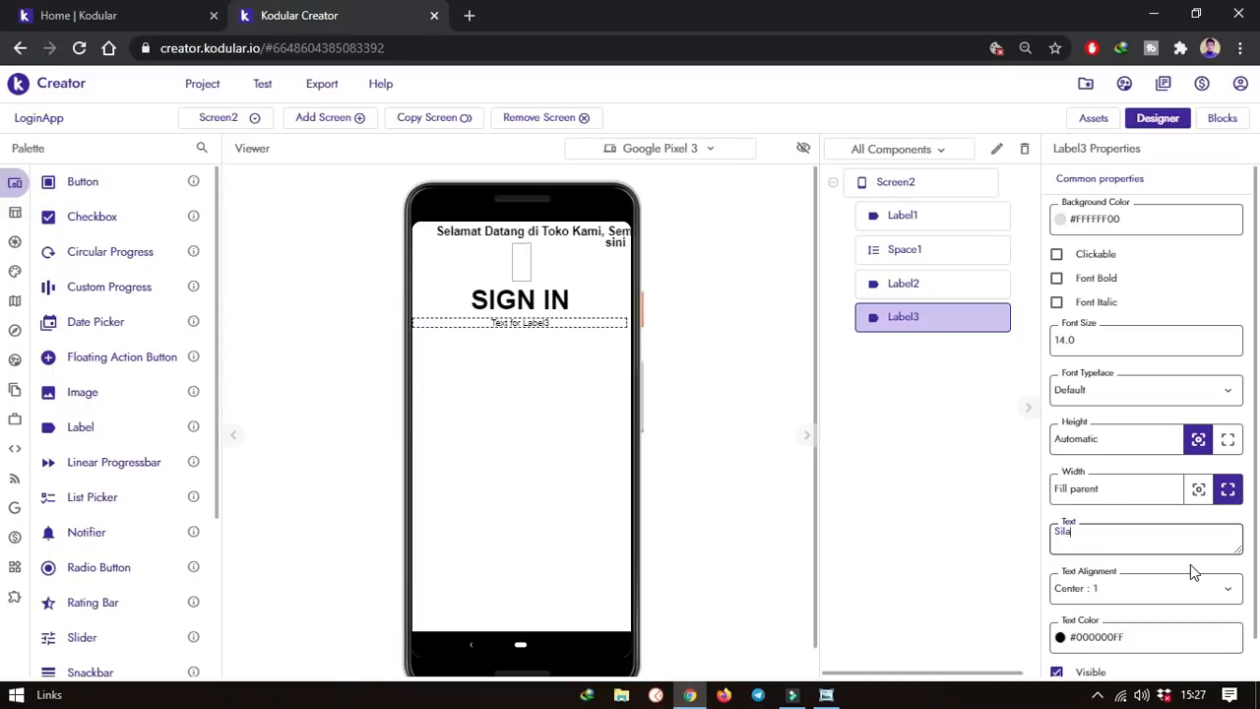
text(hkan )
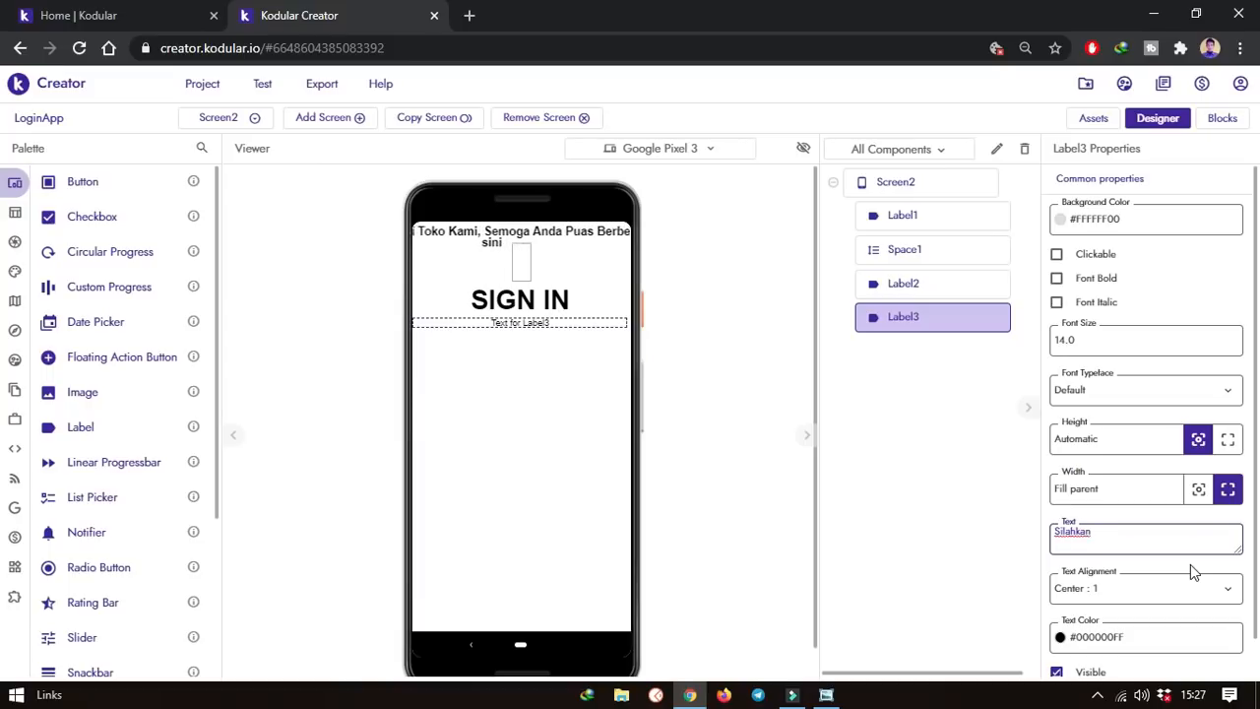
text(Mas)
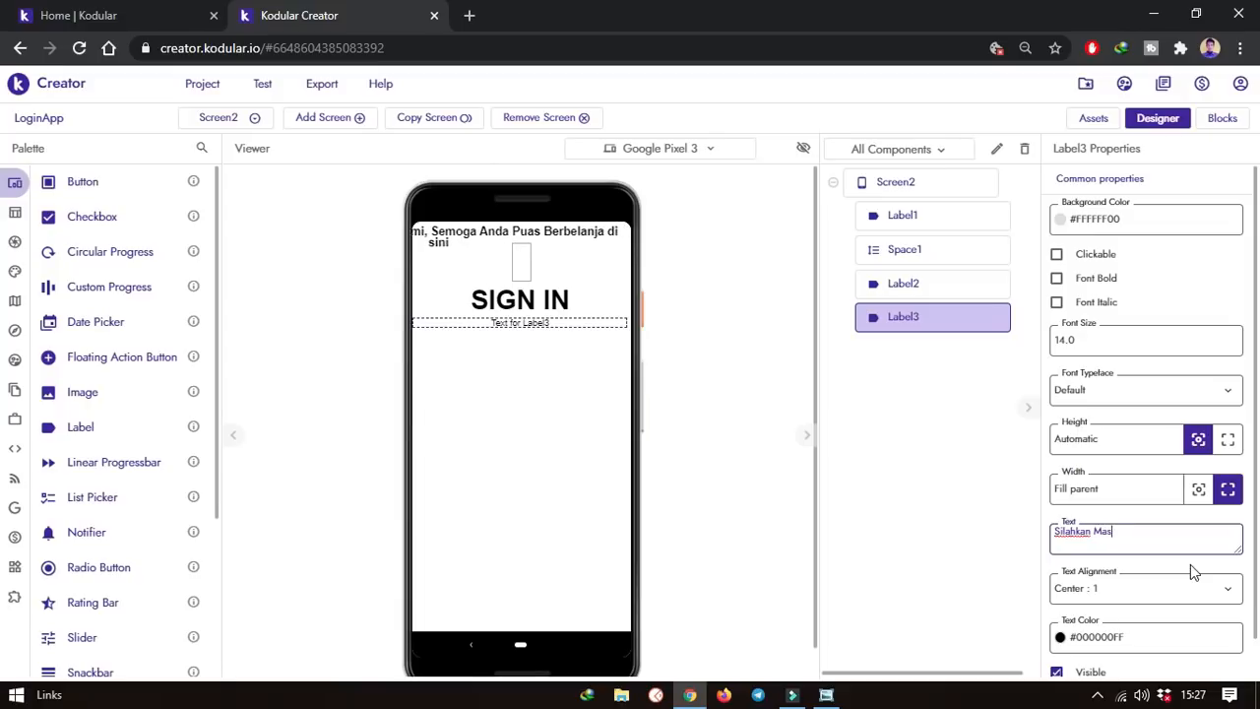
text(uk de)
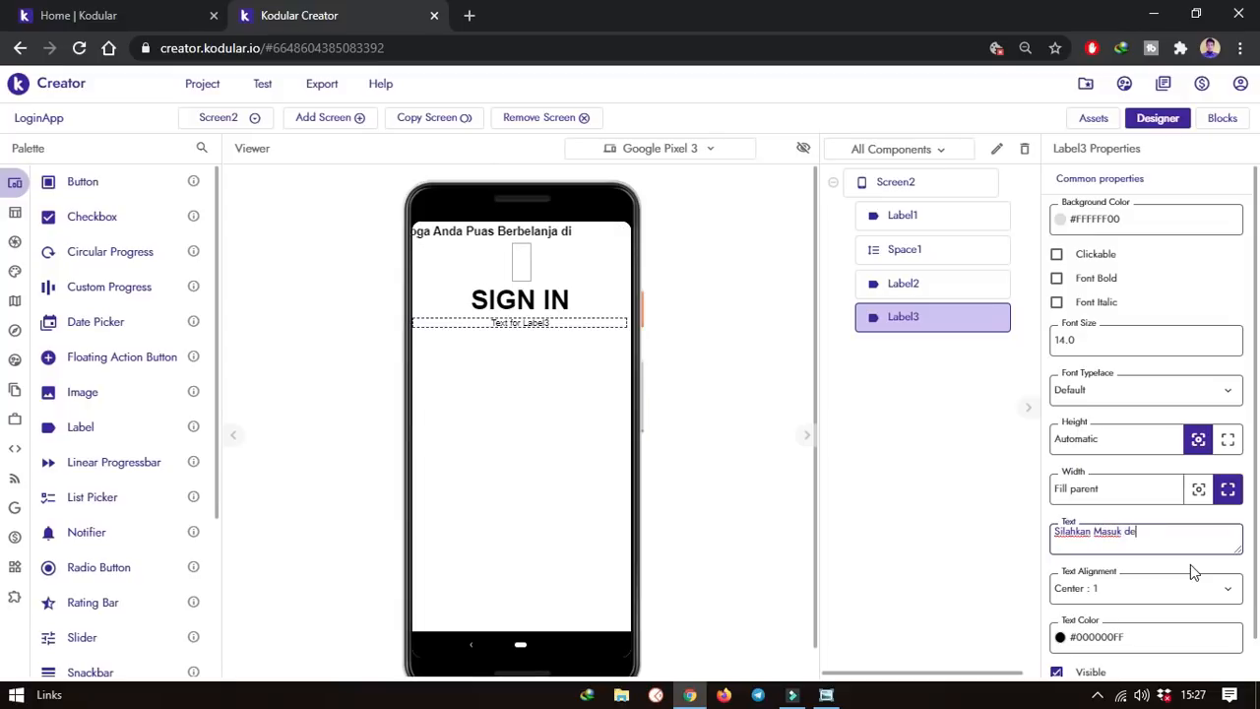
text(ngan)
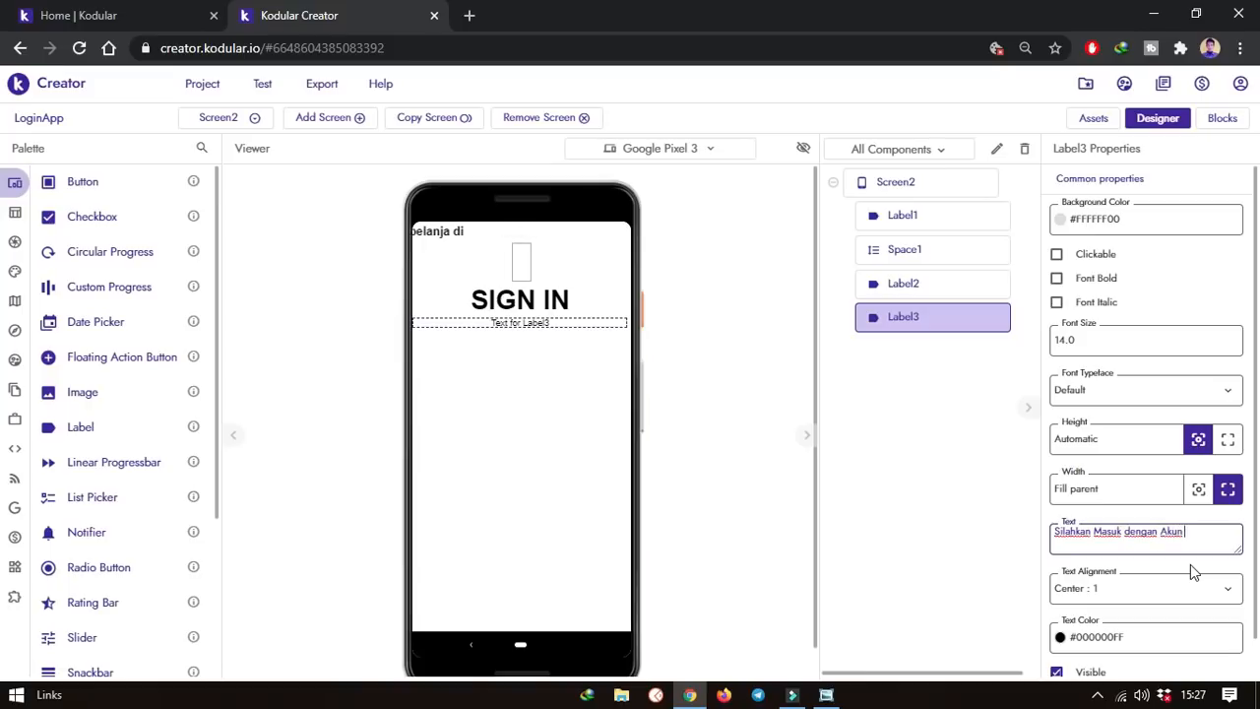
text(Akun Anda)
click(689, 404)
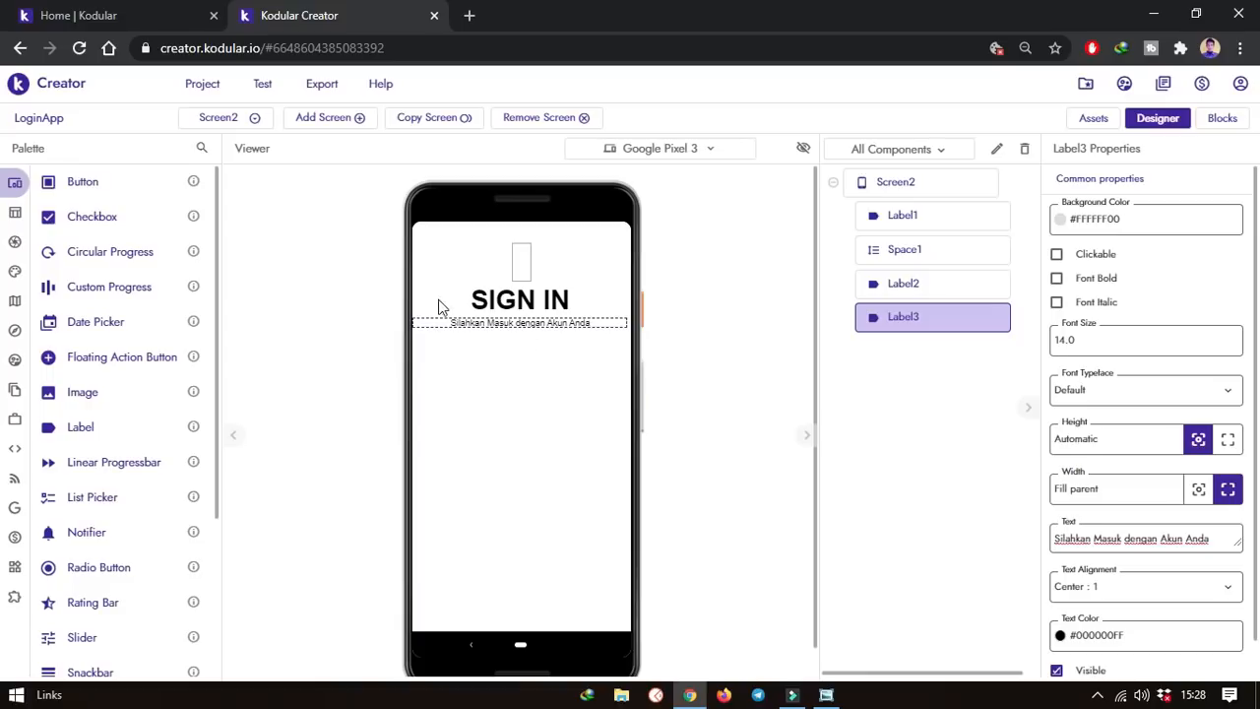
Add a second Space layout component below the third label and set its height to 100px
click(522, 307)
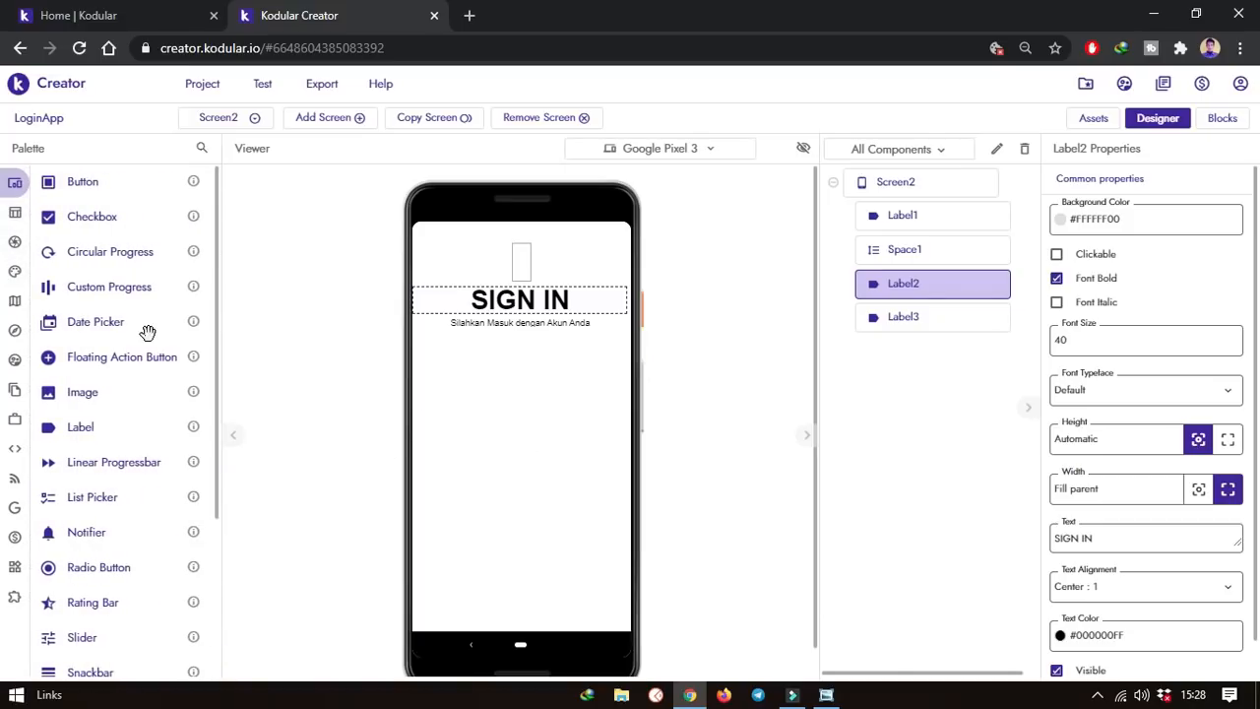
click(51, 211)
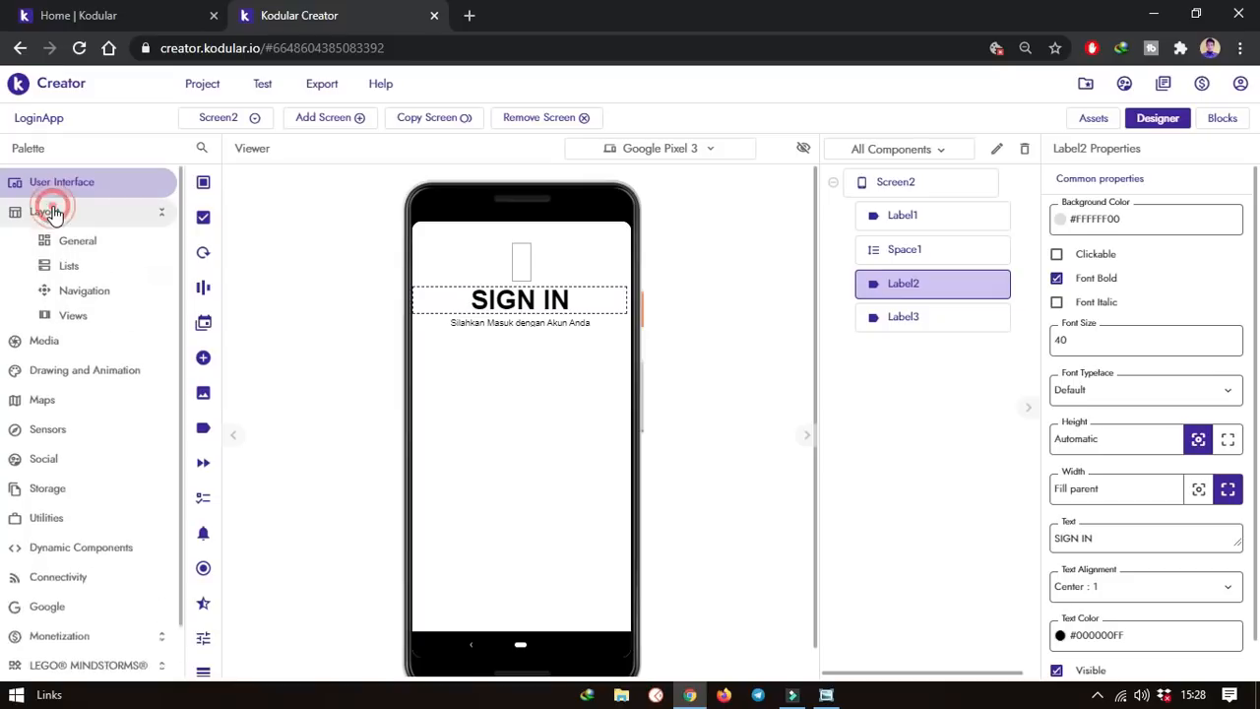
click(78, 240)
drag(89, 324, 655, 445)
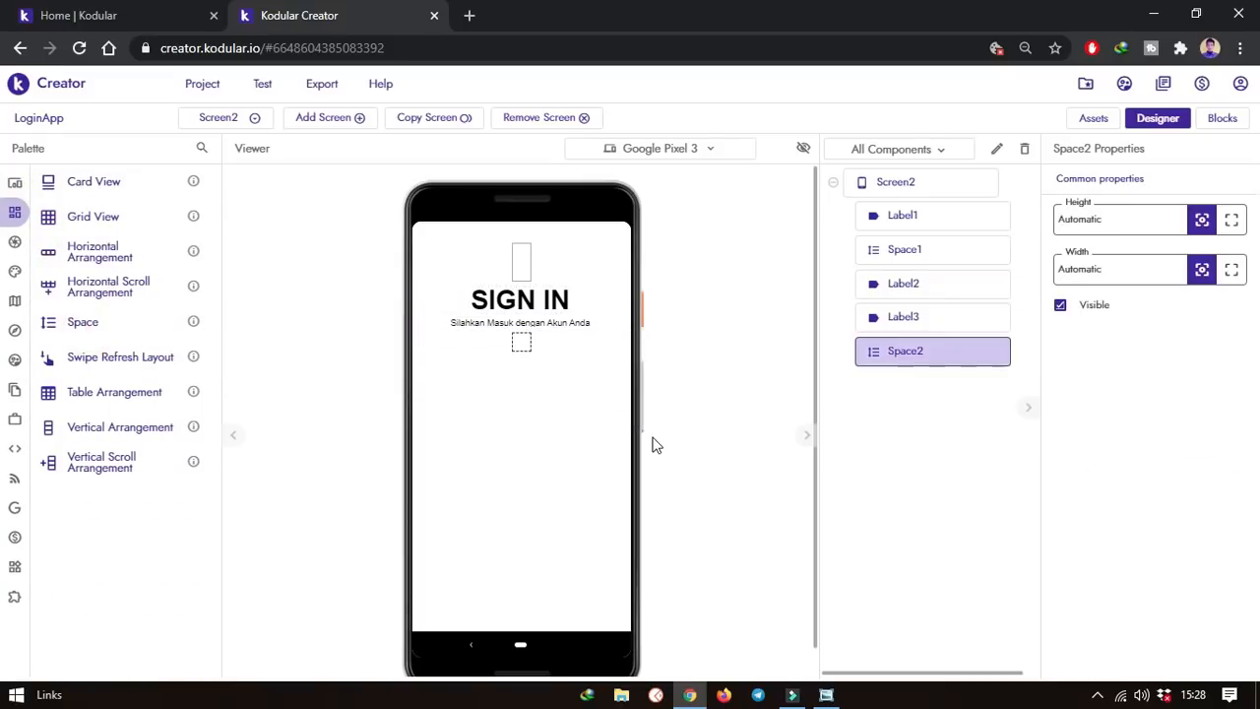
click(1120, 219)
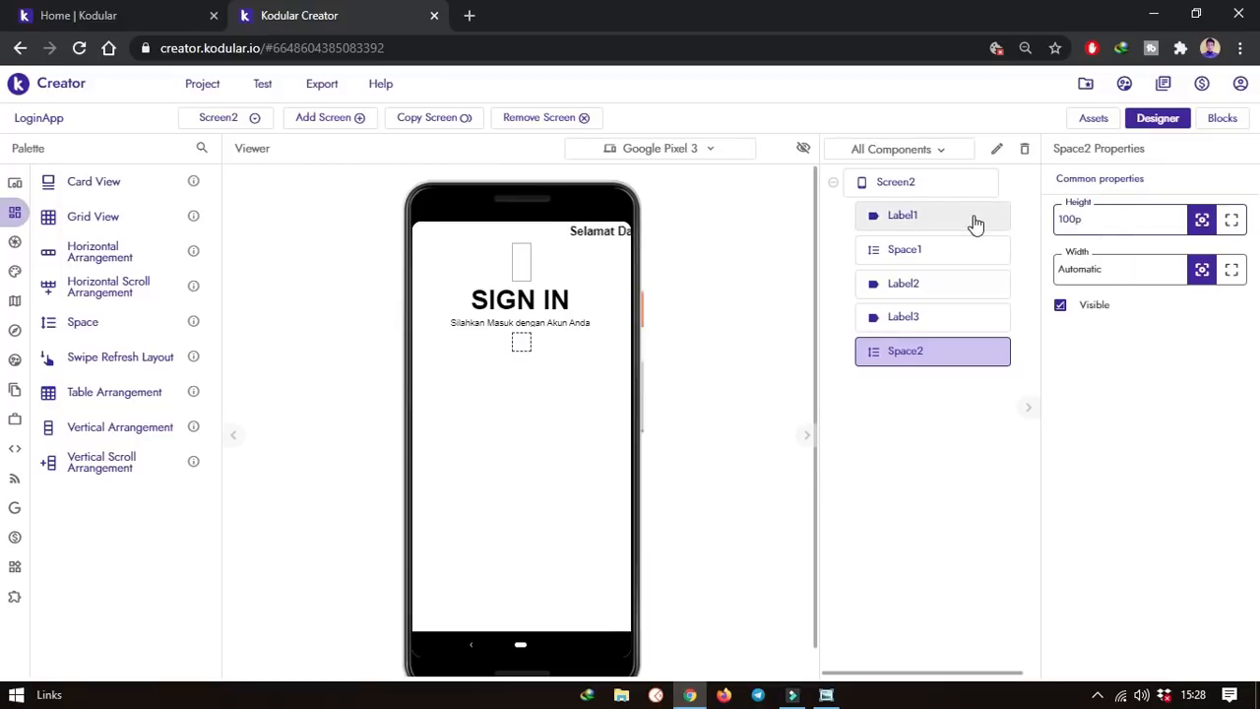
key(Return)
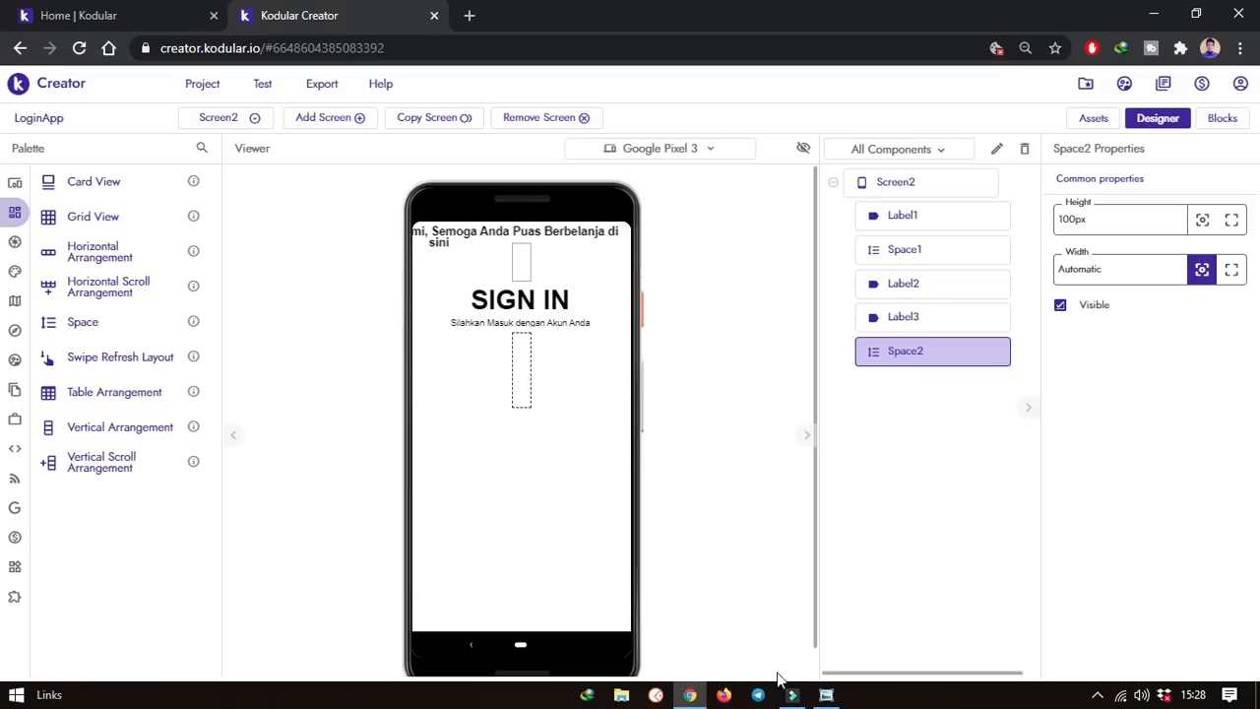
Check the Konsep 1.png sketch and add a Button component below the second Space on Screen2
click(826, 694)
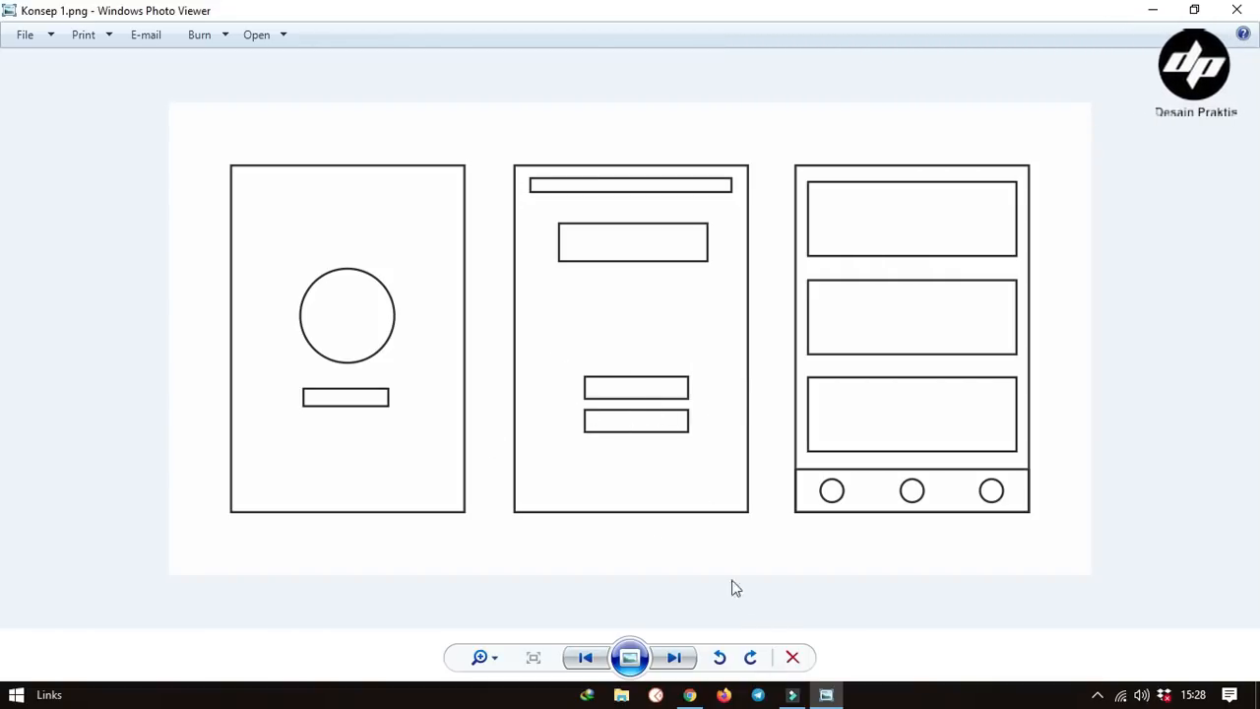
click(689, 695)
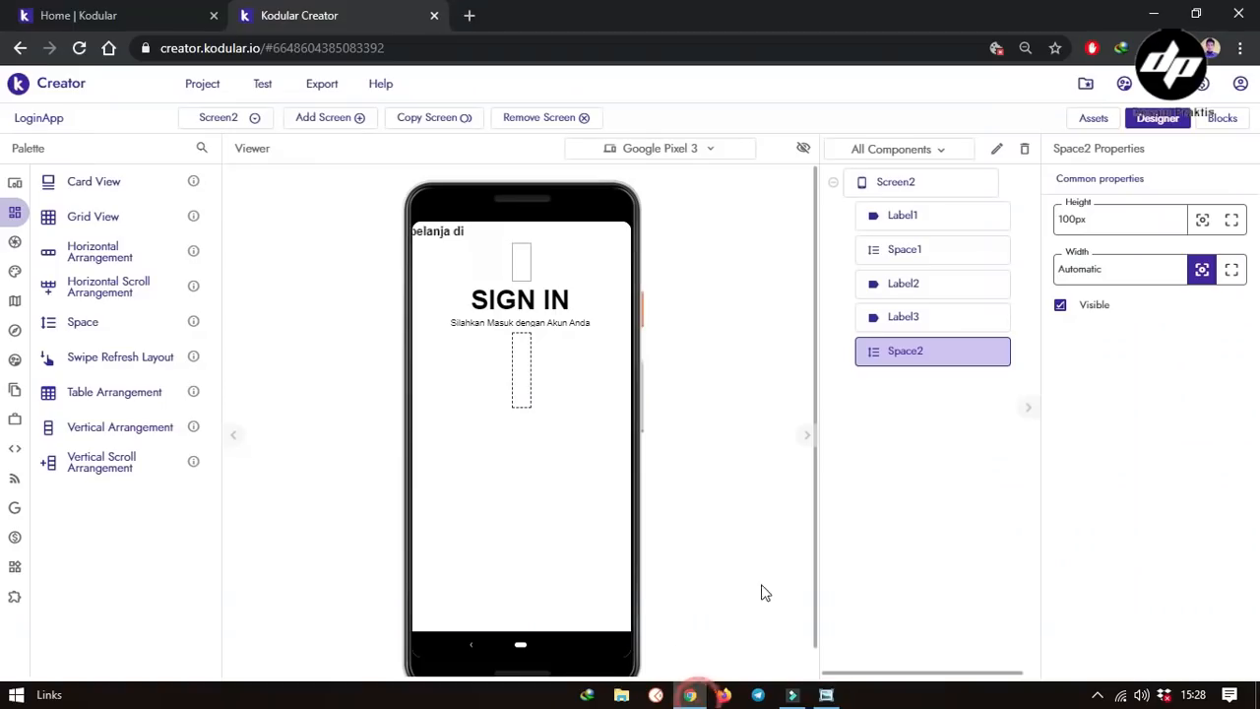
click(34, 182)
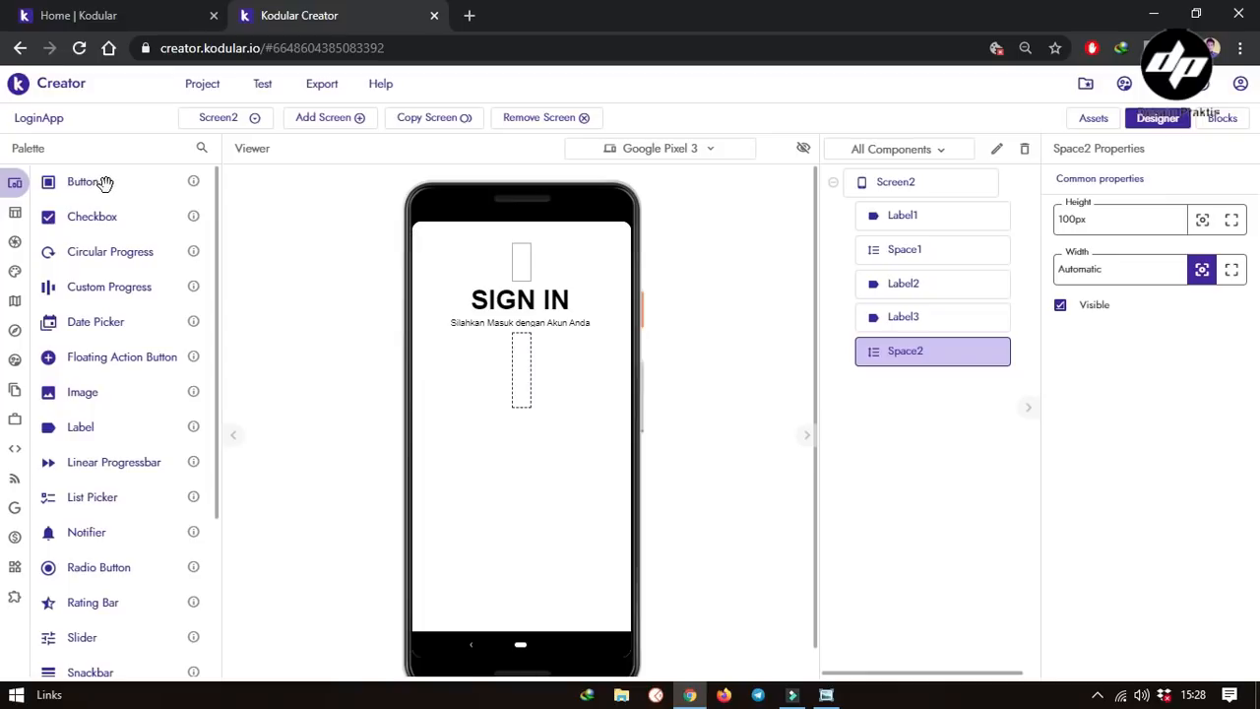
drag(111, 183, 515, 448)
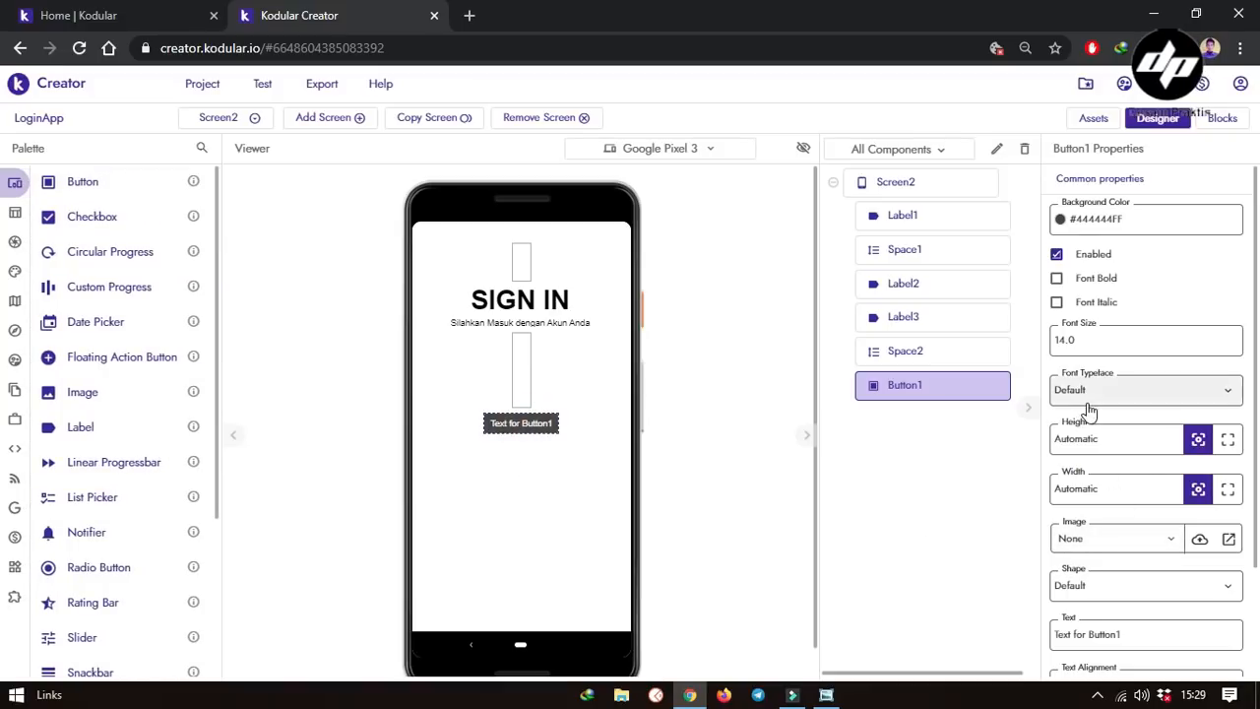
Set the new button's height to 40px and its width to 200px
double_click(1112, 439)
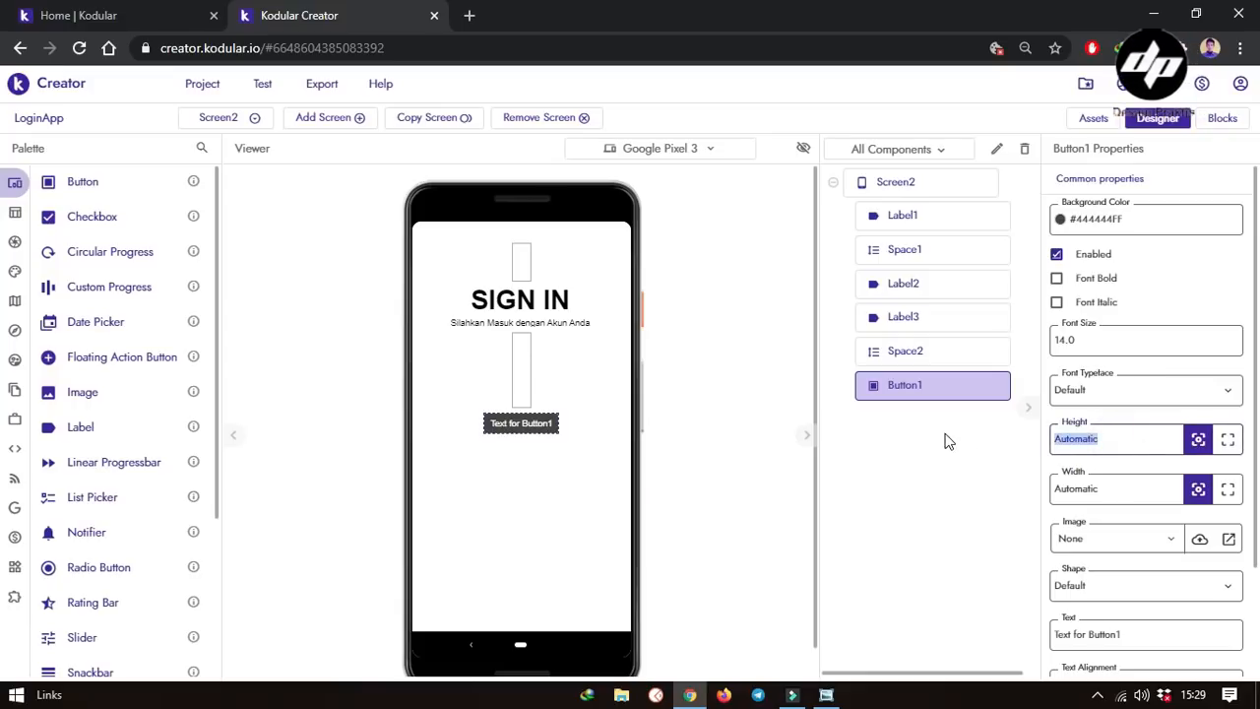
text(40)
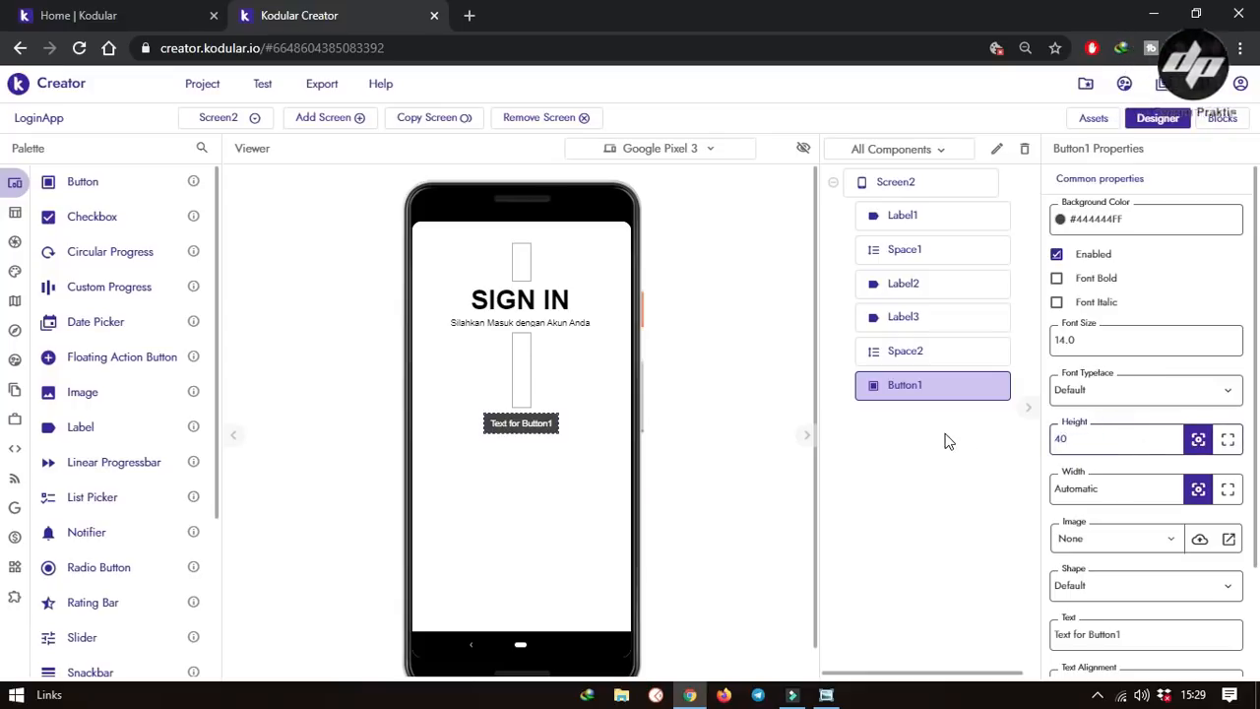
key(Return)
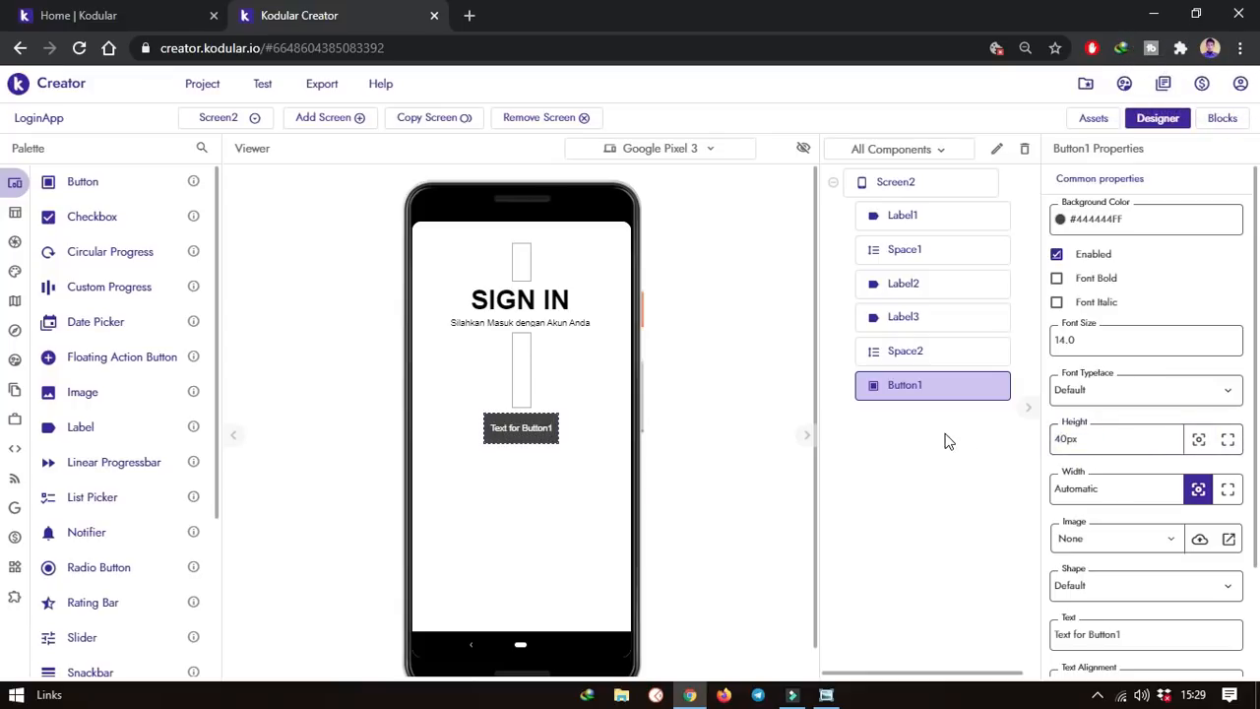
double_click(1113, 488)
text(200)
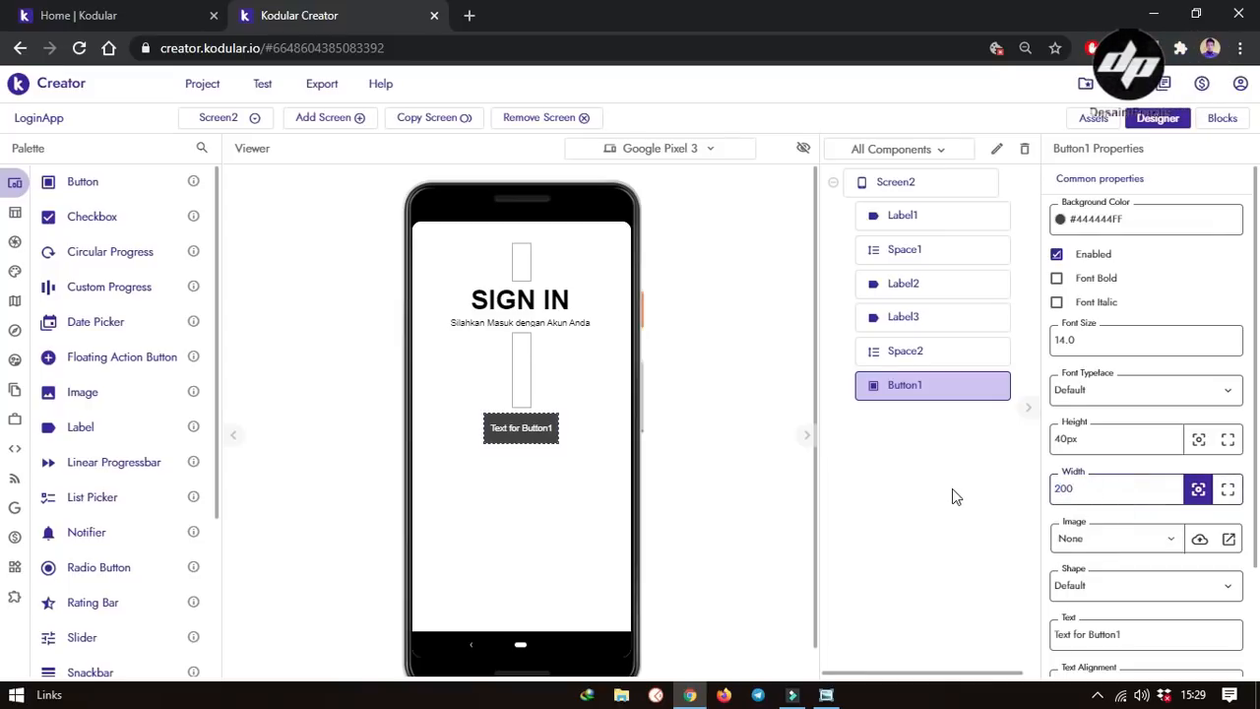
key(Return)
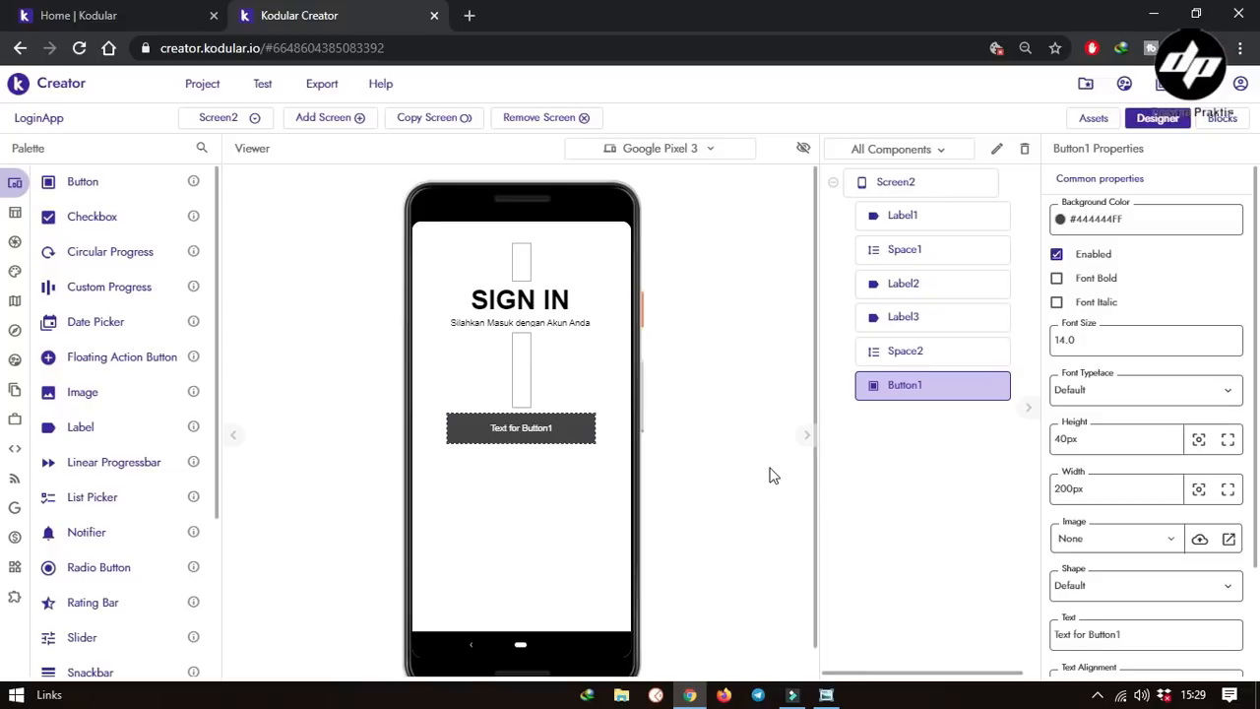
Compare with the Konsep 1.png sketch and set the button's text to "Sign in with Fingerprint"
click(823, 693)
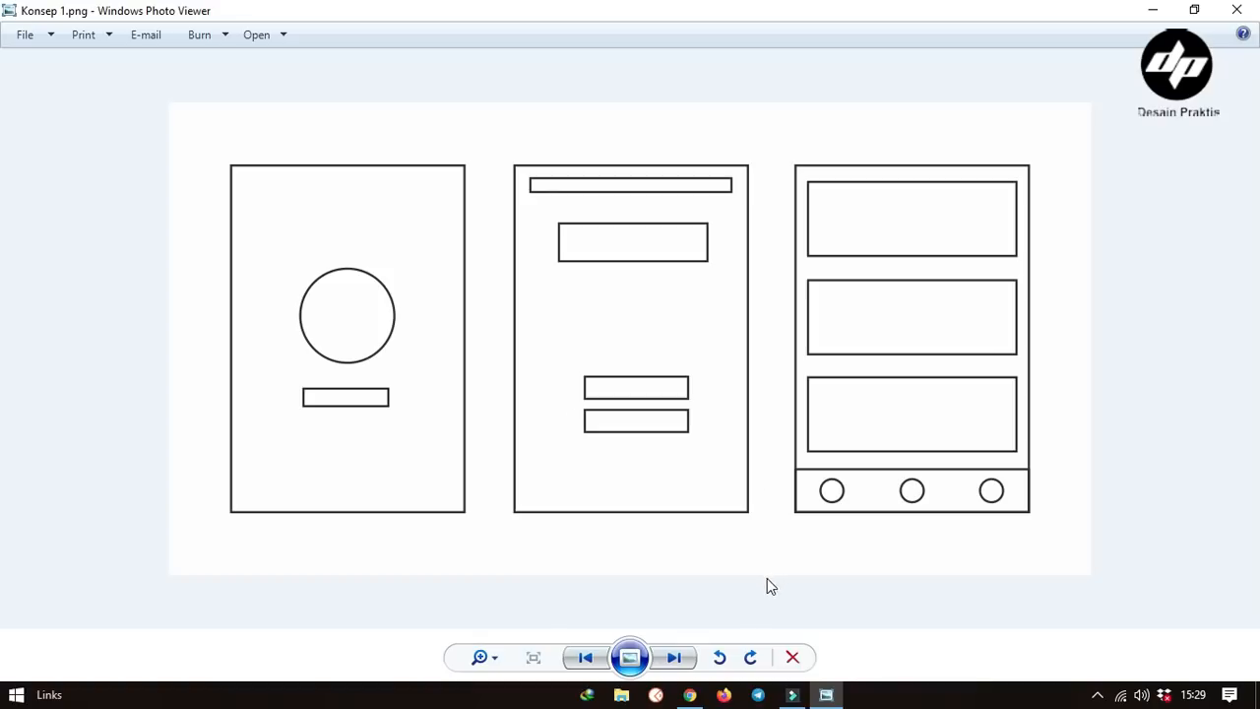
mouse_move(689, 695)
click(689, 606)
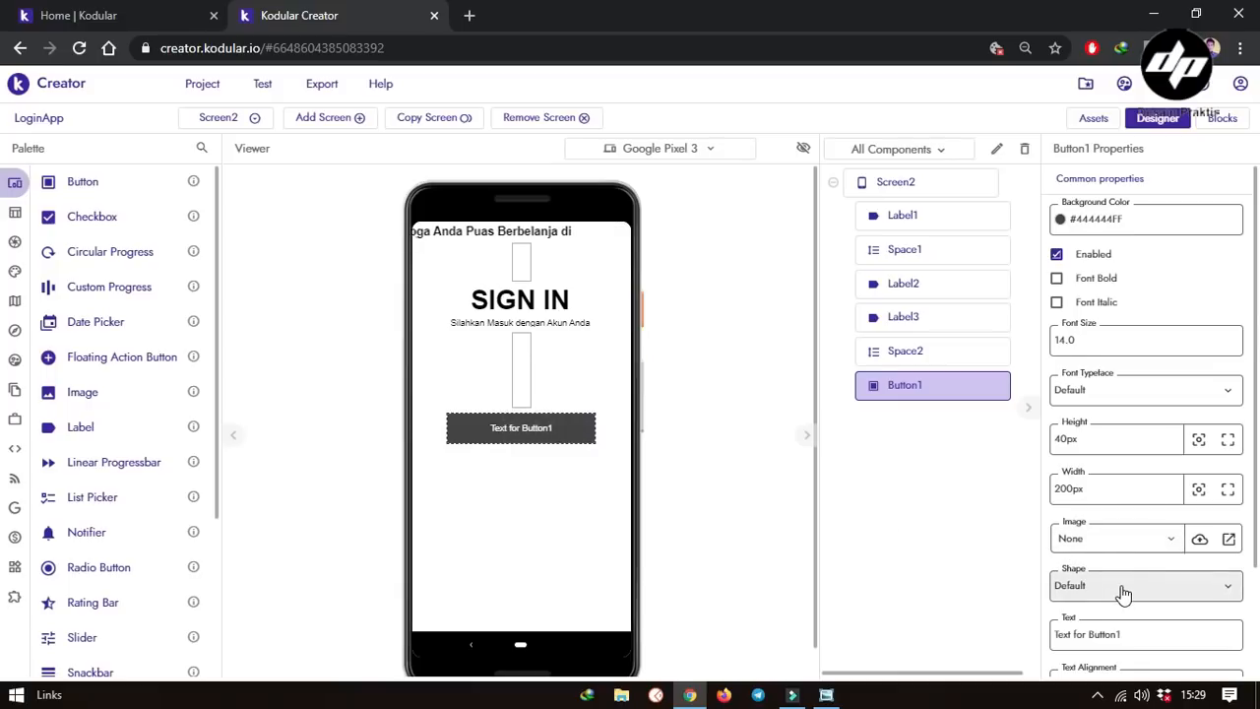
scroll(1122, 591, down, 1)
click(1151, 543)
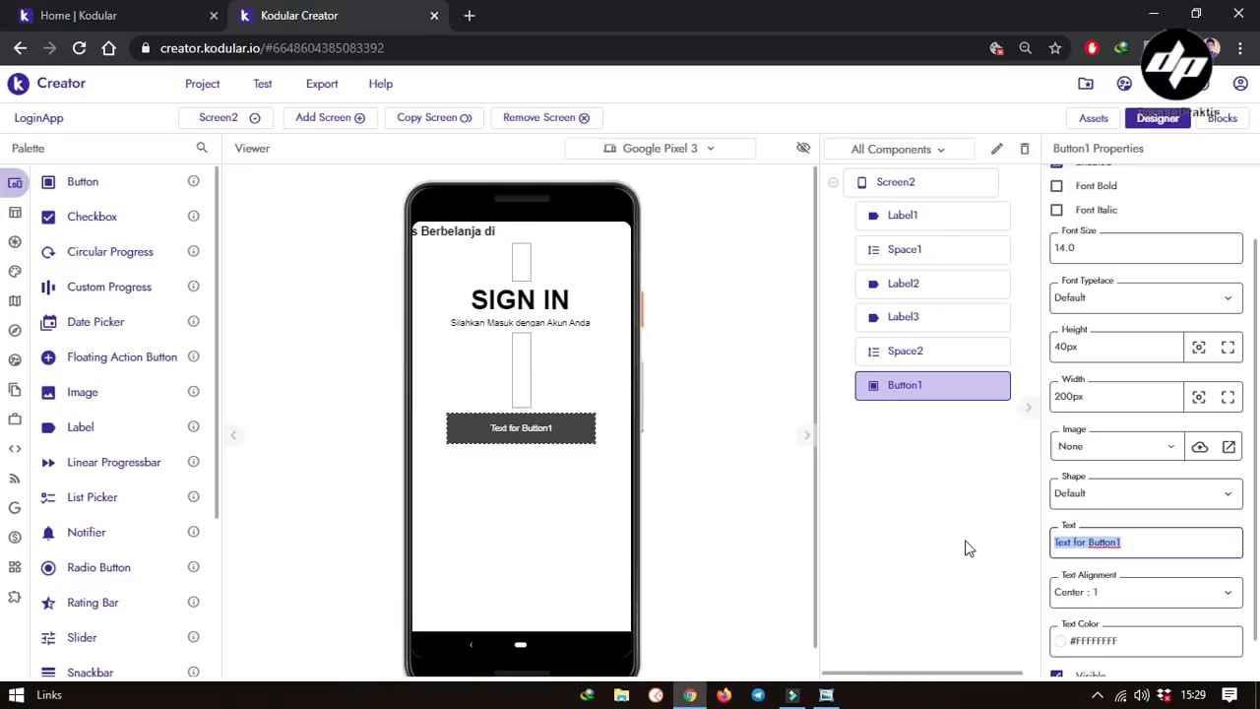
text(Sig)
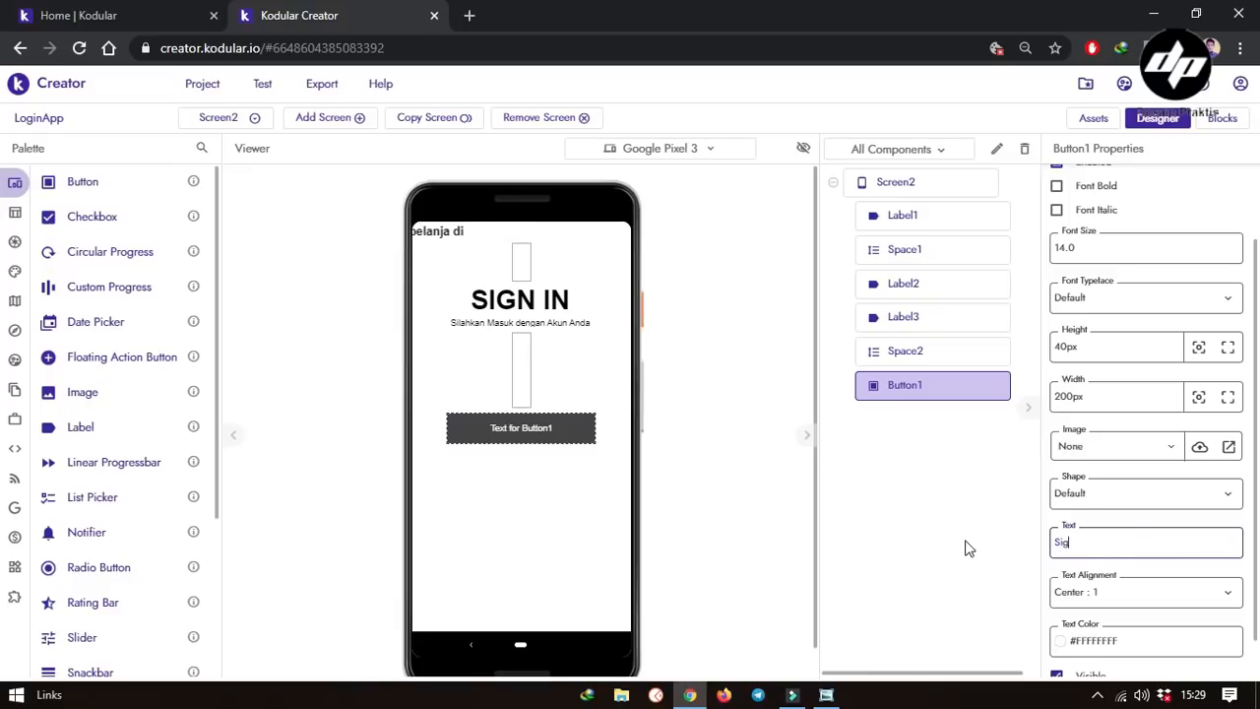
text(n In with)
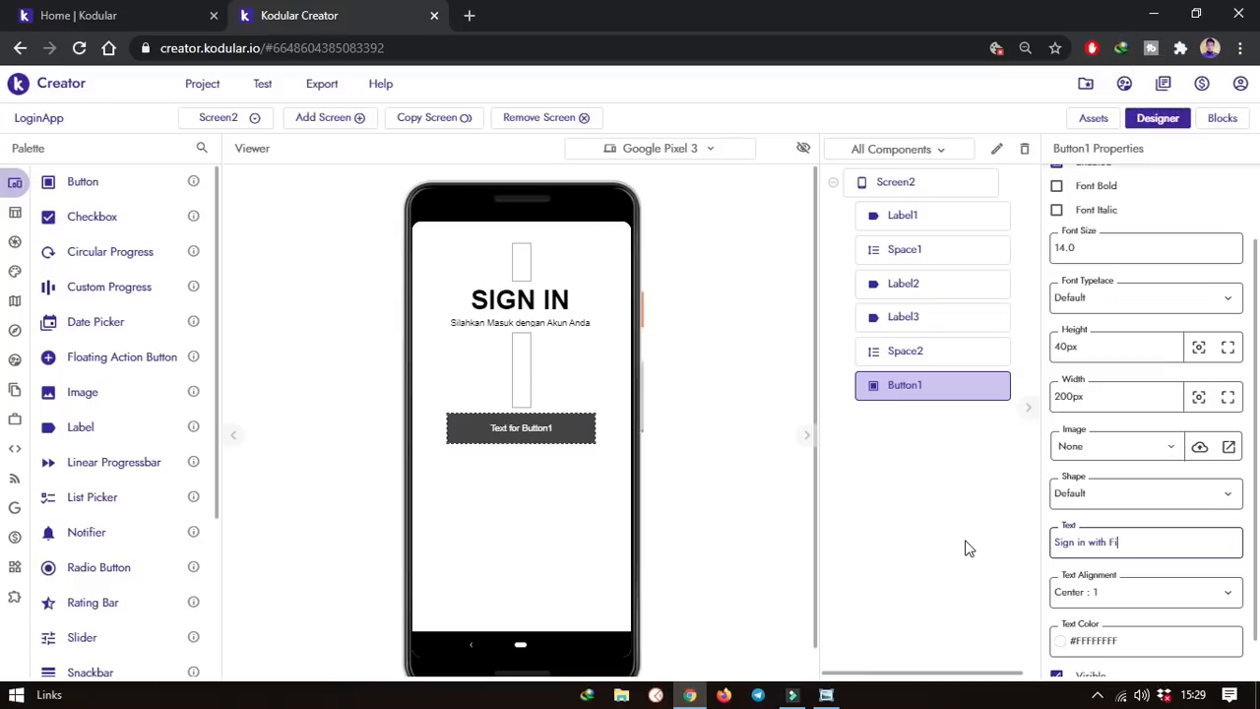
text( Finger)
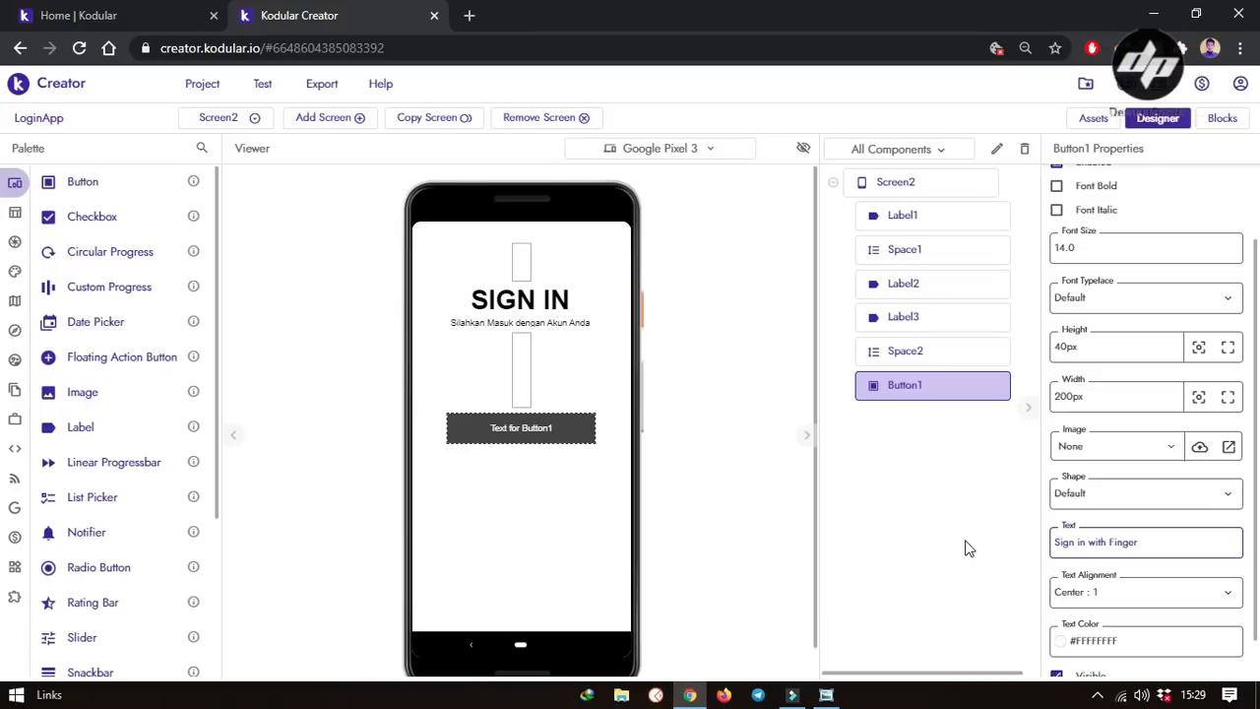
text(print)
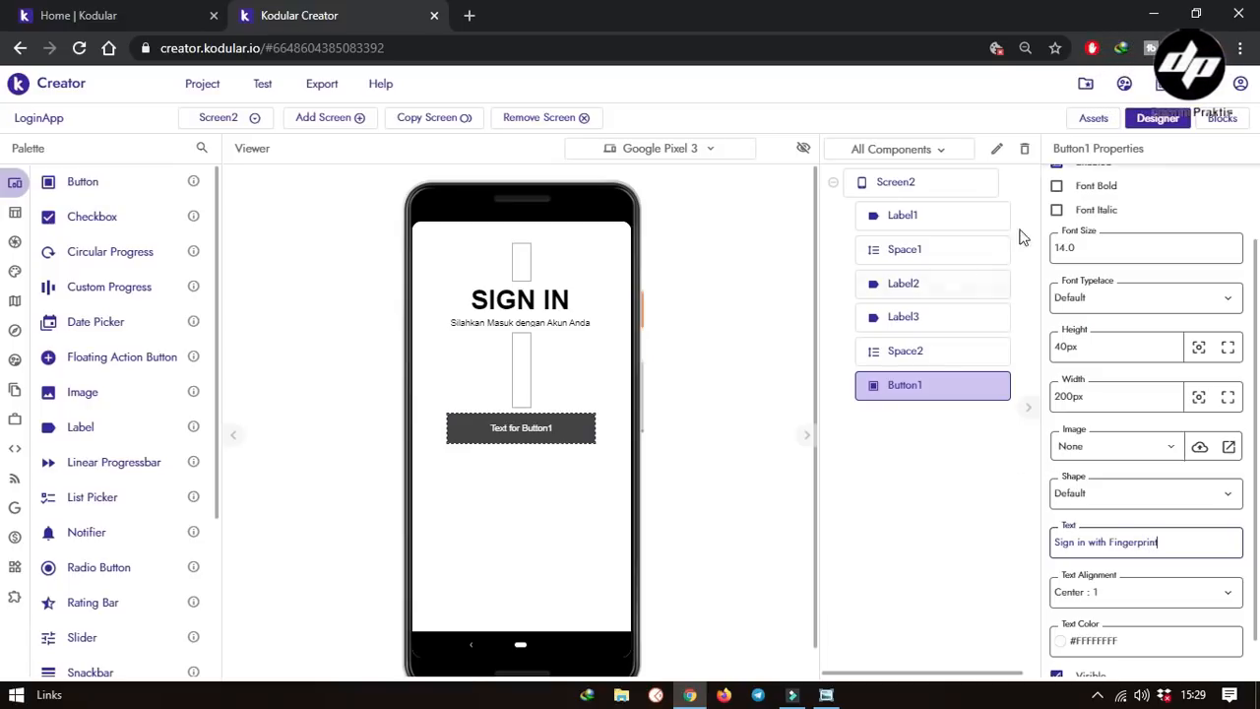
Make the fingerprint button's text bold and set its font size to 20, and finally to 18
click(1056, 187)
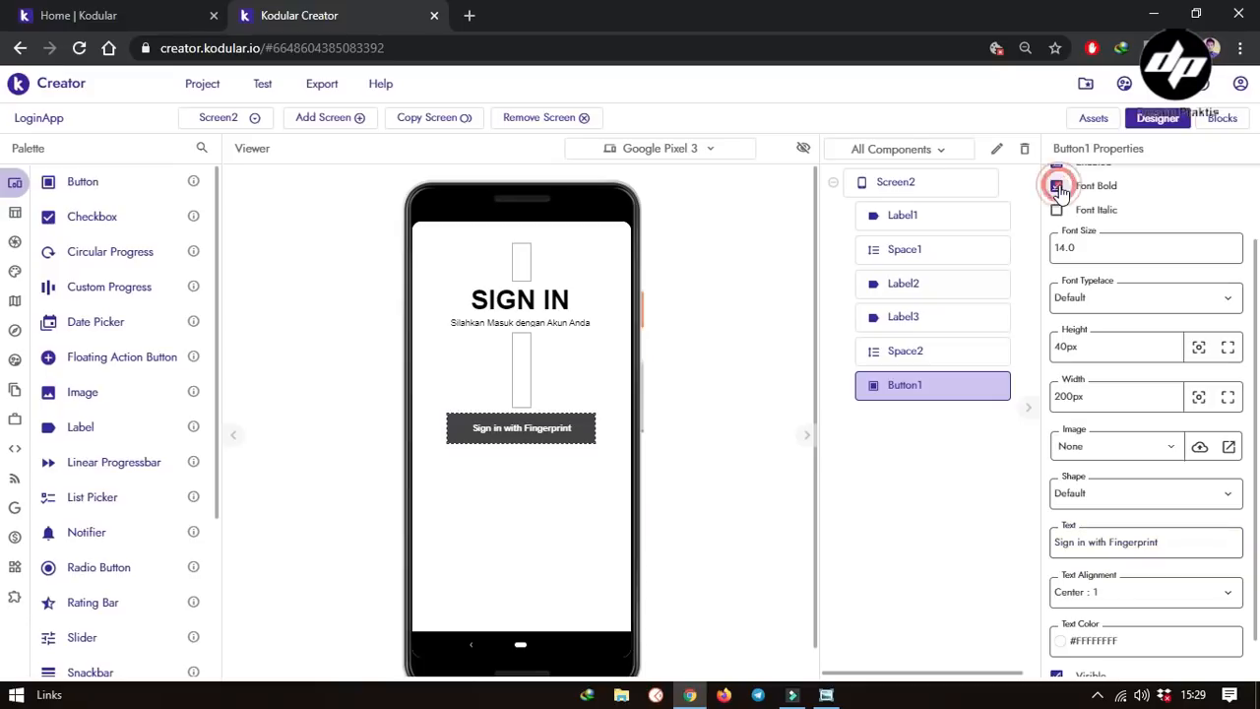
double_click(1096, 243)
text(2)
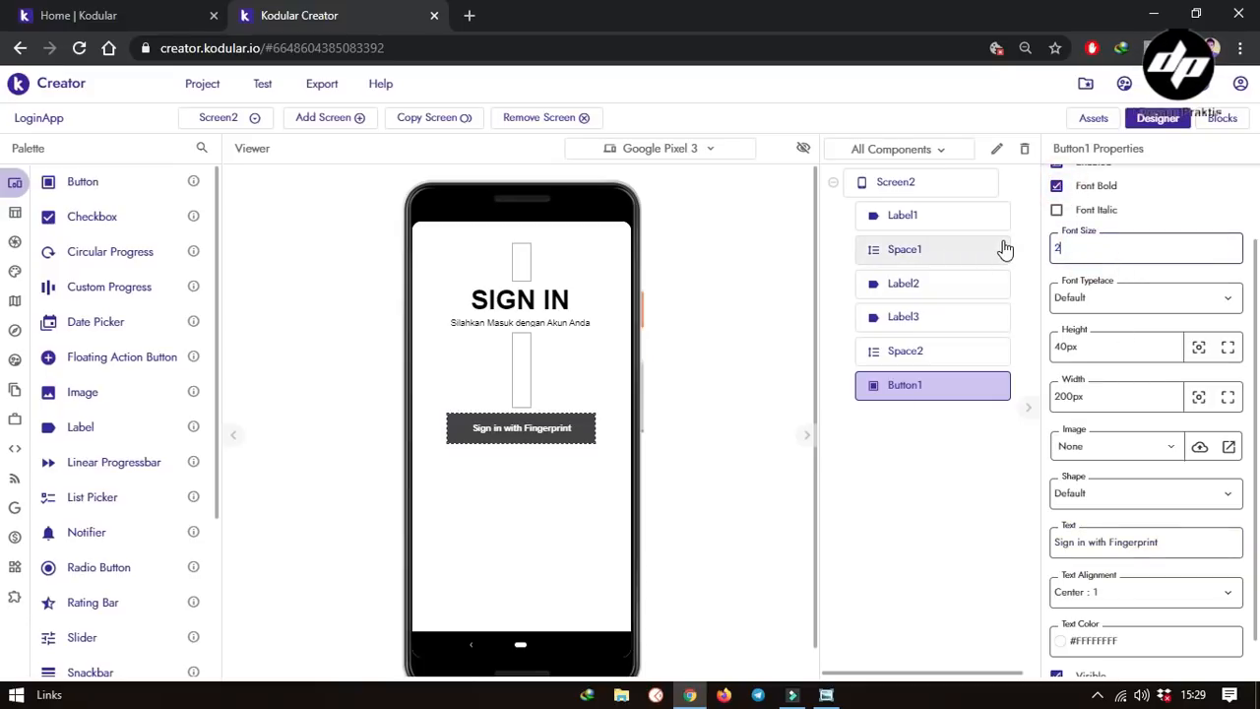
text(0)
key(Return)
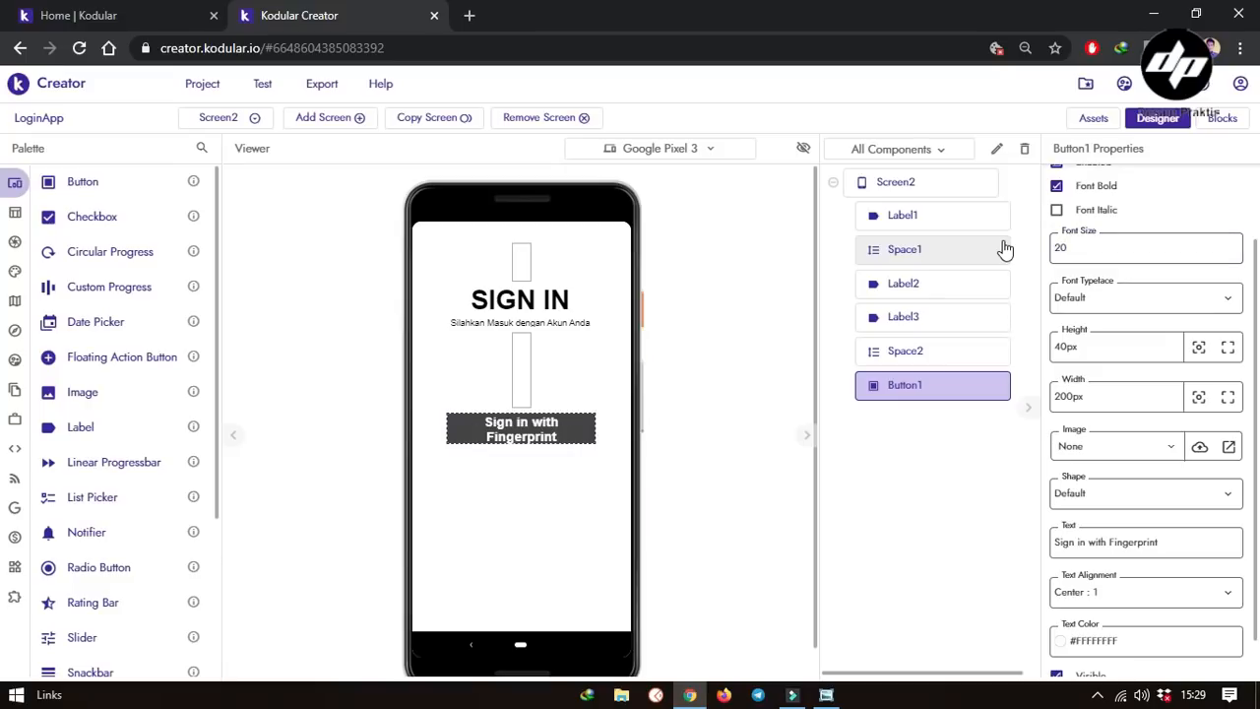
double_click(1057, 249)
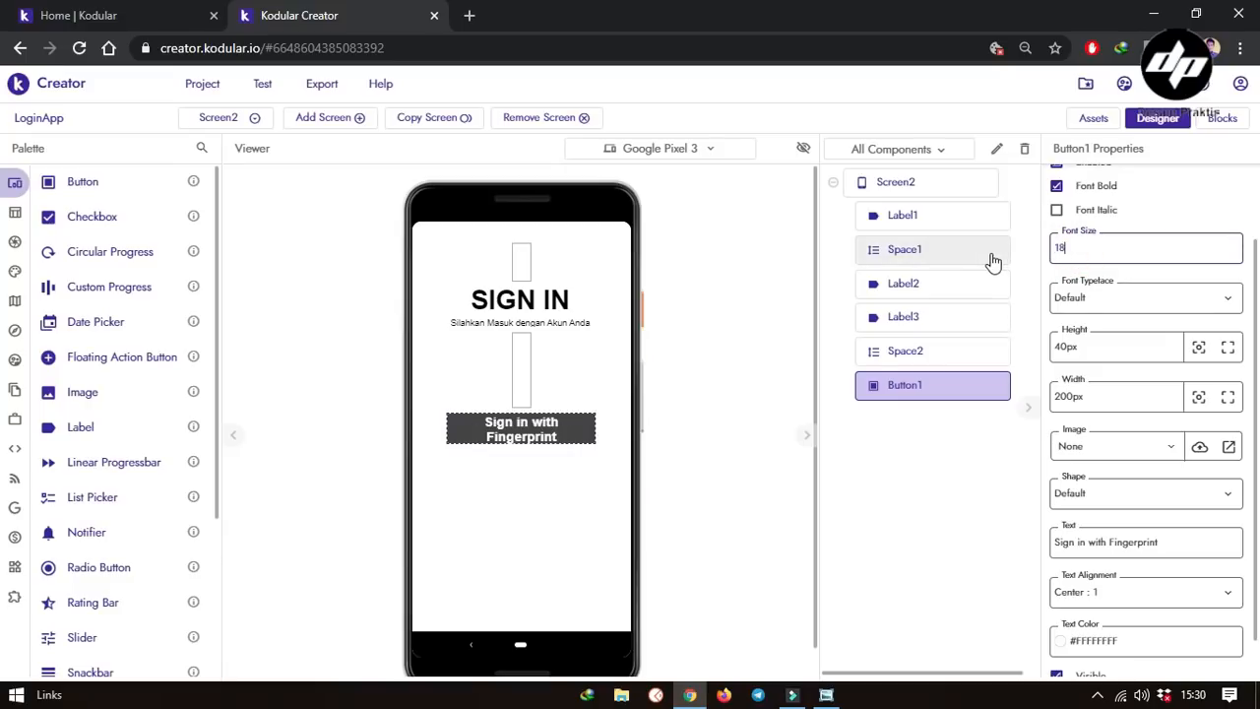
key(Return)
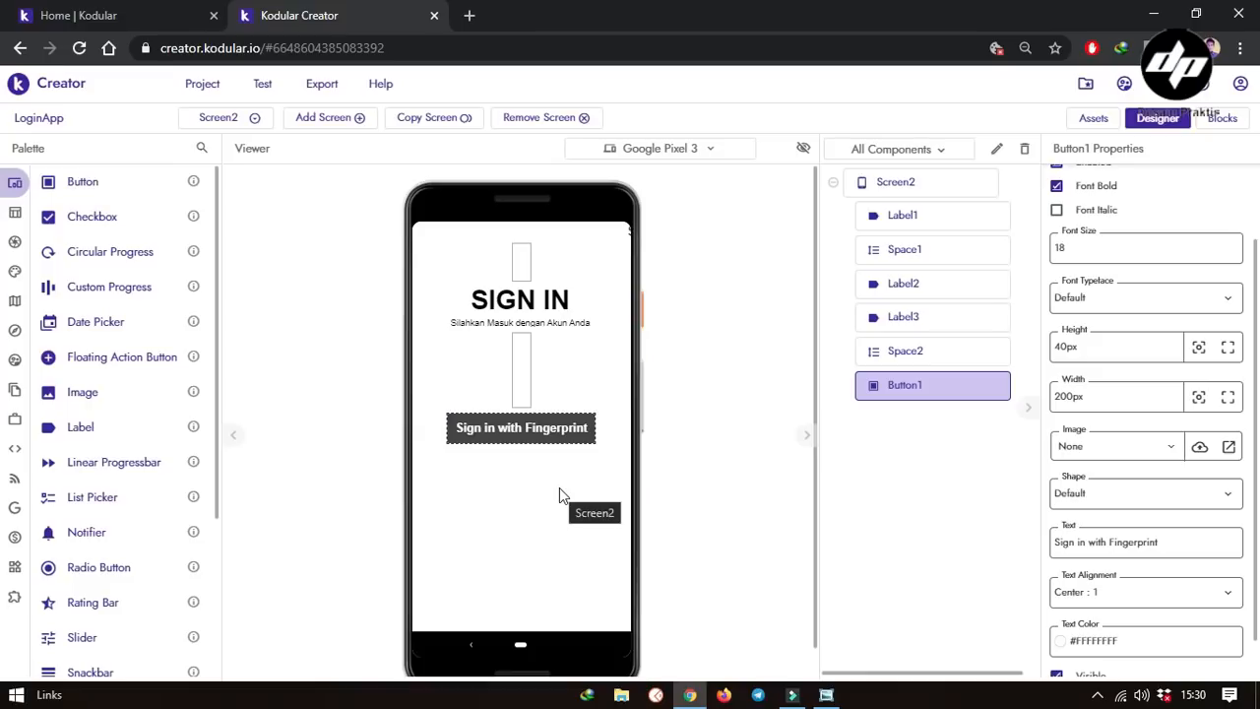
Recheck the sketch, dismiss the network error, and add a third Space below the fingerprint button with a height of 20px
click(826, 695)
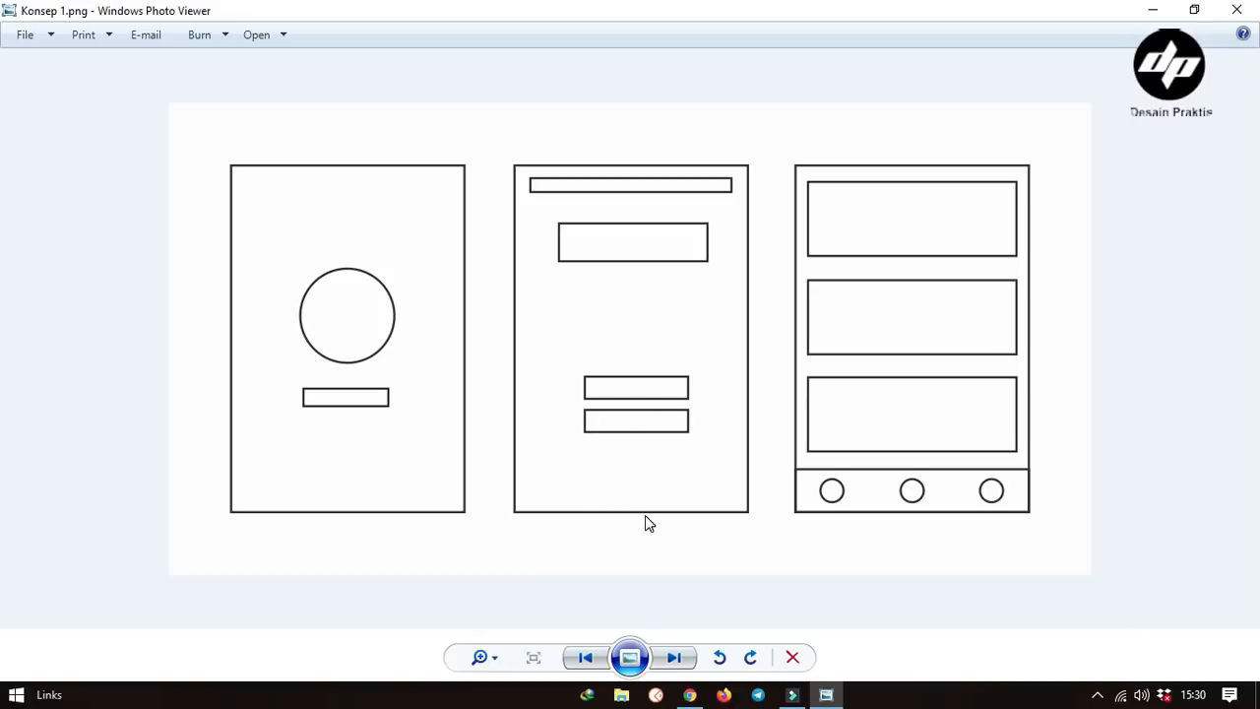
click(689, 695)
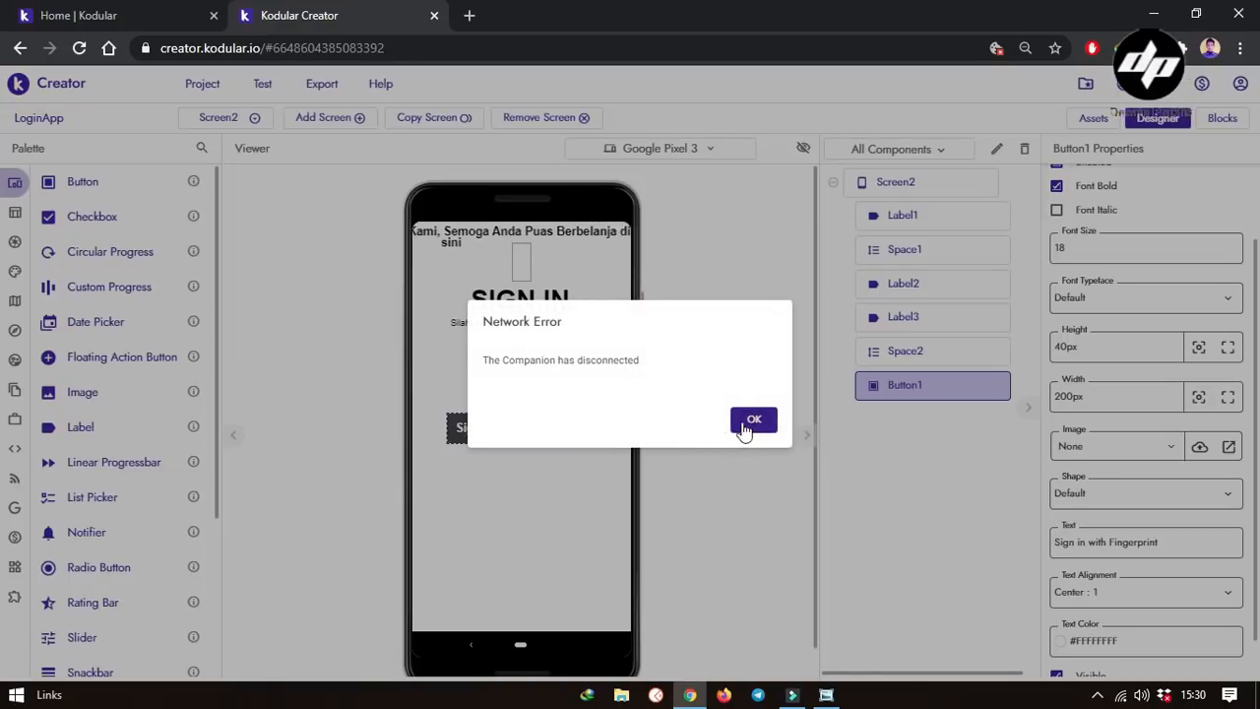
click(750, 421)
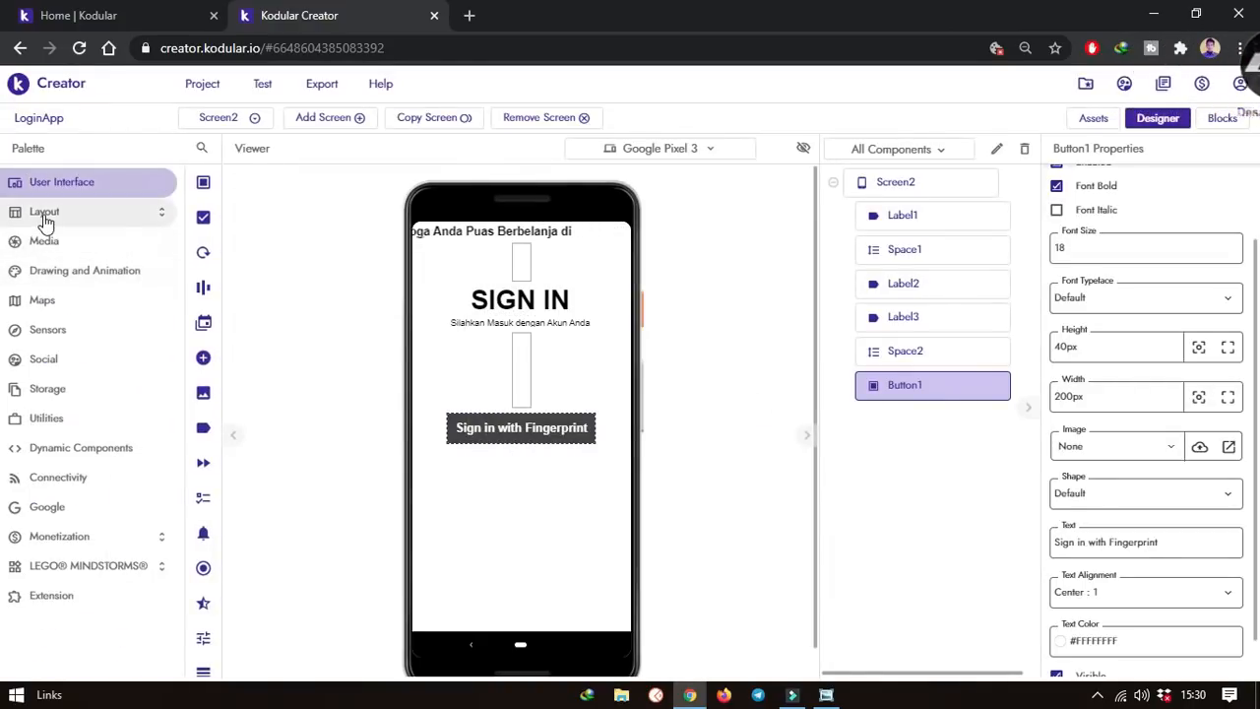
click(41, 213)
click(71, 241)
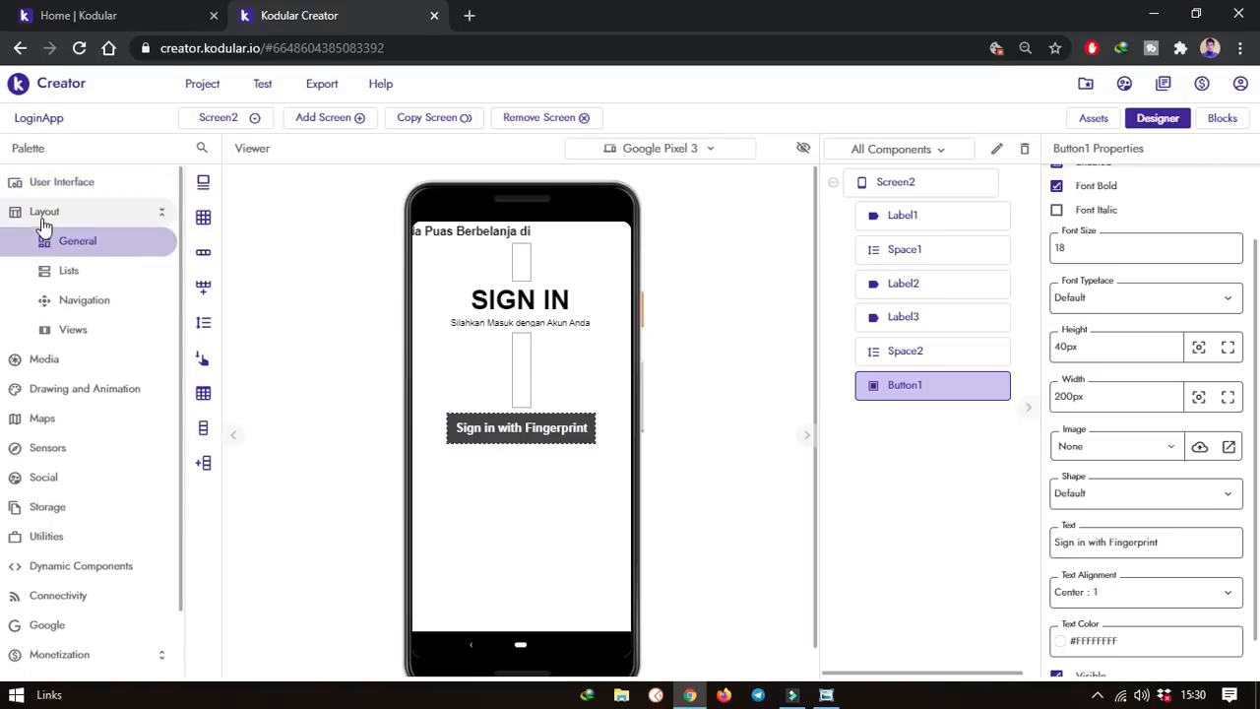
drag(77, 326, 480, 481)
drag(1116, 218, 975, 222)
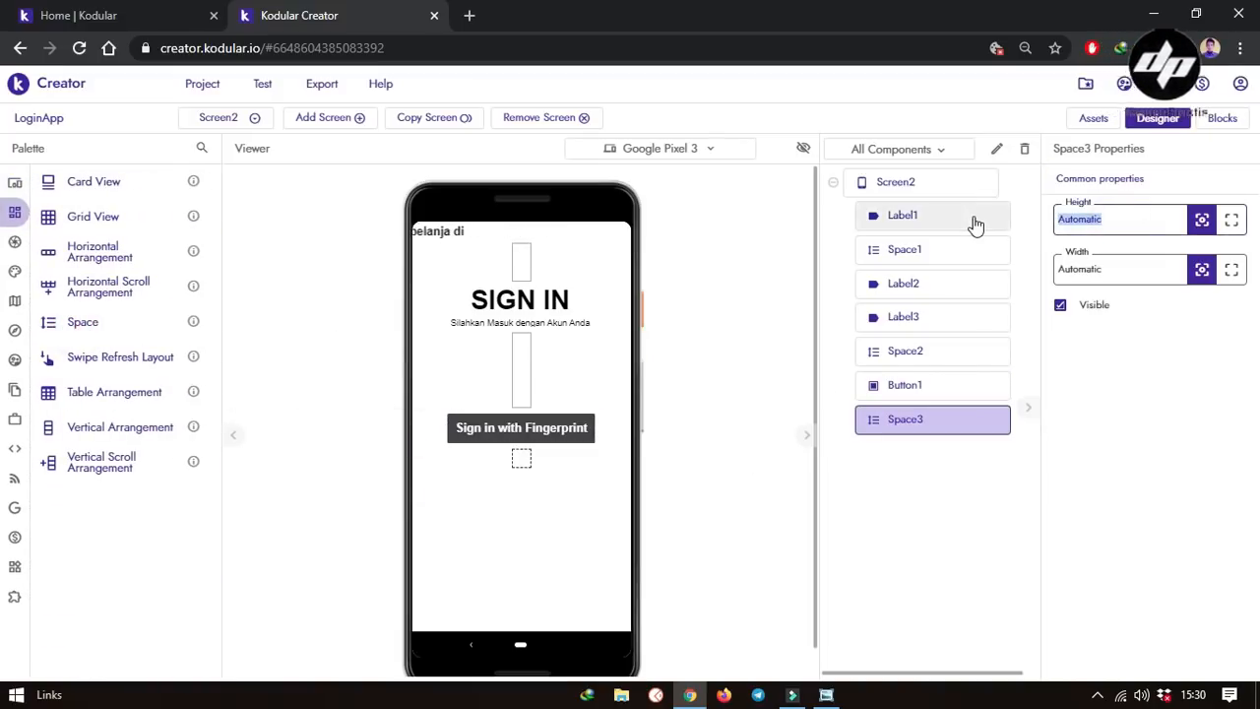
text(20)
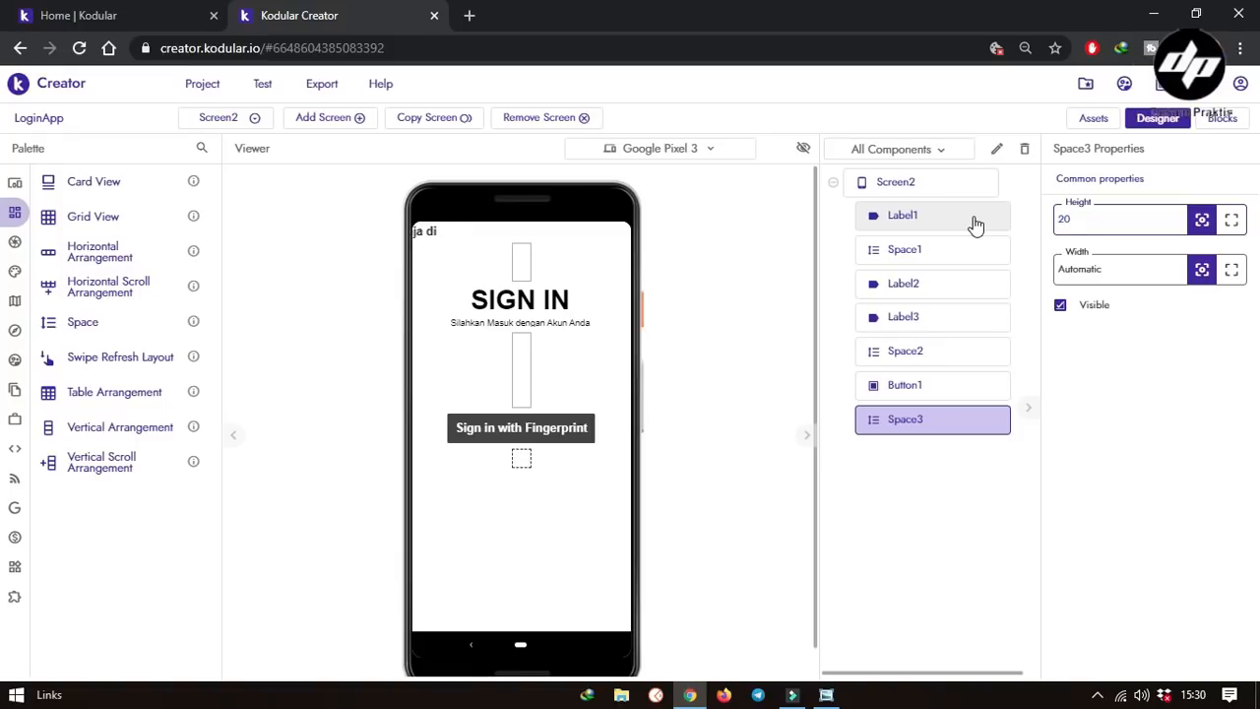
text(px)
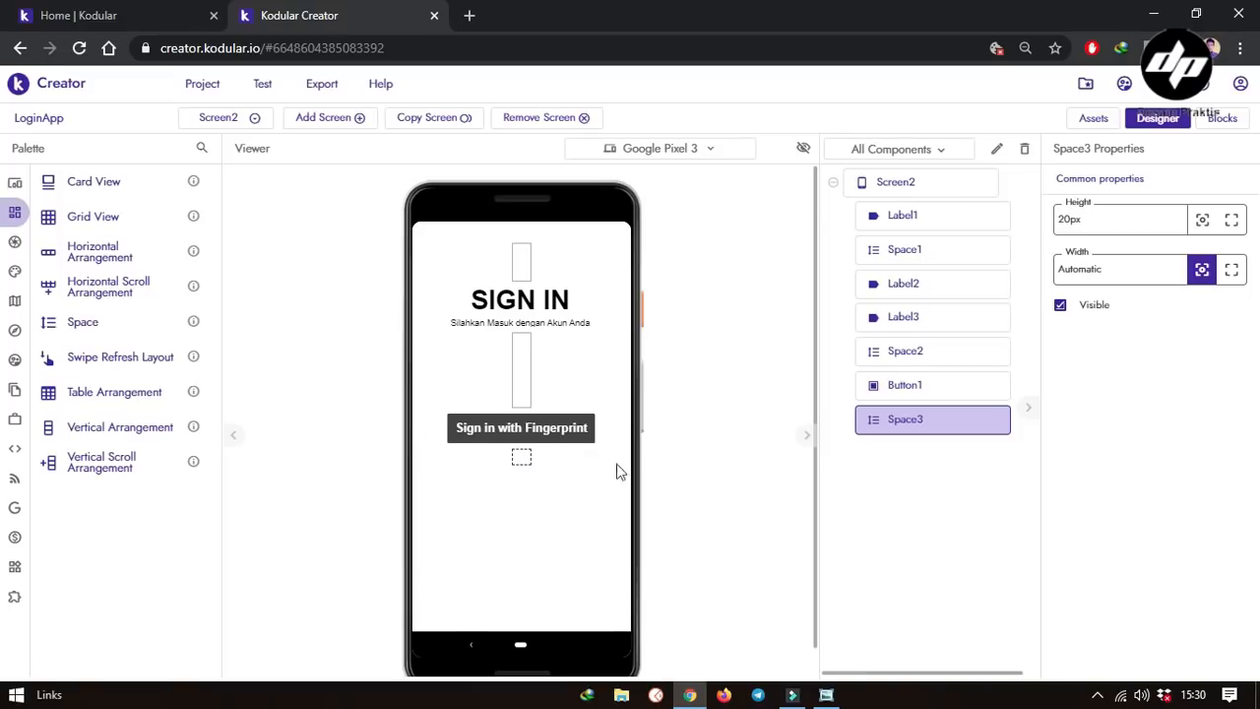
Duplicate the "Sign in with Fingerprint" button and move the copy below the third Space
click(22, 185)
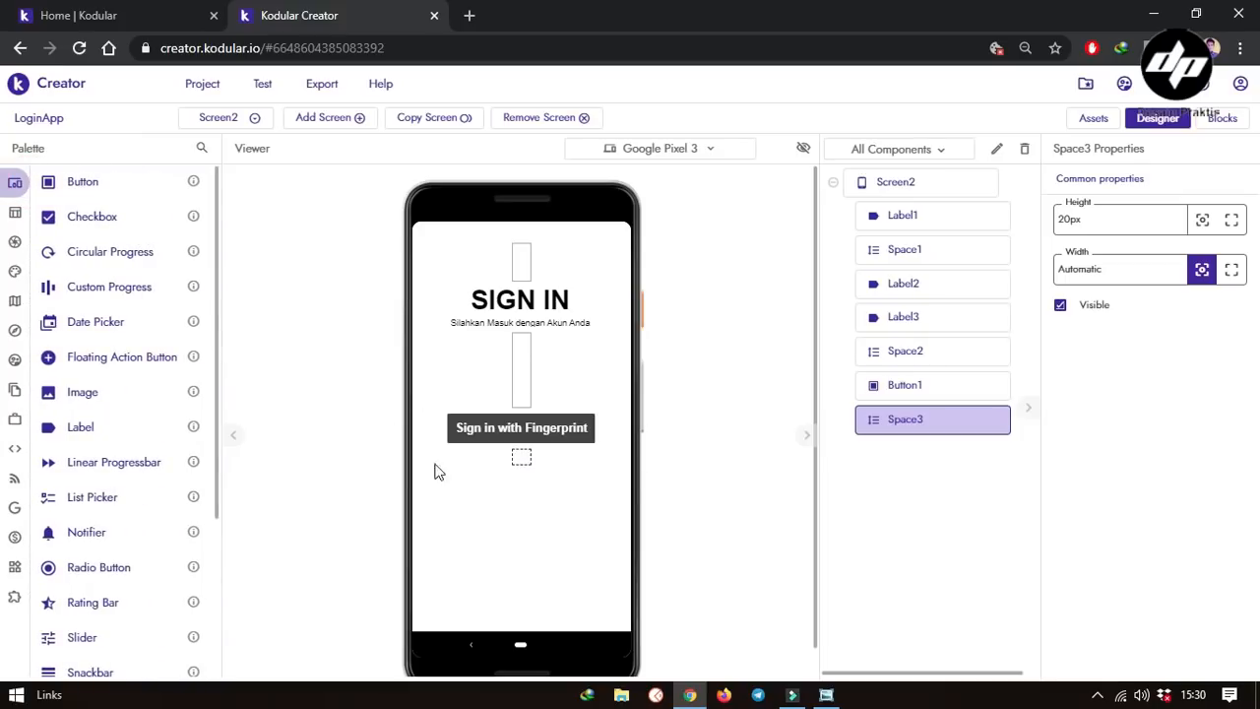
right_click(588, 425)
click(548, 425)
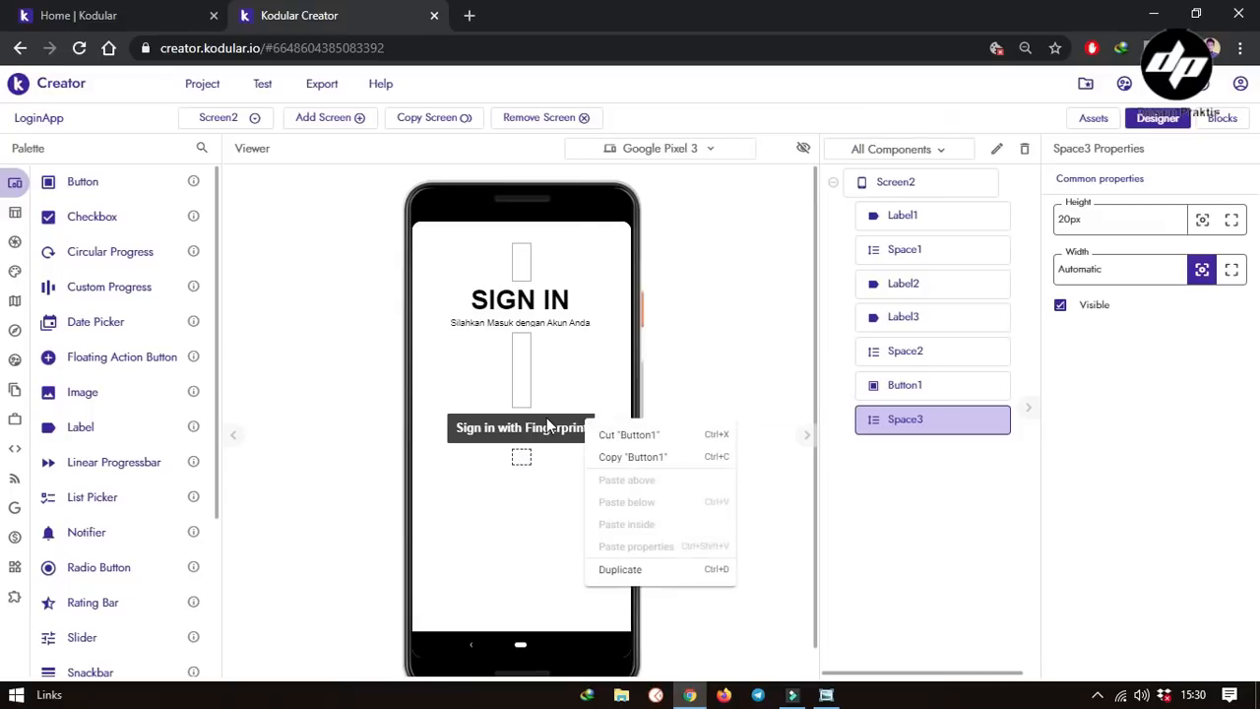
click(548, 425)
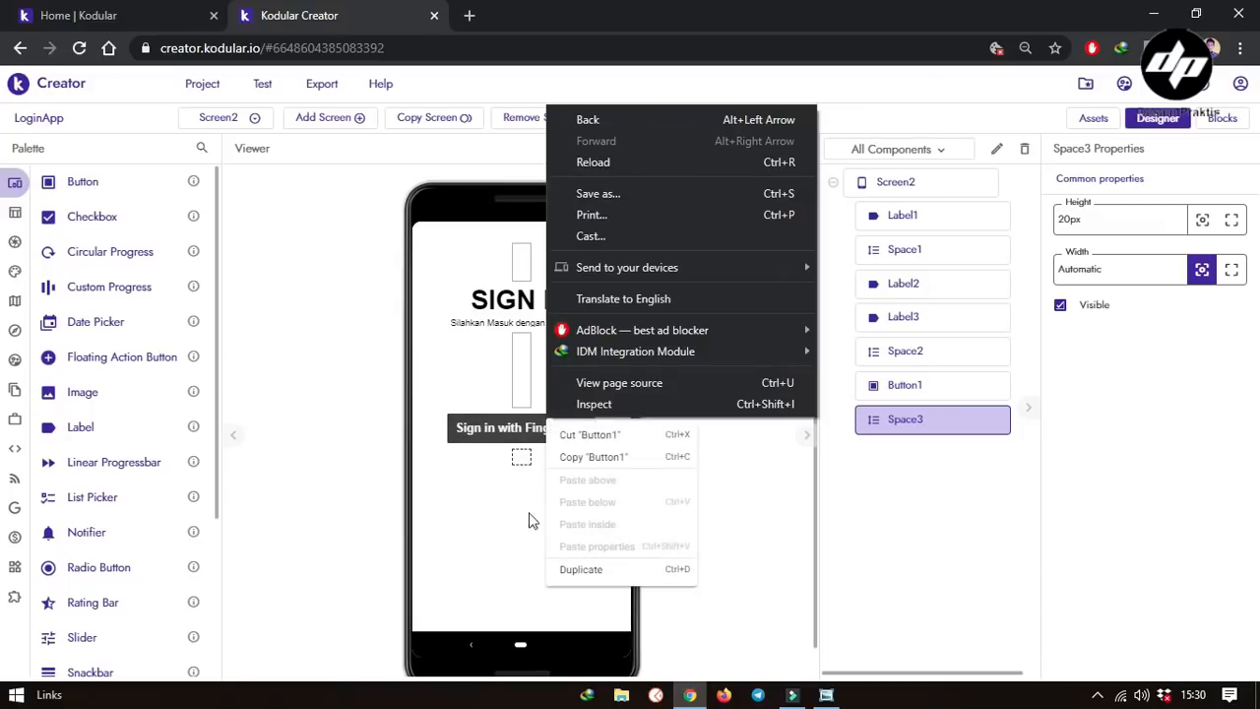
click(571, 571)
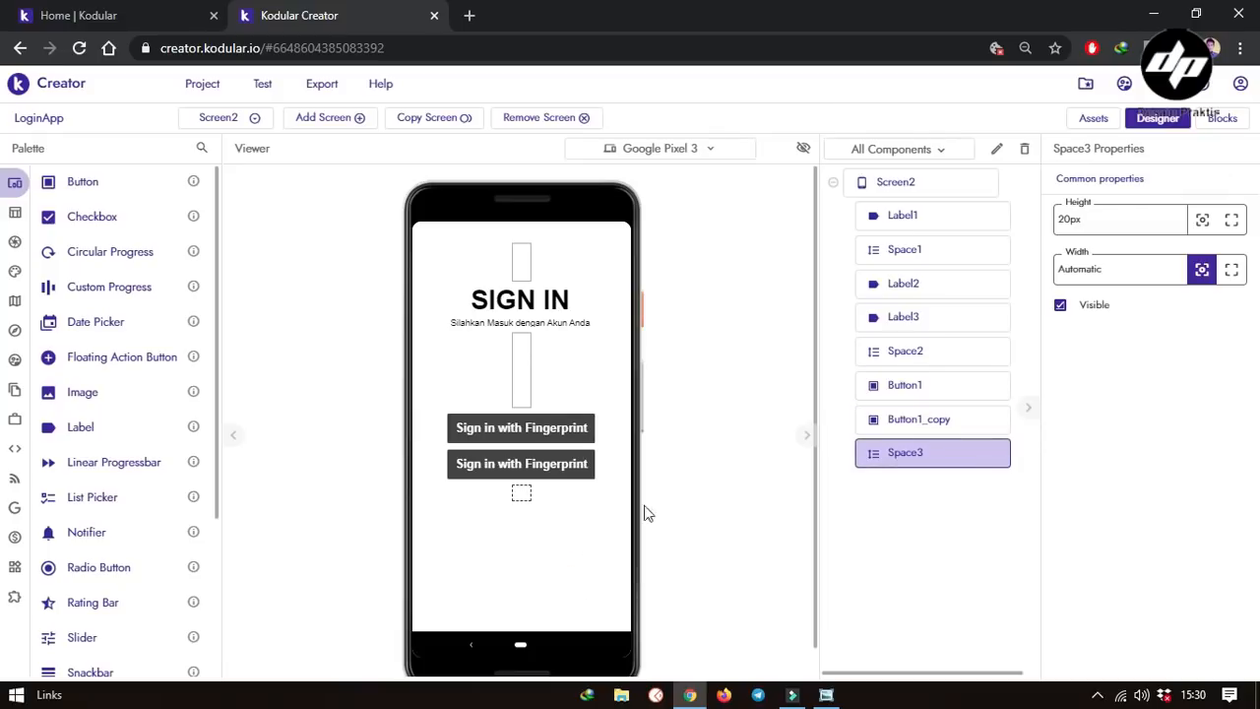
drag(480, 471, 483, 524)
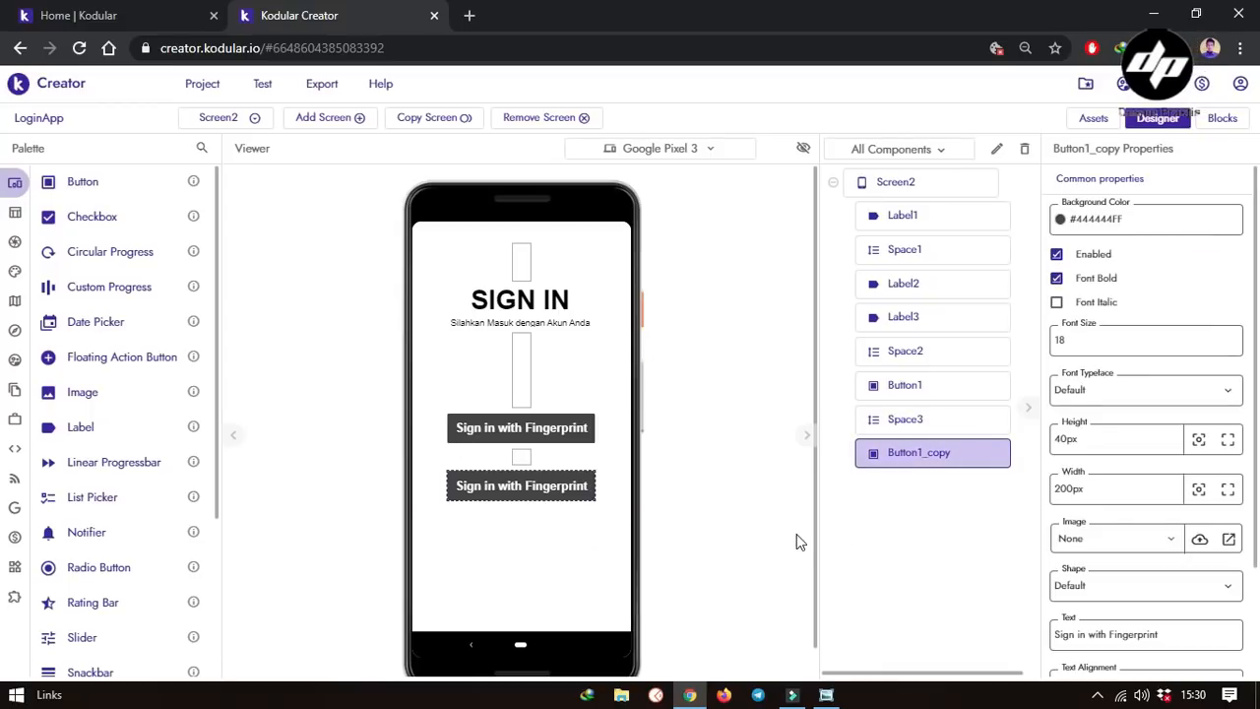
Set the background color of the copied button below the third Space to light blue #03A9F3FF
click(572, 483)
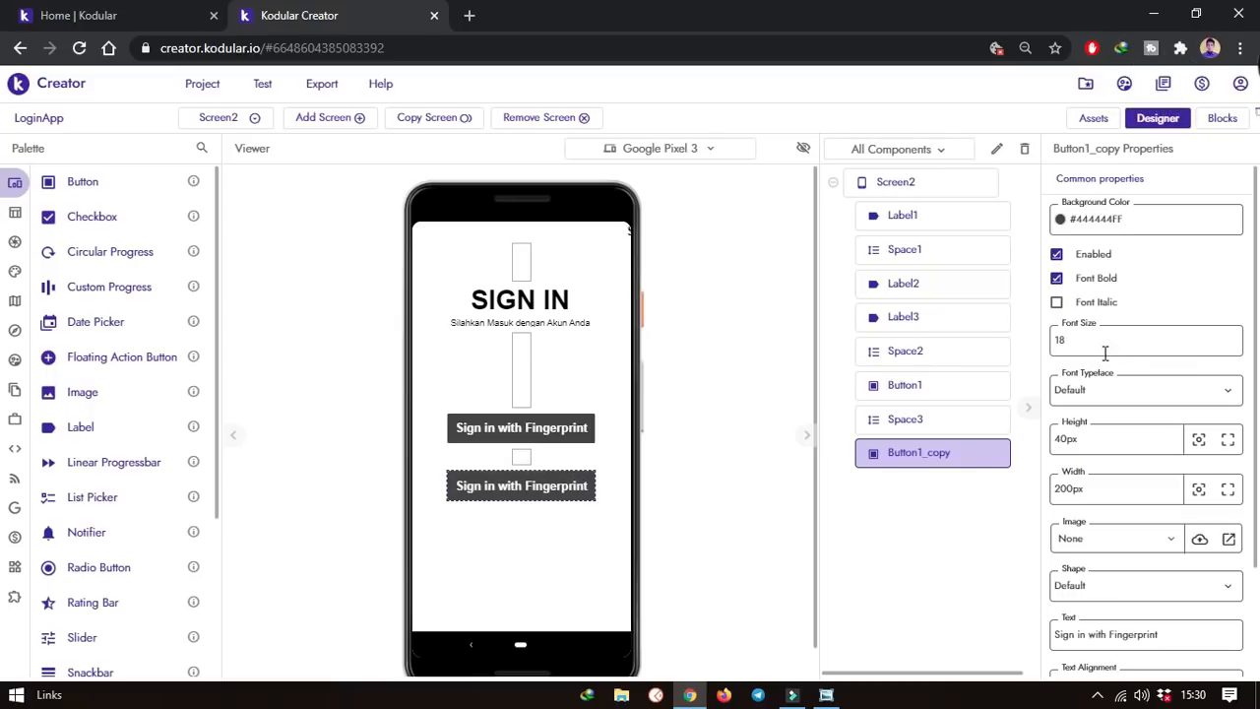
click(1073, 222)
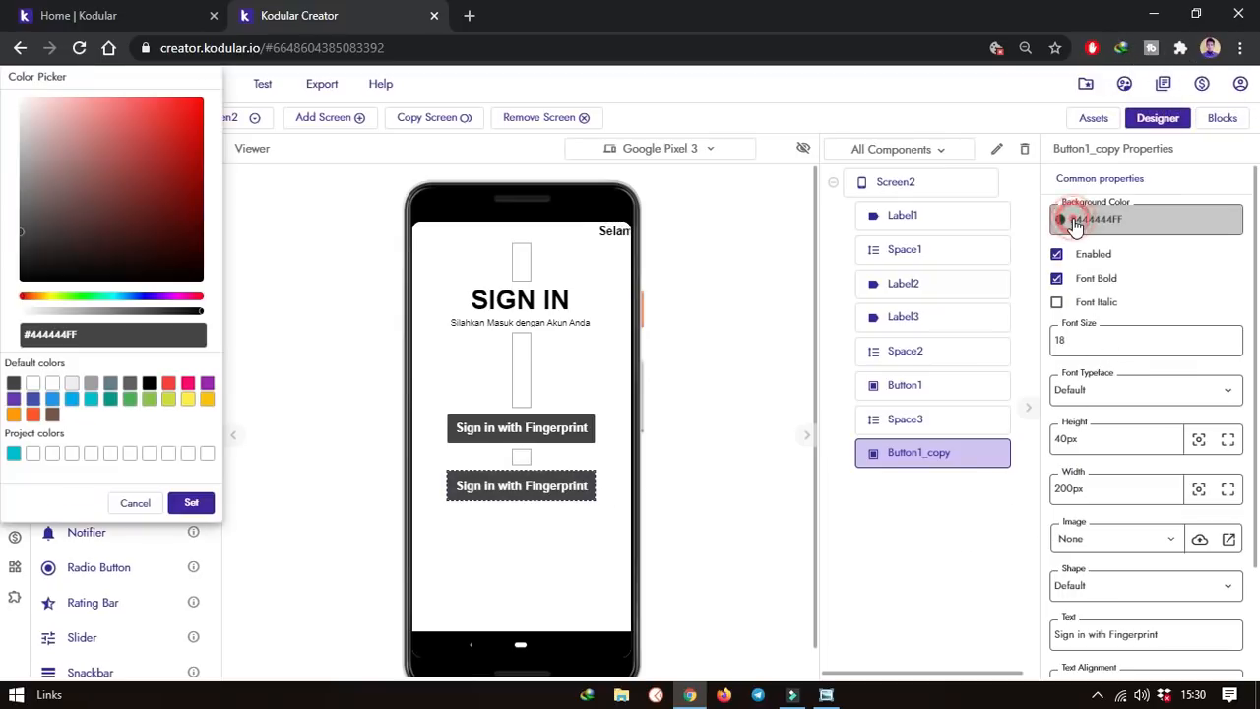
click(72, 399)
click(191, 502)
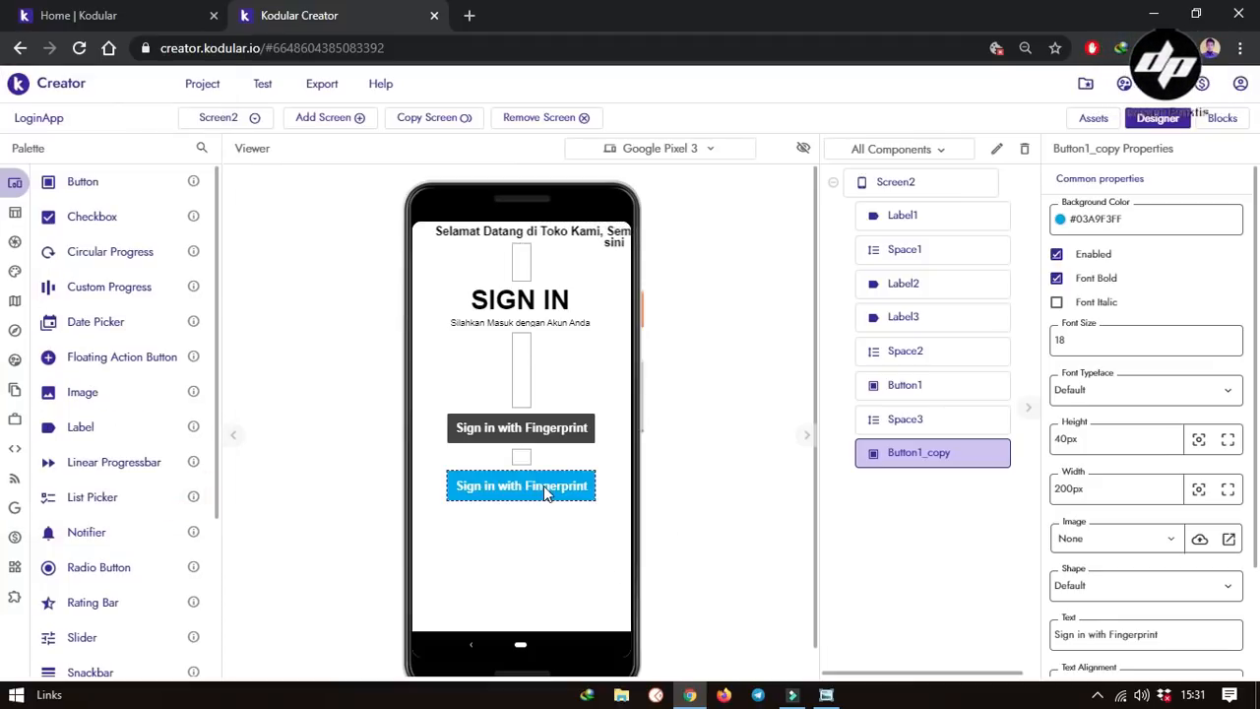
Change the blue button's text to "Sign in with Gmail"
scroll(1119, 571, down, 2)
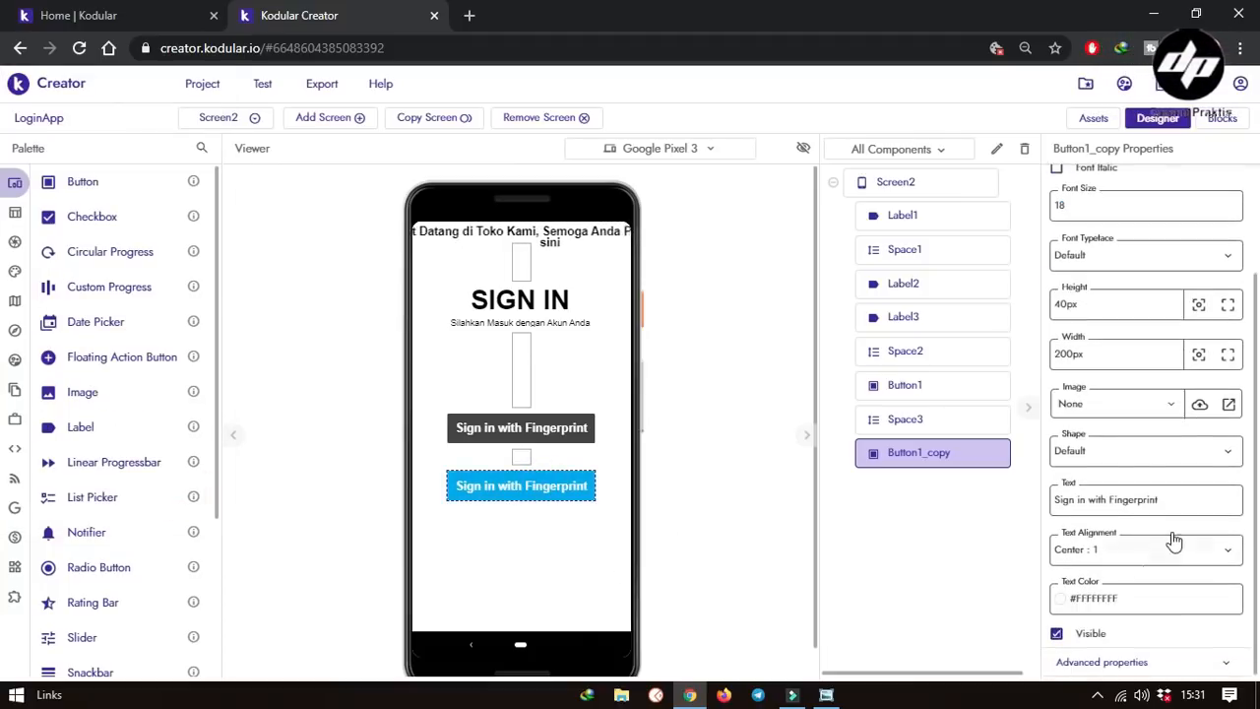
click(1182, 503)
key(BackSpace)
key(BackSpace)
key(BackSpace)
key(BackSpace)
key(BackSpace)
key(BackSpace)
key(BackSpace)
key(BackSpace)
key(BackSpace)
key(BackSpace)
key(BackSpace)
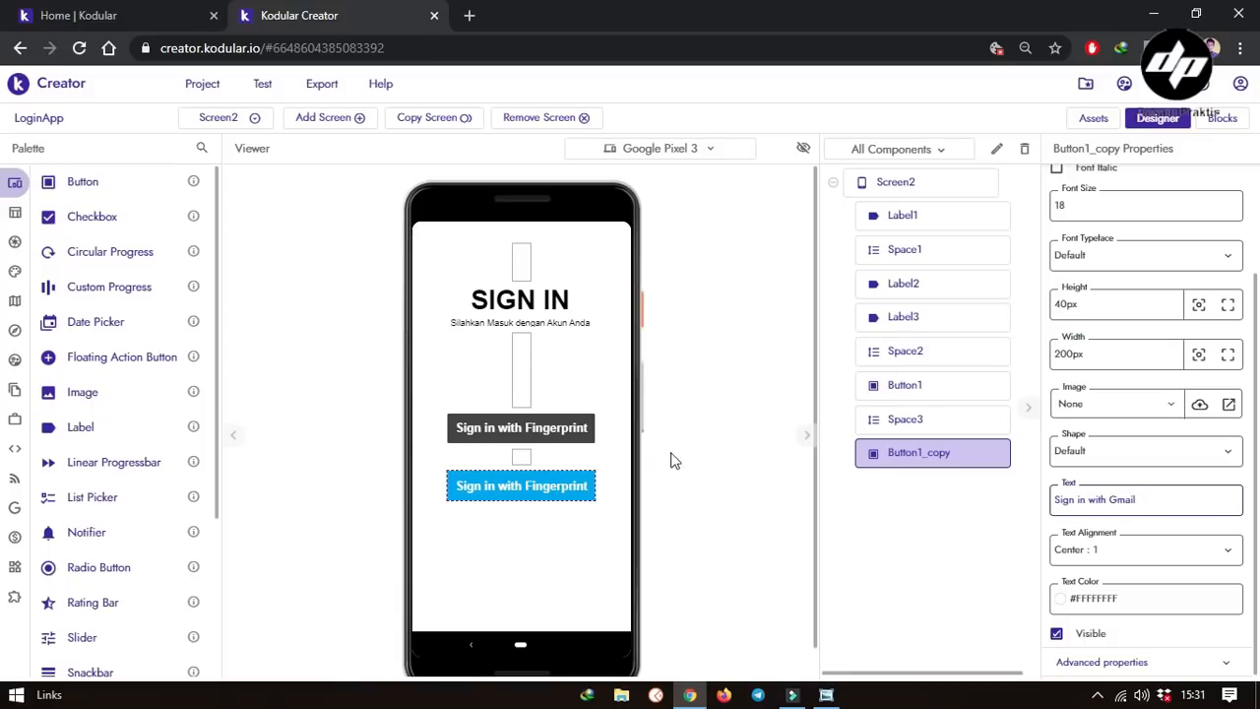
key(Return)
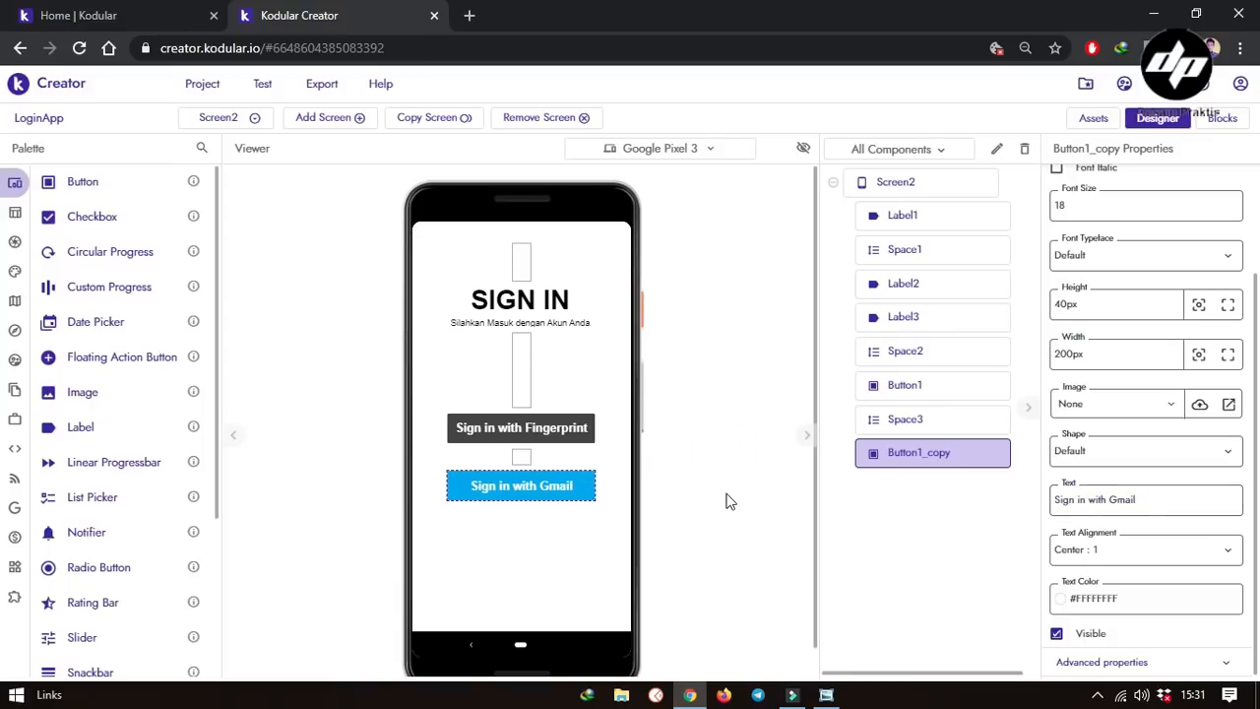
click(681, 495)
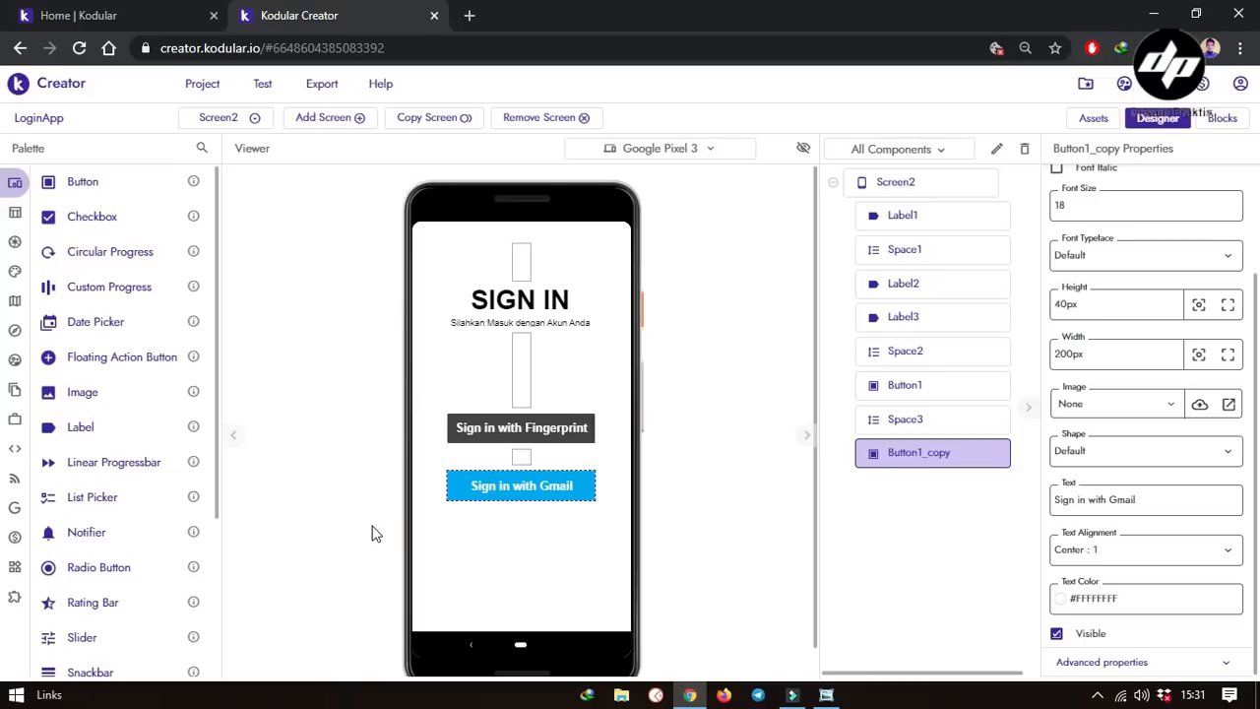
Compare the two sign-in buttons in the component tree and rename the Gmail button's component to Button2
click(905, 394)
click(906, 426)
click(912, 395)
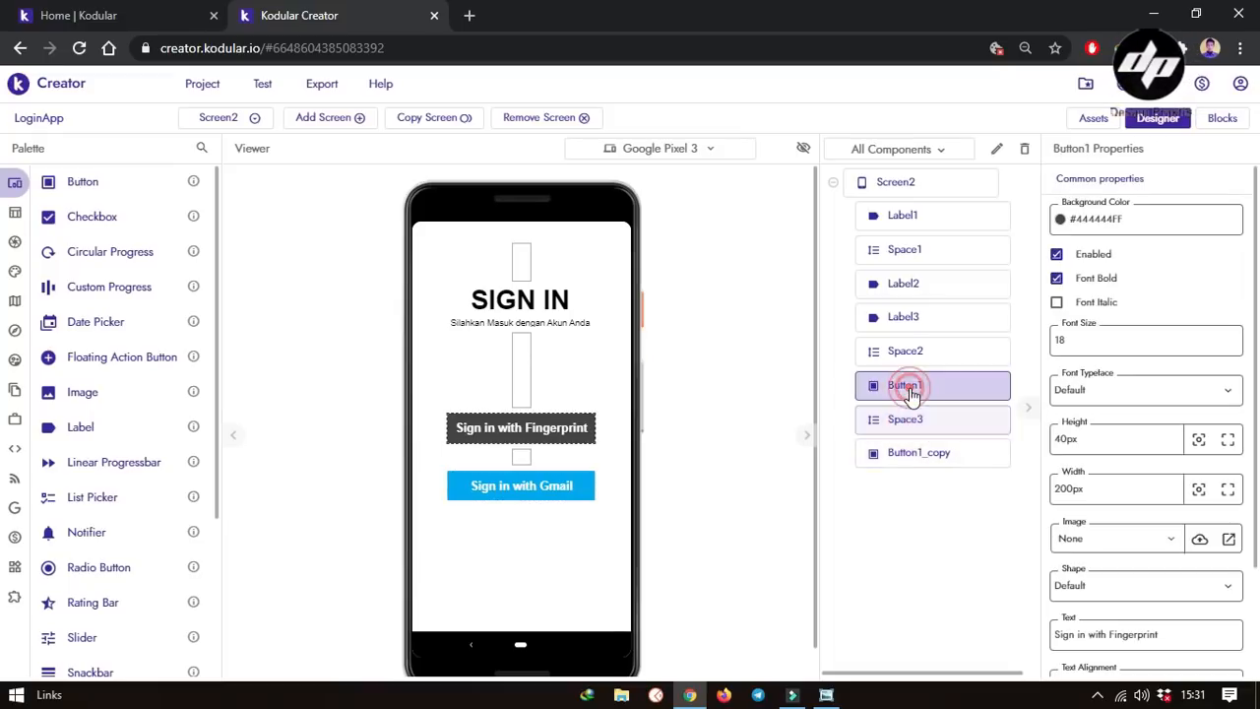
click(915, 462)
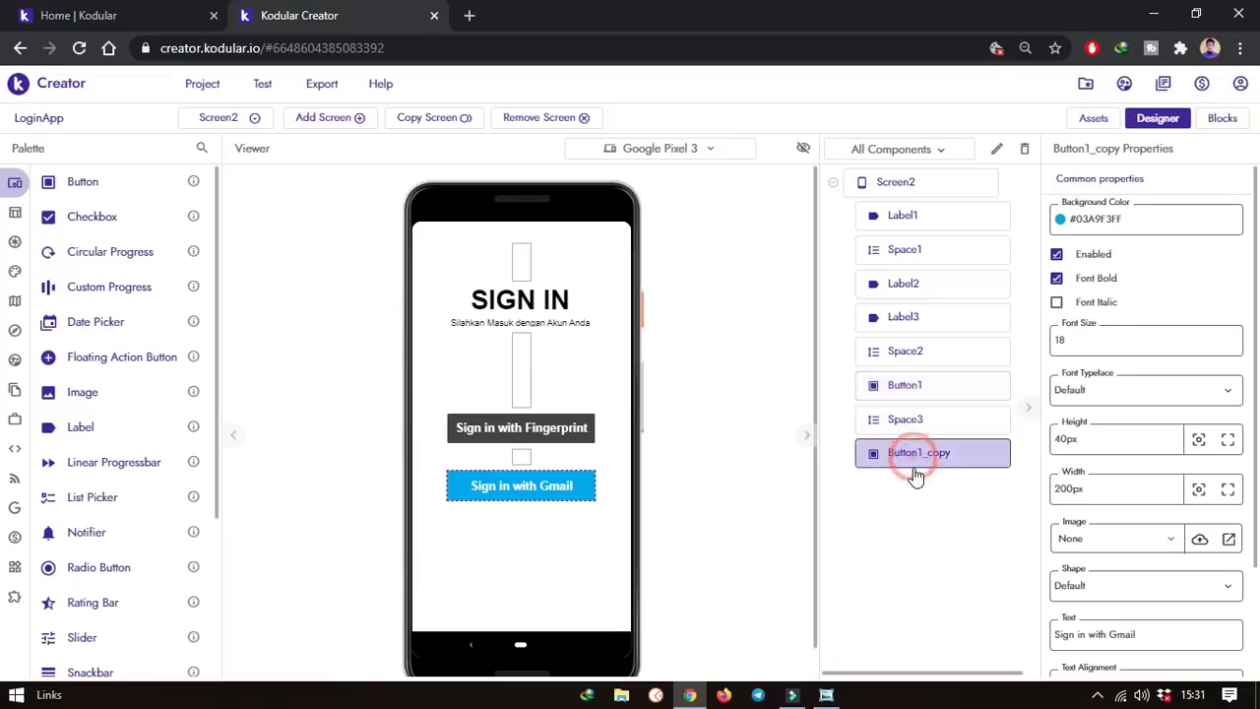
click(906, 394)
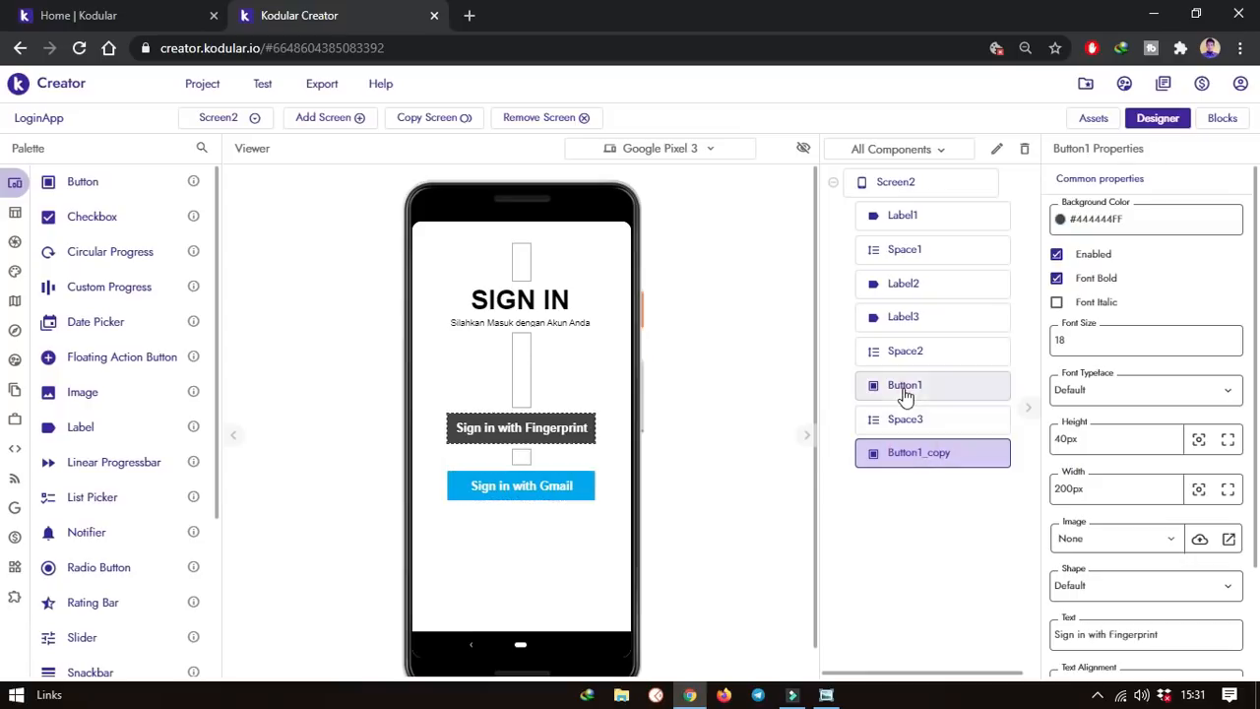
click(908, 462)
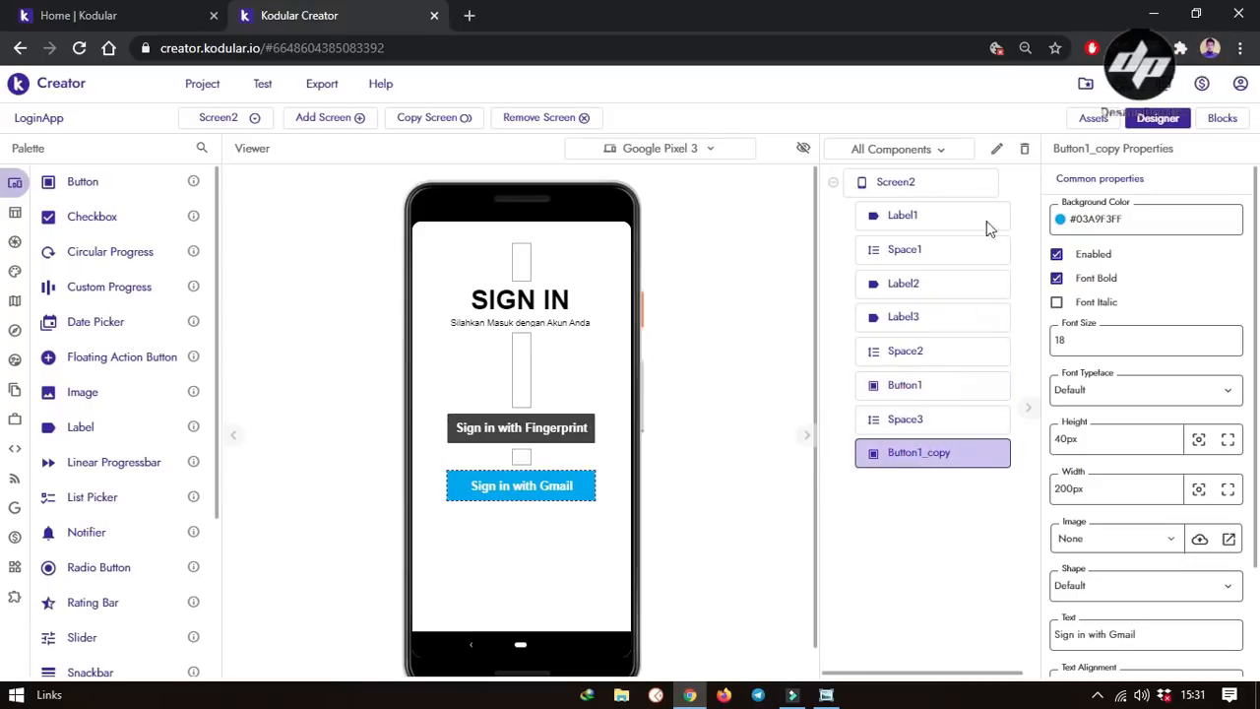
click(997, 149)
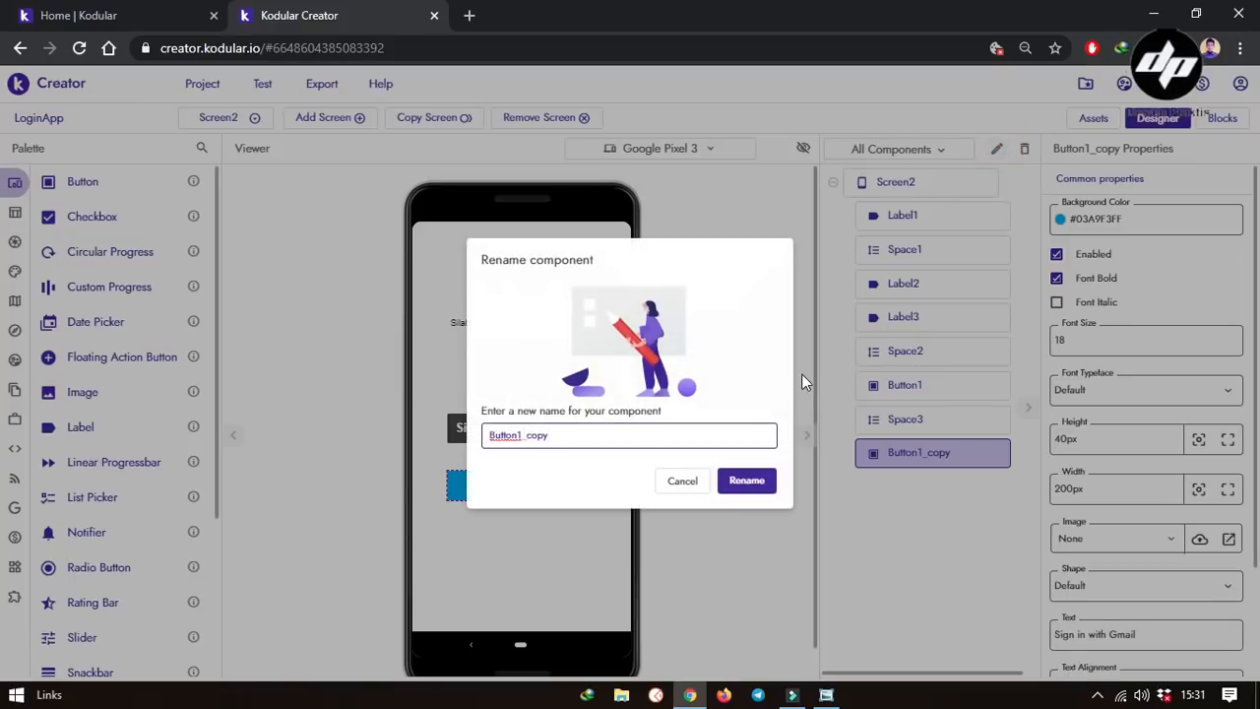
key(BackSpace)
key(BackSpace)
key(BackSpace)
key(BackSpace)
text(2)
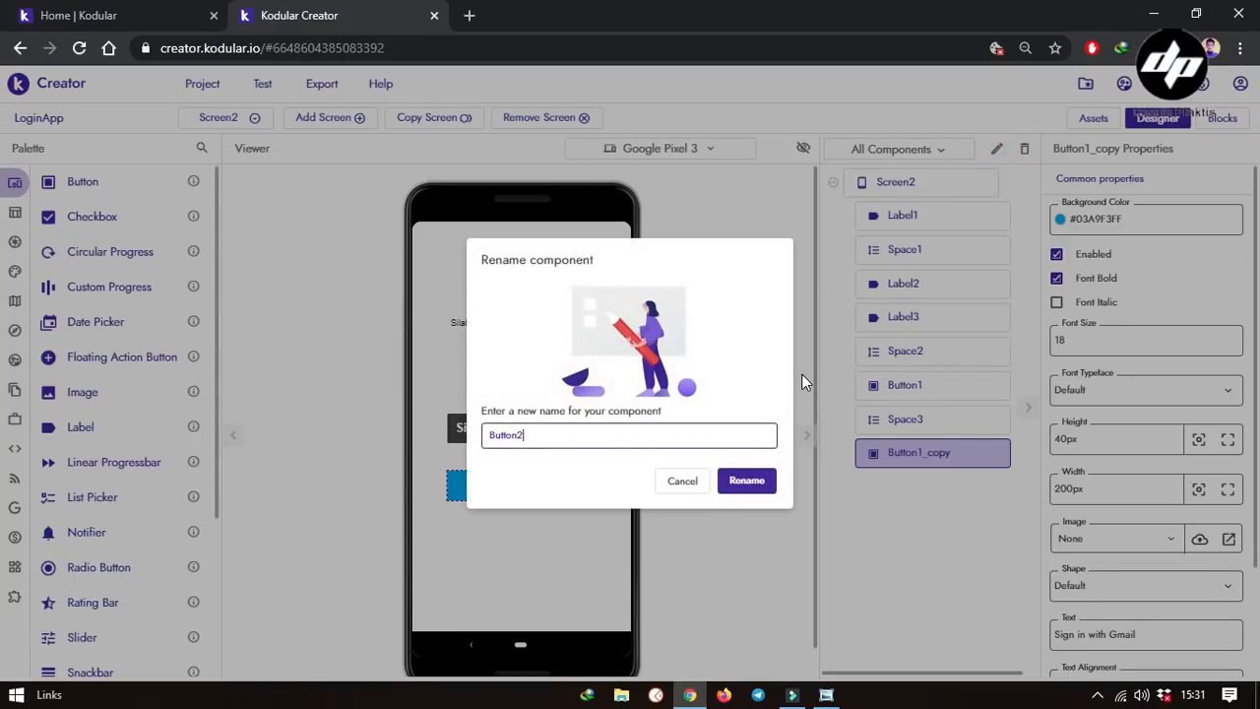
click(744, 483)
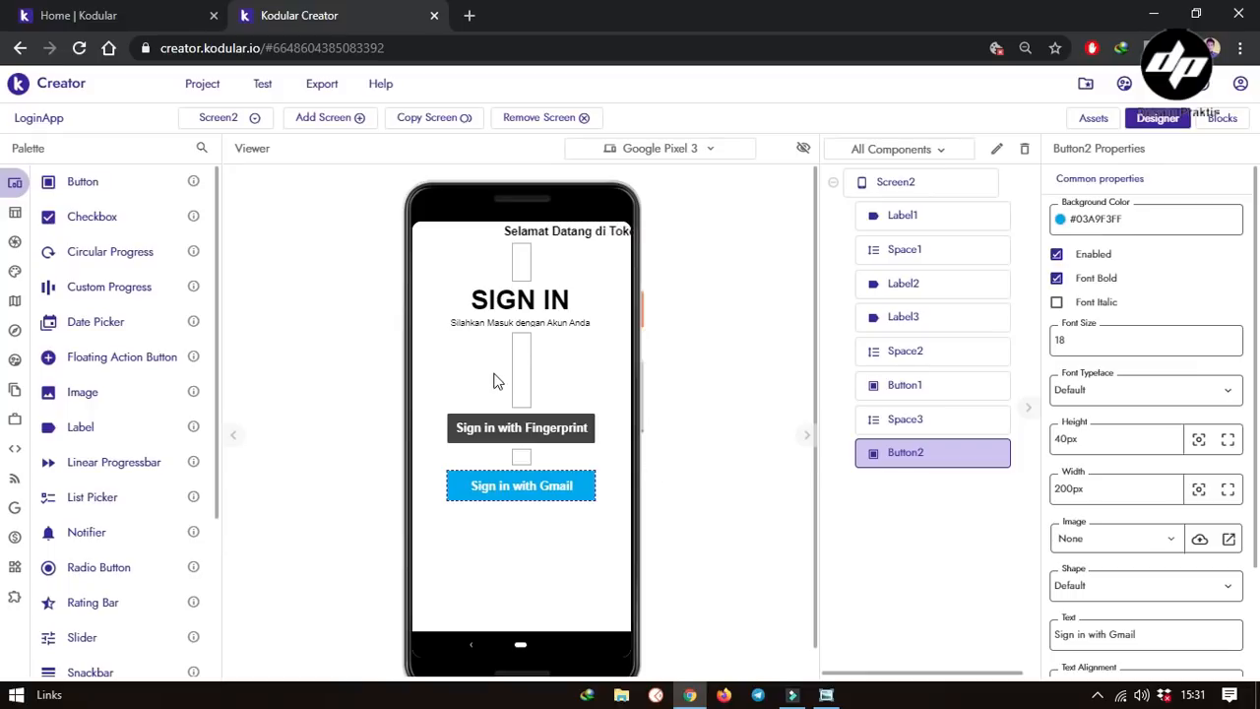
Review the Screen1 splash layout, return to Screen2, and check the Konsep 1.png sketch for the third page
click(223, 119)
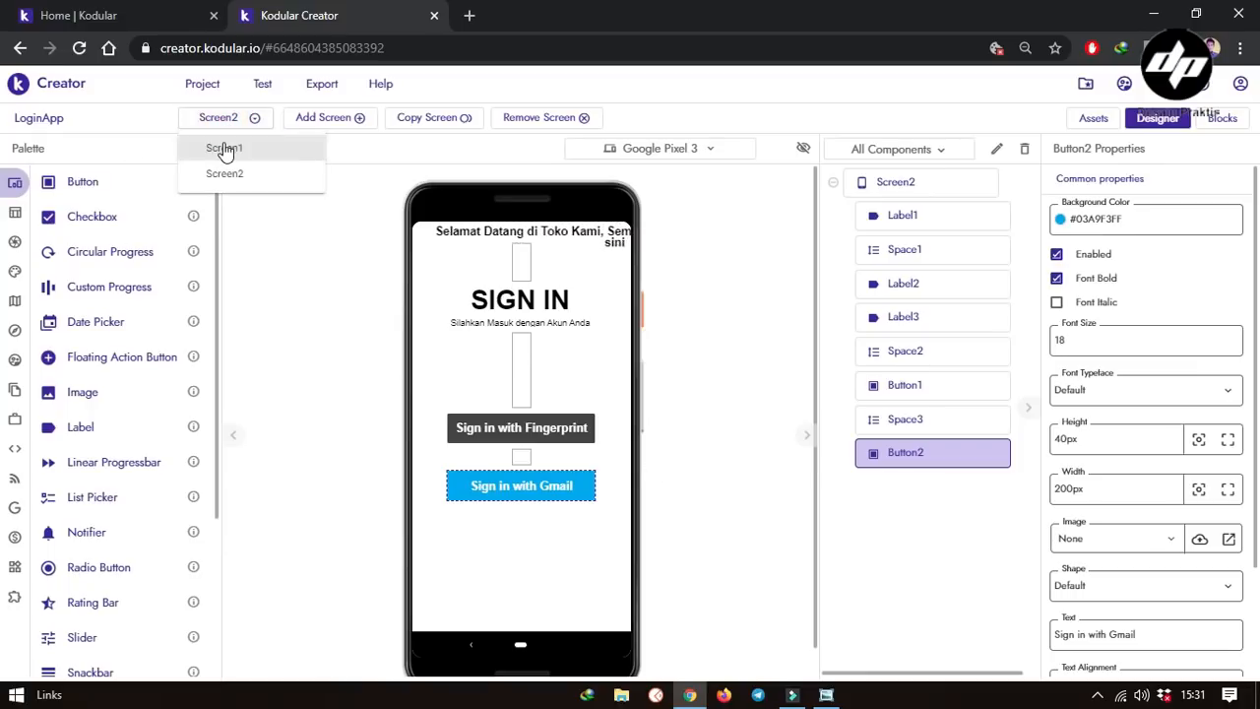
click(224, 150)
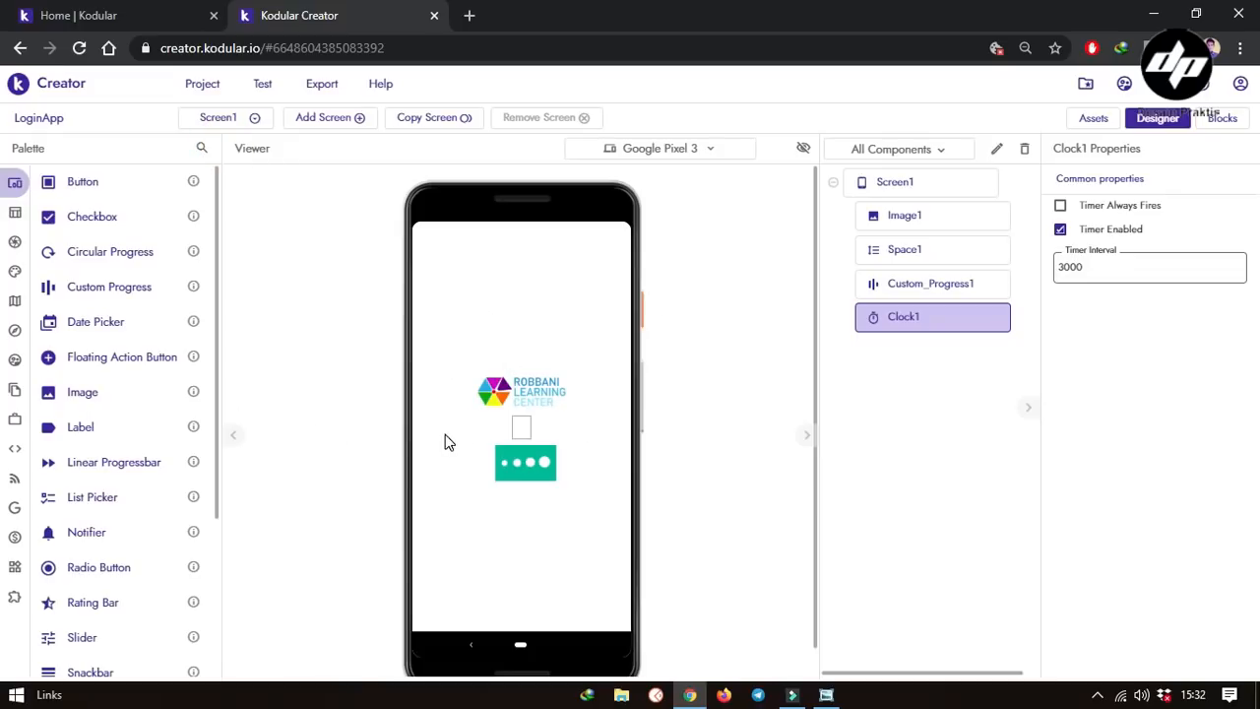
click(218, 118)
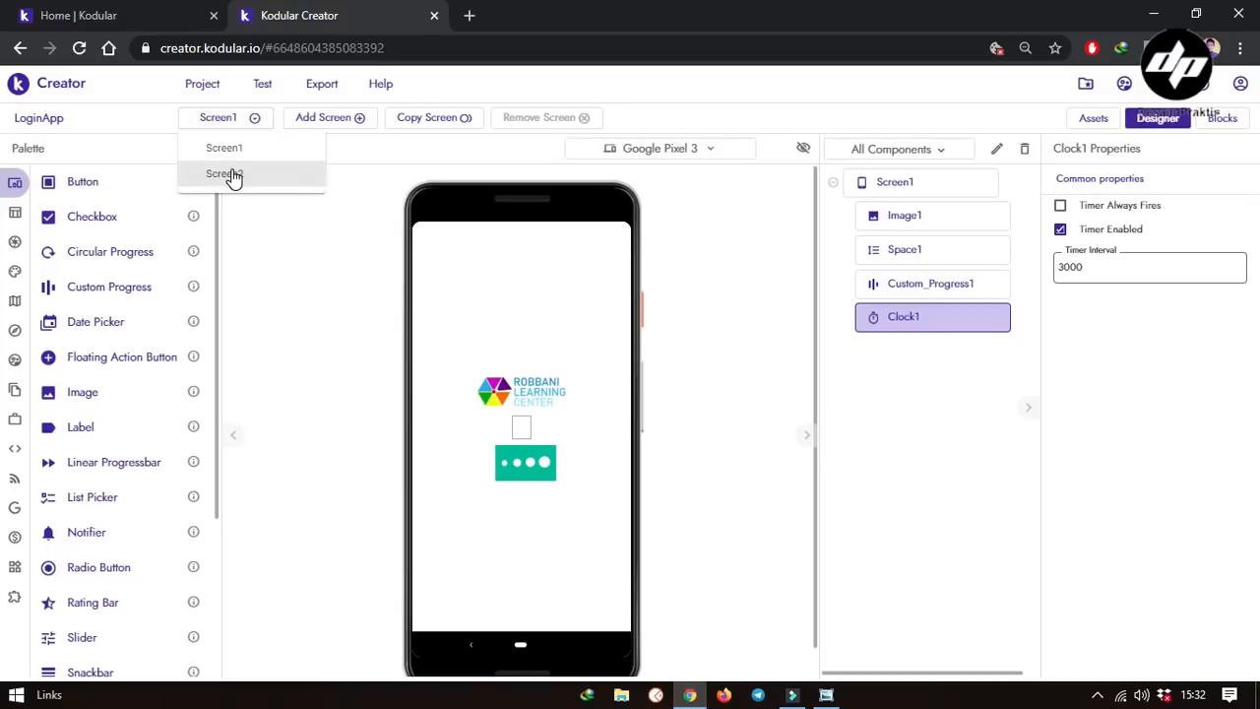
click(236, 174)
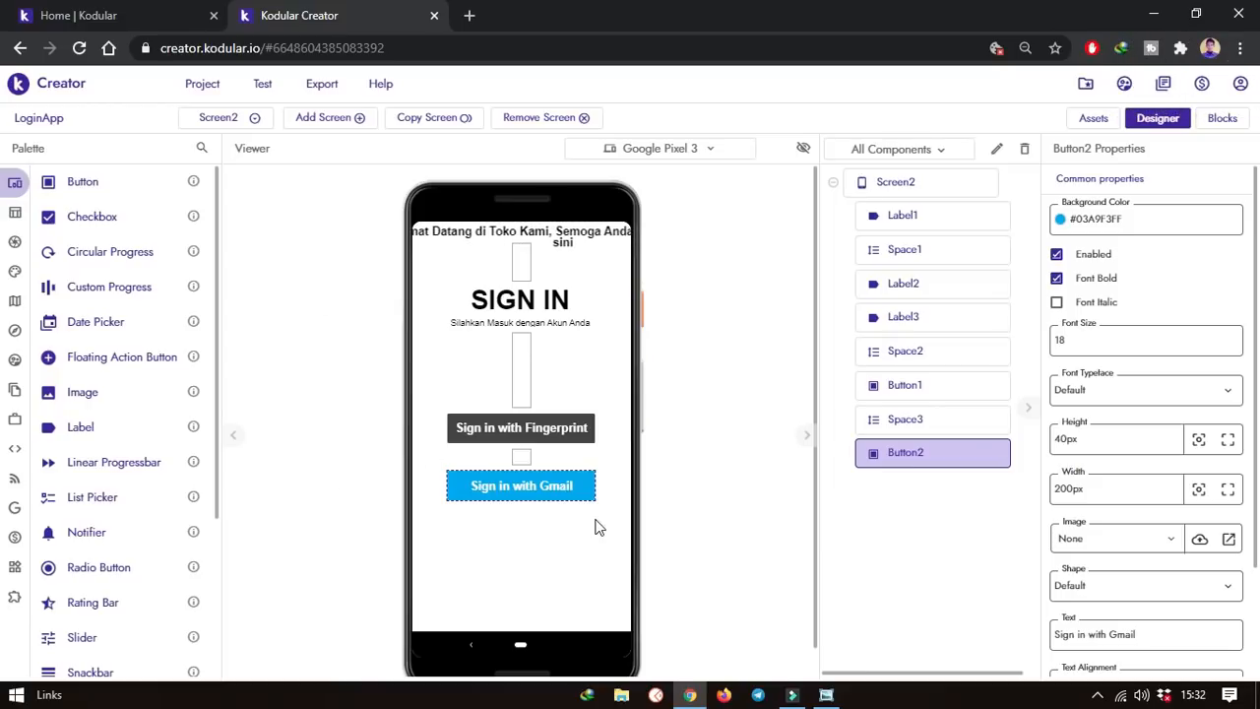
click(825, 695)
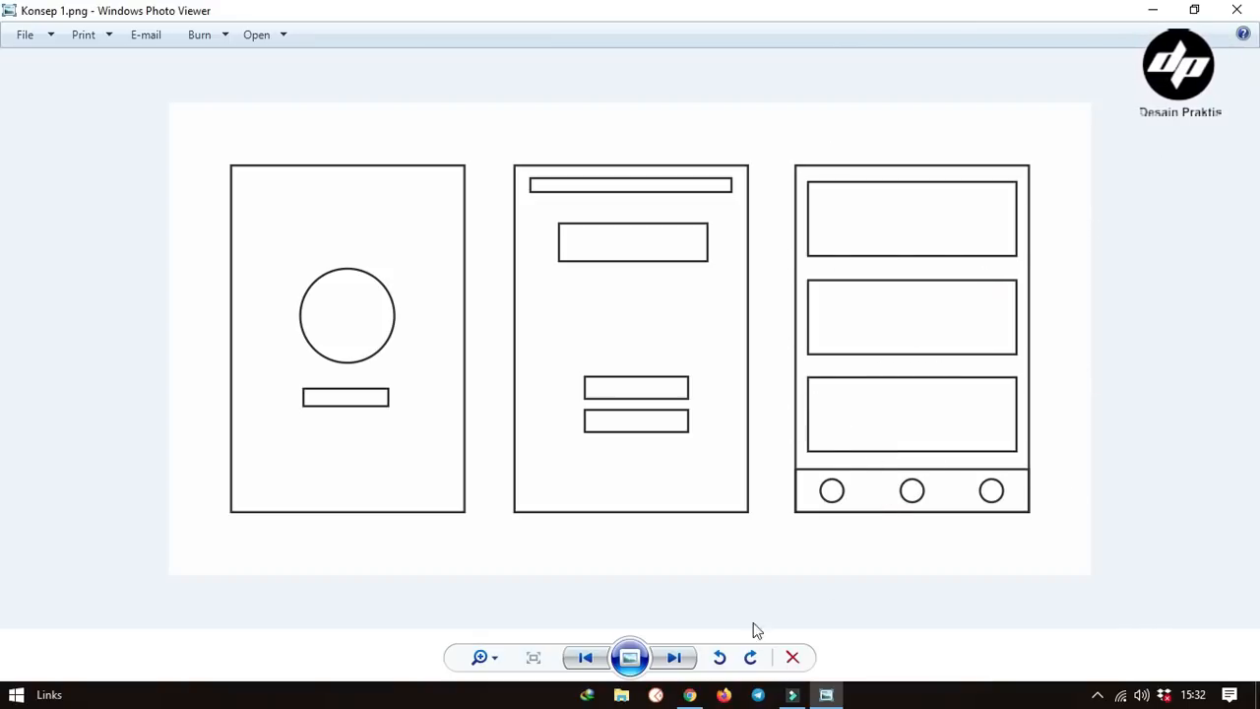
click(689, 695)
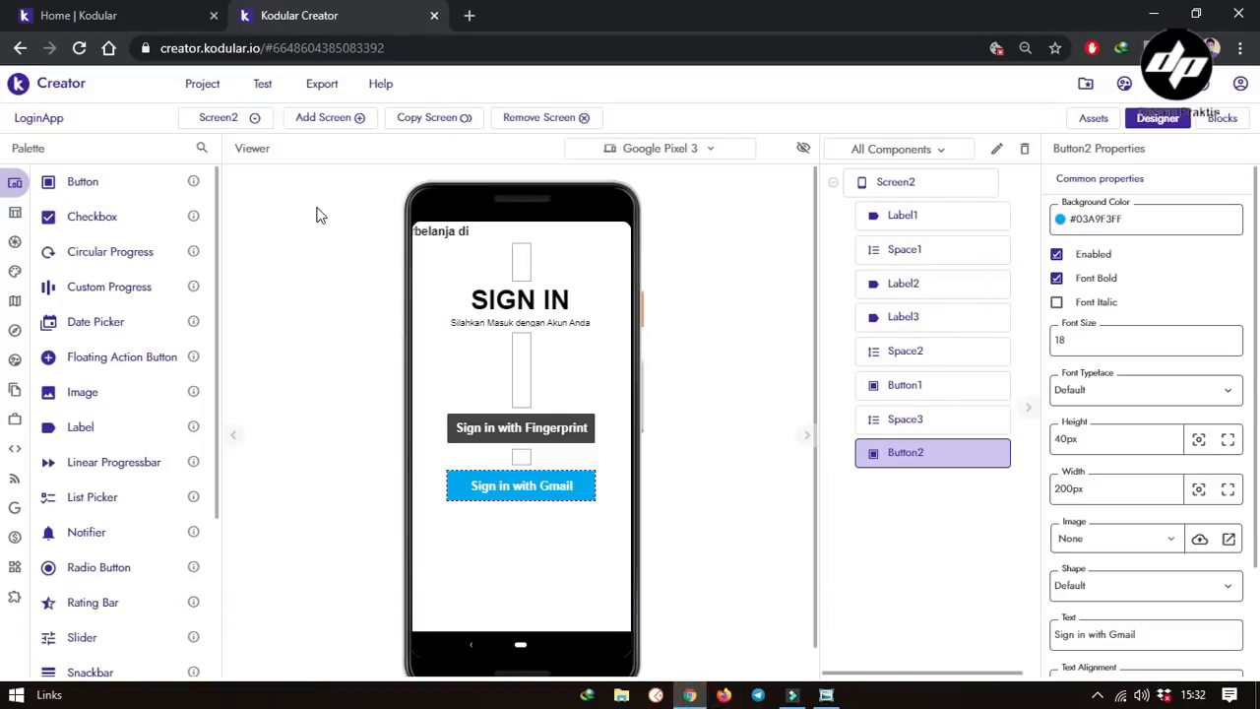
Add a new screen named Screen3 to the project and keep it open for editing
click(333, 117)
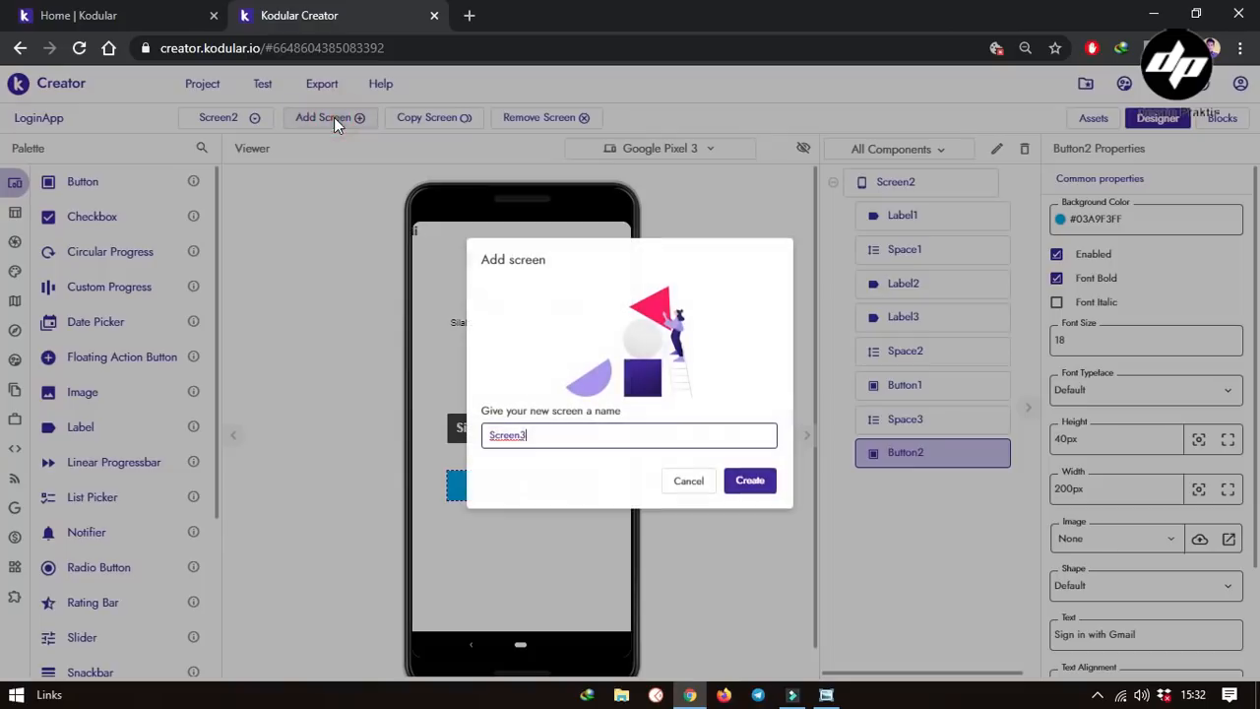
click(750, 482)
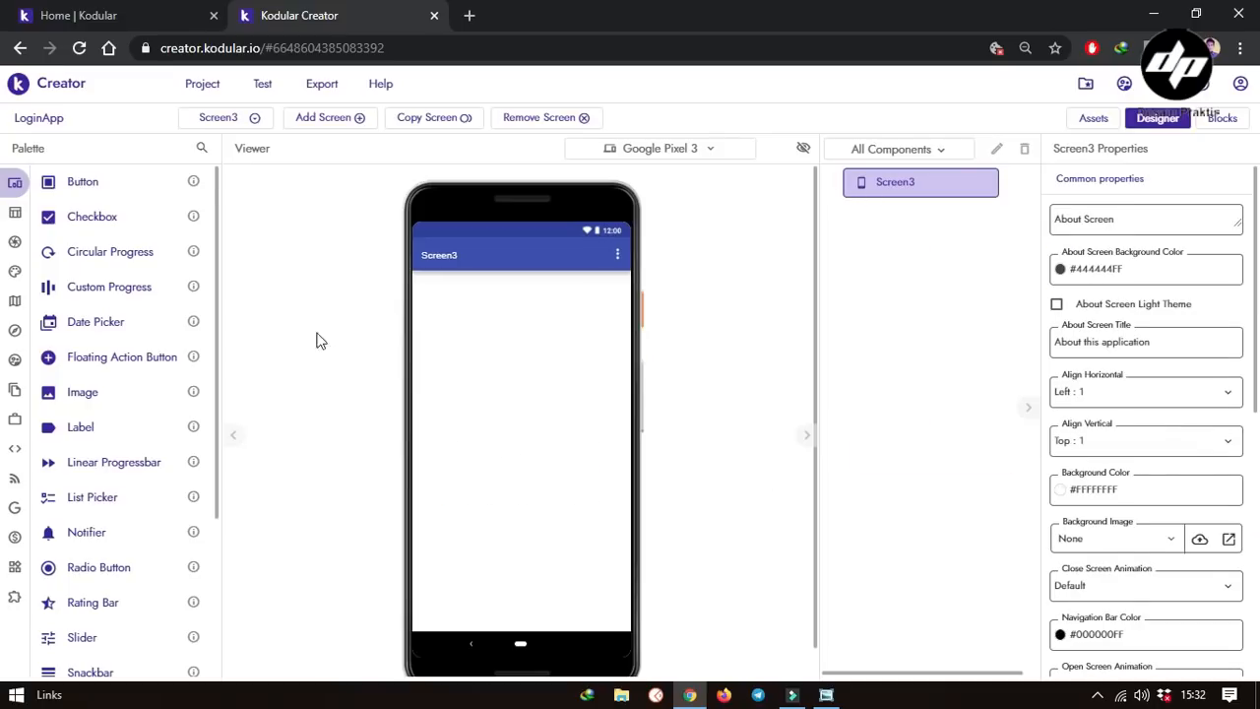
click(236, 119)
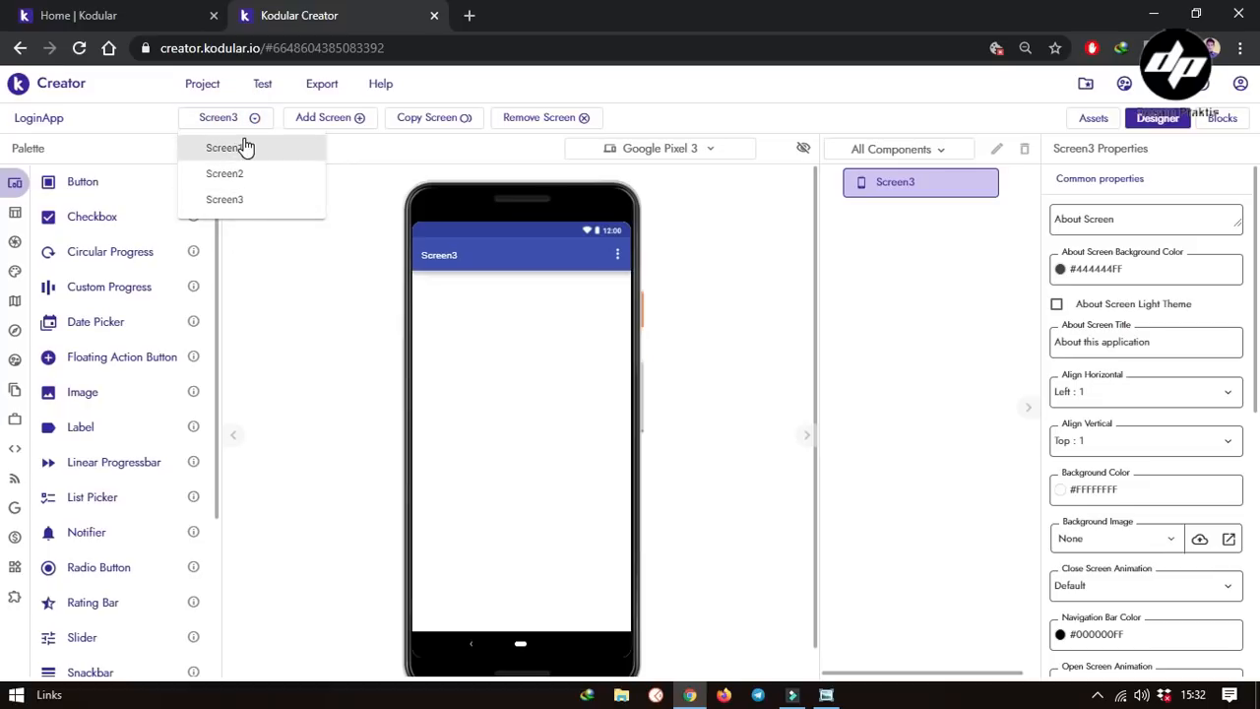
click(243, 202)
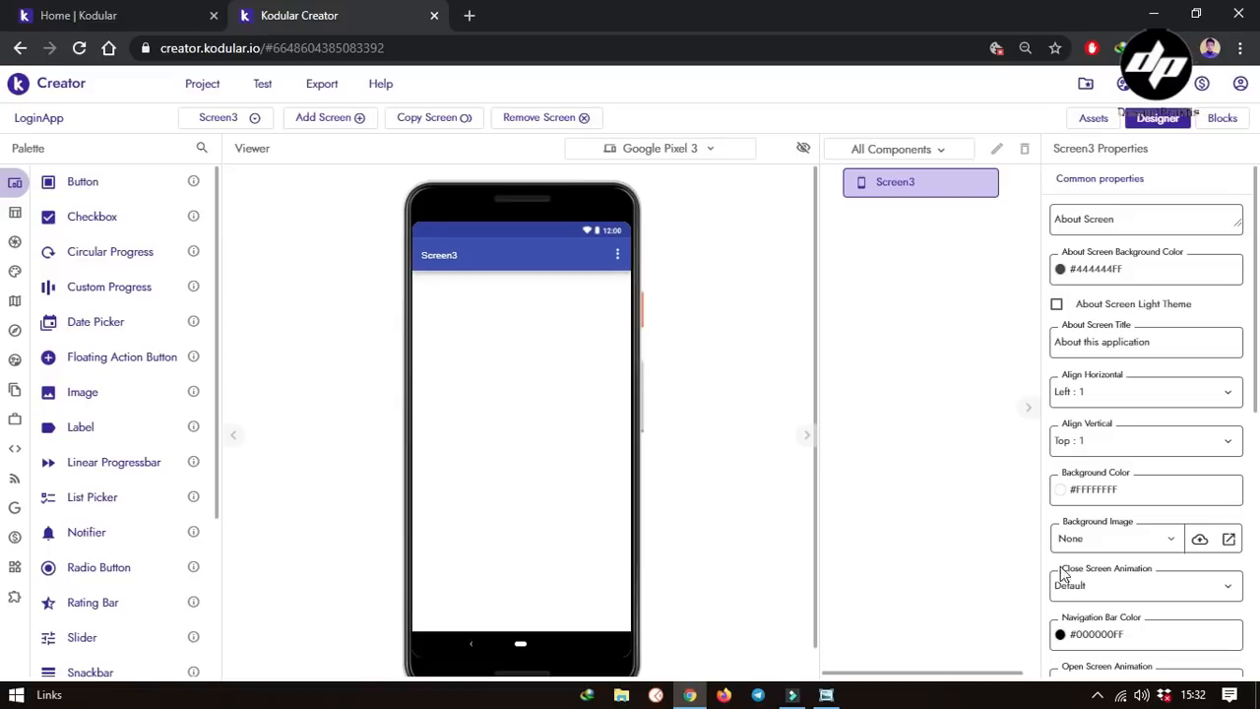
Turn off Screen3's visible title, status bar and options menu
scroll(1125, 561, down, 4)
scroll(1125, 561, down, 2)
click(1056, 450)
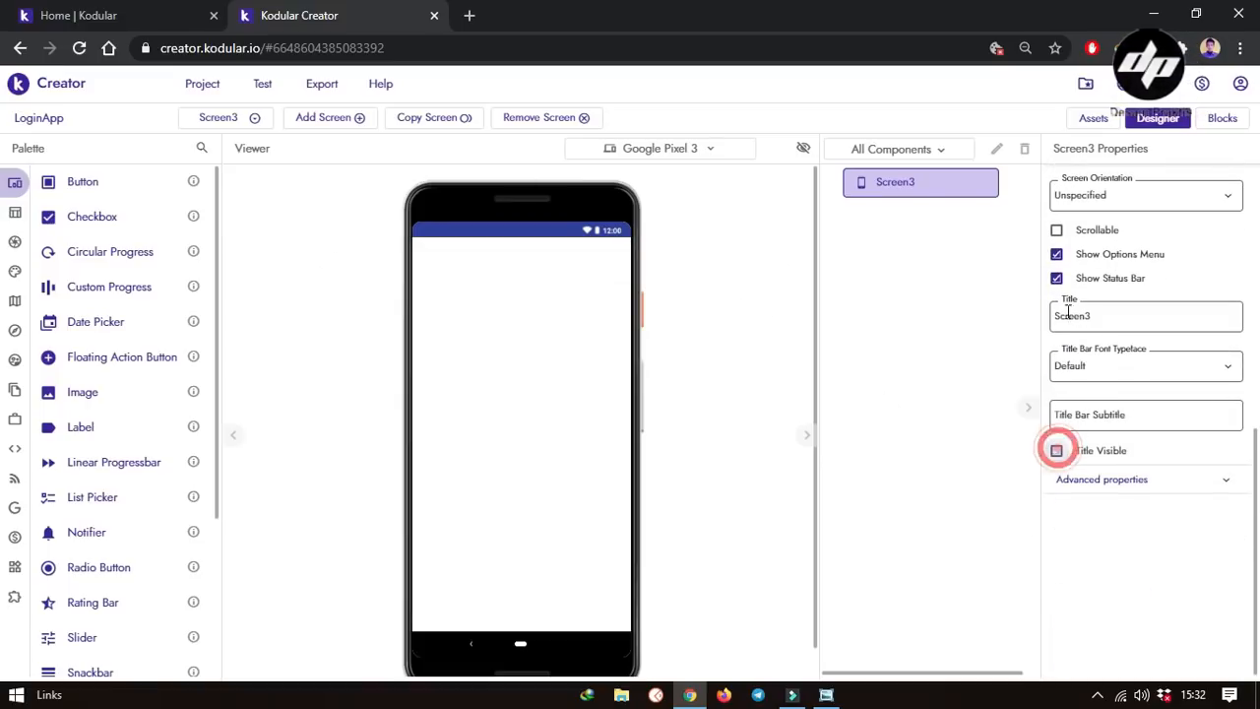
click(1055, 279)
click(1056, 254)
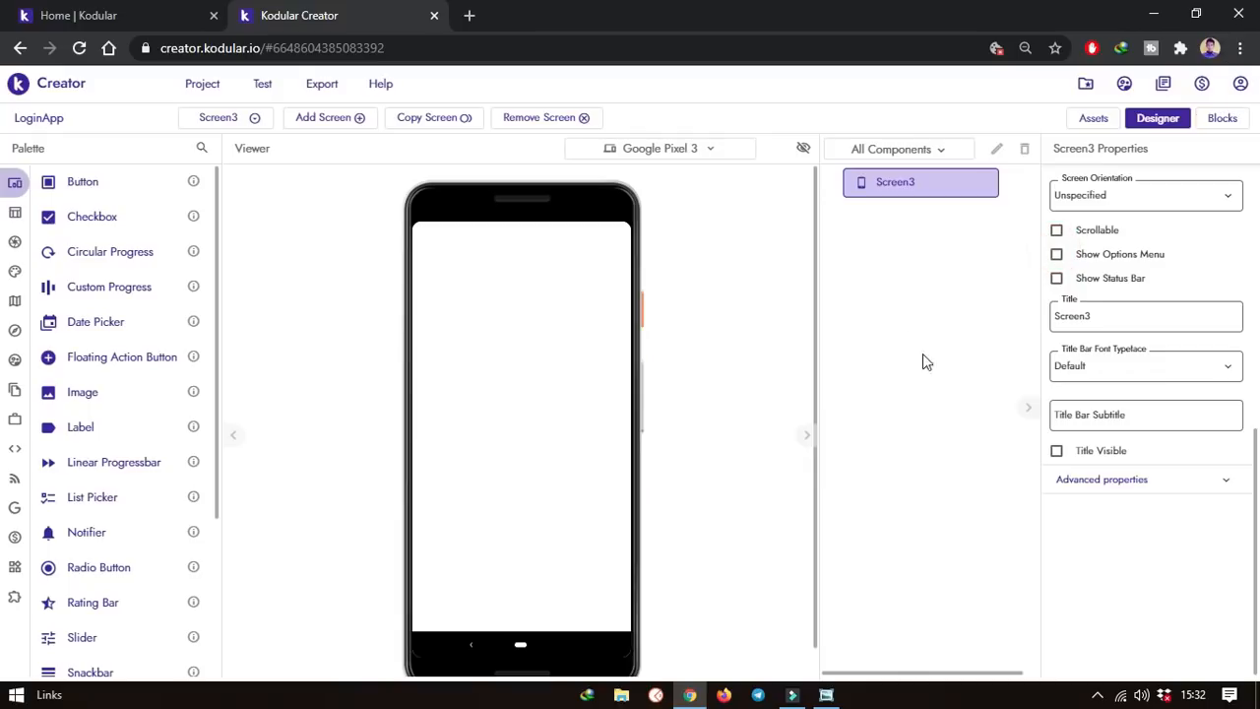
Set Screen3's horizontal alignment to Center : 3 and its vertical alignment to Bottom : 3
scroll(1128, 382, up, 1)
scroll(1128, 382, up, 4)
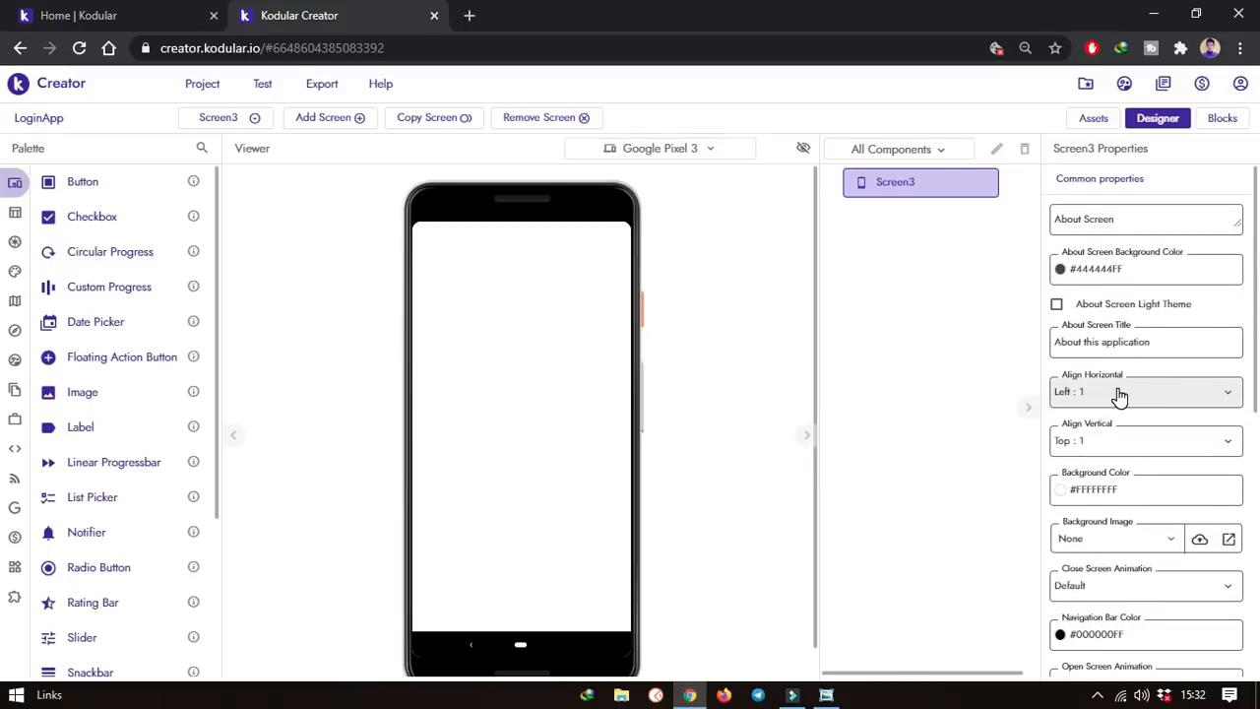
click(1119, 394)
click(1116, 453)
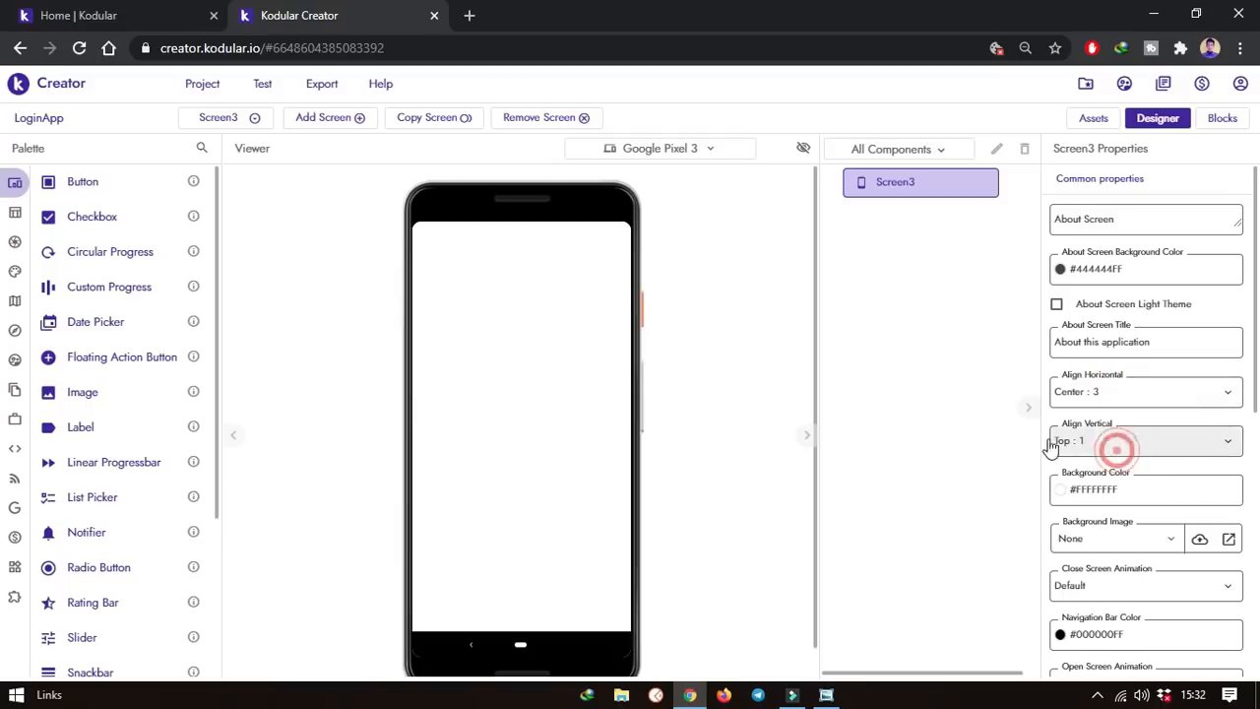
click(1123, 444)
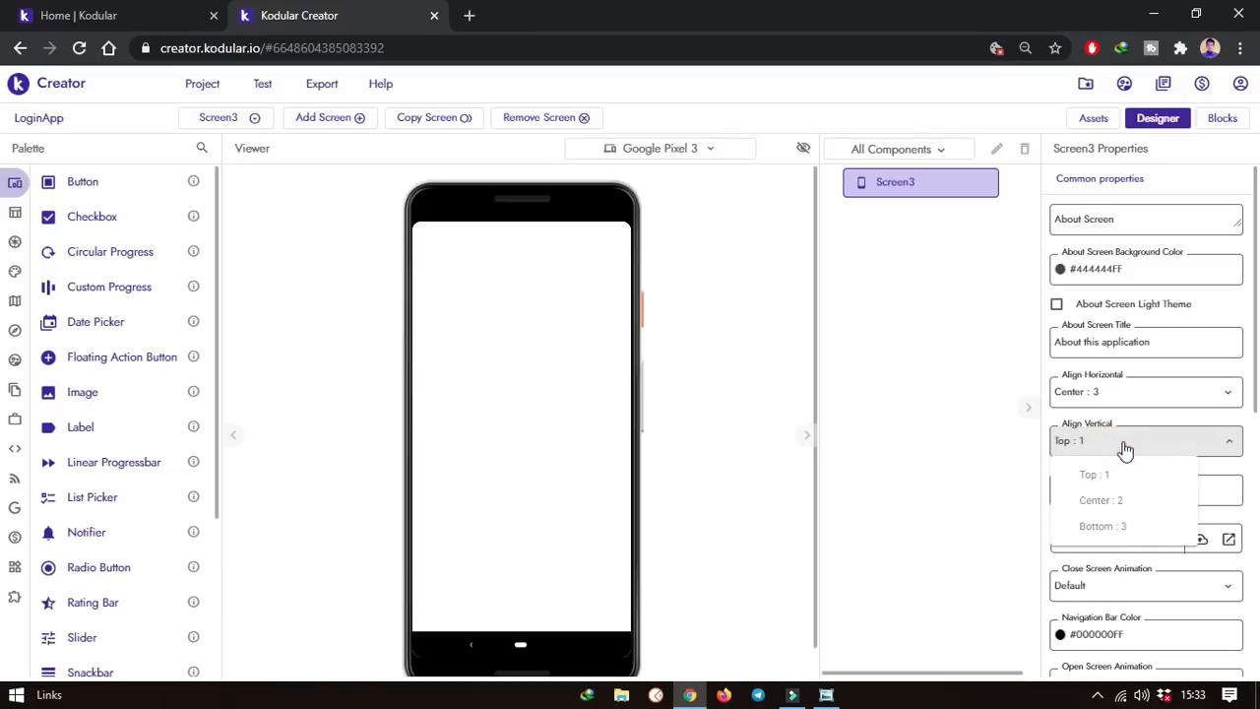
click(1120, 529)
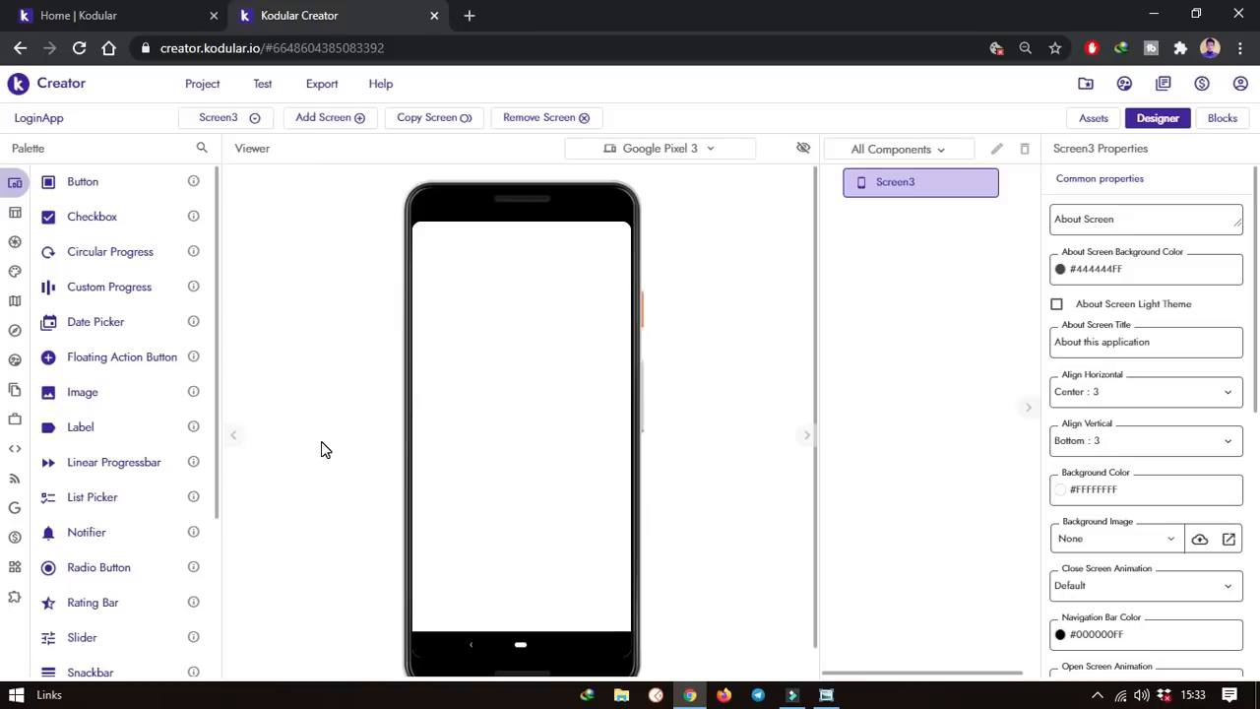
Check the third page of the Konsep 1.png sketch and add a Bottom Navigation component at the bottom of Screen3
click(826, 695)
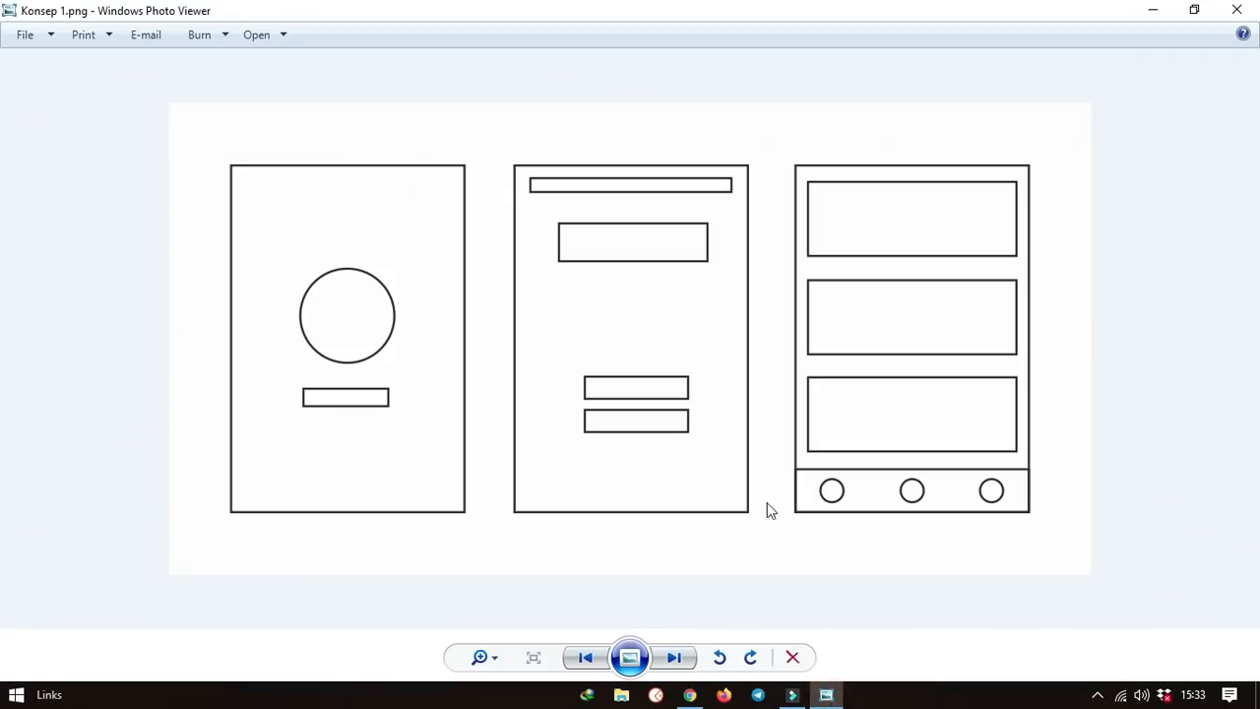
click(826, 695)
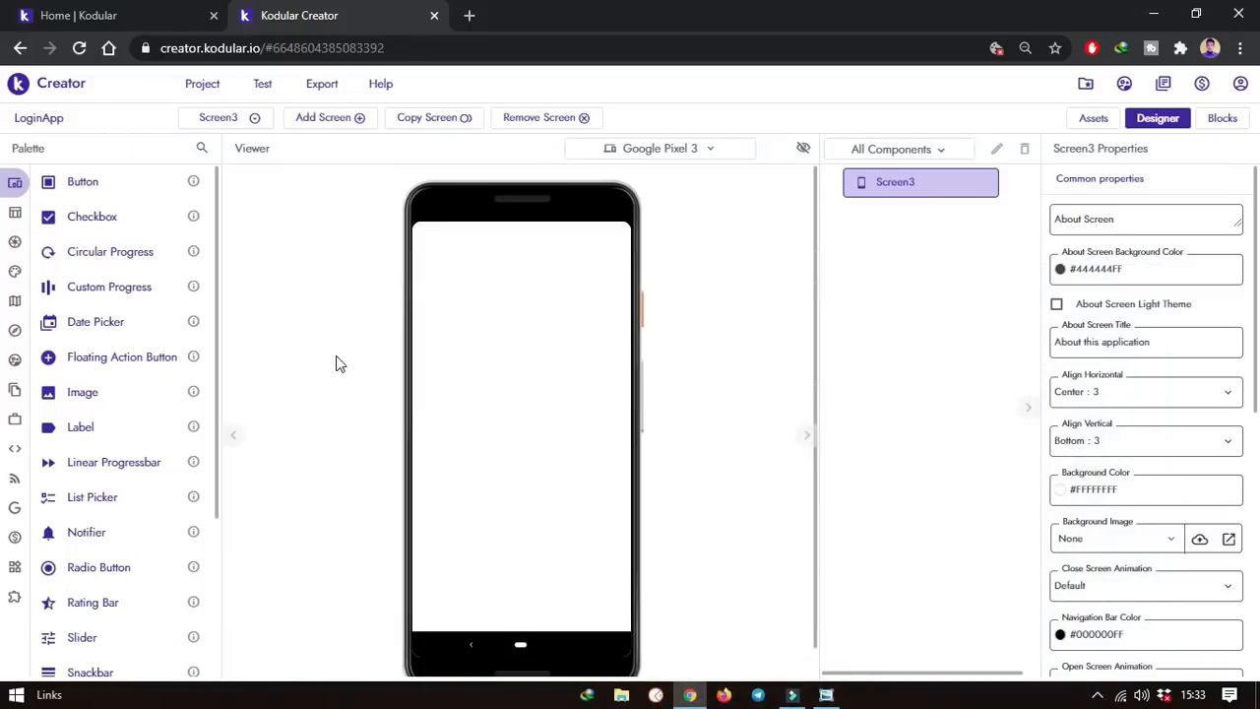
scroll(131, 400, down, 3)
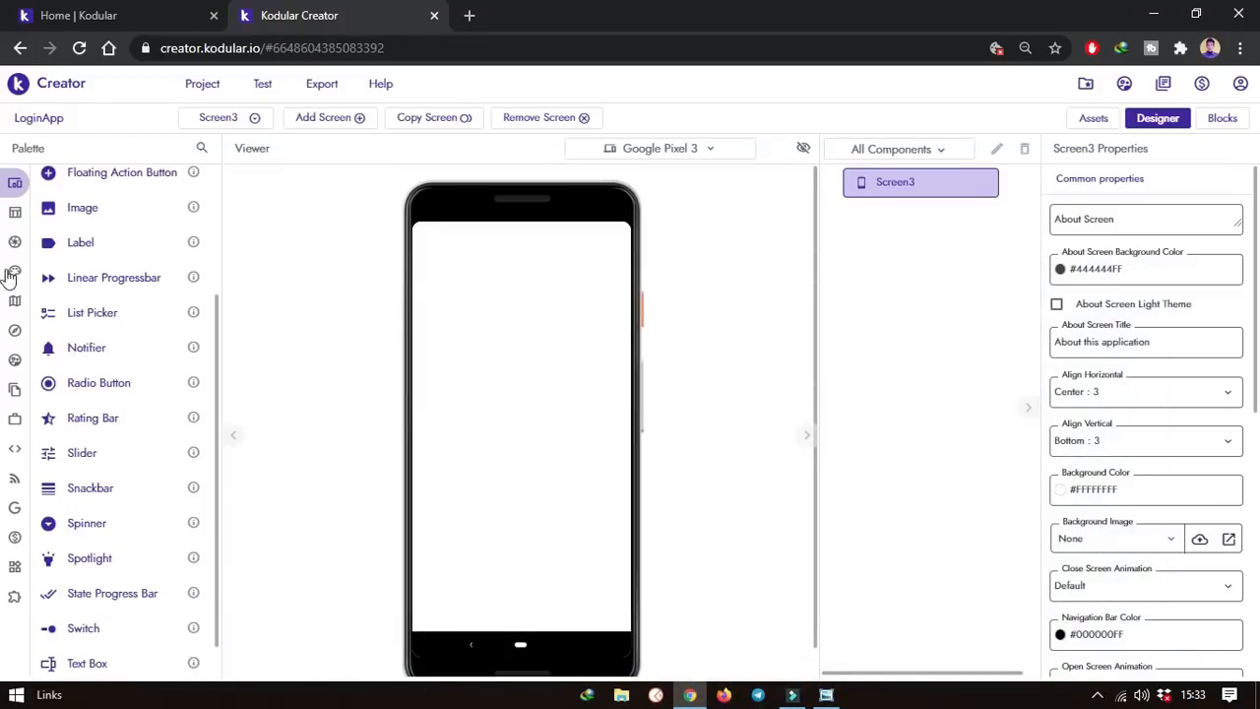
click(42, 216)
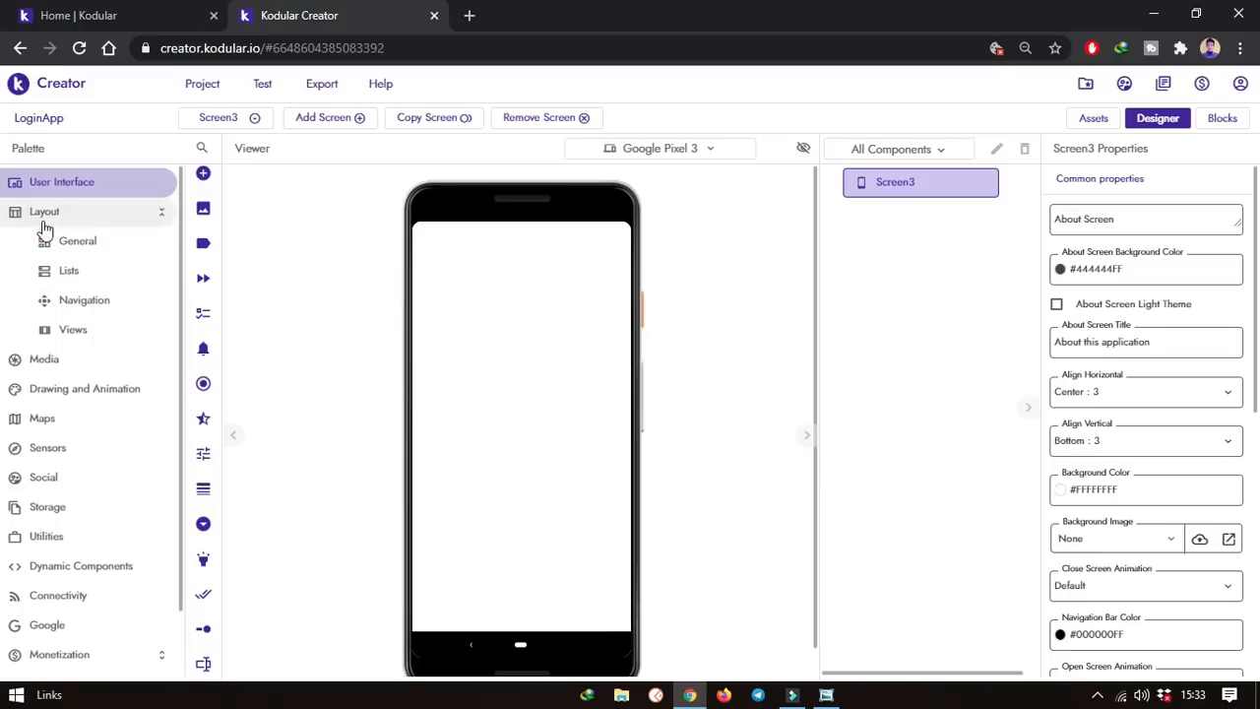
click(116, 301)
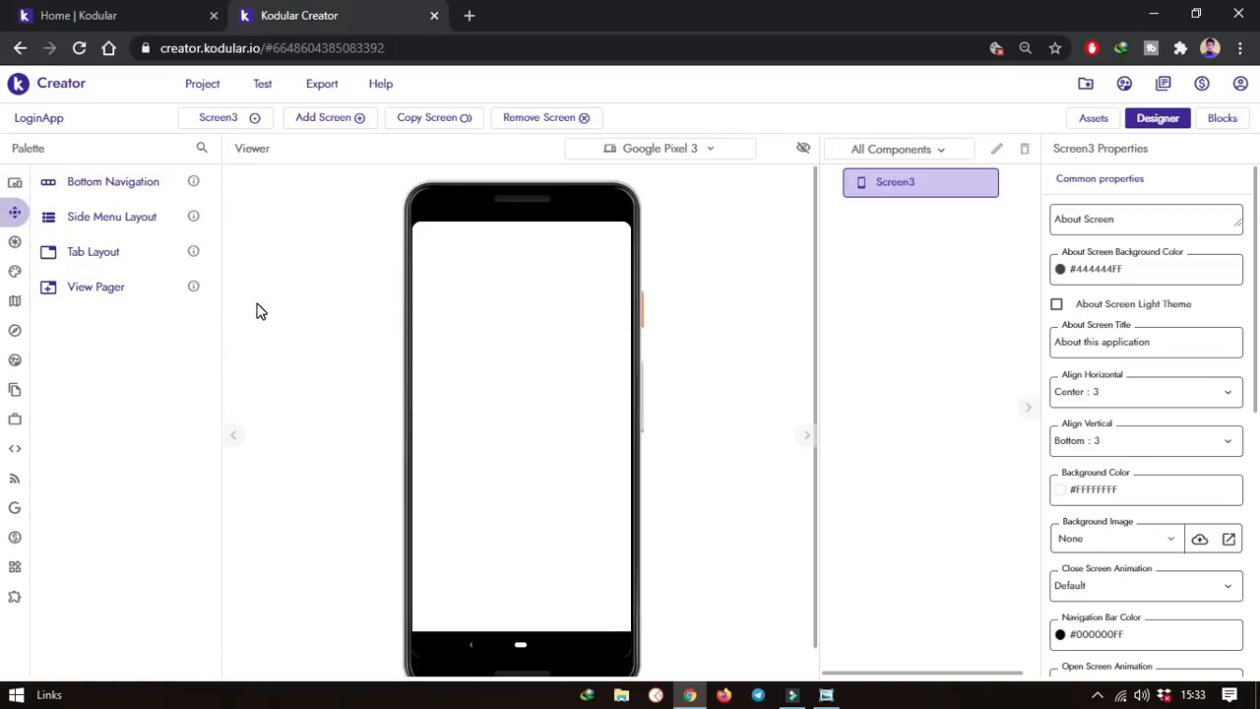
drag(119, 187, 507, 638)
drag(91, 187, 531, 374)
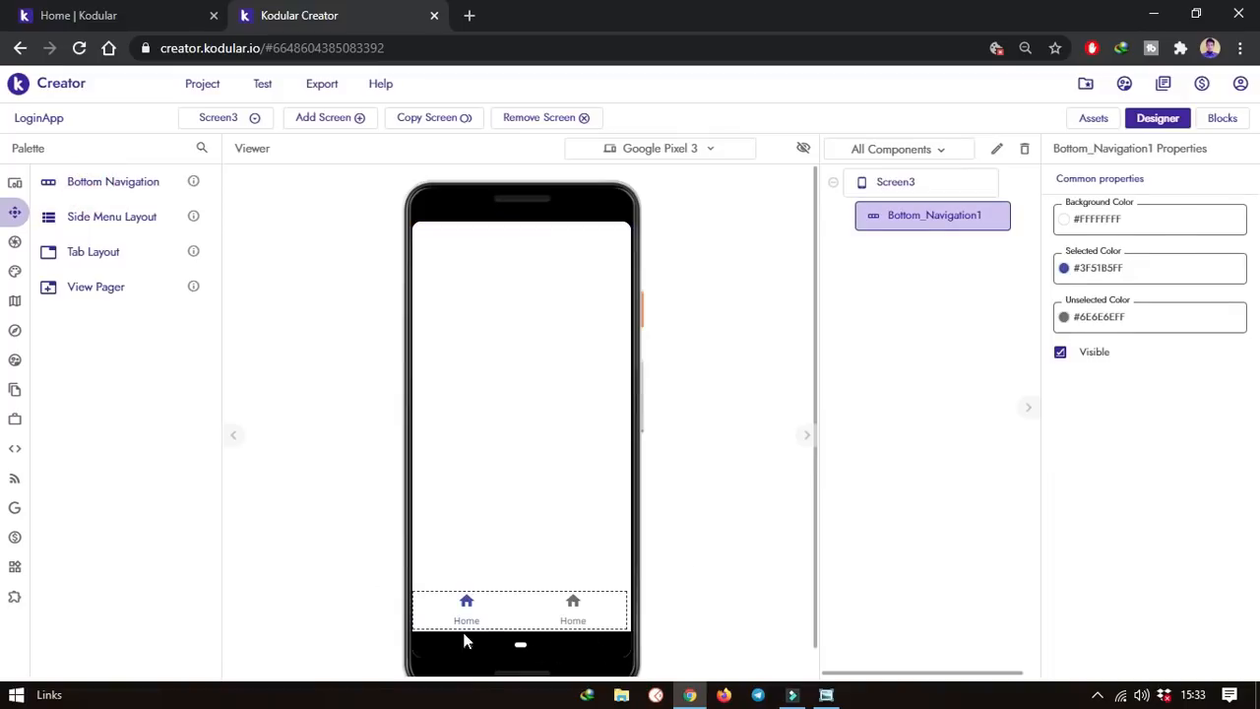
Recheck the sketch and stack three Vertical Arrangements above the bottom navigation on Screen3
click(829, 697)
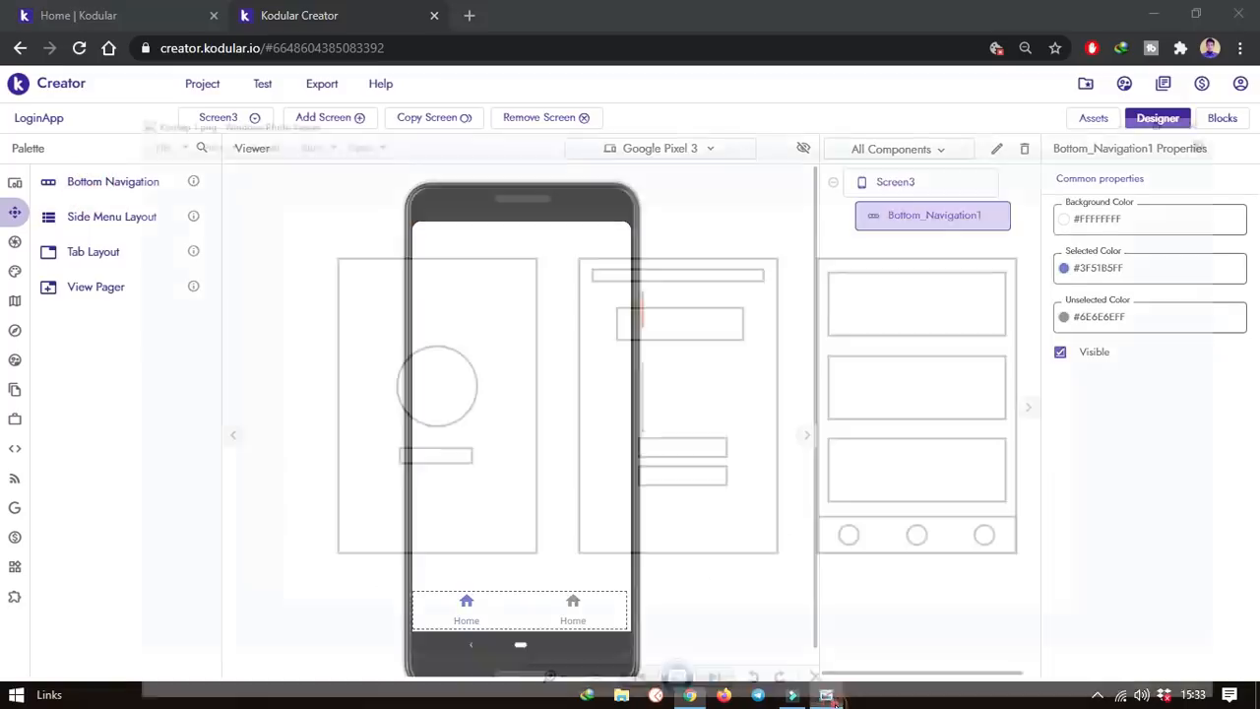
click(833, 699)
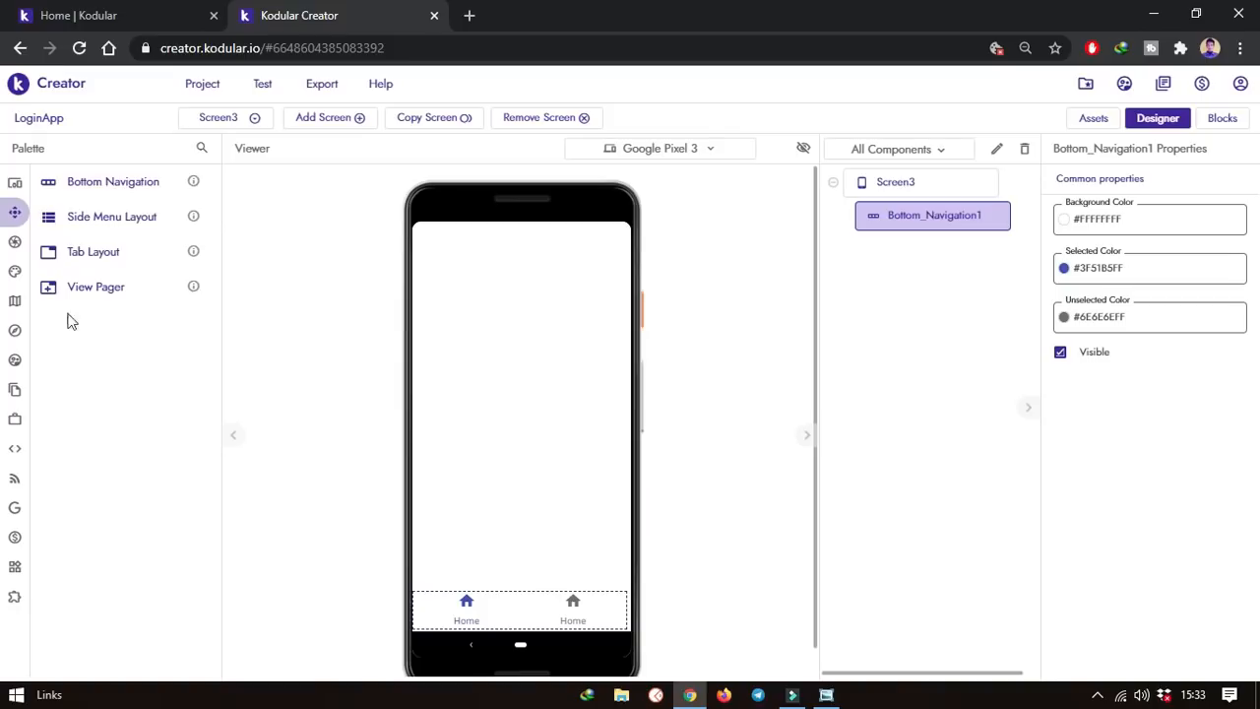
mouse_move(8, 282)
click(77, 253)
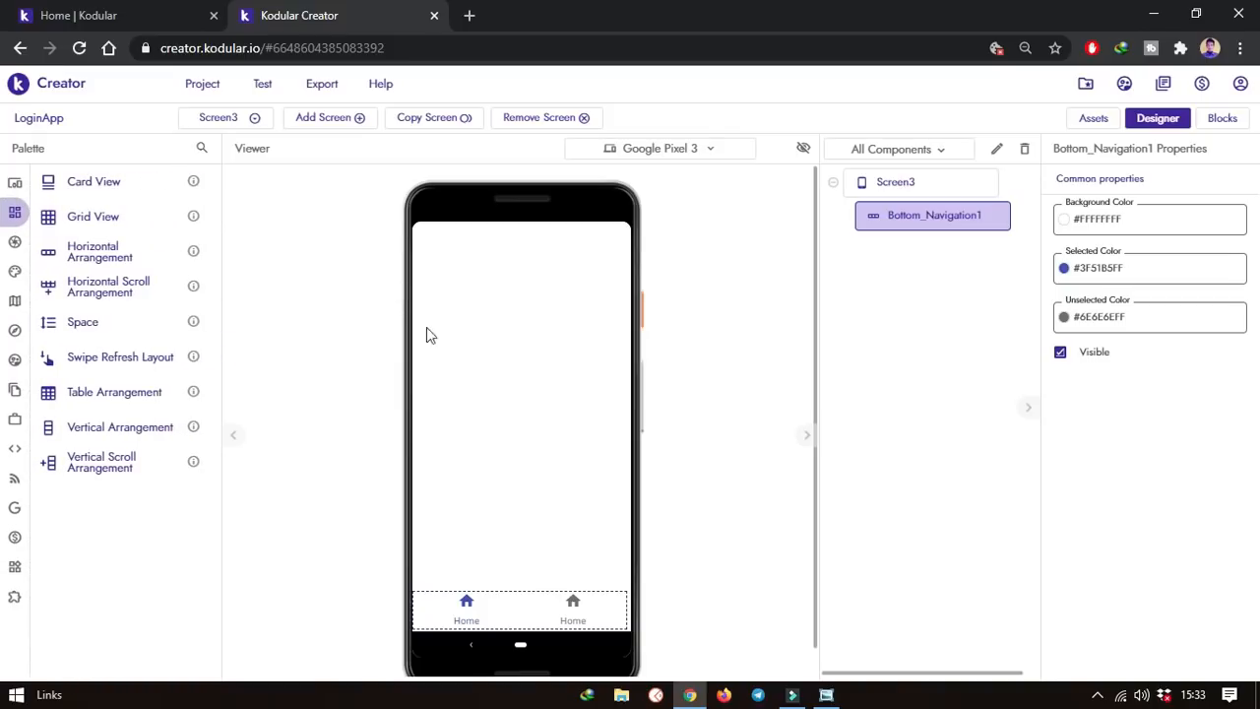
drag(122, 434, 526, 347)
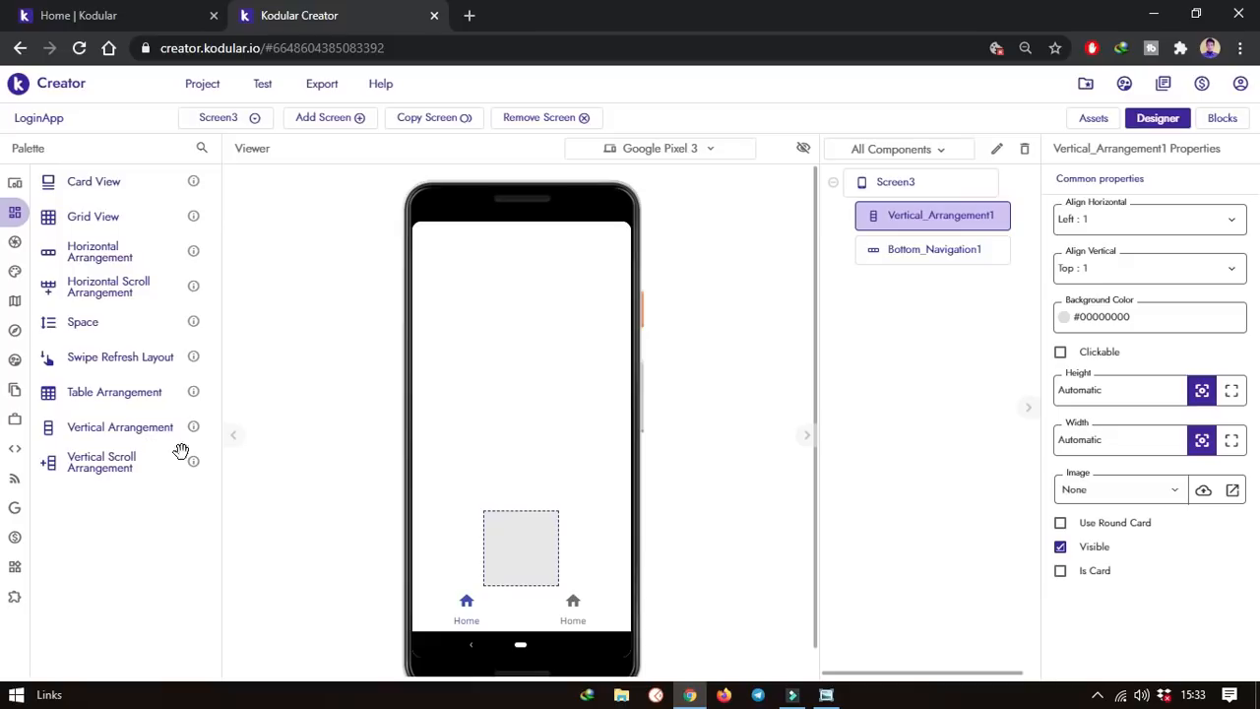
drag(138, 433, 542, 441)
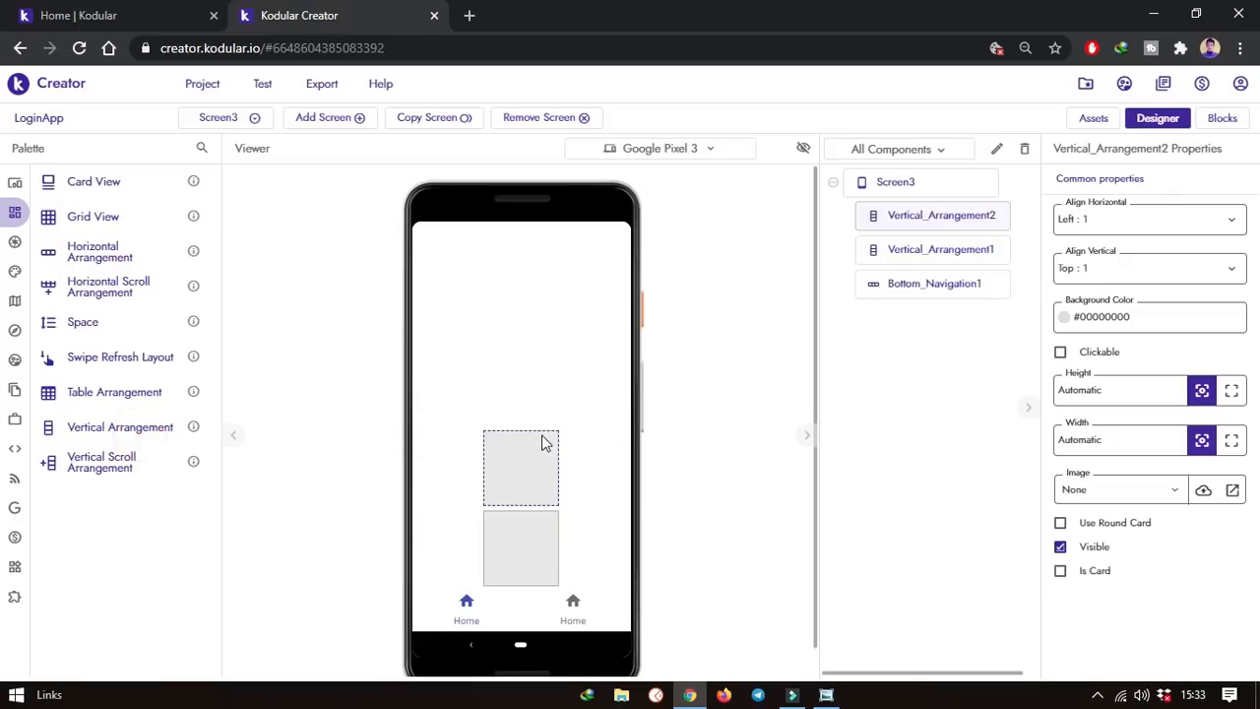
drag(141, 433, 549, 423)
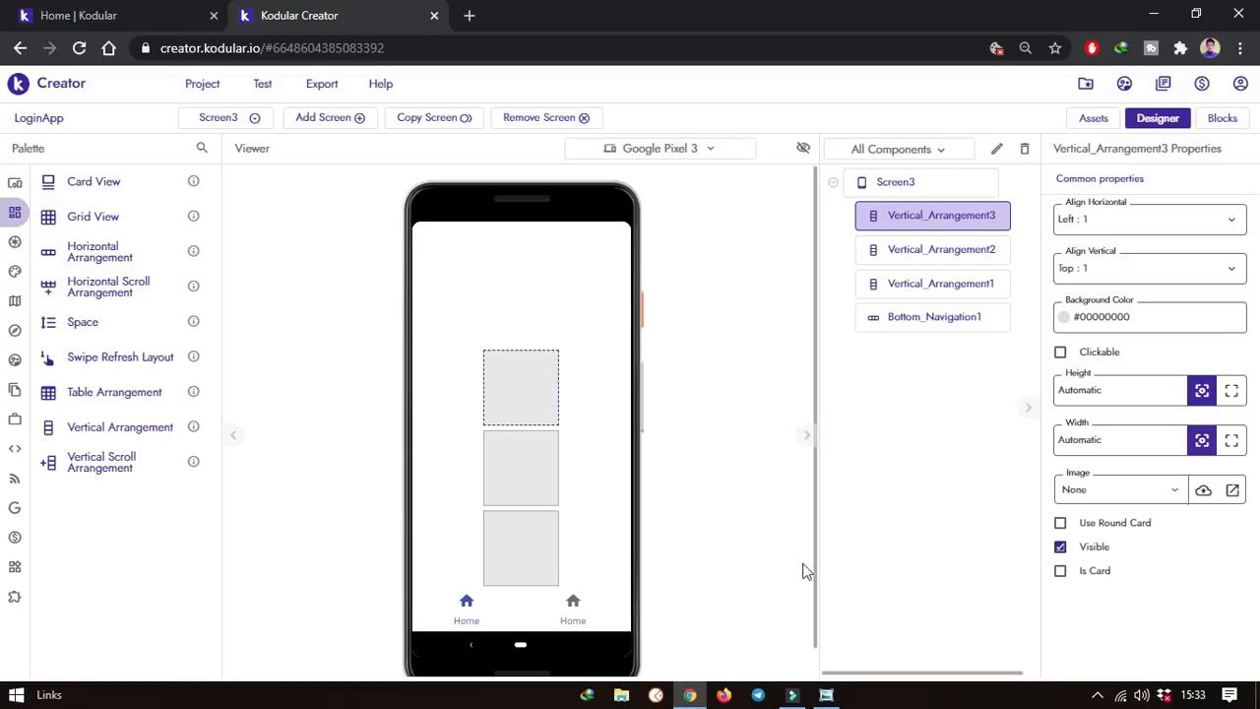
Set both the width and the height of all three vertical arrangements to Fill parent
click(514, 556)
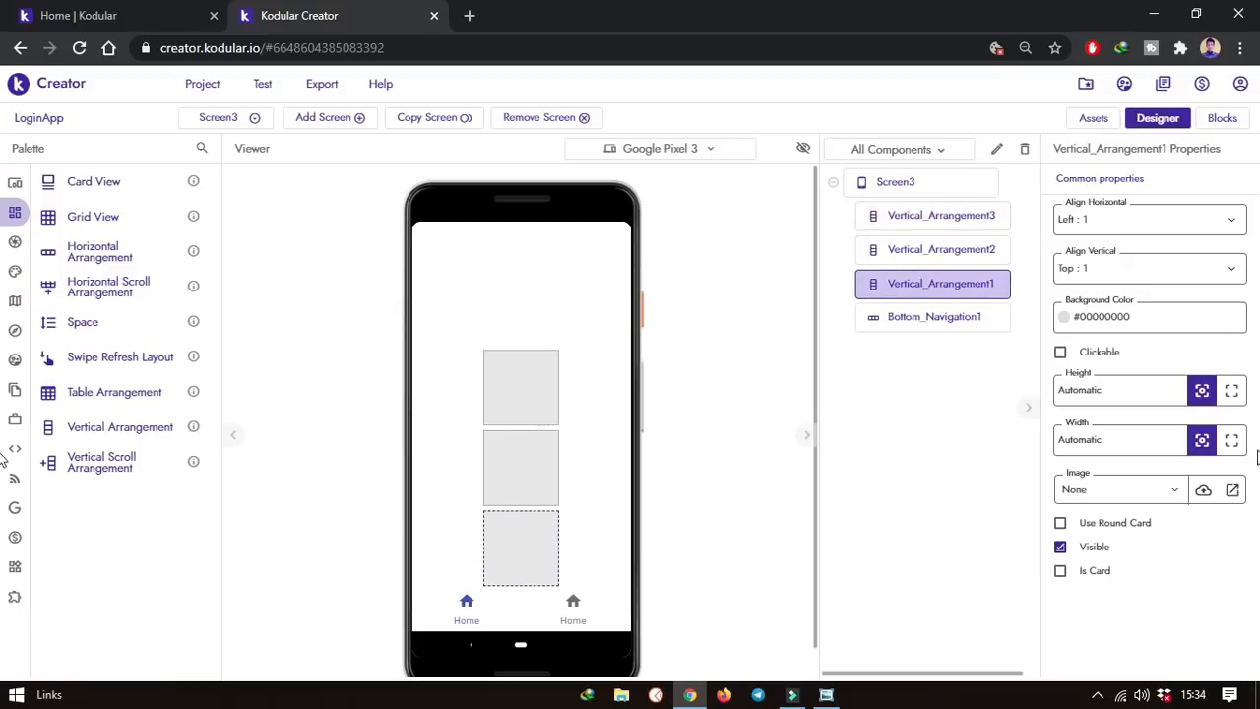
click(1232, 440)
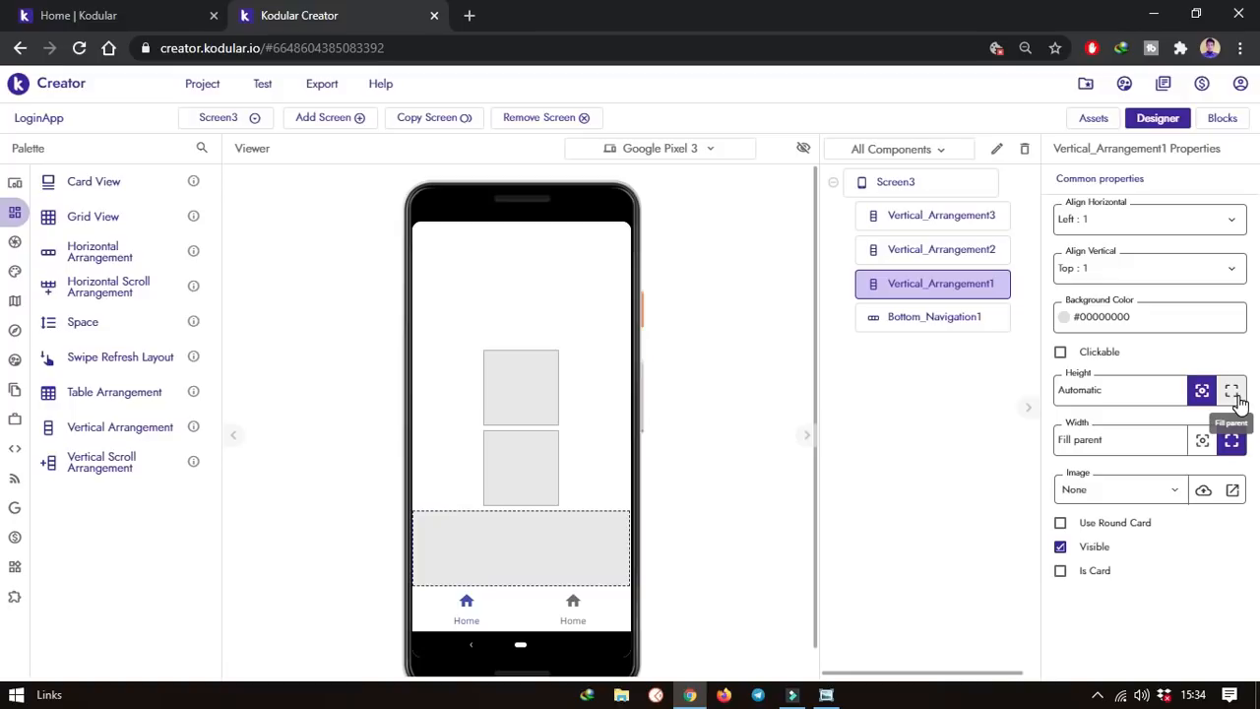
click(1232, 391)
click(538, 354)
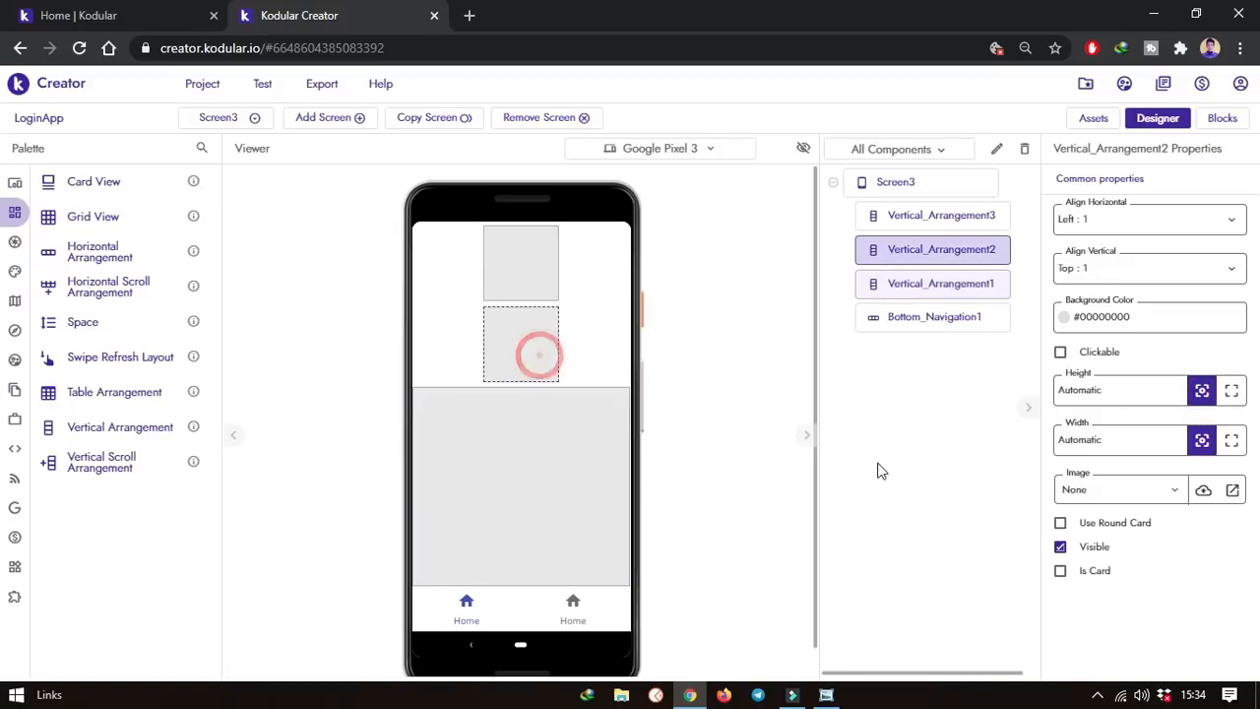
click(1231, 440)
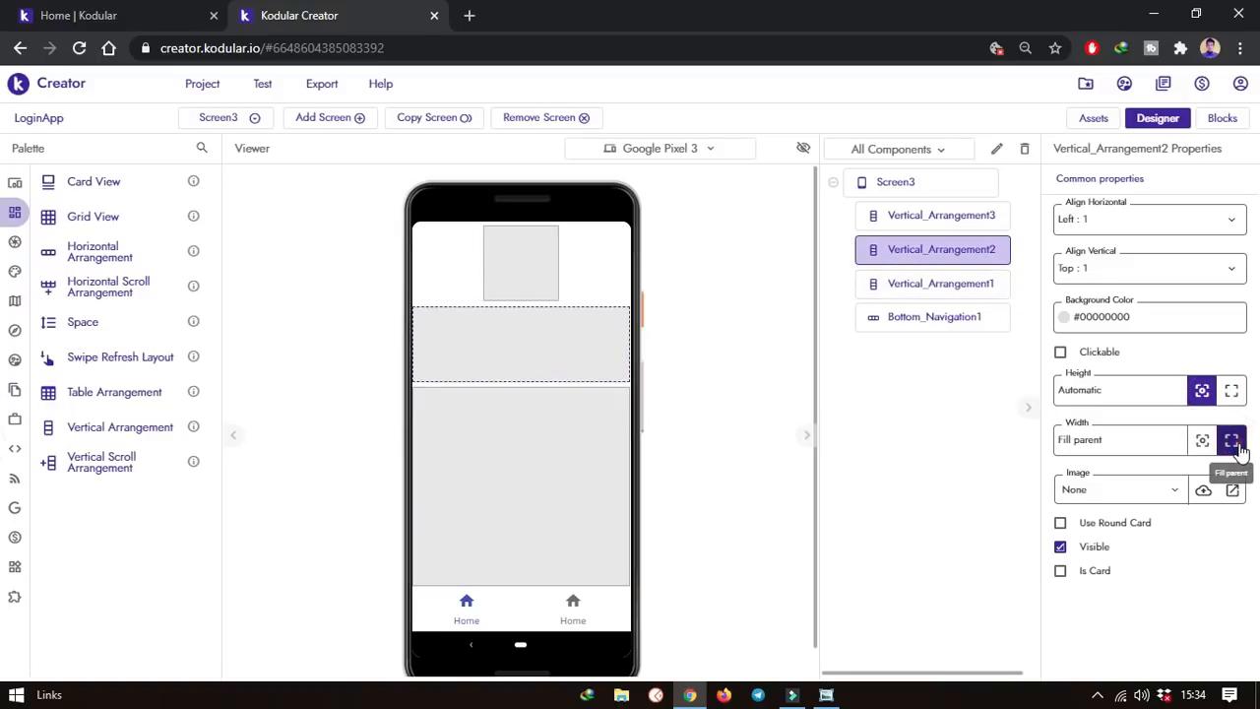
click(1232, 394)
click(505, 254)
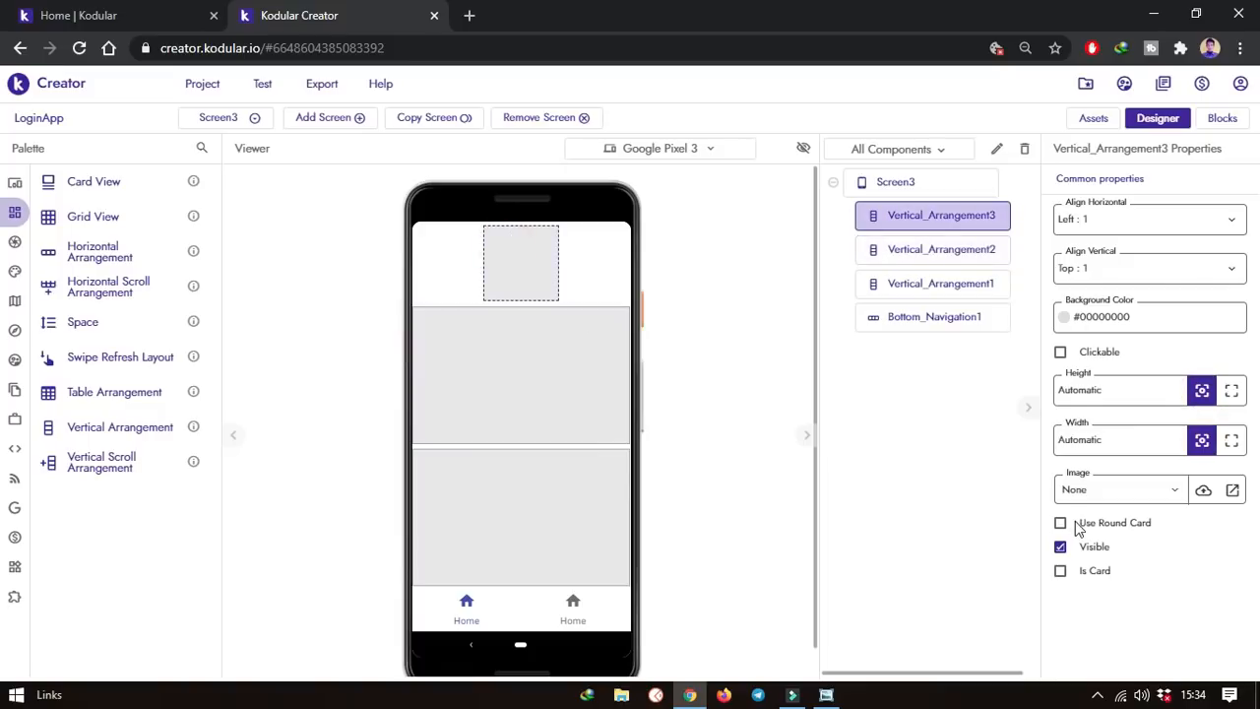
click(1232, 442)
click(1231, 391)
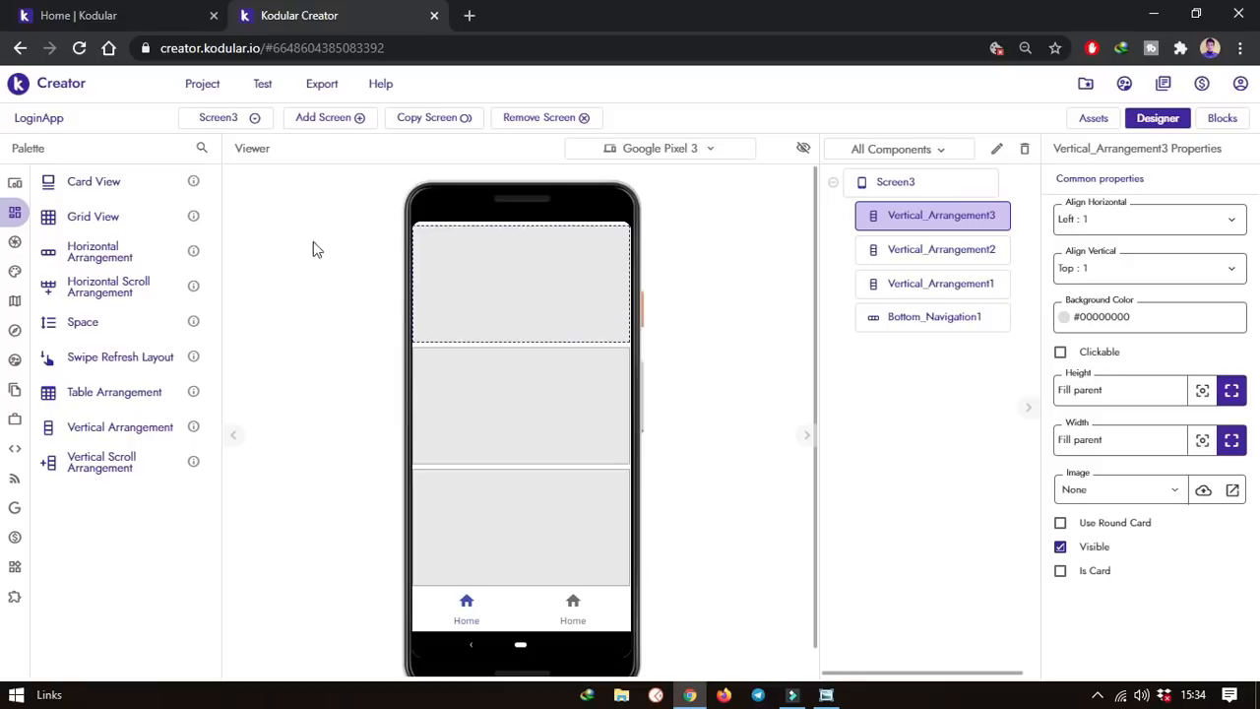
Review the layouts of Screen1, Screen2 and Screen3, compare them with the Konsep 1.png sketch, and return to Screen1
click(223, 118)
click(219, 146)
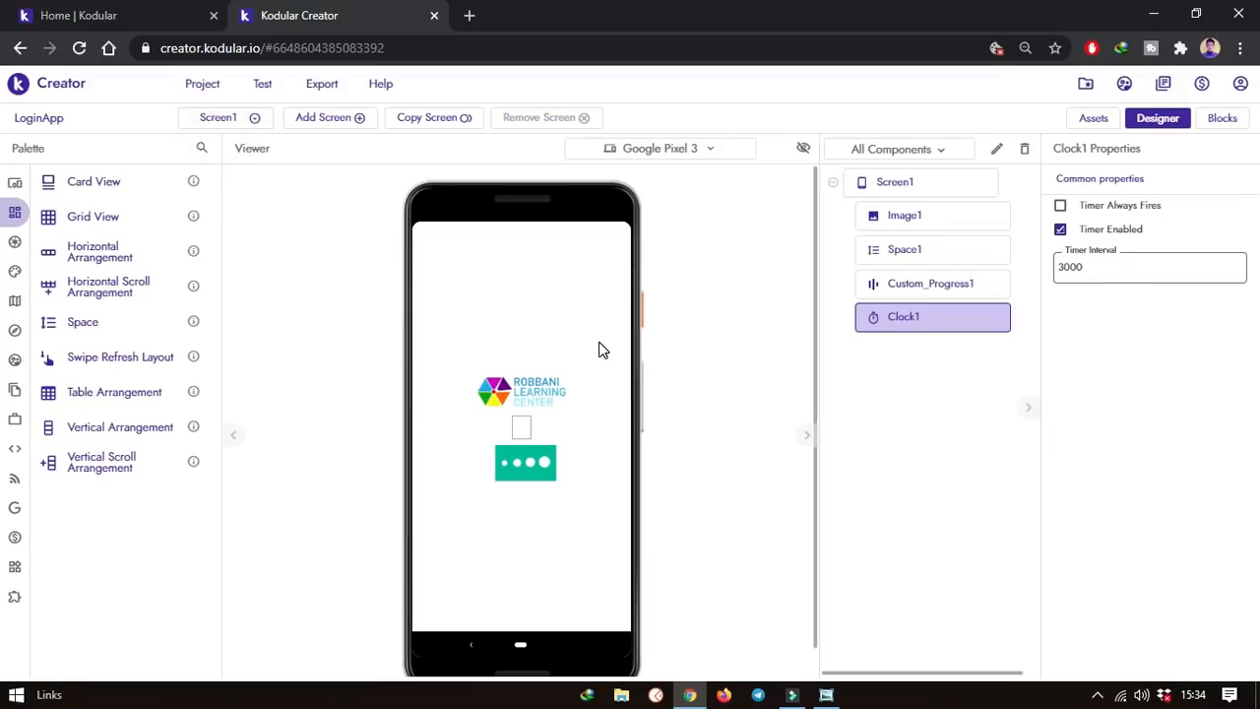
click(228, 118)
click(235, 177)
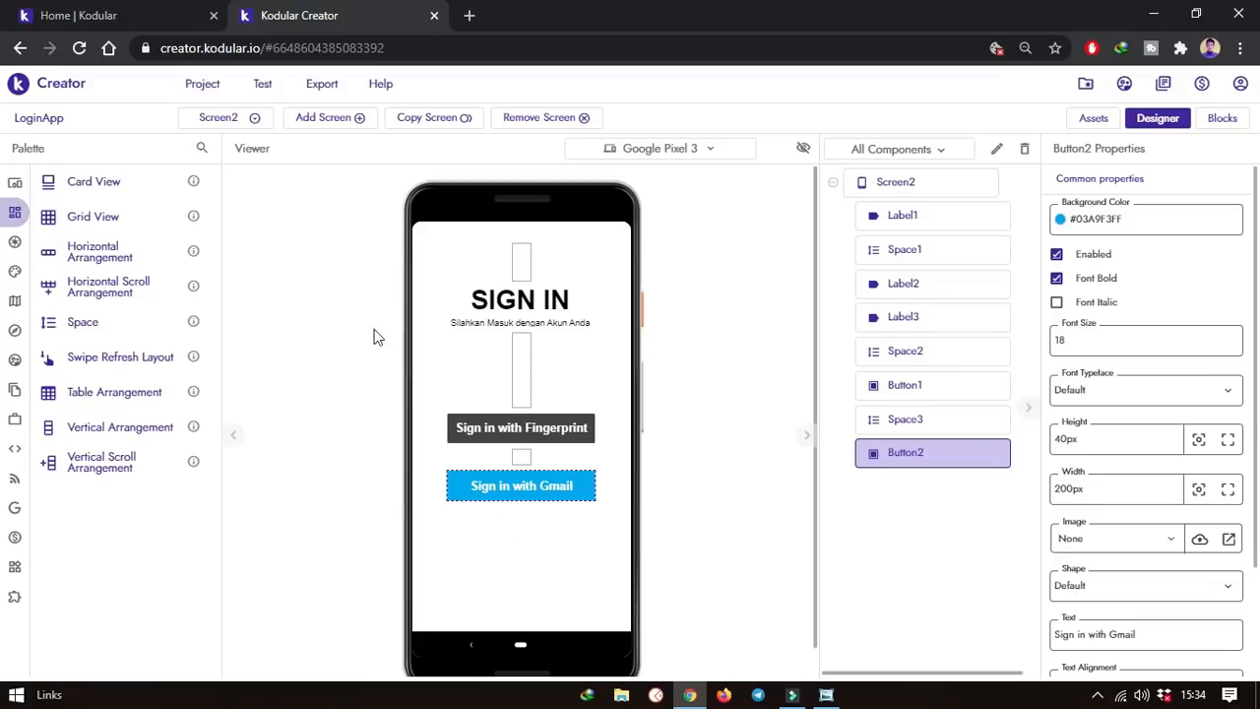
click(240, 119)
click(224, 199)
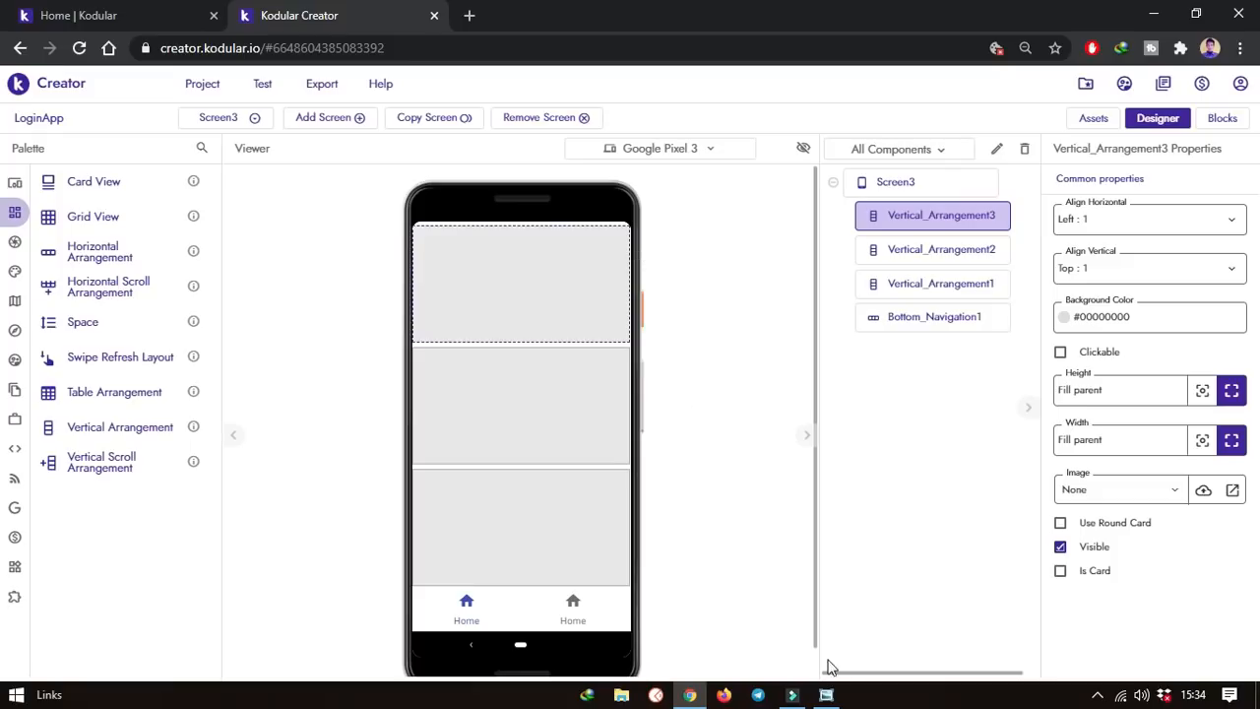
click(827, 695)
click(827, 695)
click(217, 119)
click(219, 146)
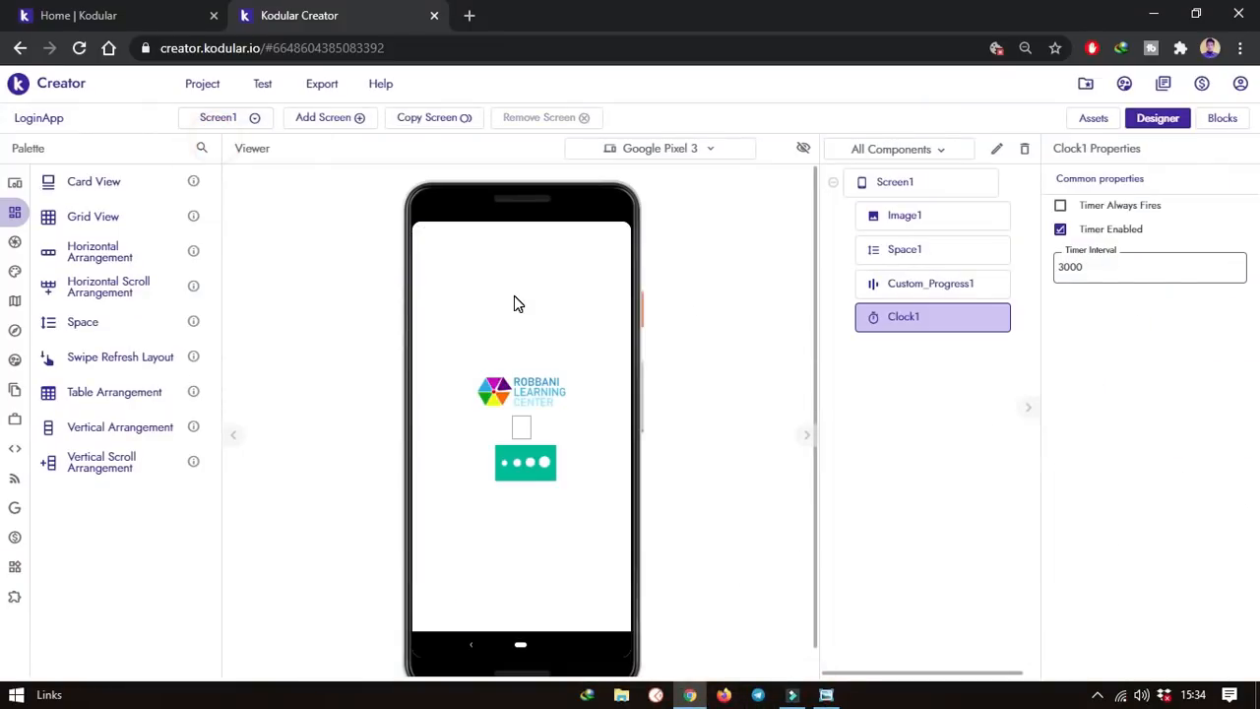